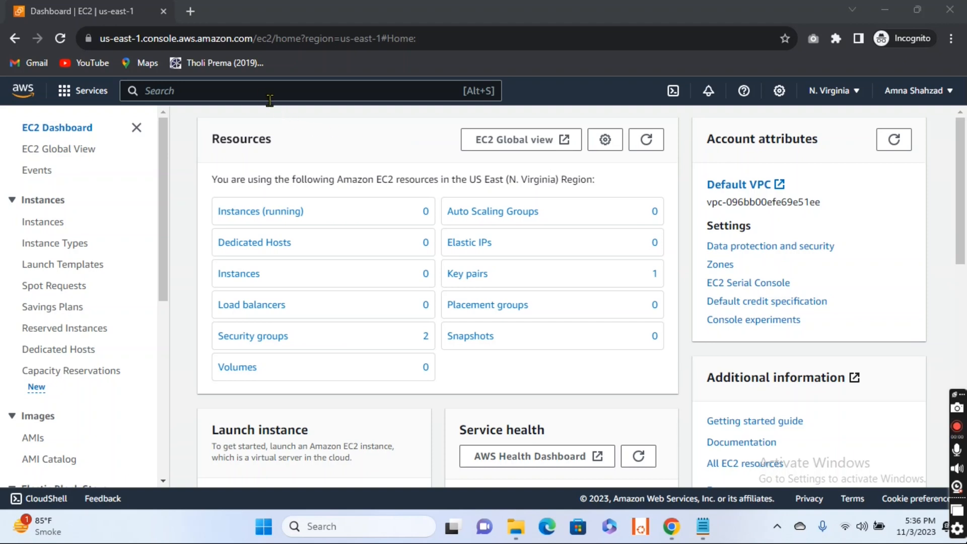
Search the console for the vpc service and open the list of existing VPCs.
click(261, 93)
text(vpc)
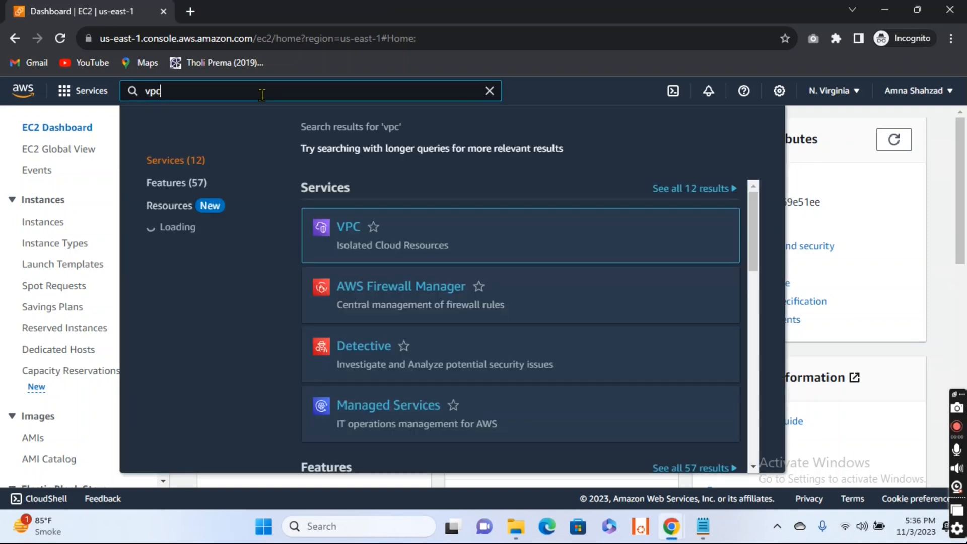
click(348, 229)
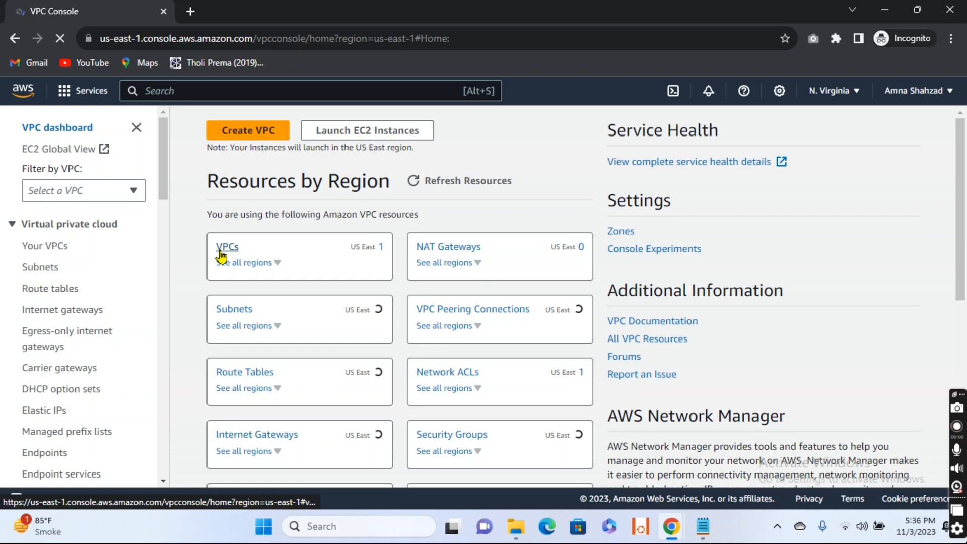
click(220, 250)
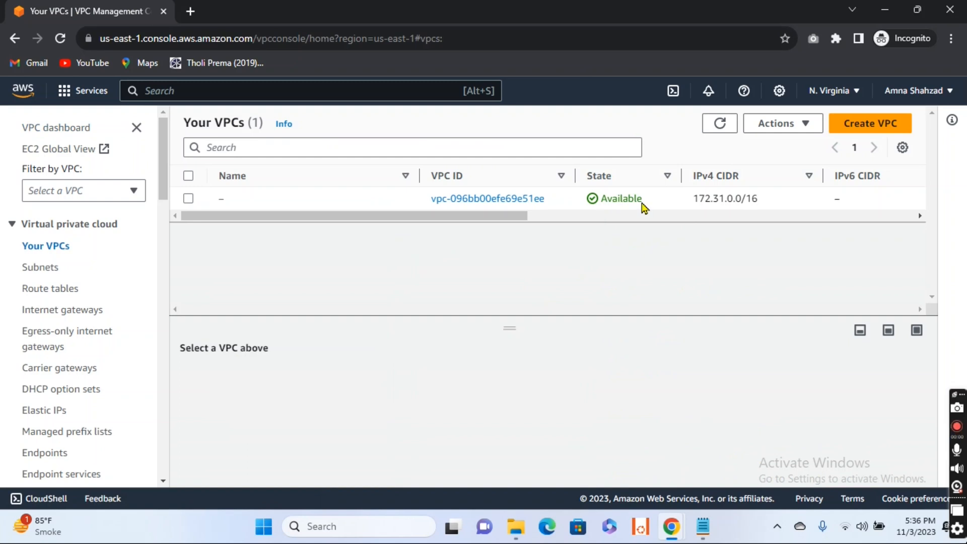
Create a VPC named VPC-1 with the IPv4 CIDR 10.0.0.0/16.
click(867, 125)
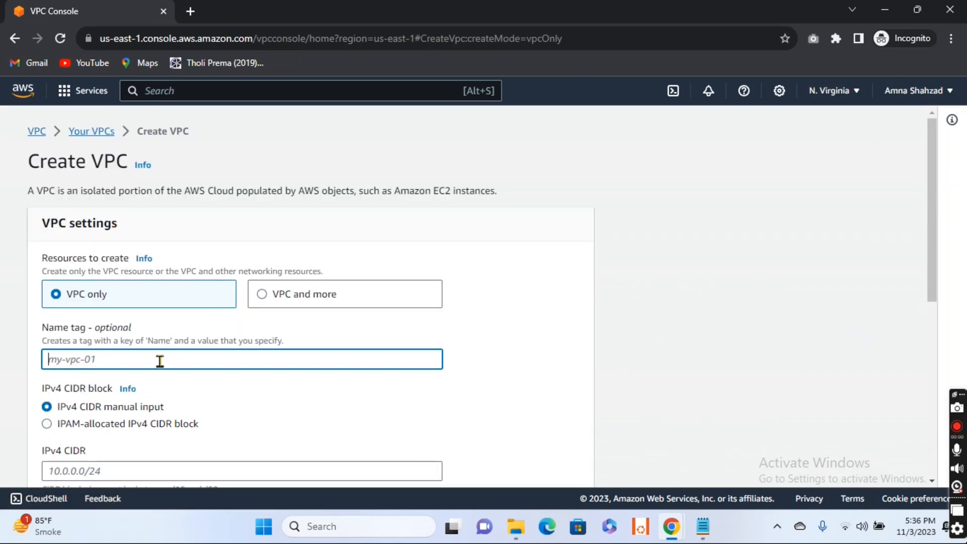
text(VPC-1)
scroll(160, 361, down, 3)
click(109, 341)
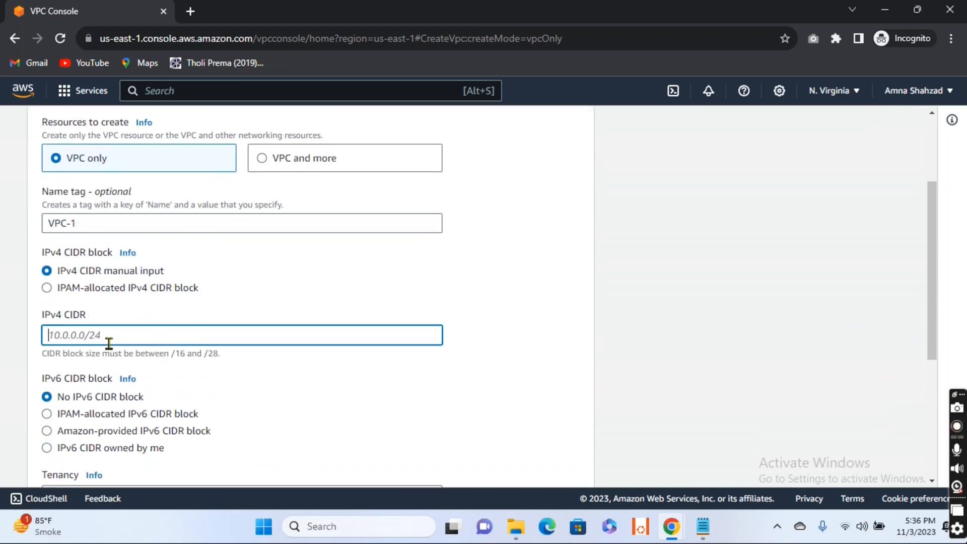
text(10.0.0.0/16)
scroll(123, 351, down, 3)
scroll(397, 421, down, 2)
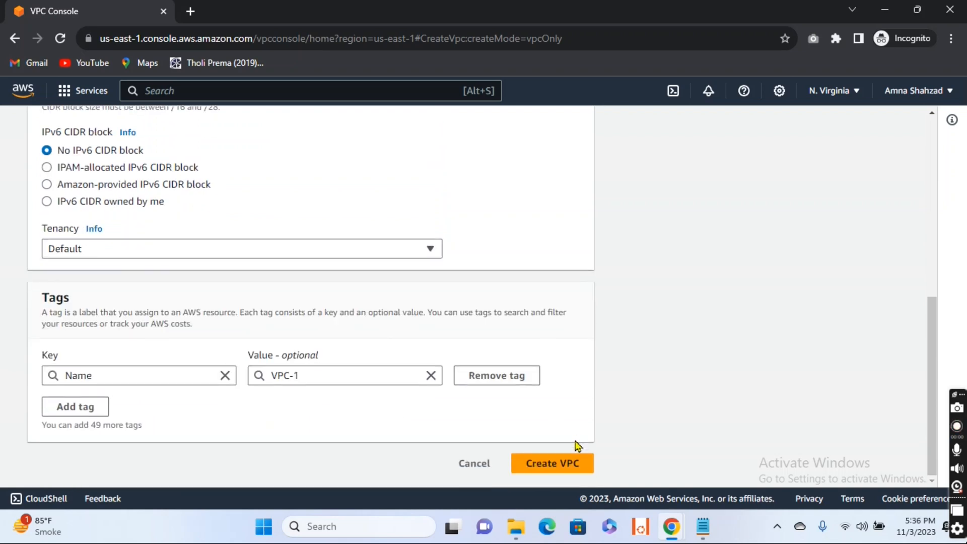
click(553, 465)
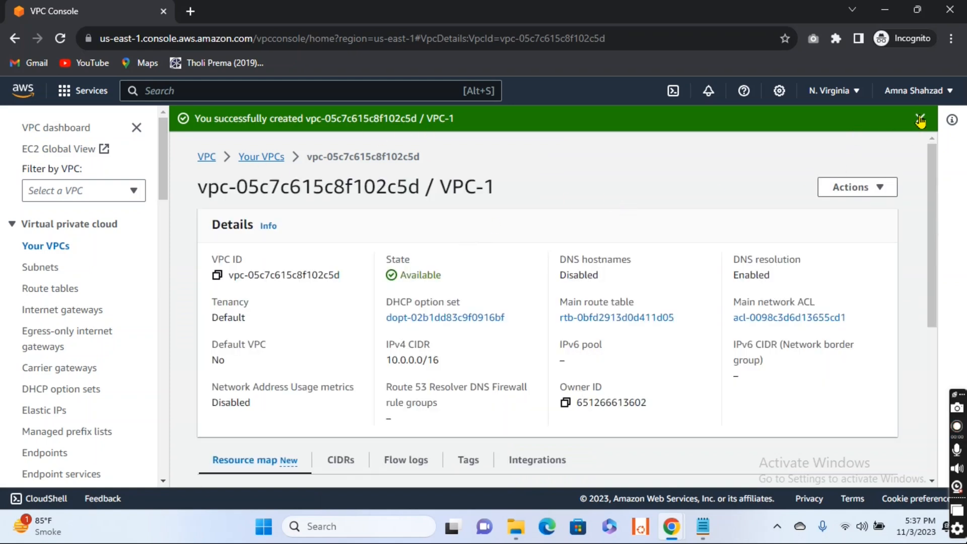
Create a second VPC named VPC-2 with the IPv4 CIDR 20.0.0.0/16.
click(258, 159)
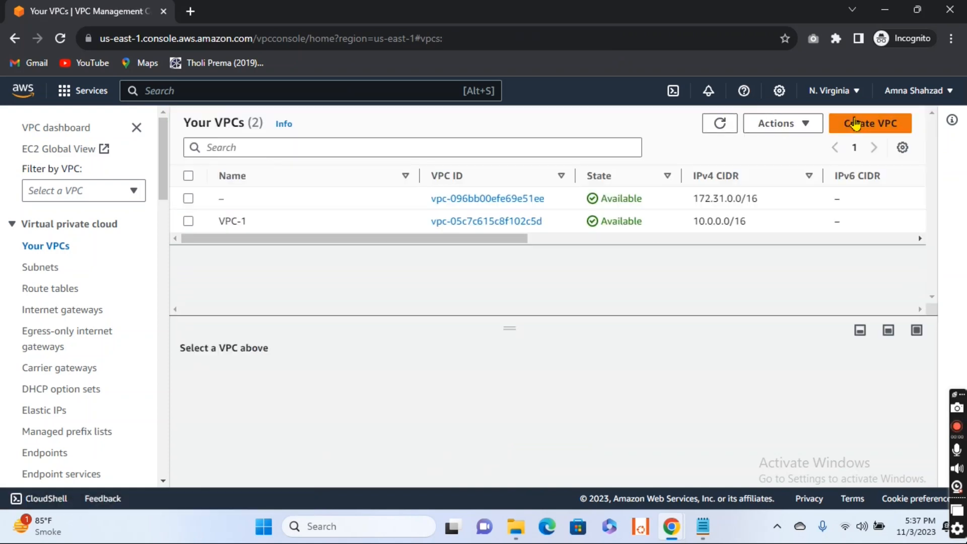
click(856, 125)
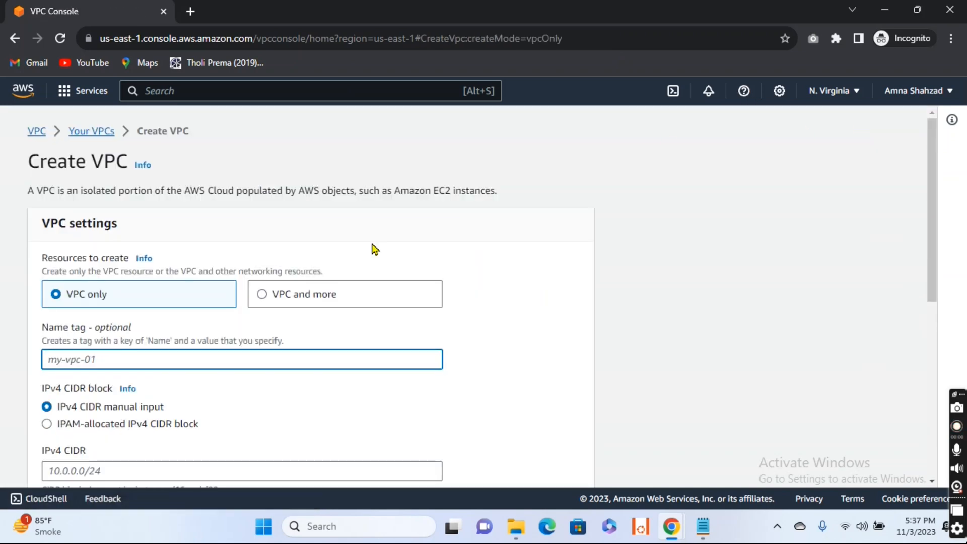
text(VPC-2)
scroll(134, 356, down, 2)
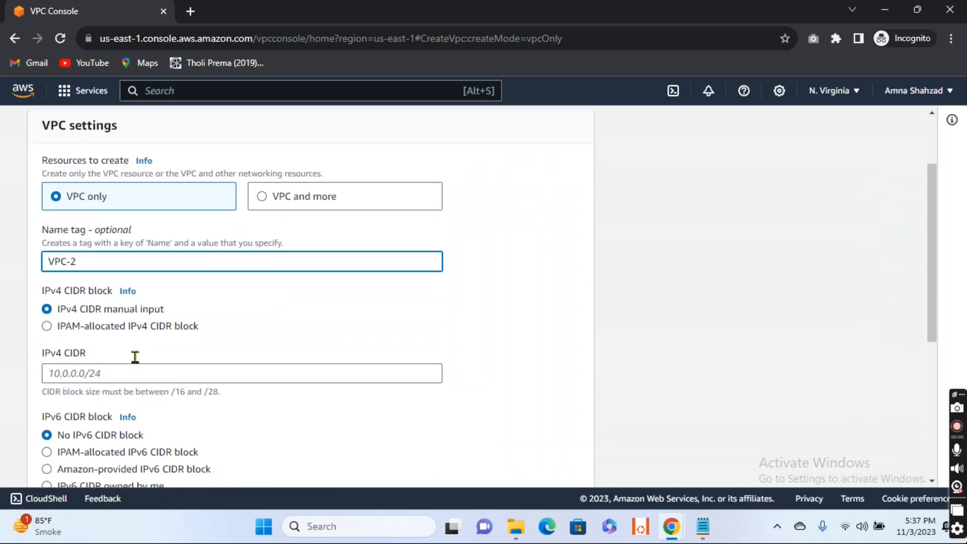
click(97, 361)
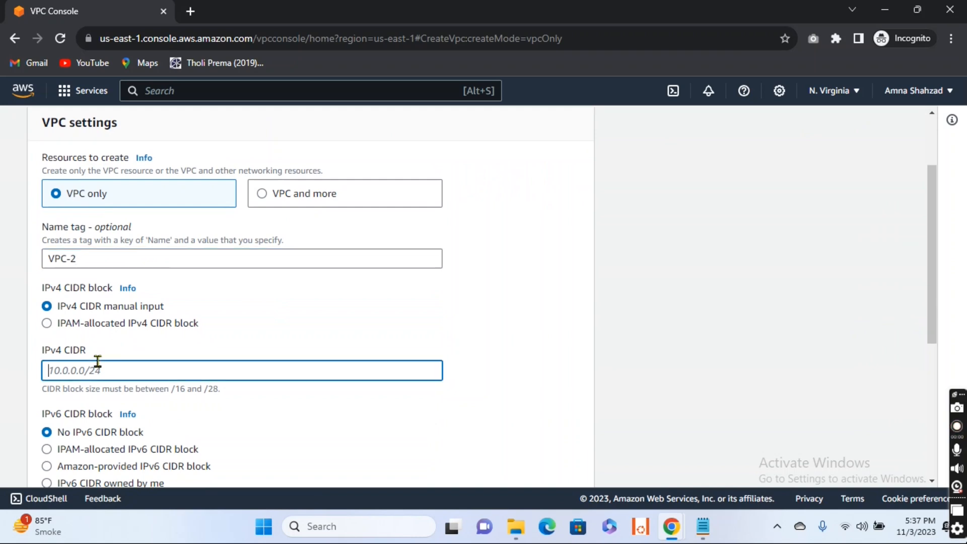
text(20.0.0.0/16)
scroll(96, 360, down, 6)
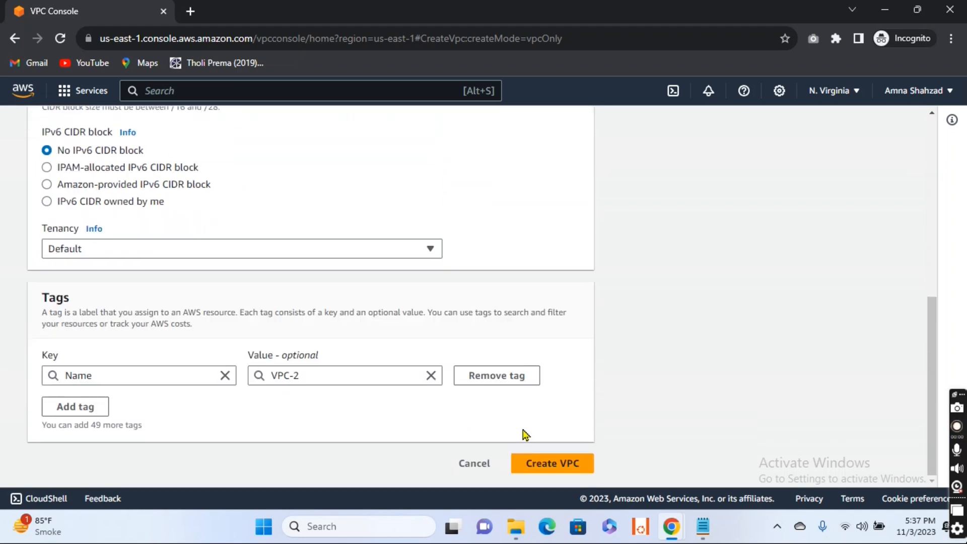
click(561, 461)
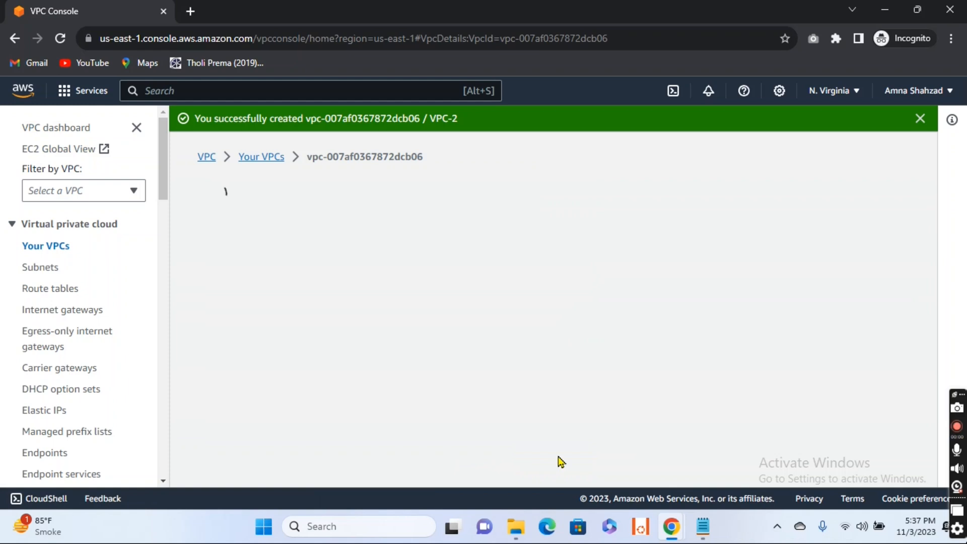
Start creating a subnet and choose VPC-1 as the VPC it belongs to.
click(269, 160)
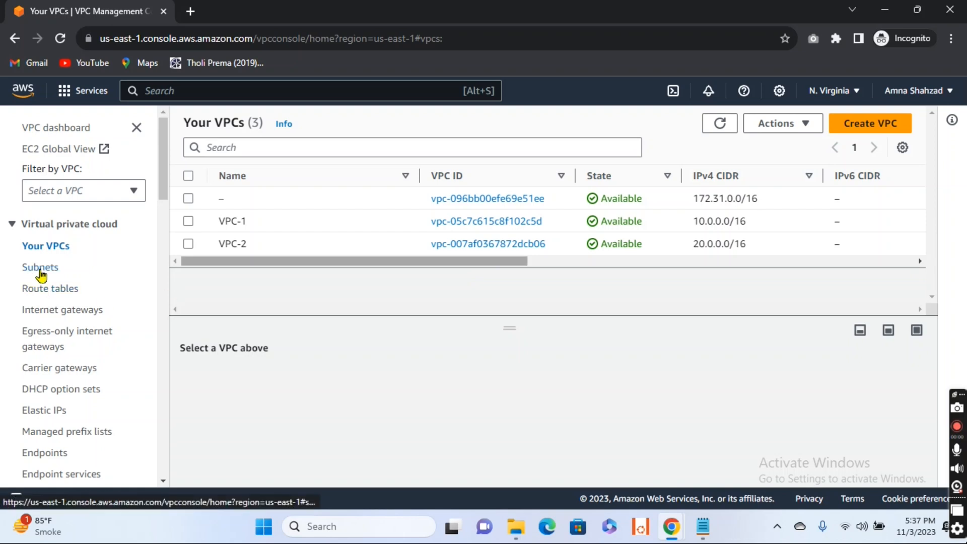
click(40, 272)
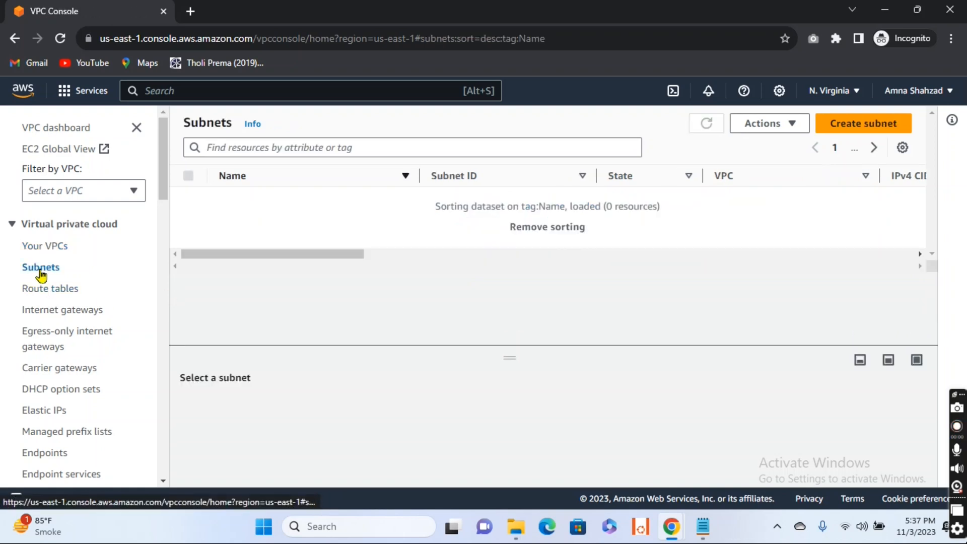
click(880, 122)
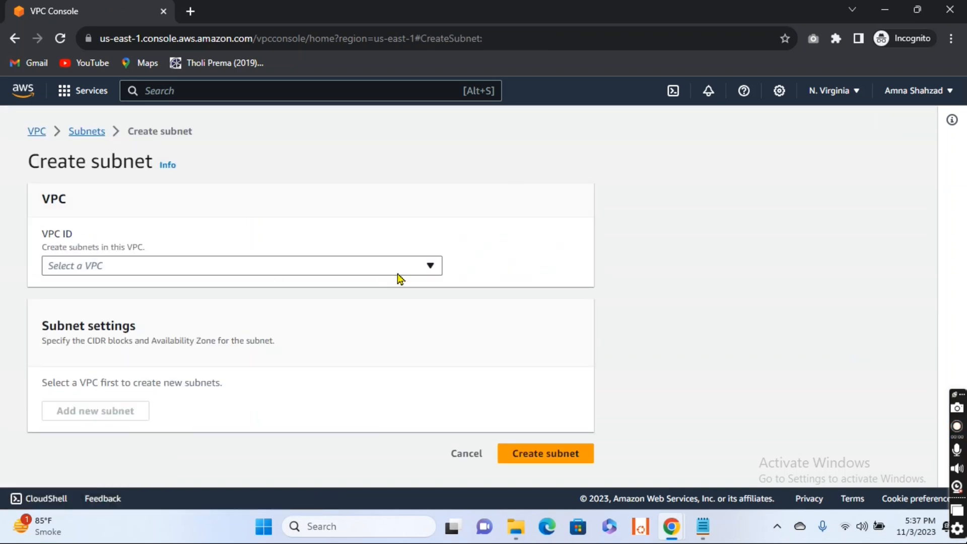
click(431, 267)
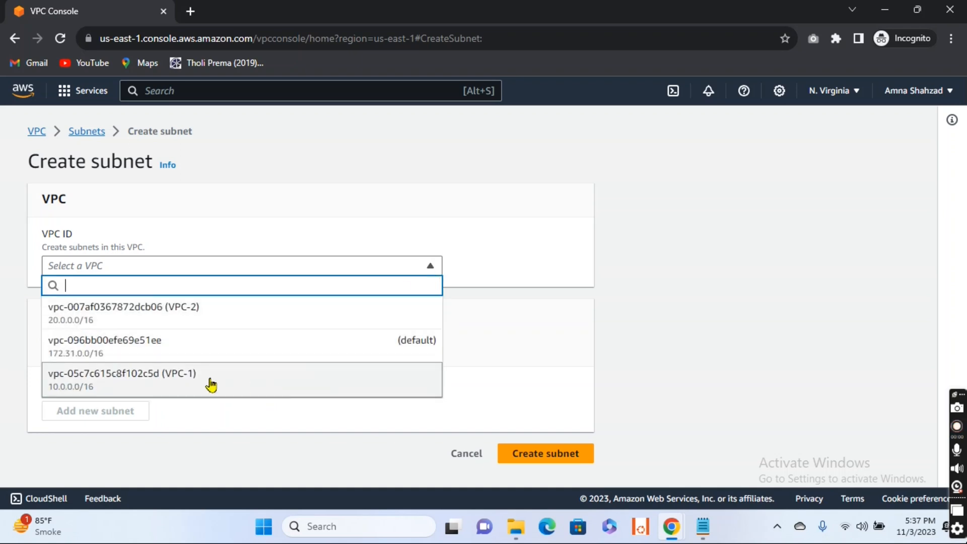
click(214, 388)
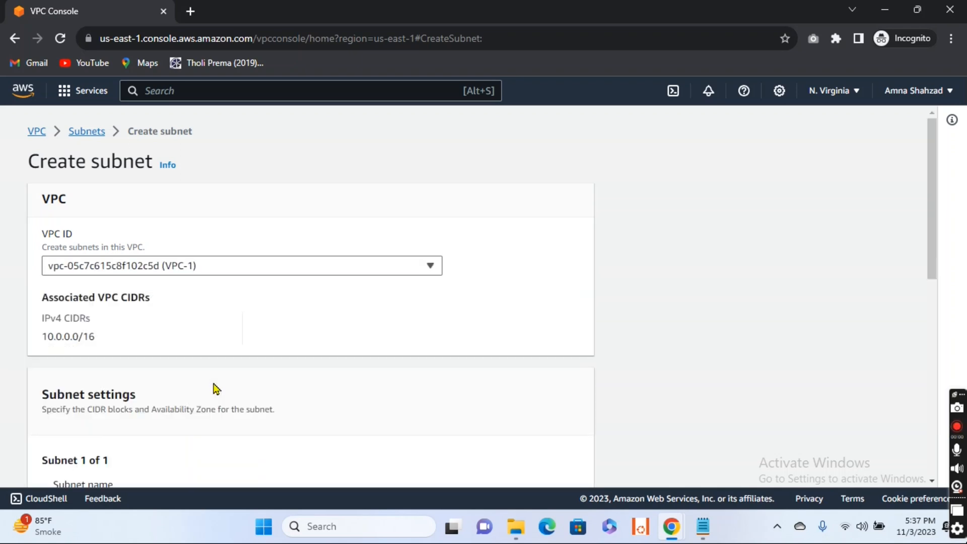
Name the subnet VPC1-Subnet and place it in the availability zone US East (N. Virginia) / us-east-1a.
scroll(214, 385, down, 5)
click(146, 255)
text(V)
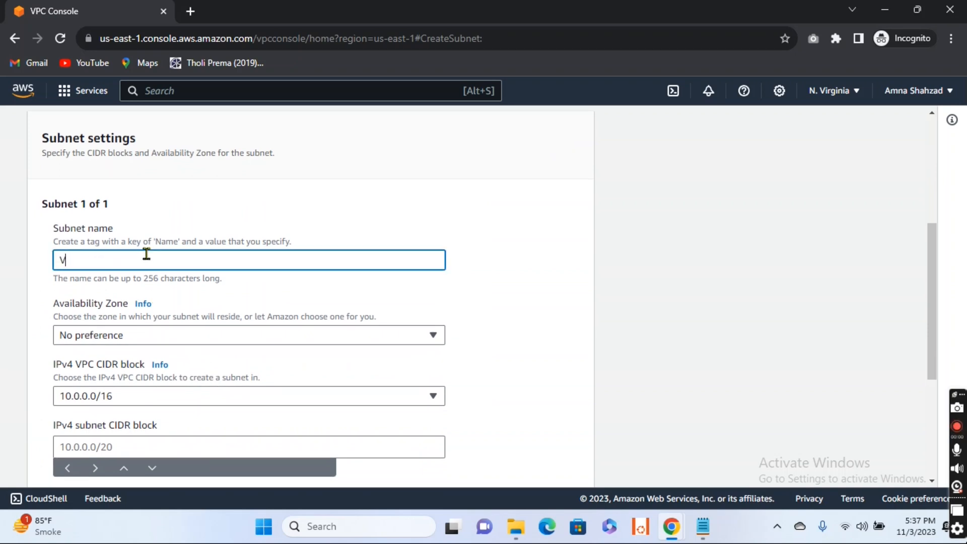
text(PC1-Subnet)
scroll(254, 313, down, 1)
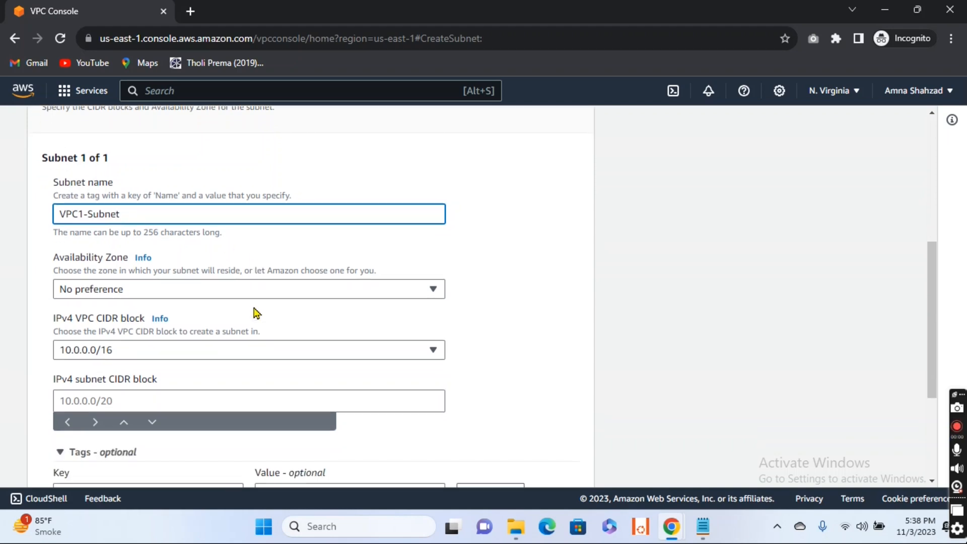
click(276, 292)
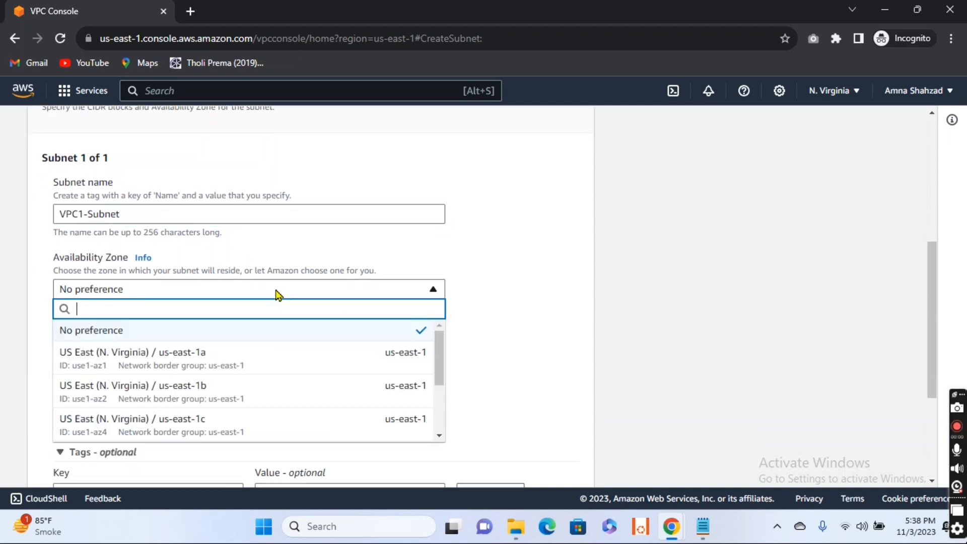
click(220, 363)
scroll(220, 363, down, 2)
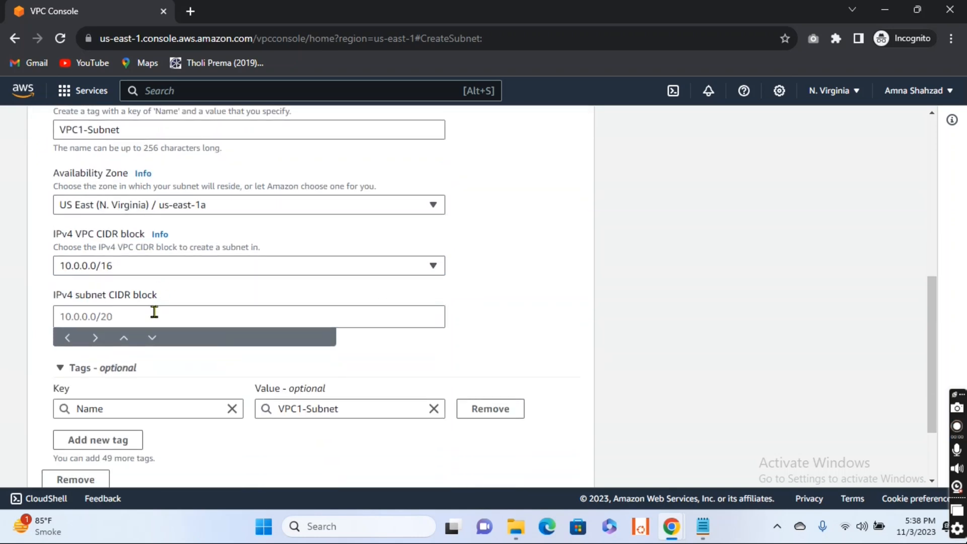
Set the IPv4 subnet CIDR block of VPC1-Subnet to 10.0.0.0/24 and create the subnet.
click(154, 314)
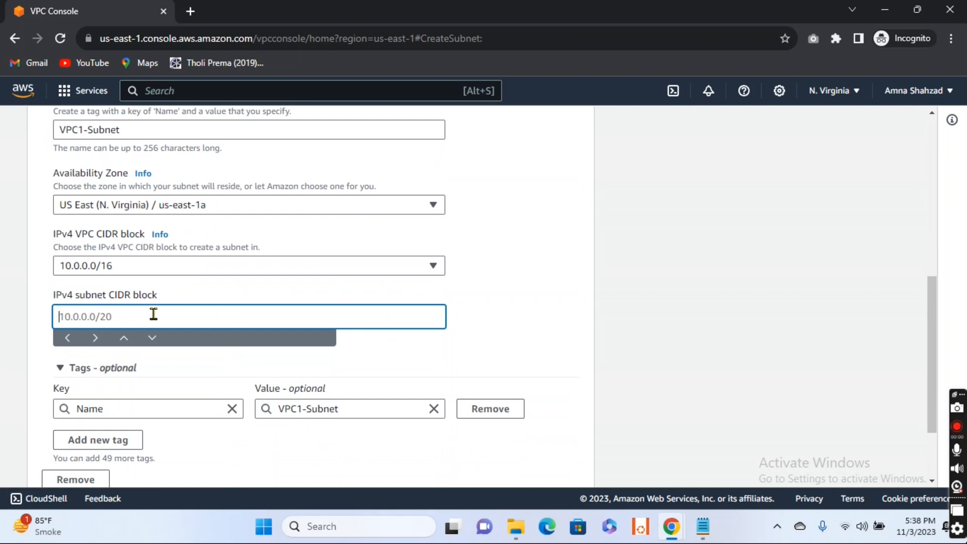
text(10.0.0.0/24)
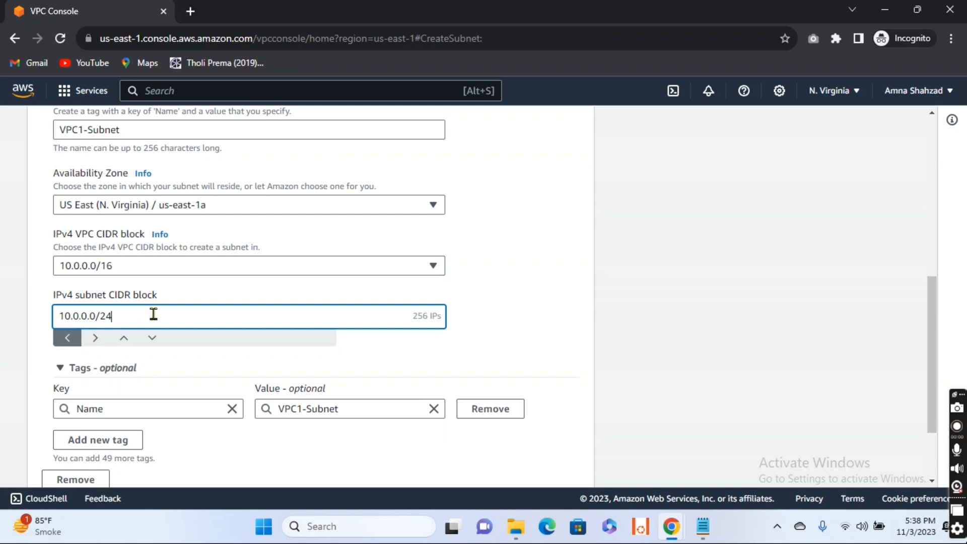
scroll(153, 313, down, 2)
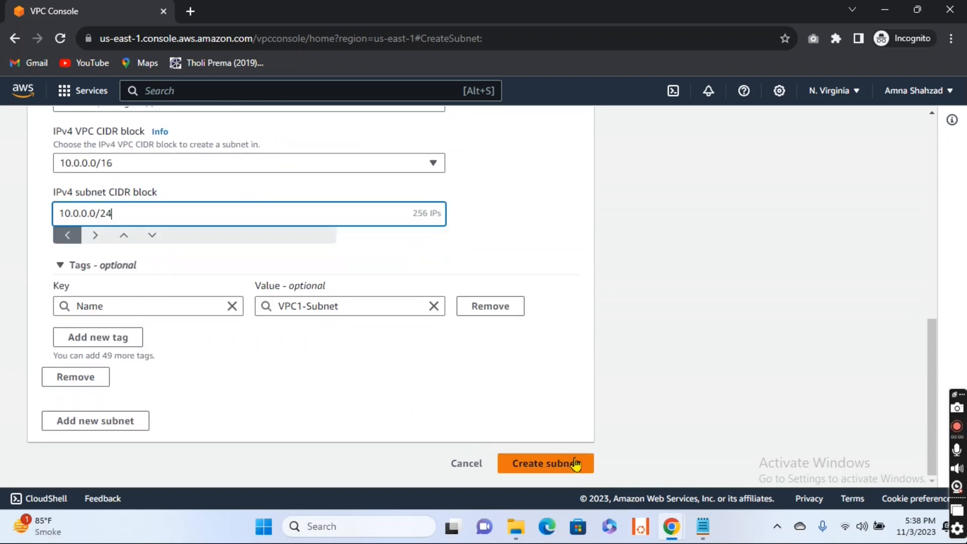
click(550, 462)
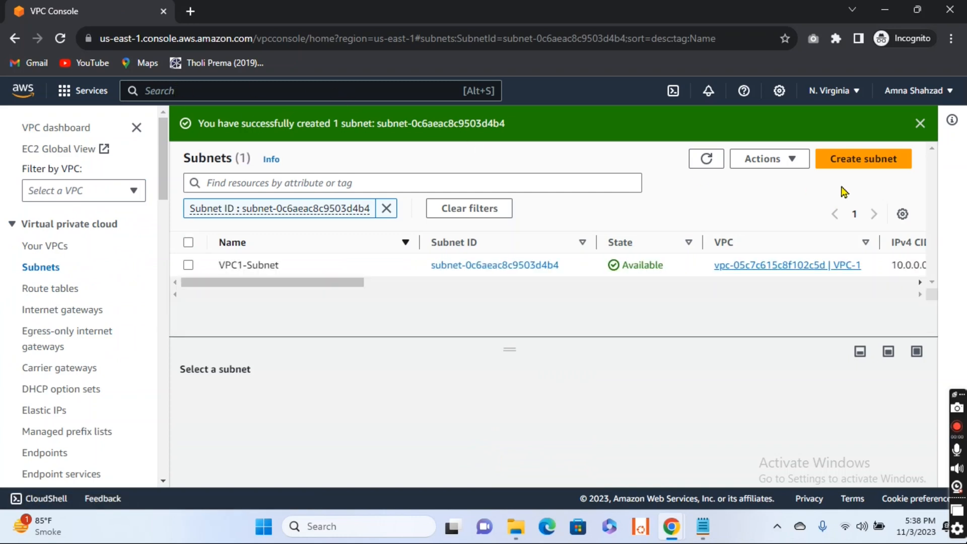
Start another subnet in VPC-2 and name it VPC2-Subnet.
click(861, 161)
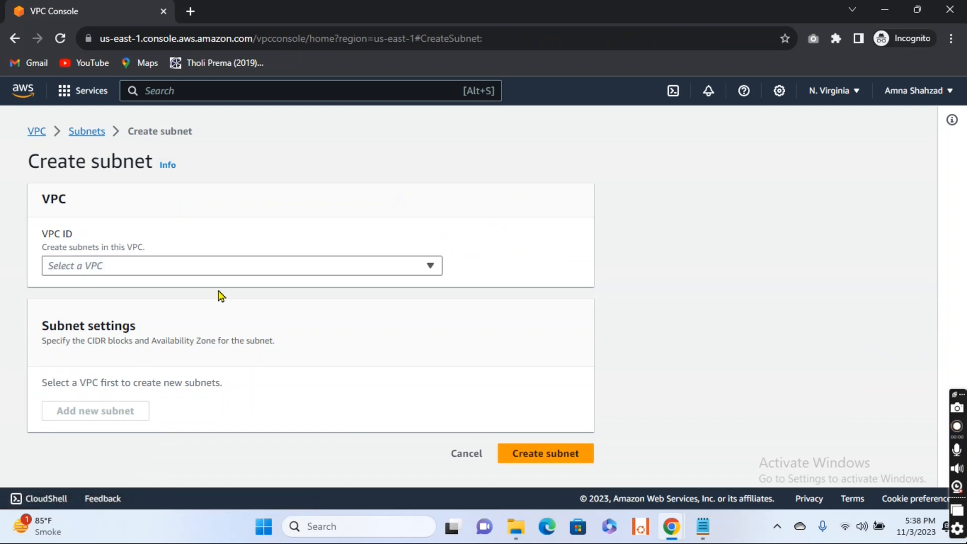
click(312, 265)
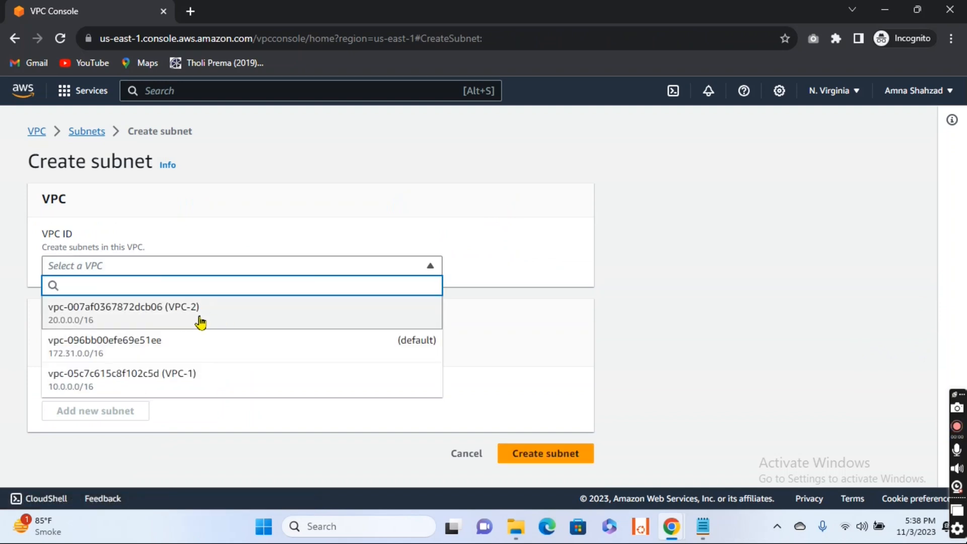
click(185, 321)
scroll(186, 322, down, 5)
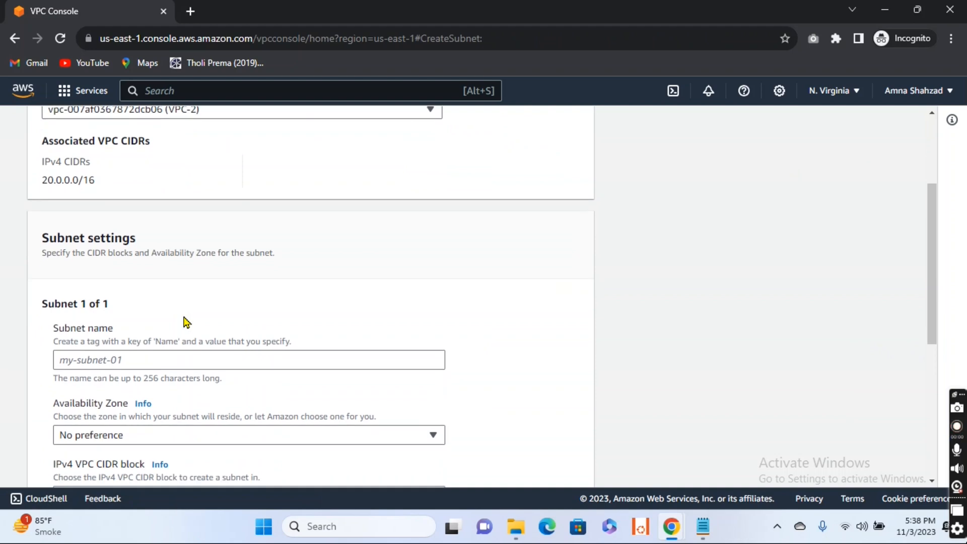
click(146, 284)
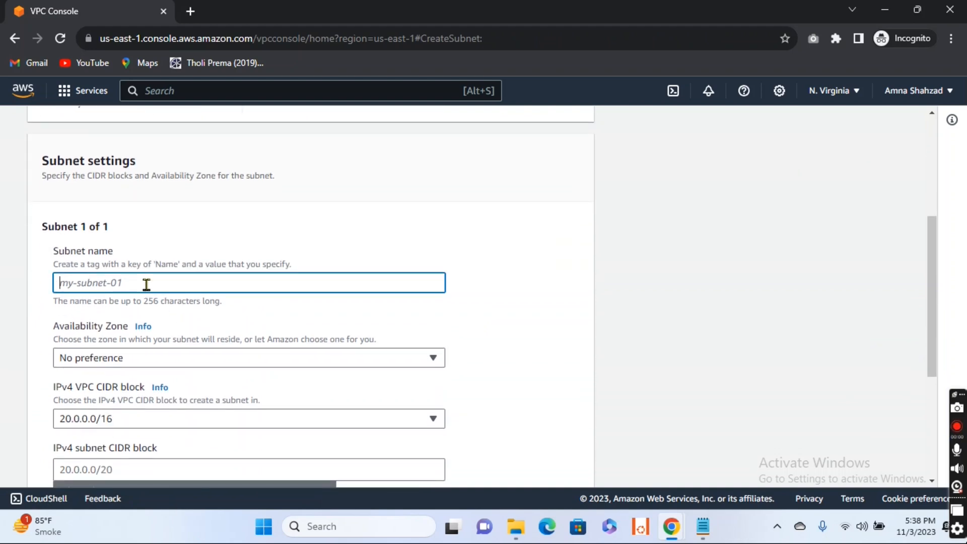
text(VPC2-Sub)
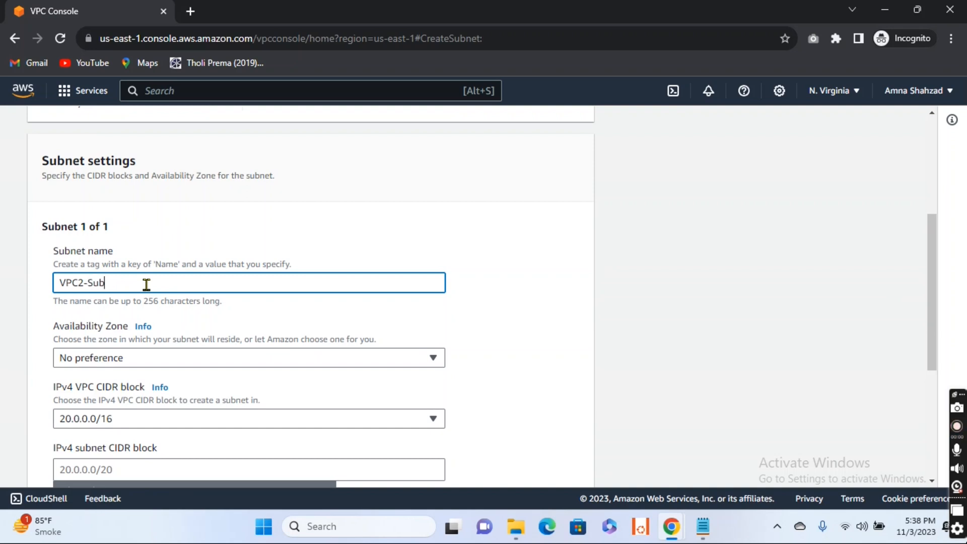
text(net)
Place VPC2-Subnet in the availability zone US East (N. Virginia) / us-east-1b.
scroll(146, 285, down, 3)
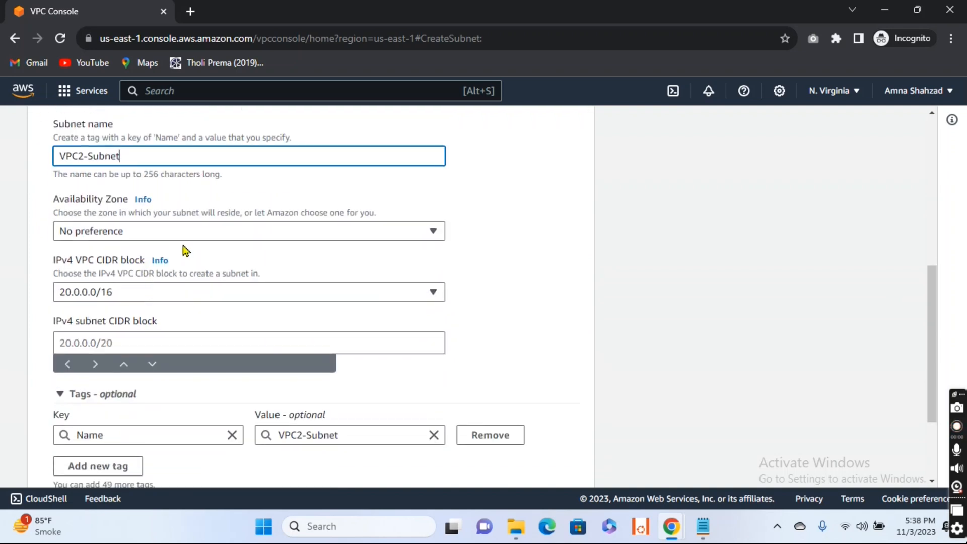
click(190, 234)
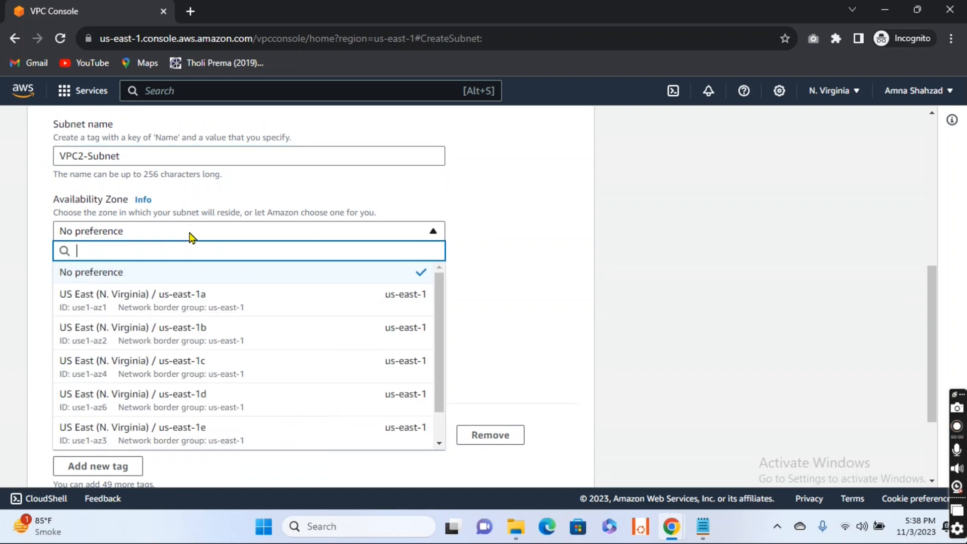
click(211, 335)
Set the IPv4 subnet CIDR block of VPC2-Subnet to 20.0.0.0/24 and create the subnet.
scroll(471, 307, down, 1)
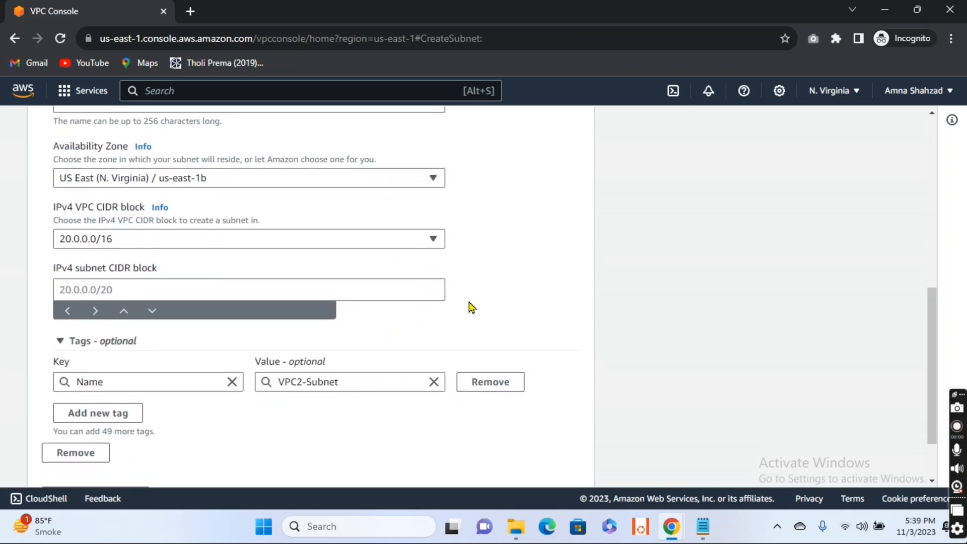
click(123, 292)
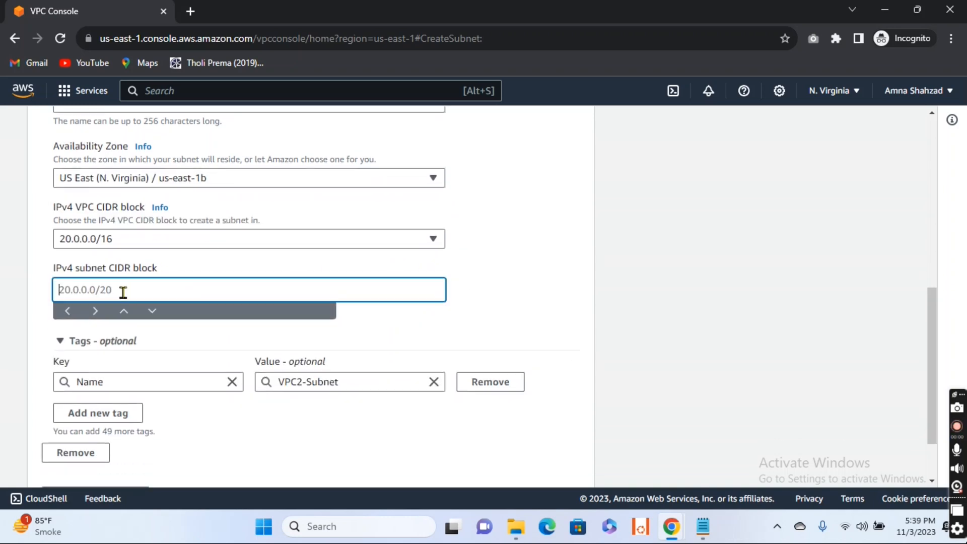
text(2)
key(BackSpace)
text(20.0.0.0/2)
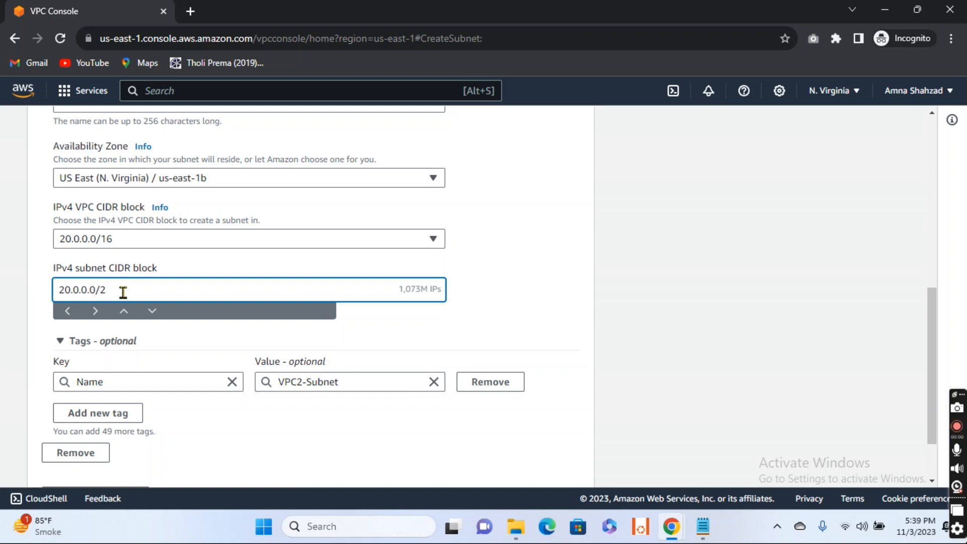
text(4)
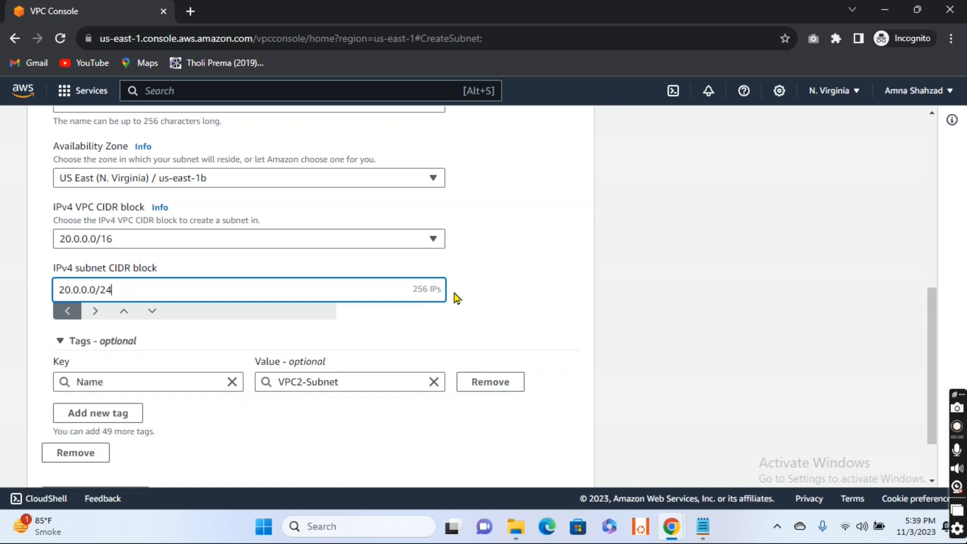
scroll(576, 354, down, 2)
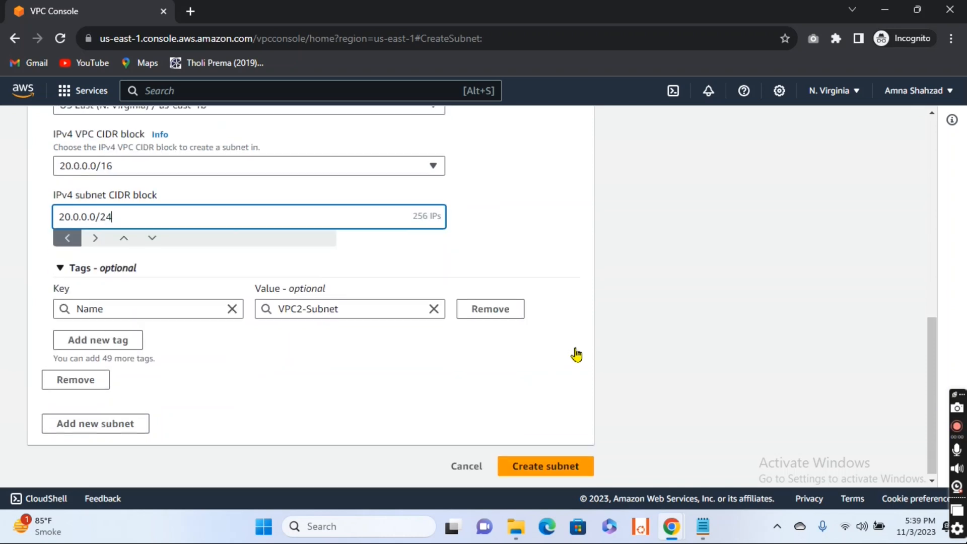
click(541, 469)
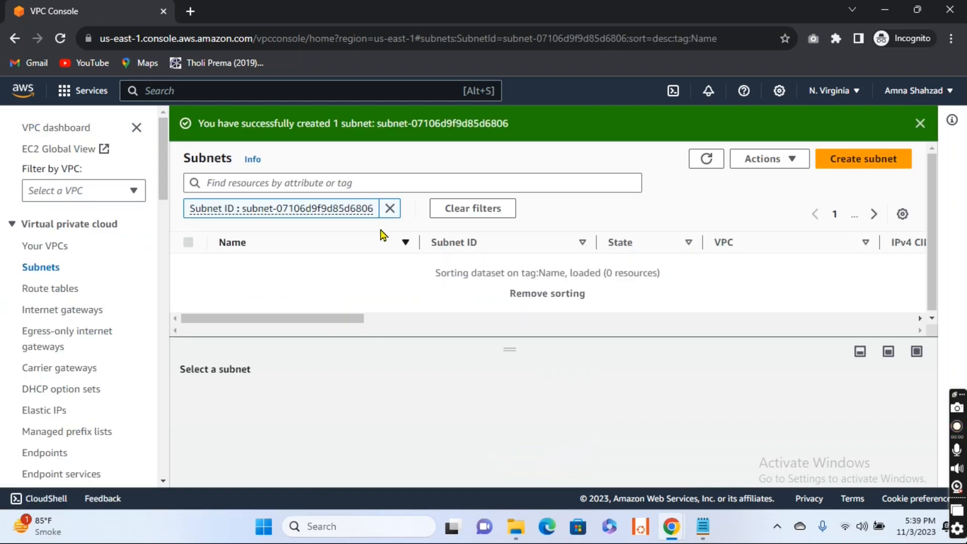
Dismiss the creation notice and show the full, unfiltered list of subnets to check both new ones.
click(922, 122)
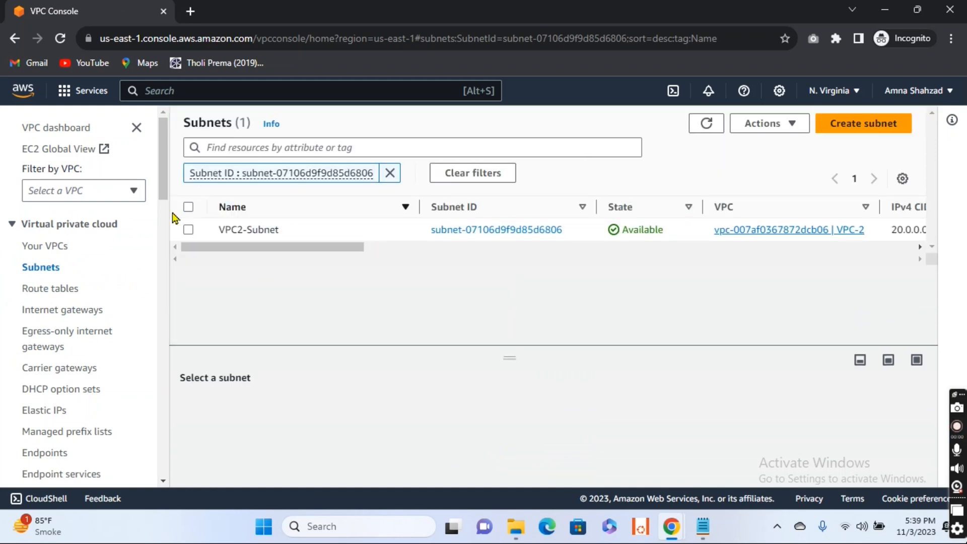
click(706, 130)
click(48, 270)
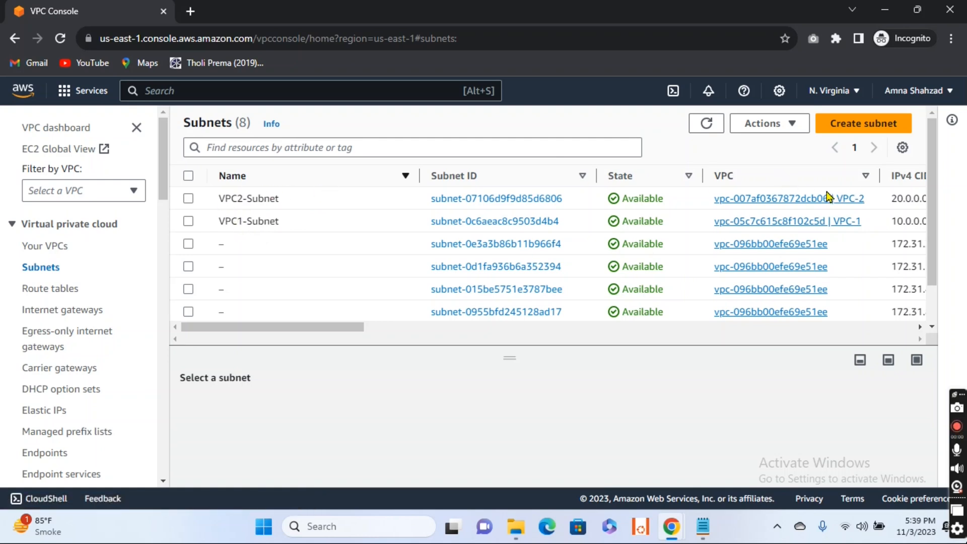
Start creating a new internet gateway and begin editing its name tag.
click(57, 315)
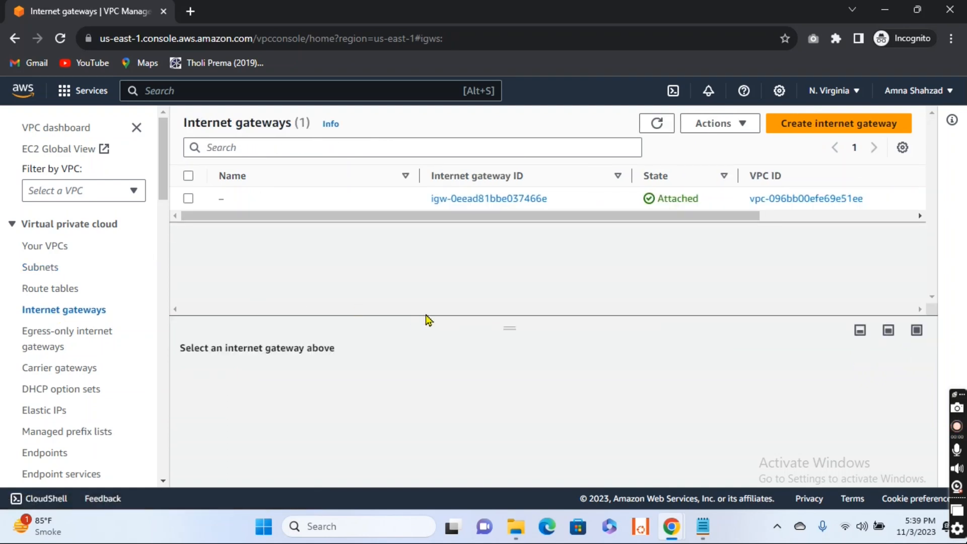
click(839, 126)
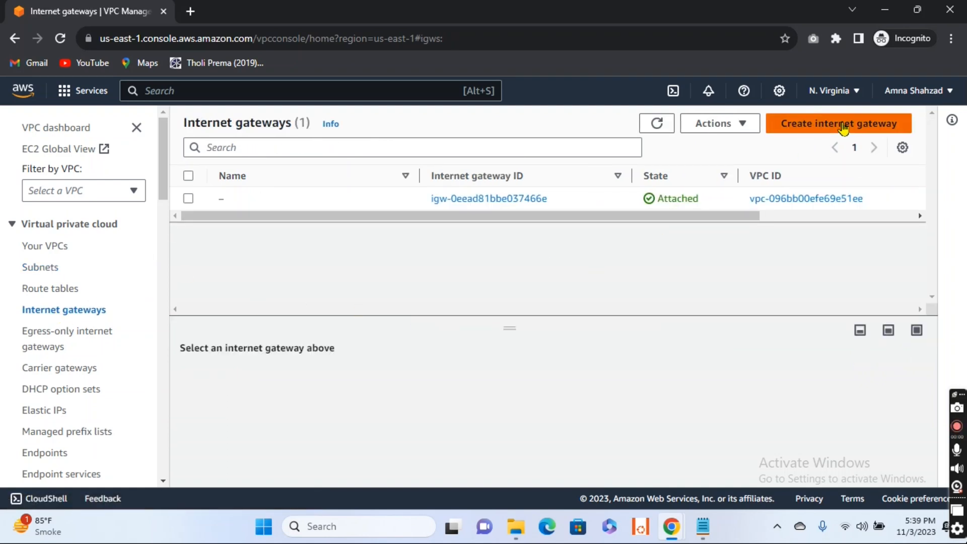
click(274, 300)
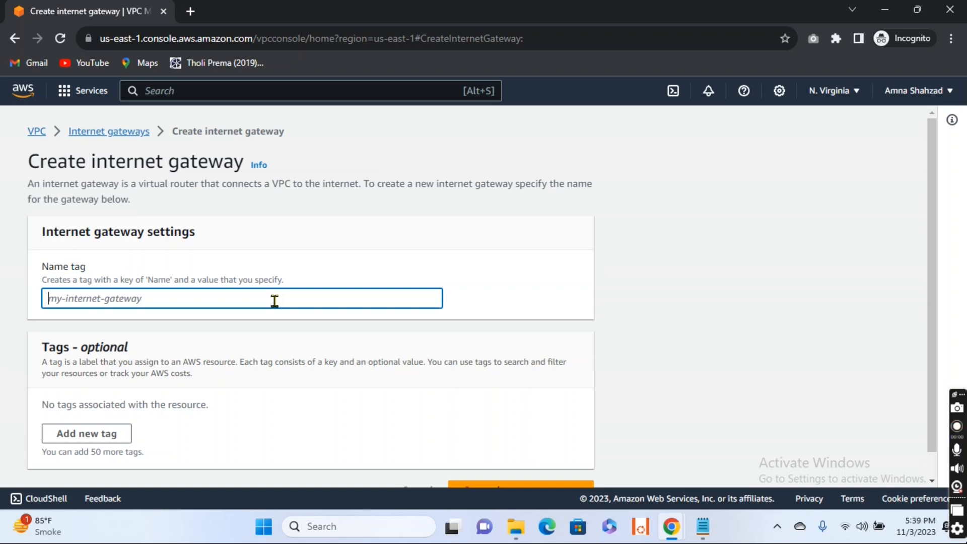
text(igw-1)
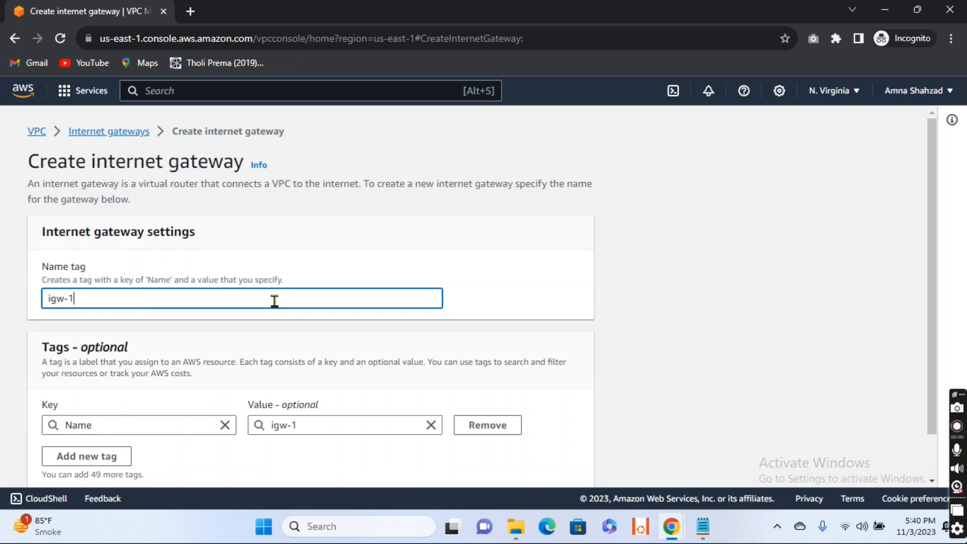
key(BackSpace)
key(BackSpace)
key(BackSpace)
key(BackSpace)
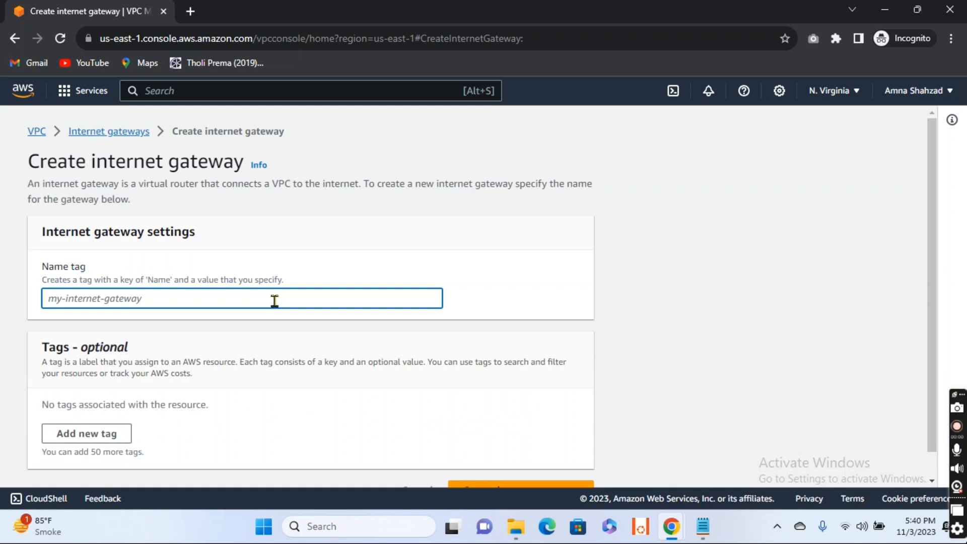
Name the internet gateway IGW-1 and create it.
text(IGW-1)
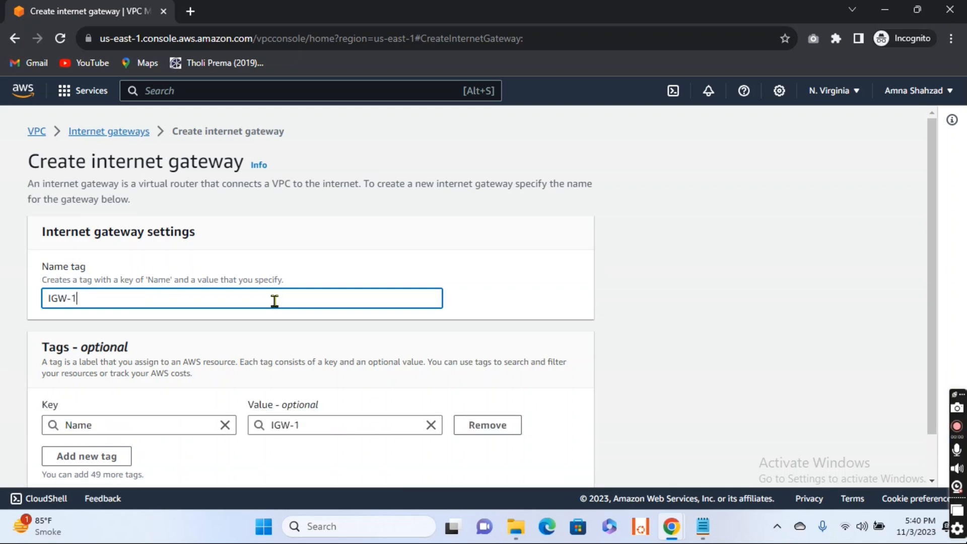
scroll(274, 300, down, 1)
click(485, 472)
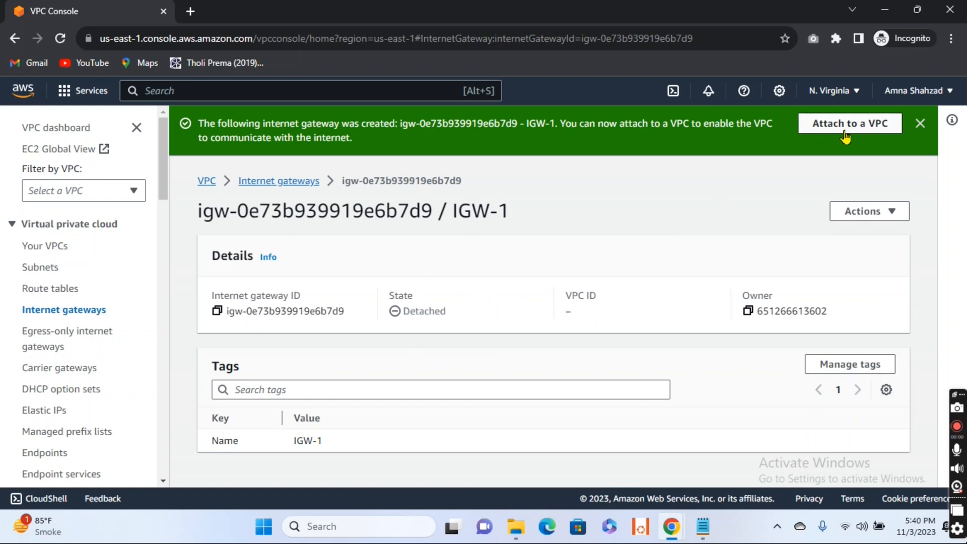
Attach the internet gateway IGW-1 to VPC-1 and dismiss the notice.
click(861, 131)
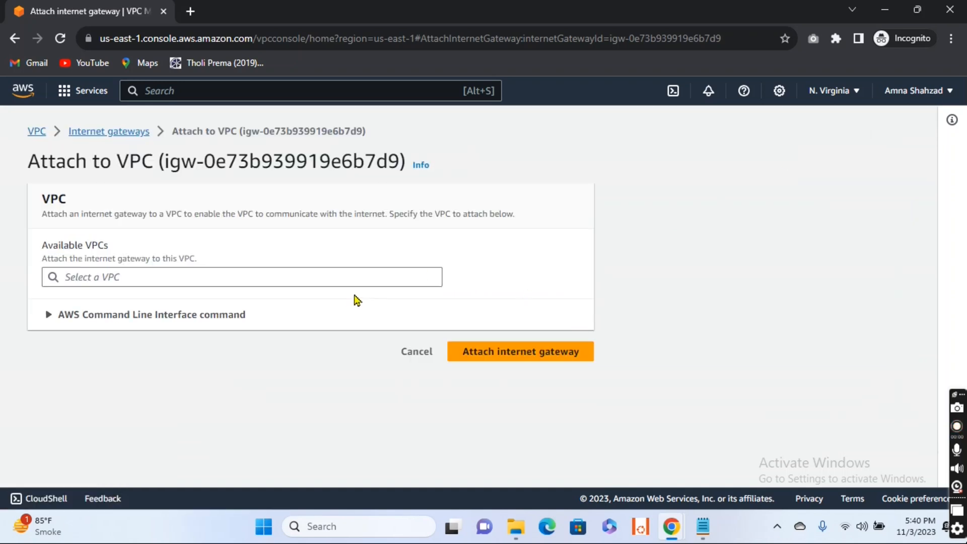
click(330, 273)
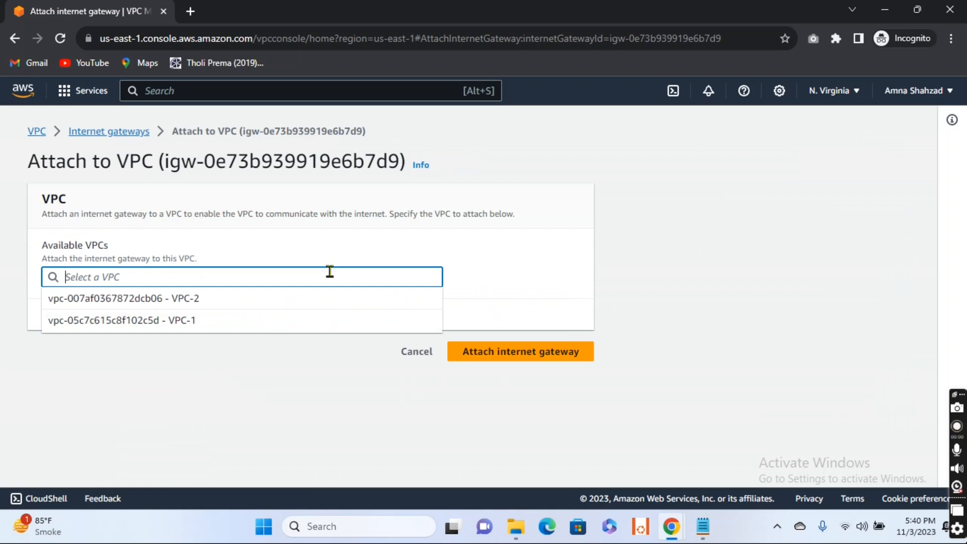
click(251, 326)
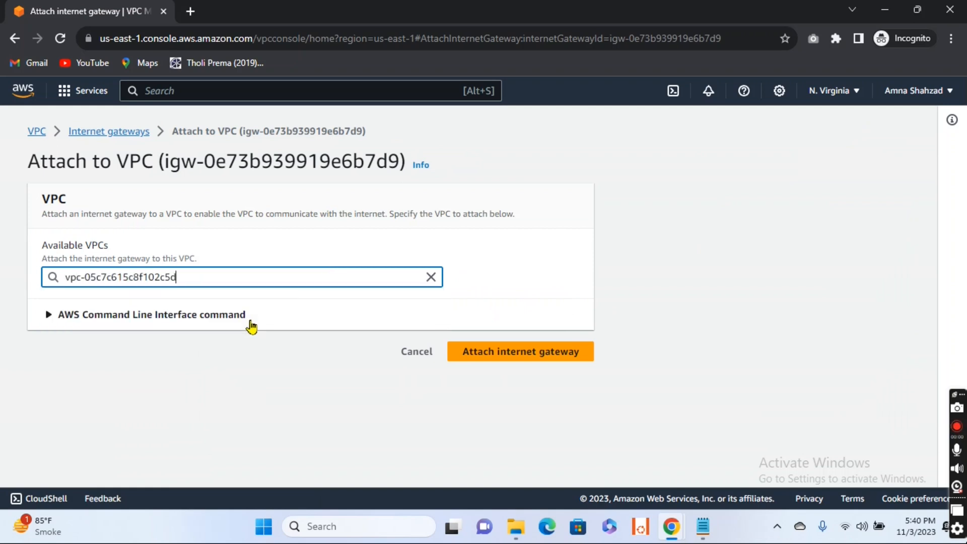
click(513, 360)
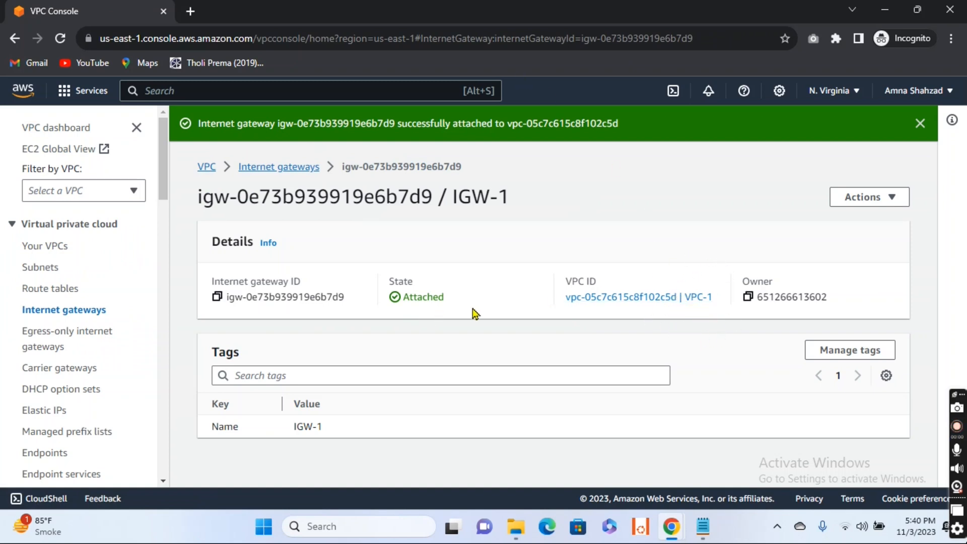
click(919, 124)
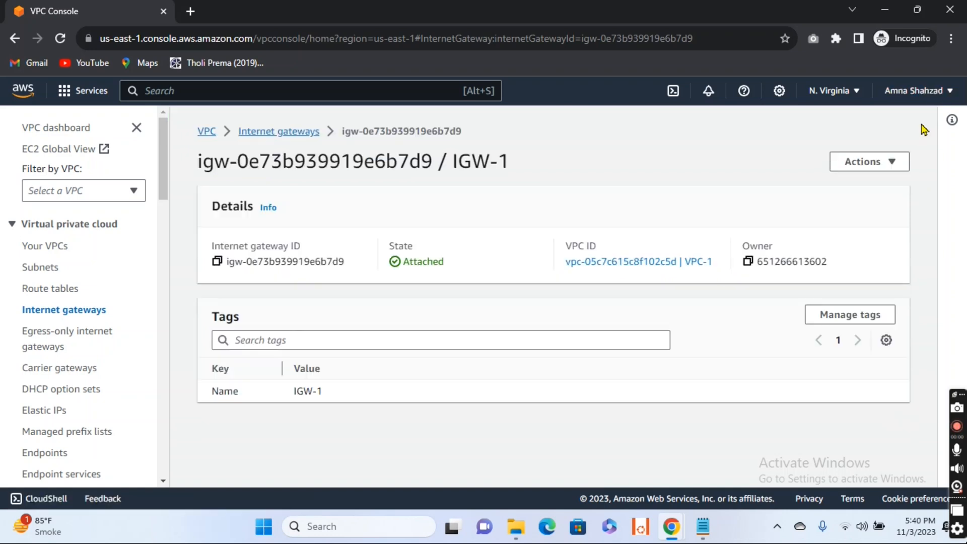
Create a second internet gateway with the name tag IGW-2.
click(56, 310)
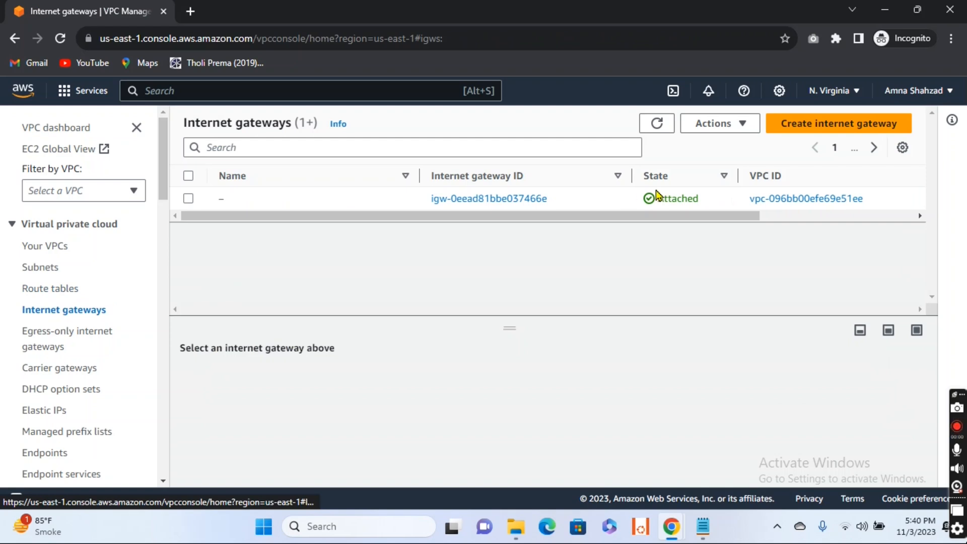
click(843, 124)
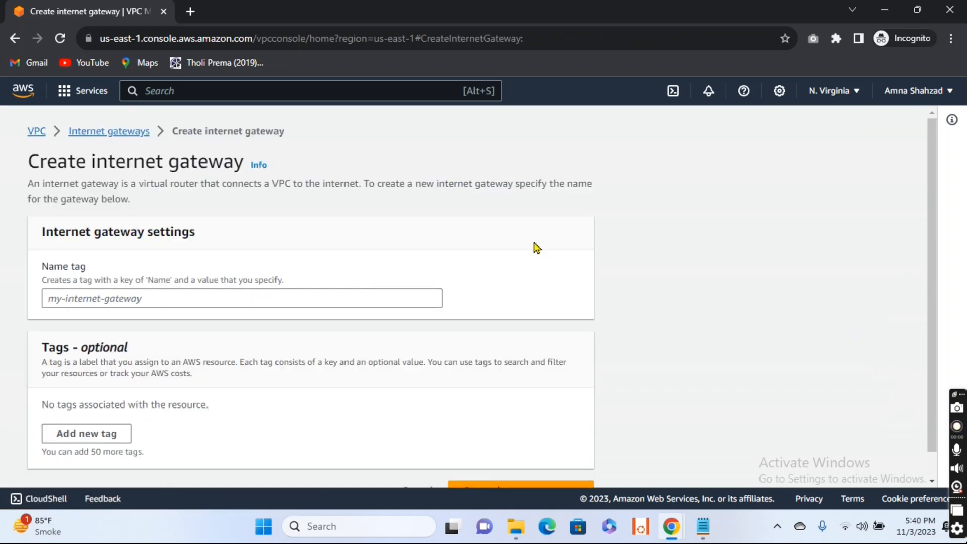
click(239, 300)
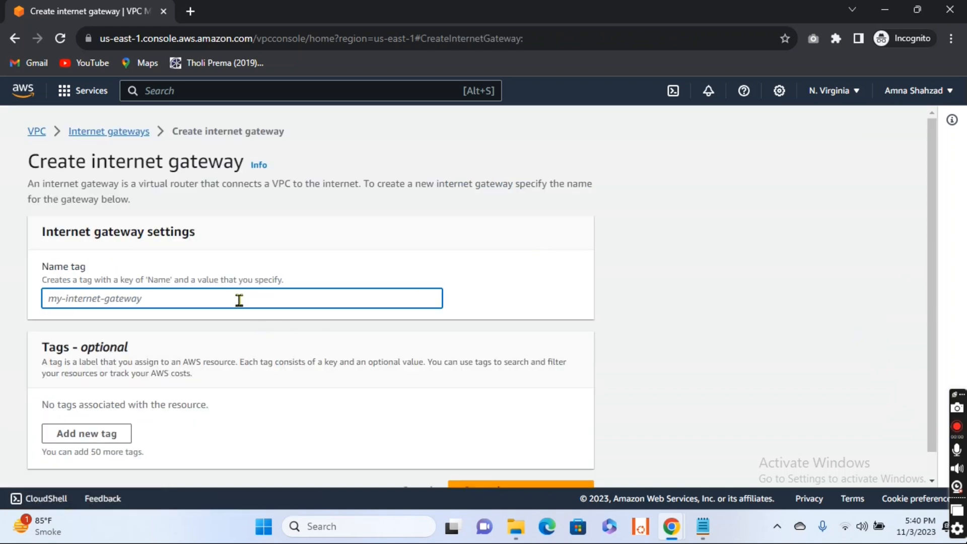
text(IGW-2)
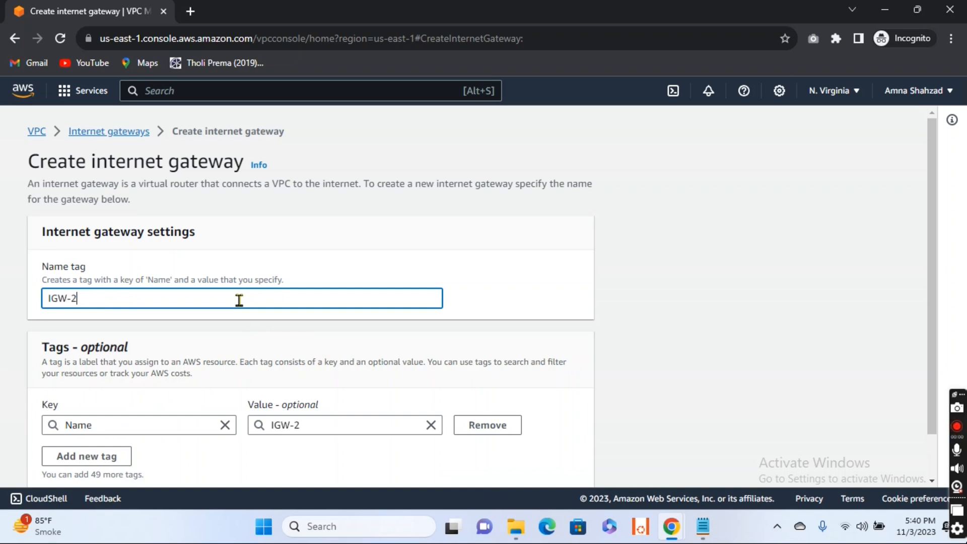
scroll(239, 300, down, 1)
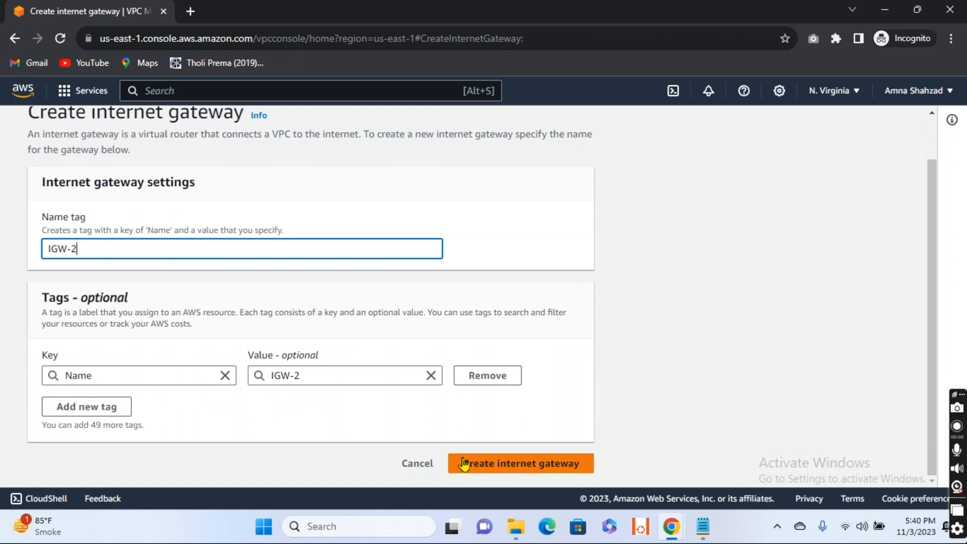
click(504, 462)
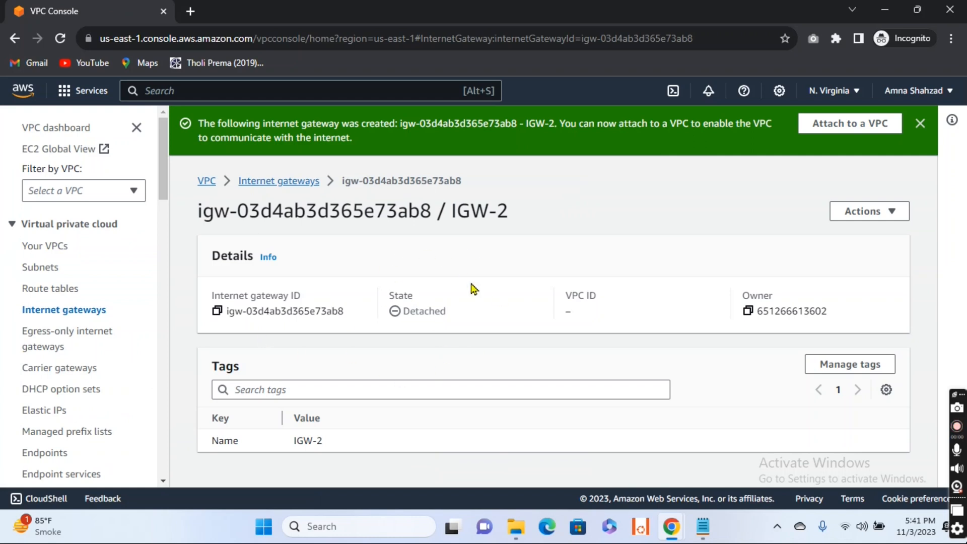
Attach the internet gateway IGW-2 to VPC-2 and dismiss the notice.
click(856, 124)
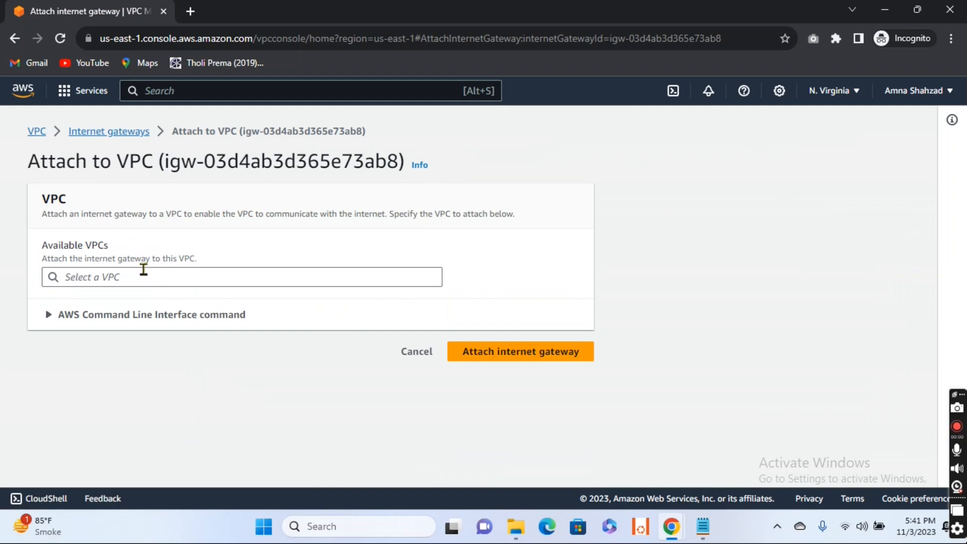
click(115, 278)
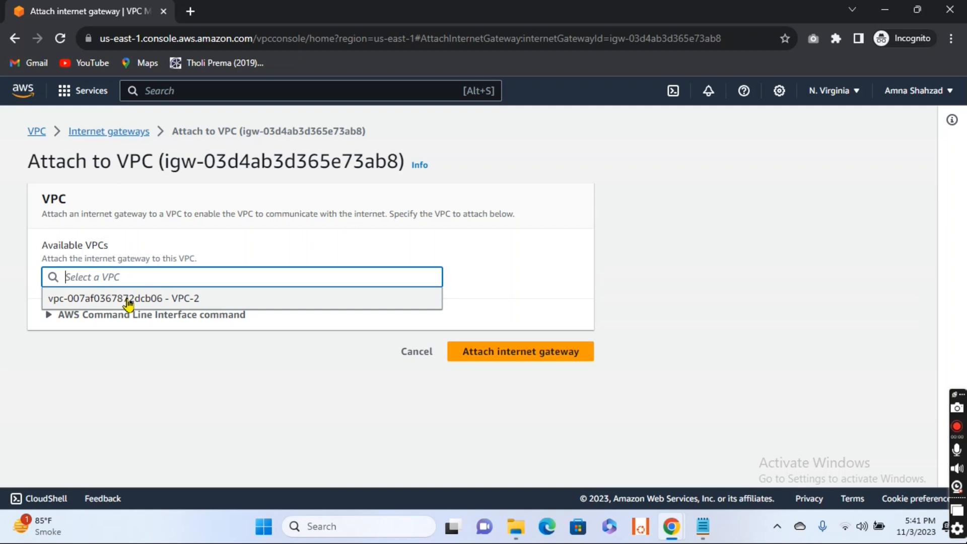
click(167, 302)
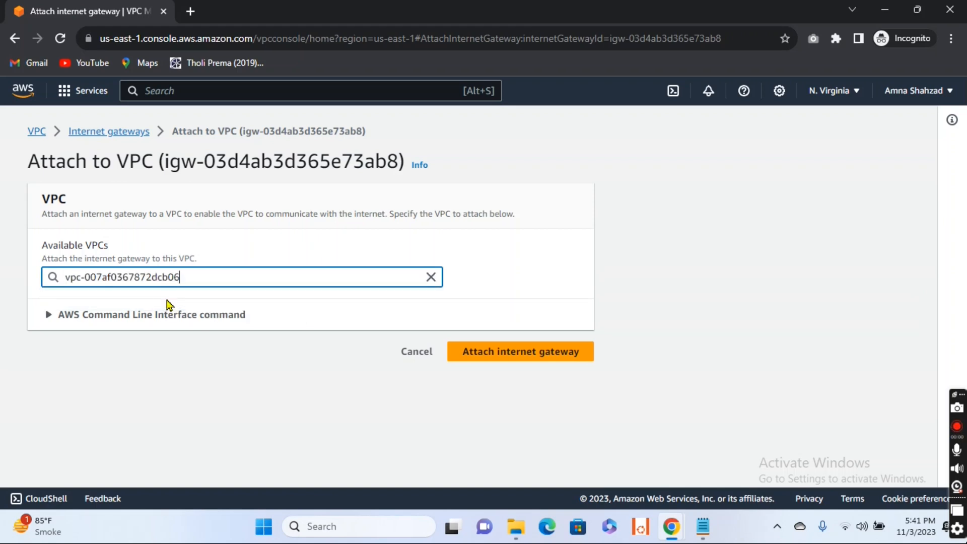
click(524, 351)
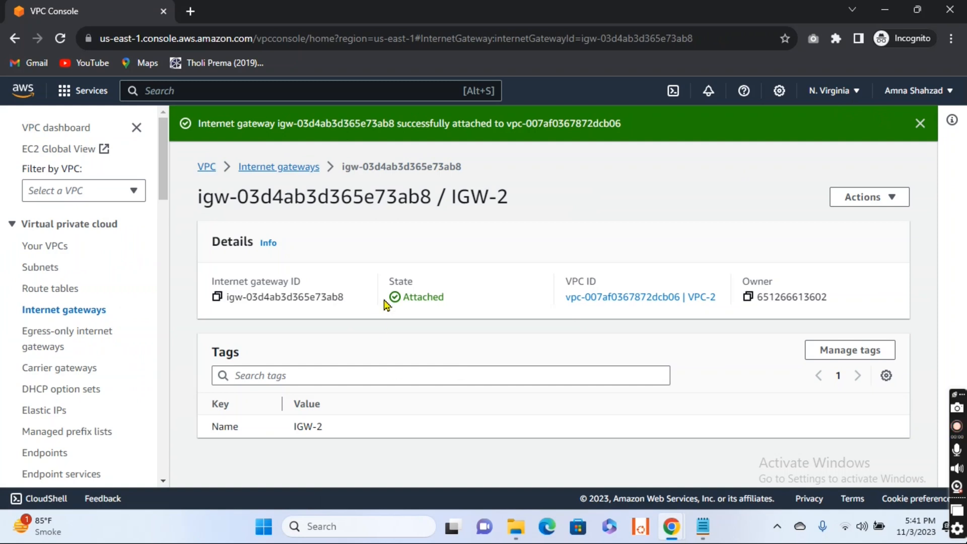
click(920, 124)
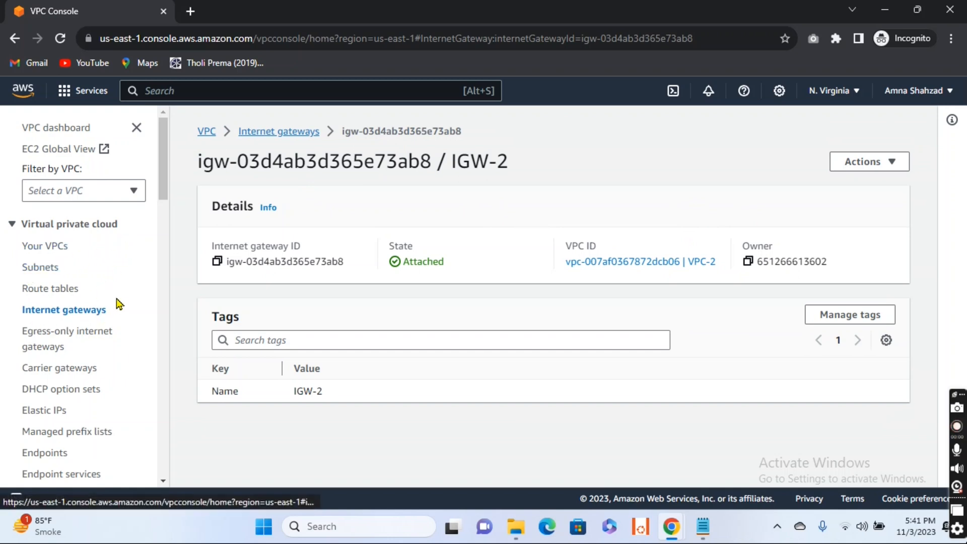
Start a new VPC peering connection and name it Peering-1-to-2.
drag(165, 164, 164, 220)
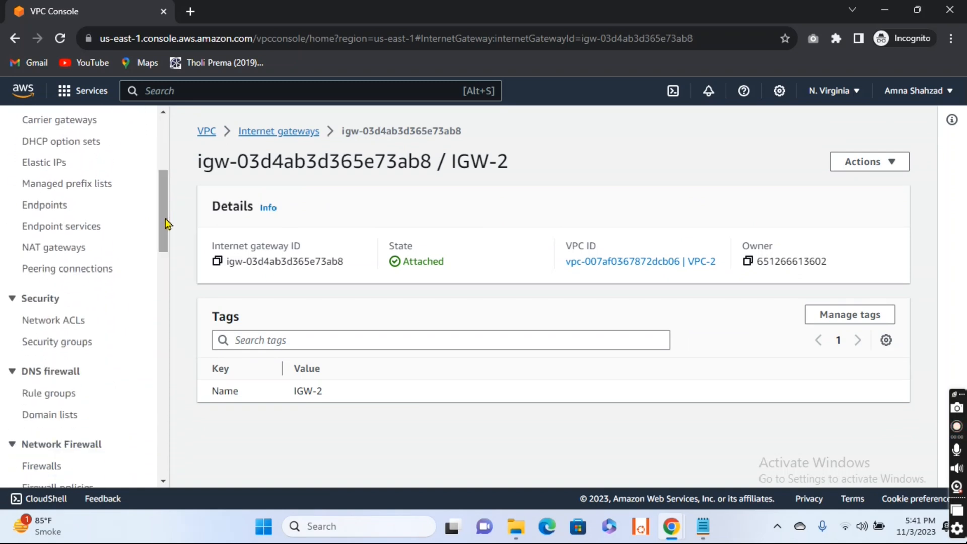
click(77, 272)
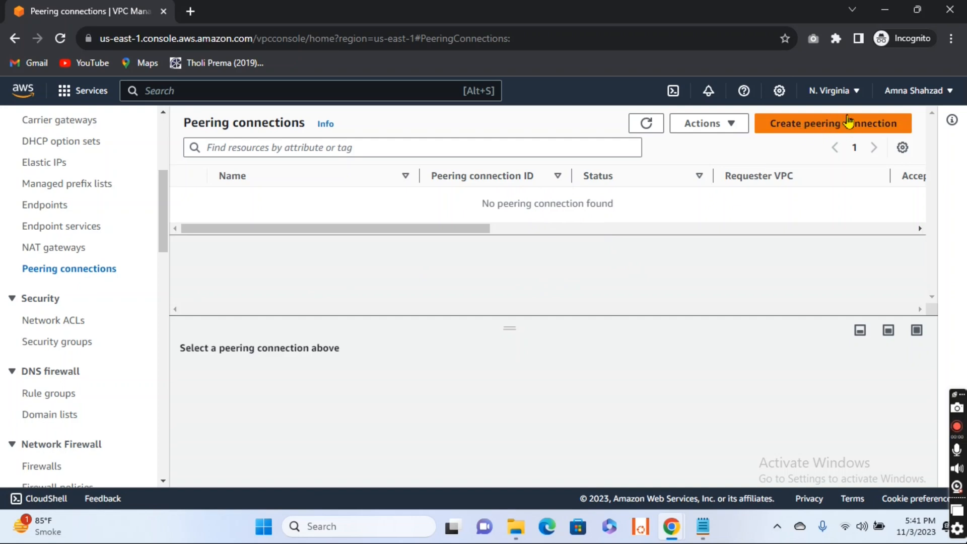
click(850, 125)
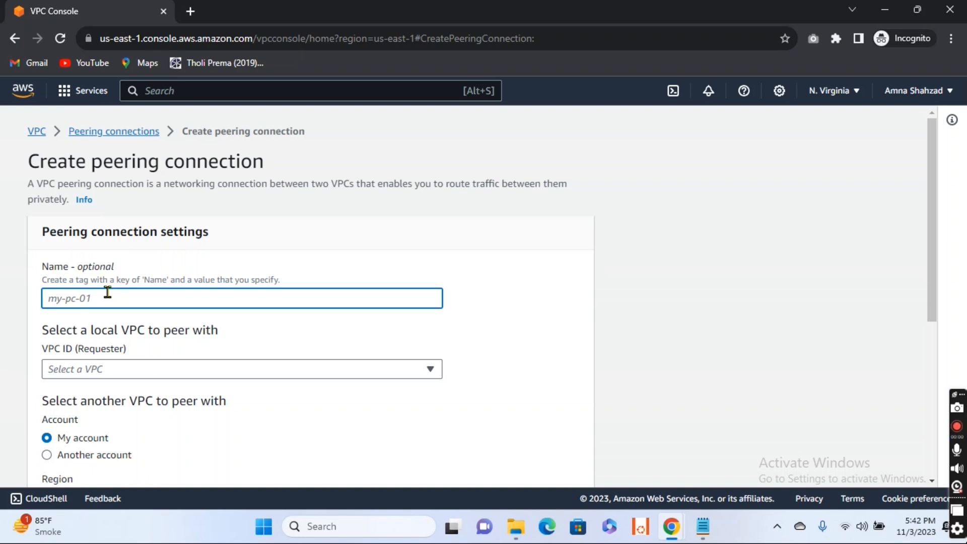
text(Peering-1to)
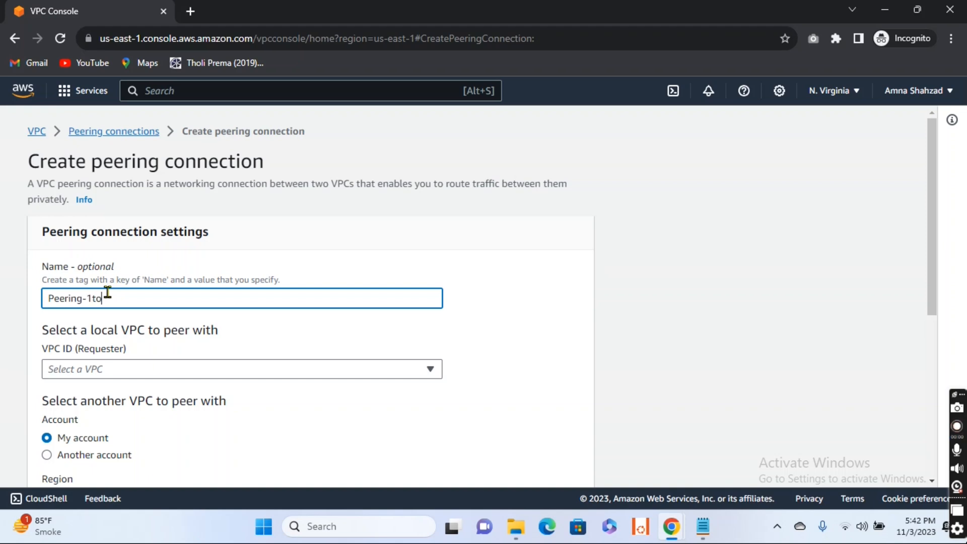
text(-to-)
text(2)
text(-)
Set VPC-1 as the requester VPC of the peering connection.
scroll(258, 377, down, 1)
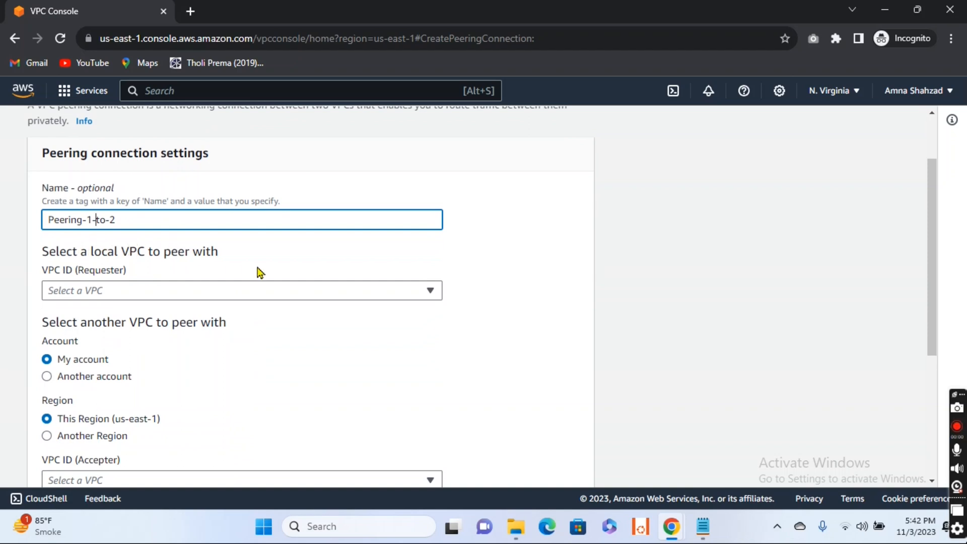
click(427, 291)
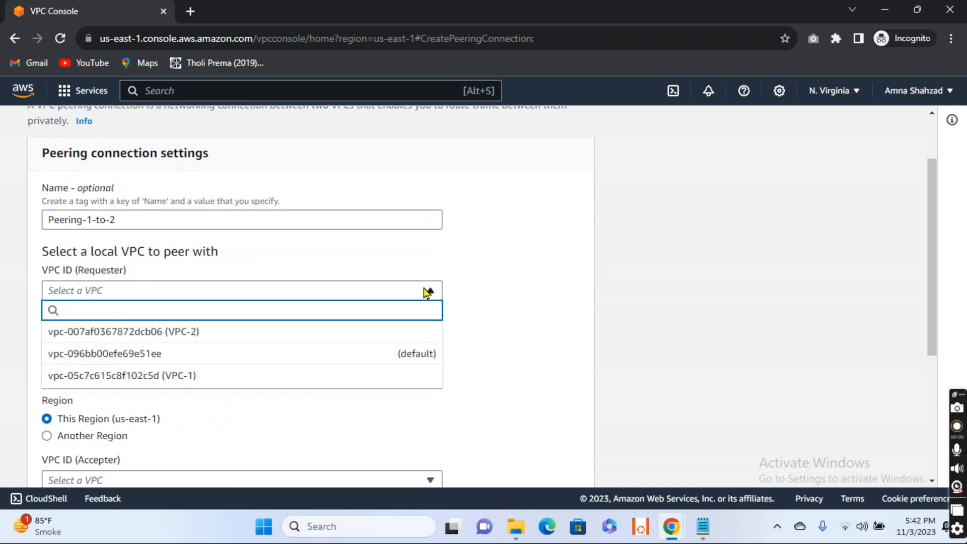
click(258, 381)
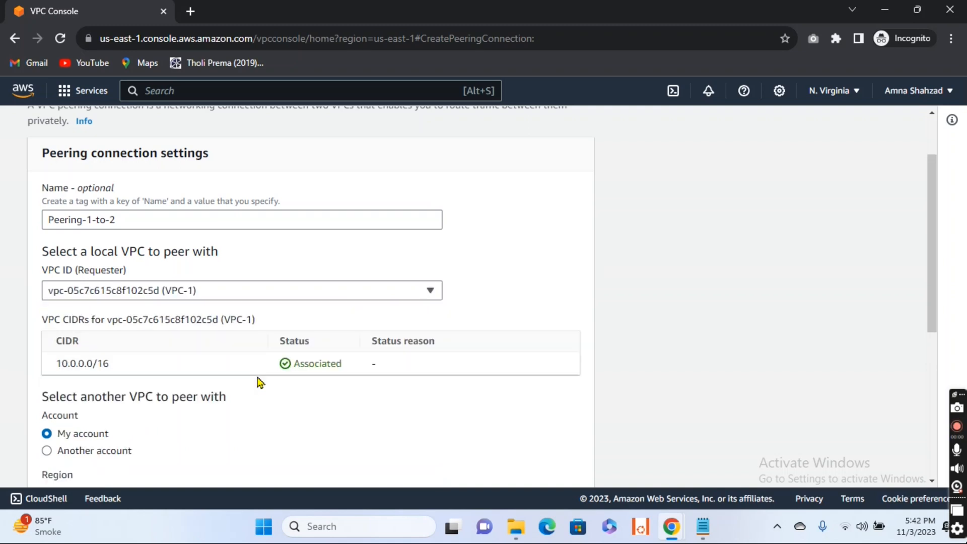
Choose VPC-2 in the same account and region as the accepter, and create the peering connection.
scroll(476, 253, down, 3)
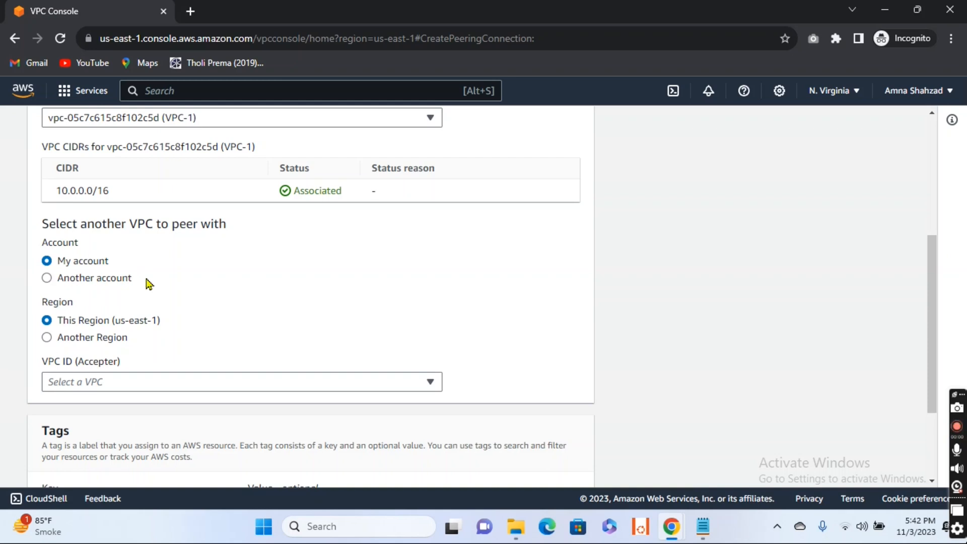
scroll(315, 289, down, 1)
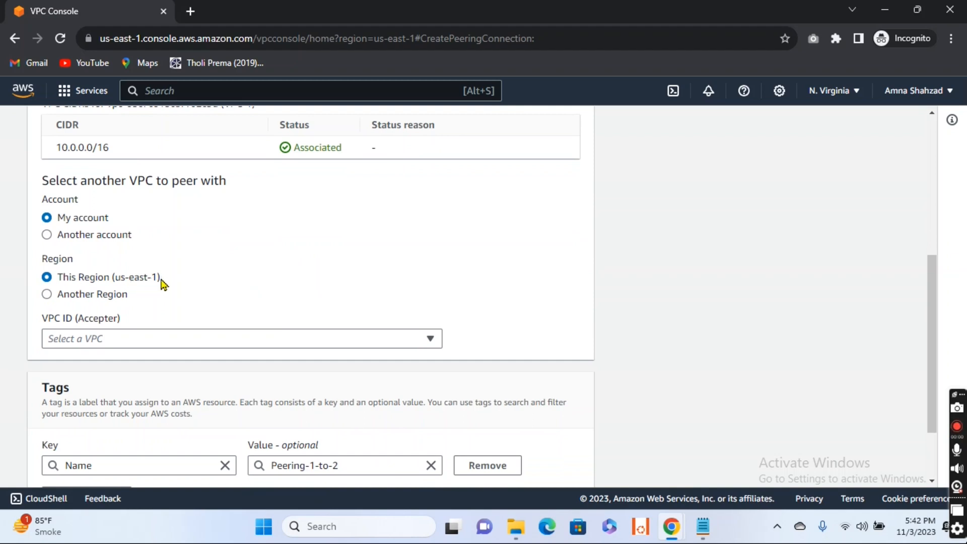
click(428, 346)
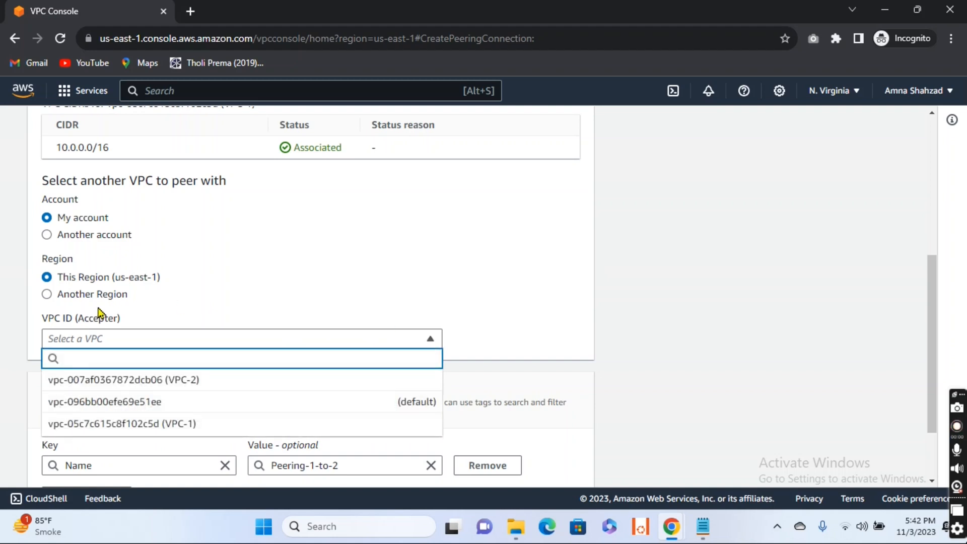
click(176, 380)
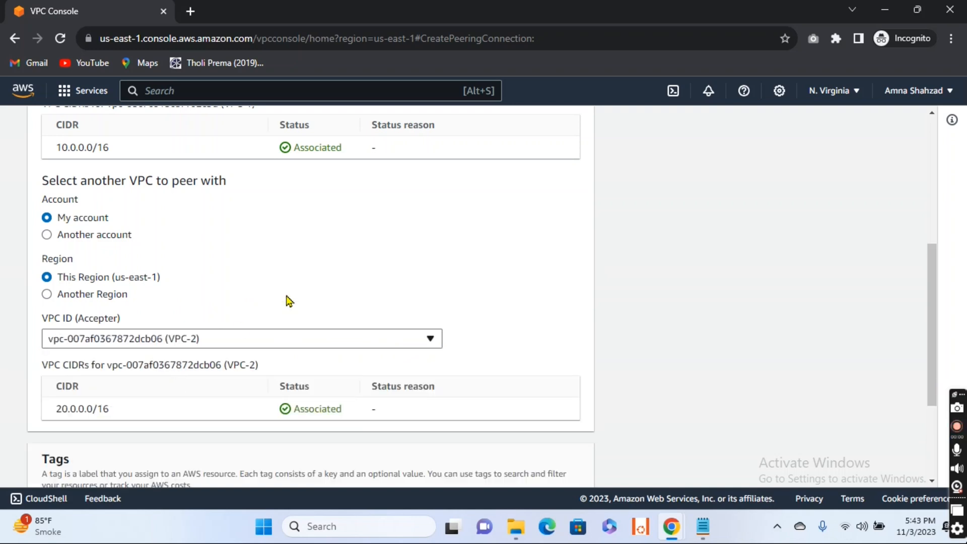
scroll(323, 275, down, 3)
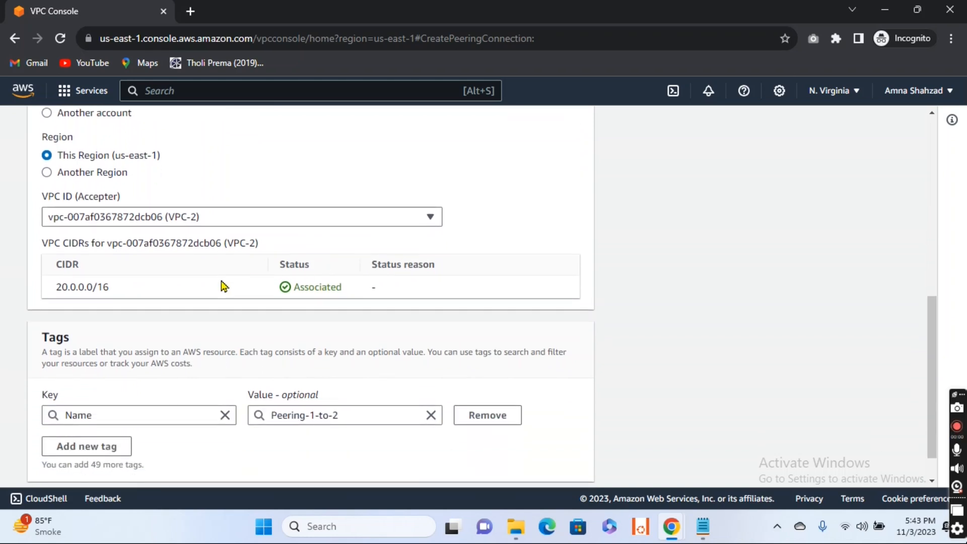
scroll(223, 286, down, 1)
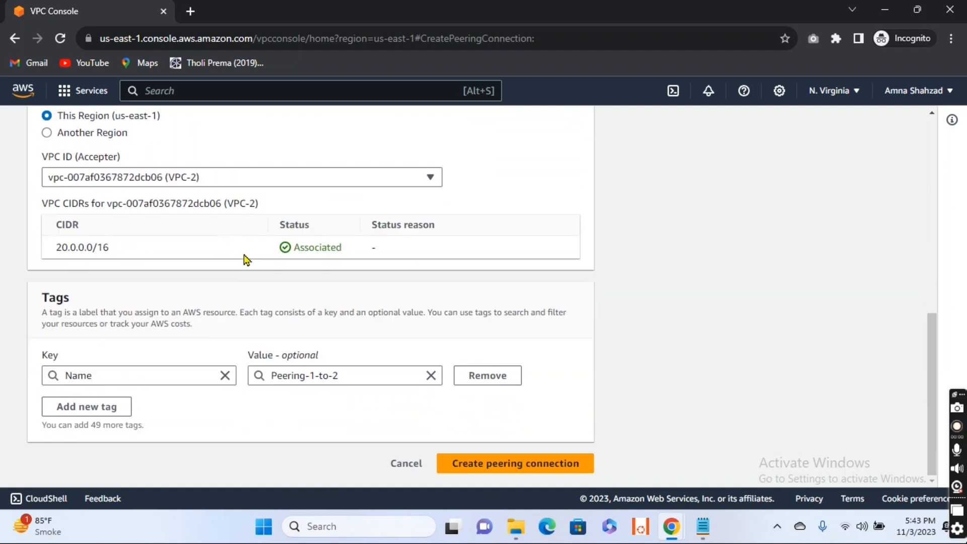
click(508, 466)
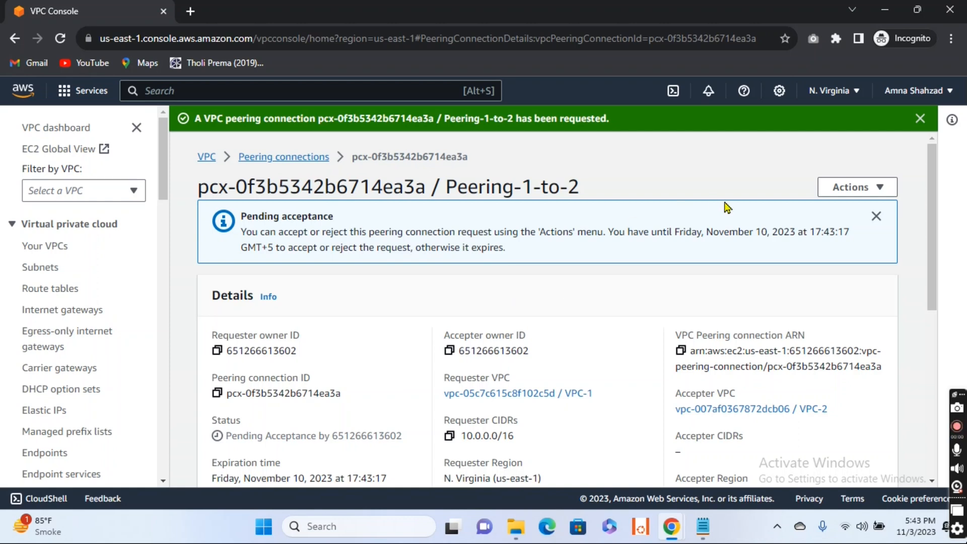
Accept the pending request of the peering connection Peering-1-to-2.
click(872, 190)
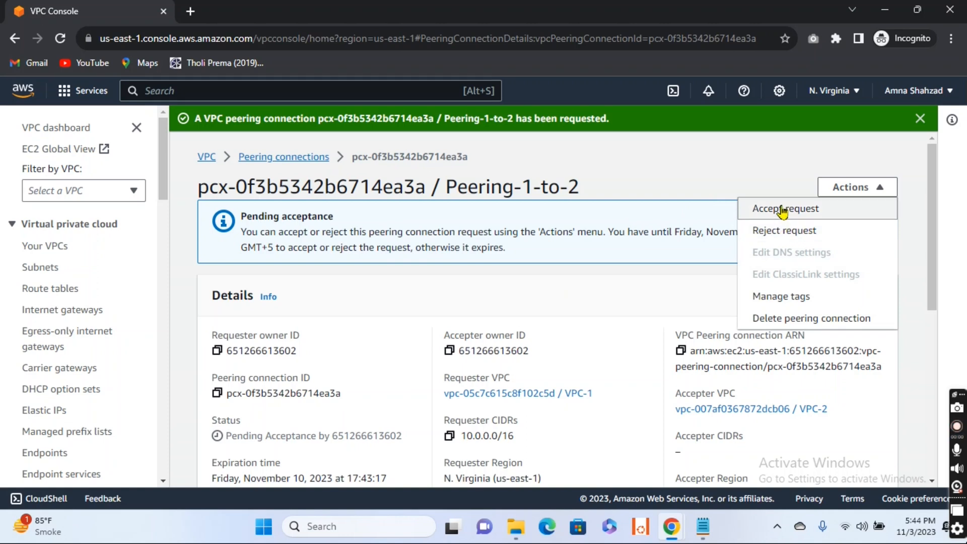
click(782, 210)
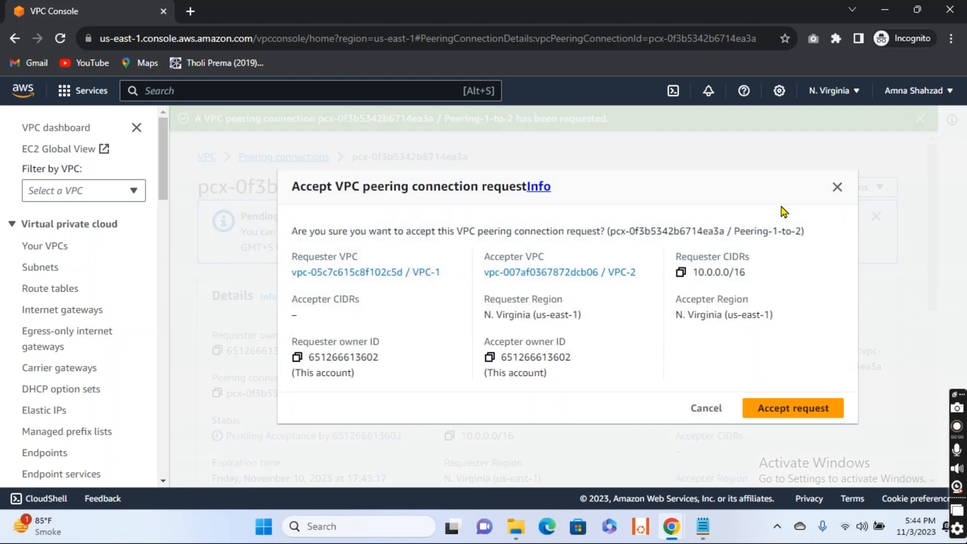
click(786, 408)
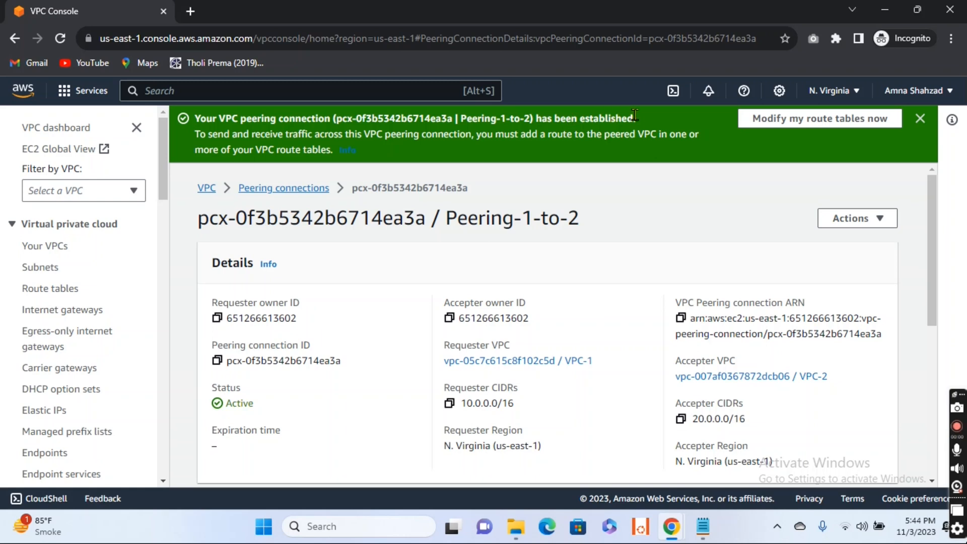
Examine the establishment notice, then the status, VPCs and CIDRs of Peering-1-to-2 in the list of peering connections.
drag(639, 117, 532, 117)
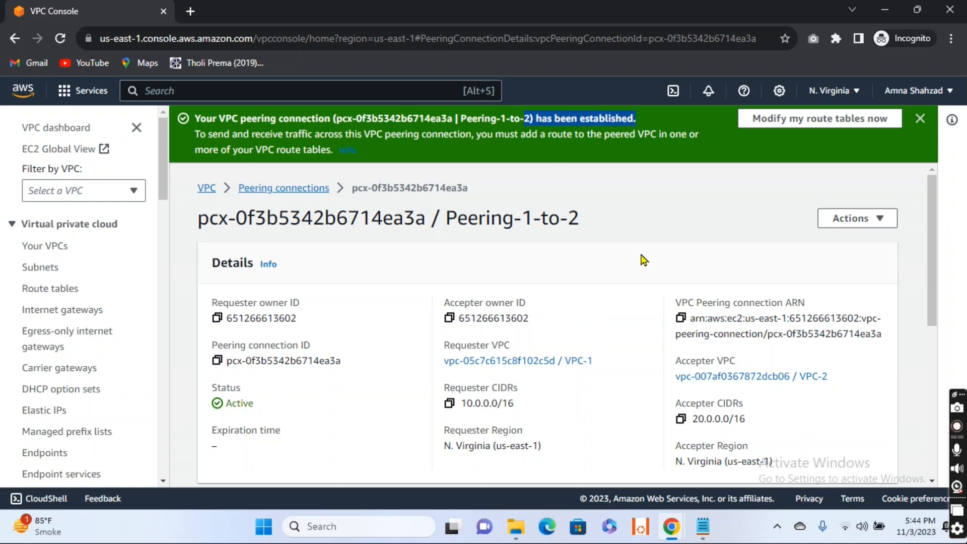
click(283, 189)
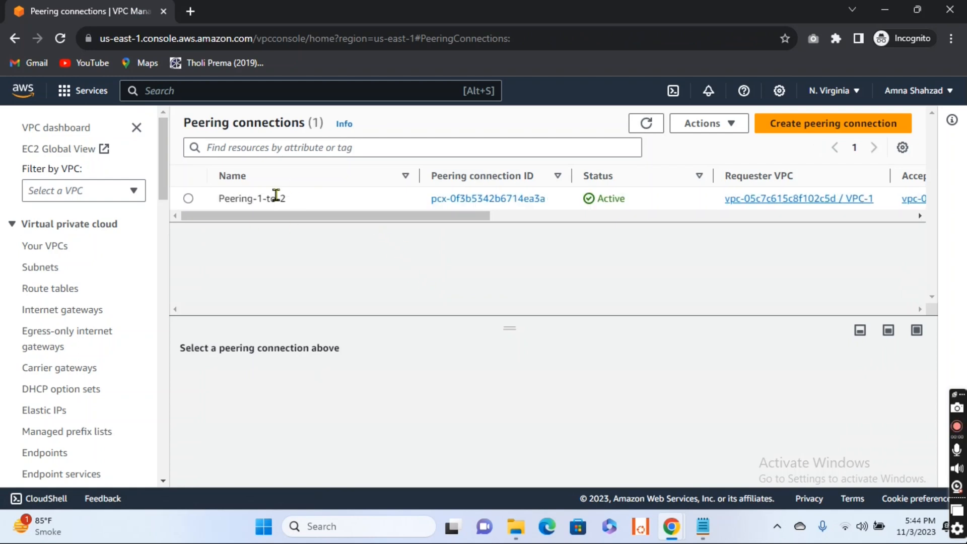
drag(289, 219, 427, 230)
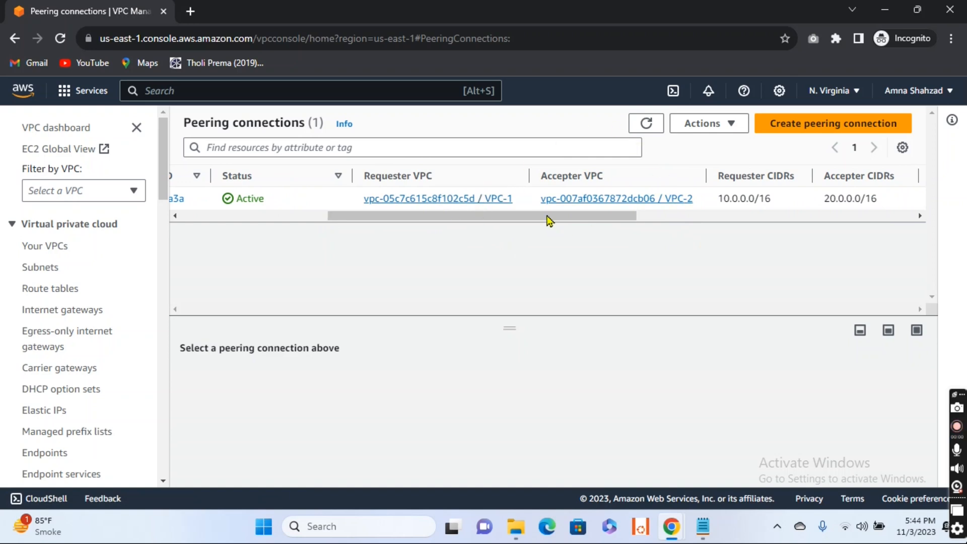
drag(550, 217, 653, 230)
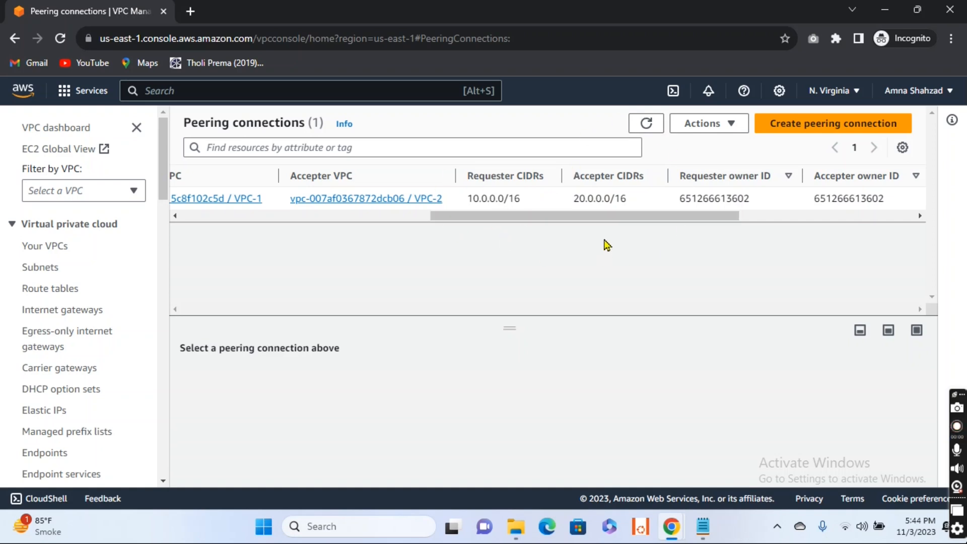
drag(615, 220, 302, 226)
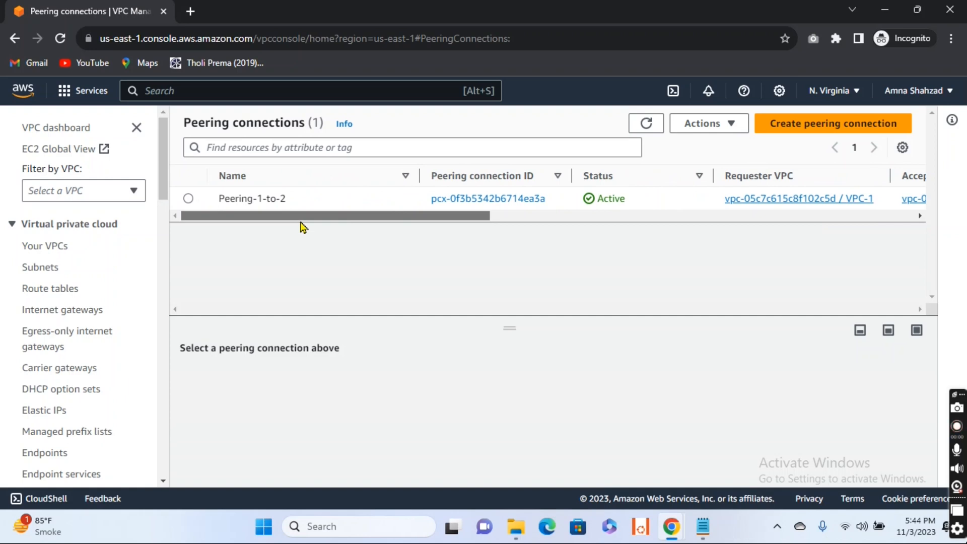
Create a route table named Route-1 for VPC-1.
click(41, 295)
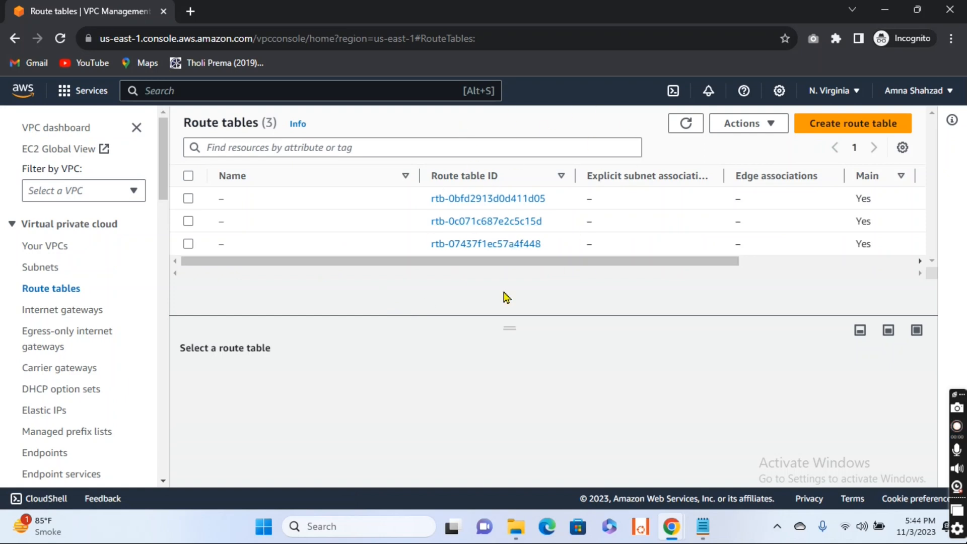
click(864, 123)
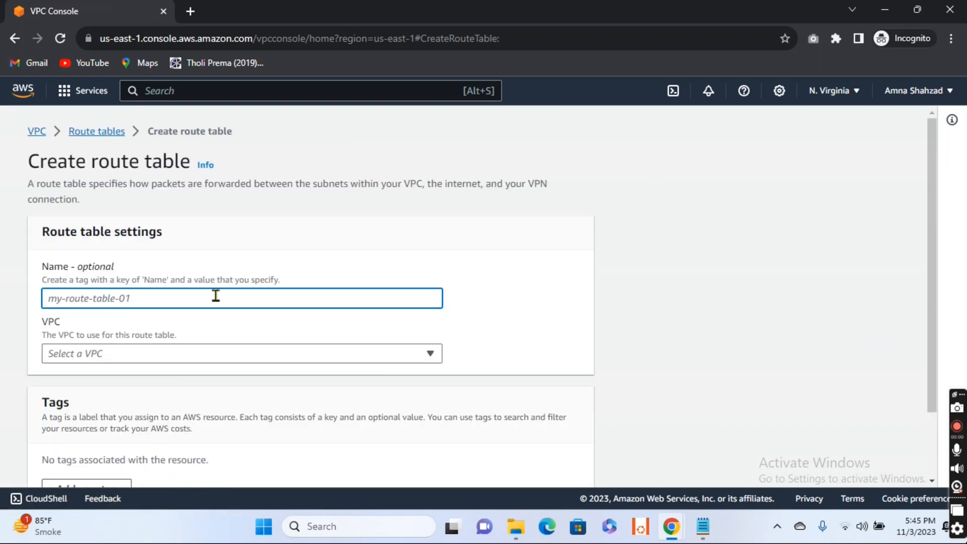
text(Rou)
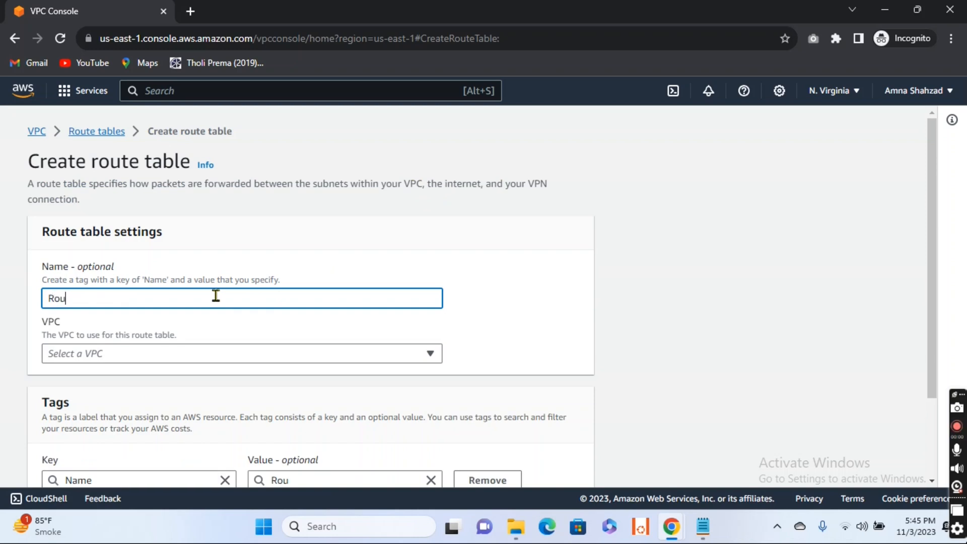
text(te-1)
scroll(216, 297, down, 1)
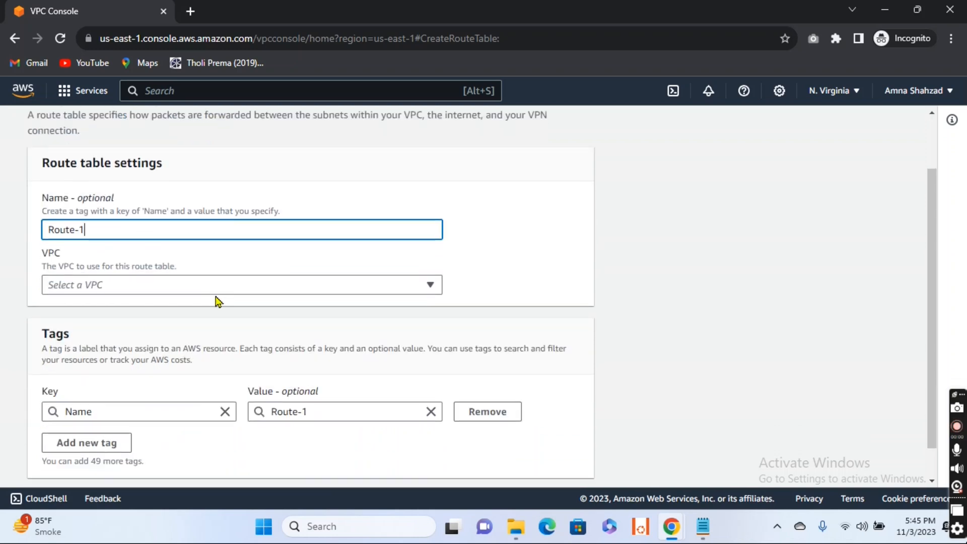
click(315, 286)
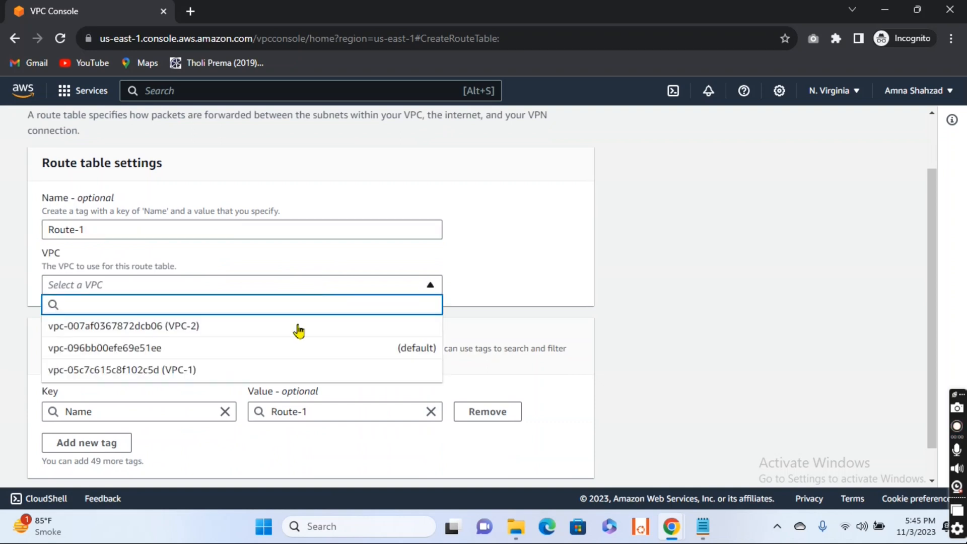
click(203, 370)
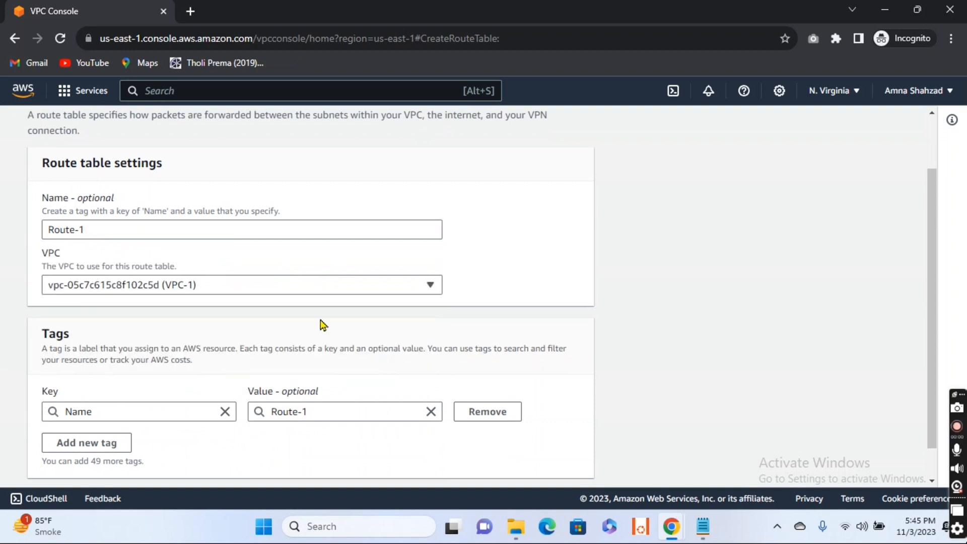
scroll(319, 324, down, 1)
click(484, 464)
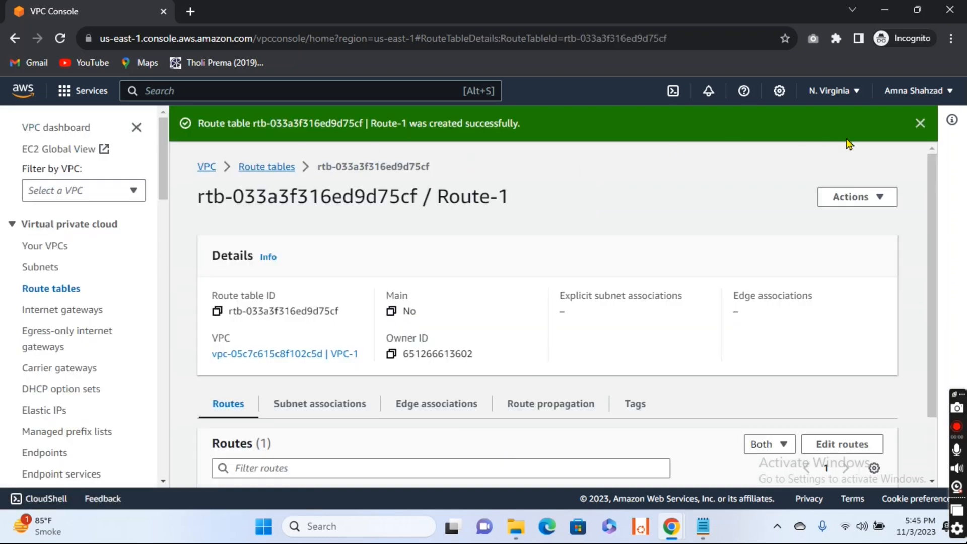
Create a second route table named Route-2 for VPC-2 and return to the list of route tables.
click(48, 292)
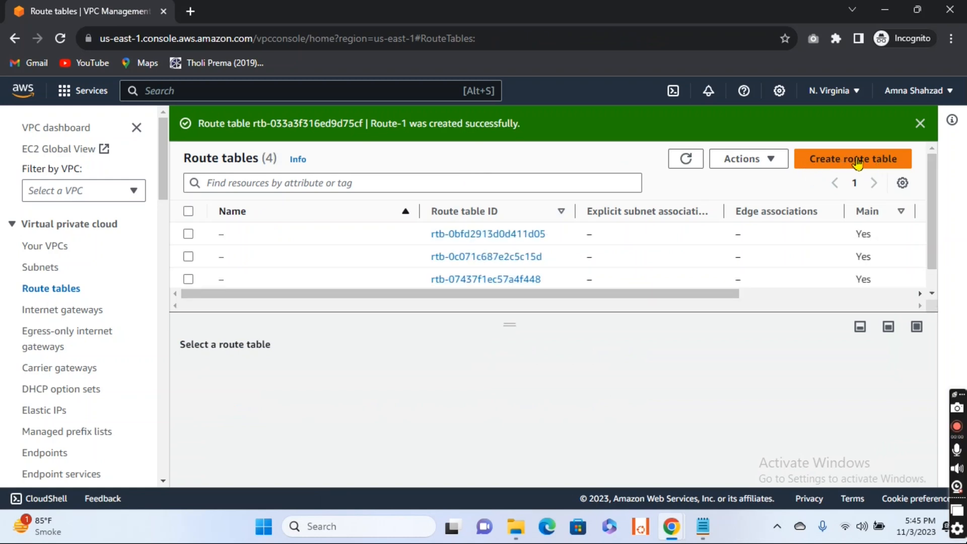
click(858, 160)
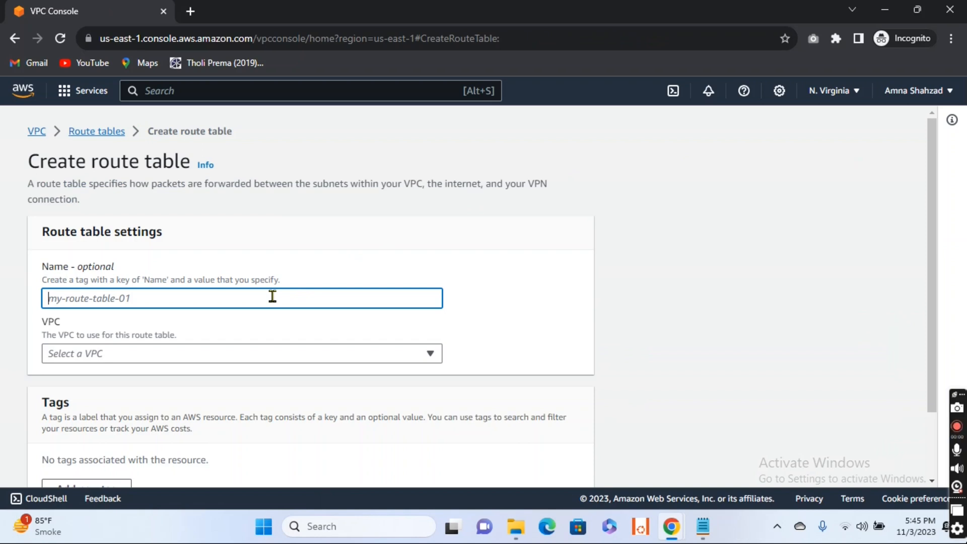
text(Route)
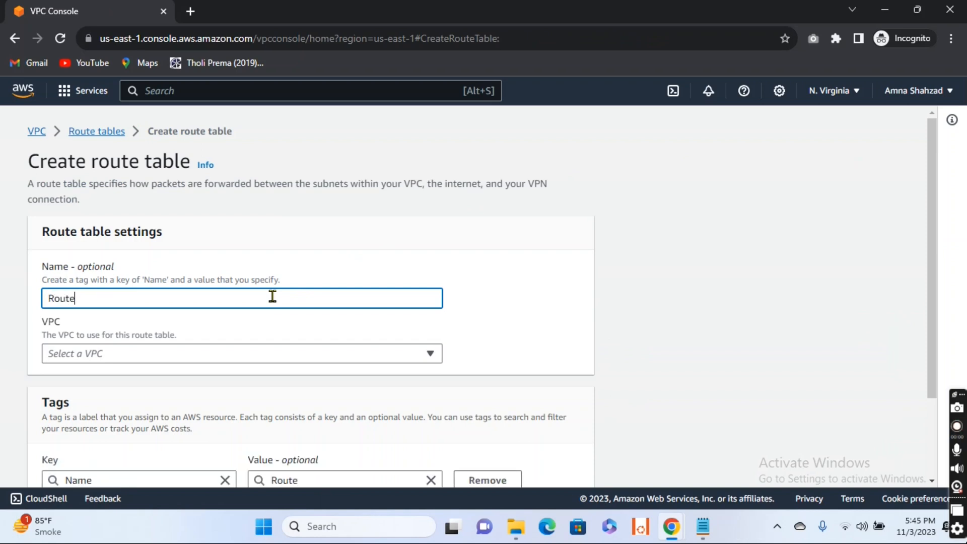
text(-2)
scroll(305, 327, down, 2)
click(386, 256)
click(385, 256)
click(385, 256)
click(208, 295)
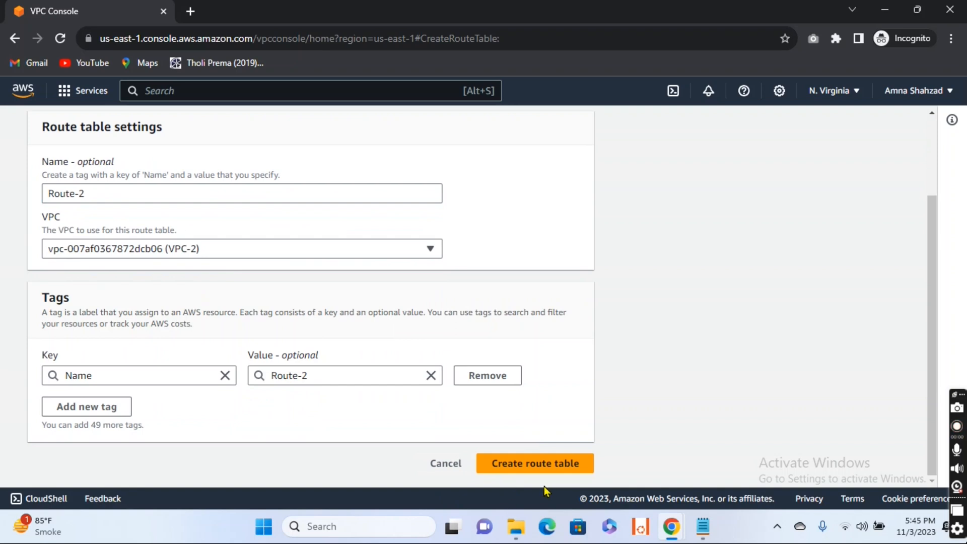
click(549, 464)
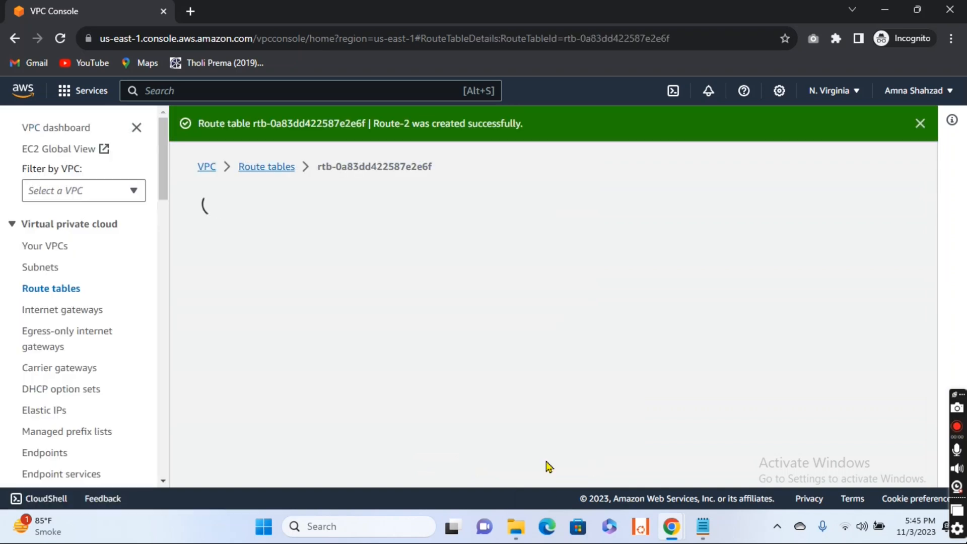
click(919, 124)
click(41, 290)
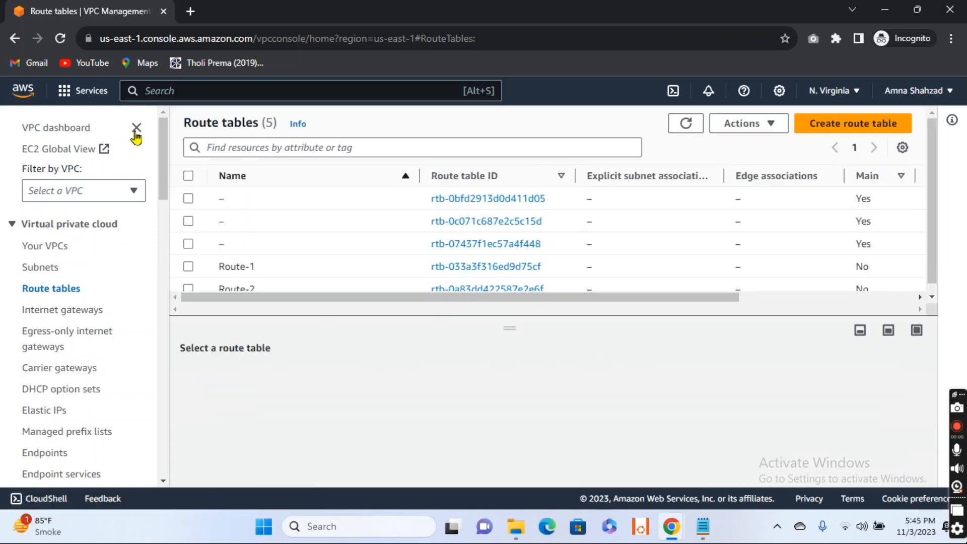
Sort the route tables by name in descending order and associate VPC1-Subnet with Route-1.
click(232, 176)
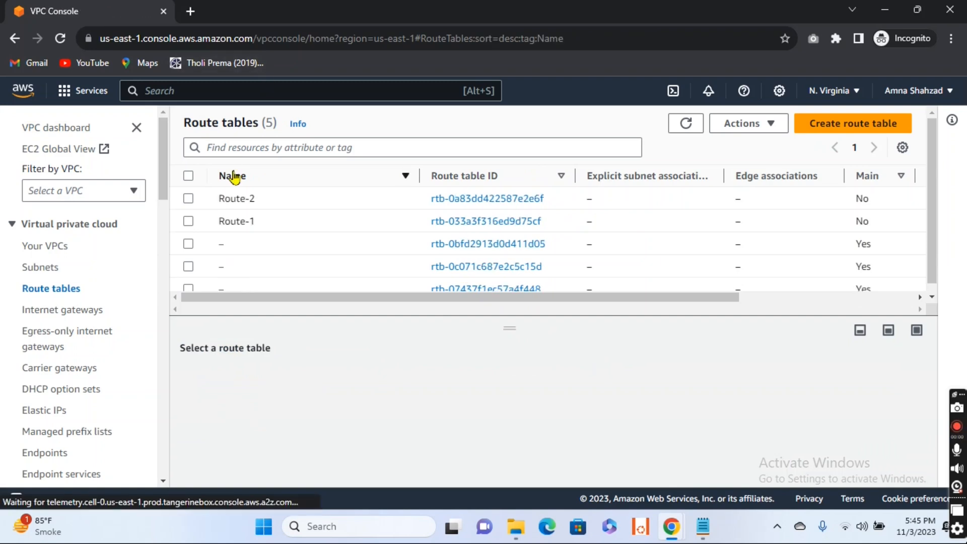
click(187, 221)
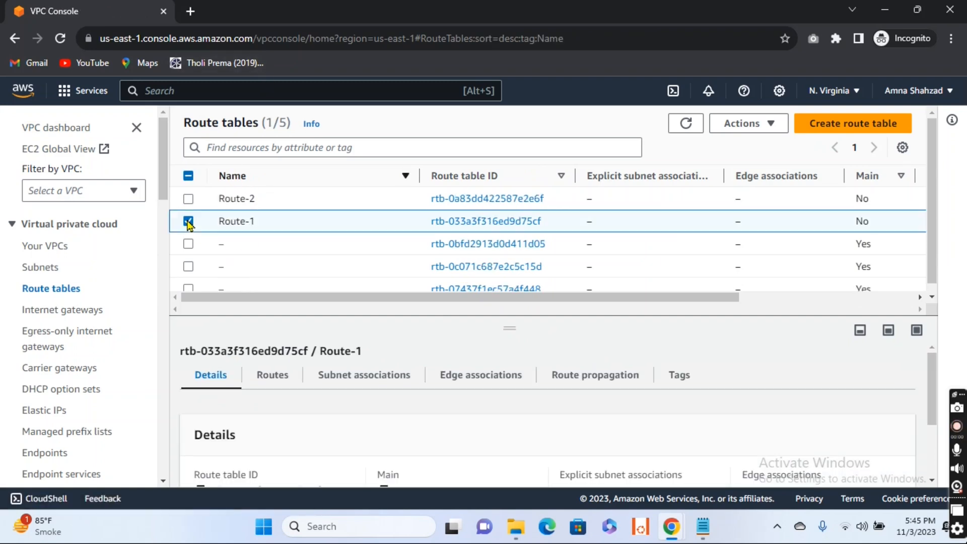
click(364, 379)
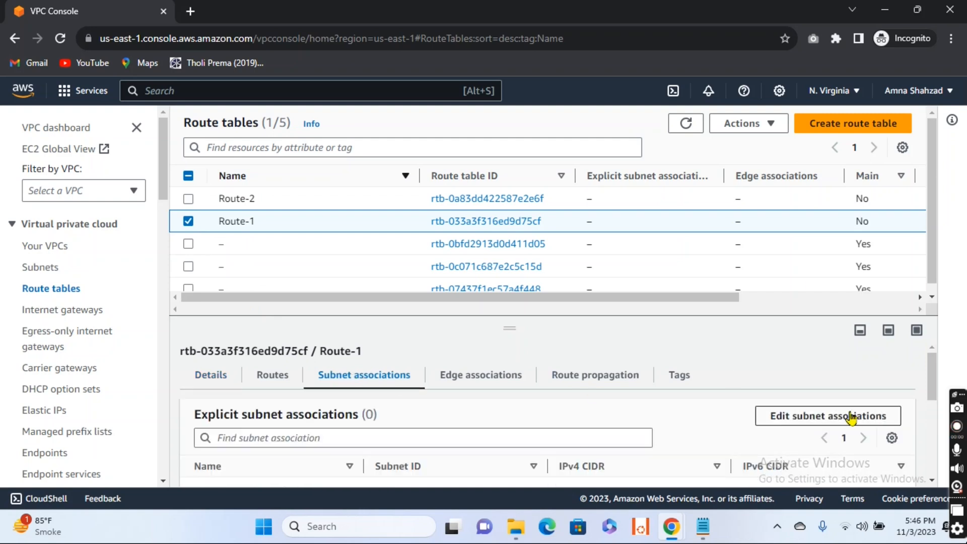
click(838, 418)
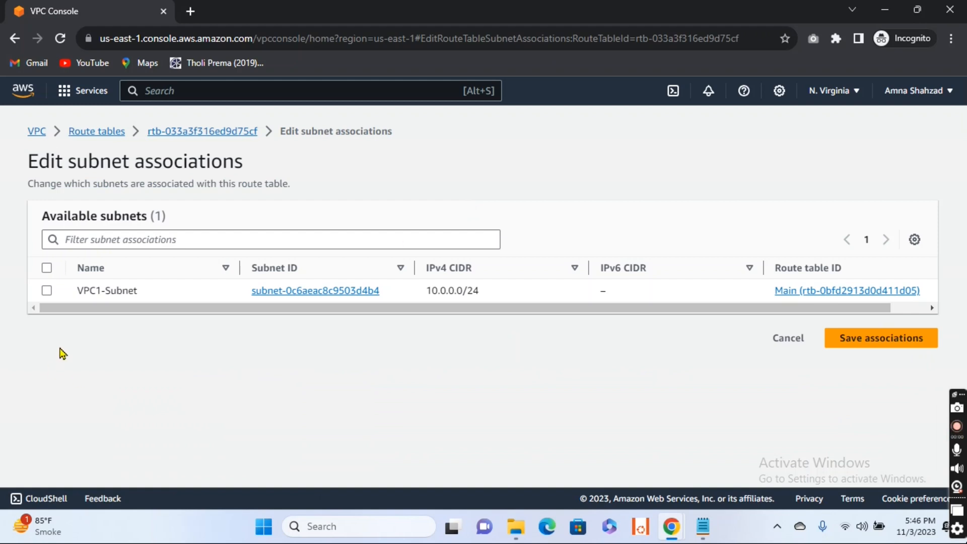
click(47, 292)
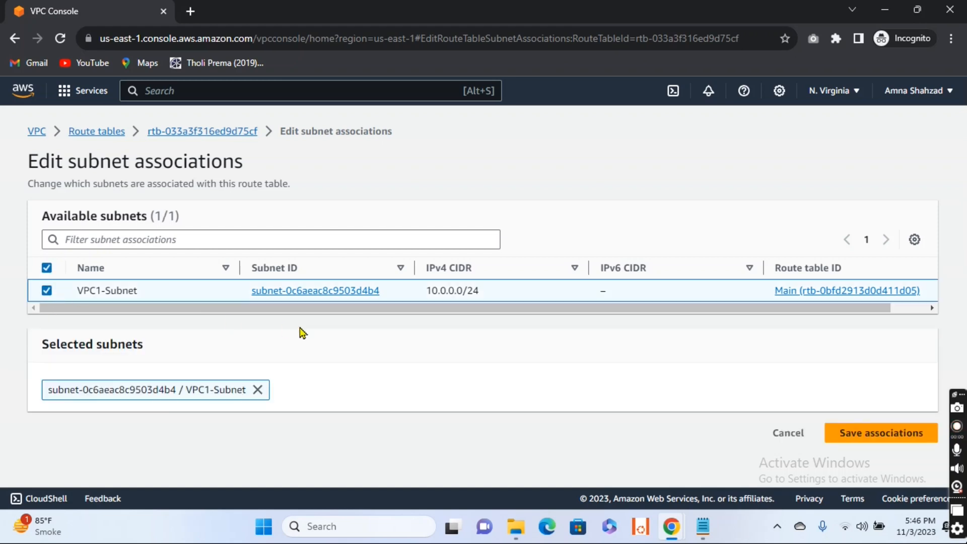
click(863, 431)
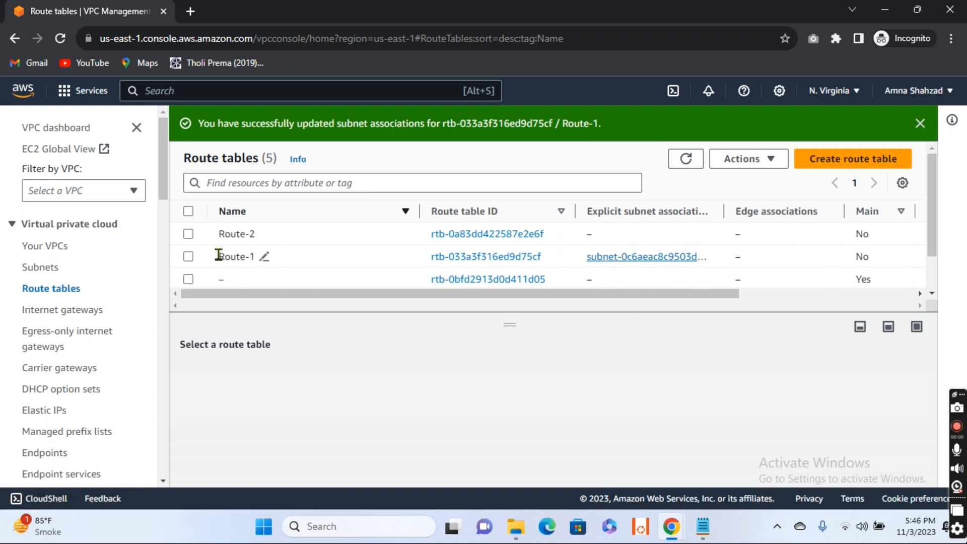
Associate VPC2-Subnet with the route table Route-2 and dismiss the success notice.
click(189, 234)
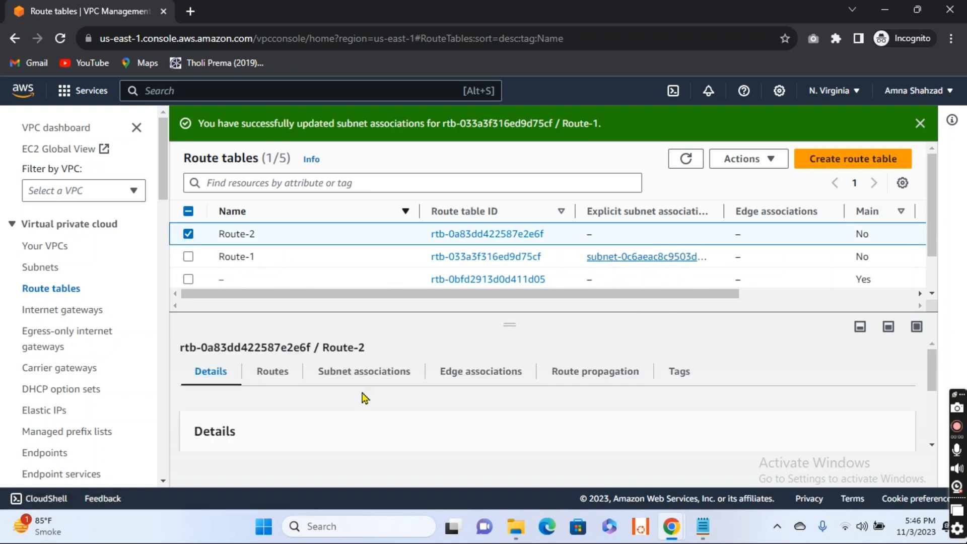
click(361, 376)
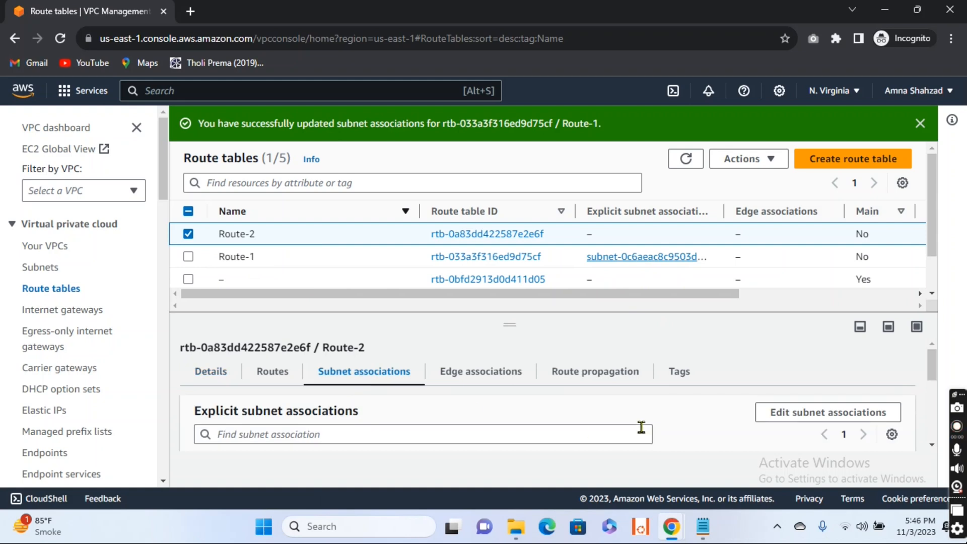
click(828, 413)
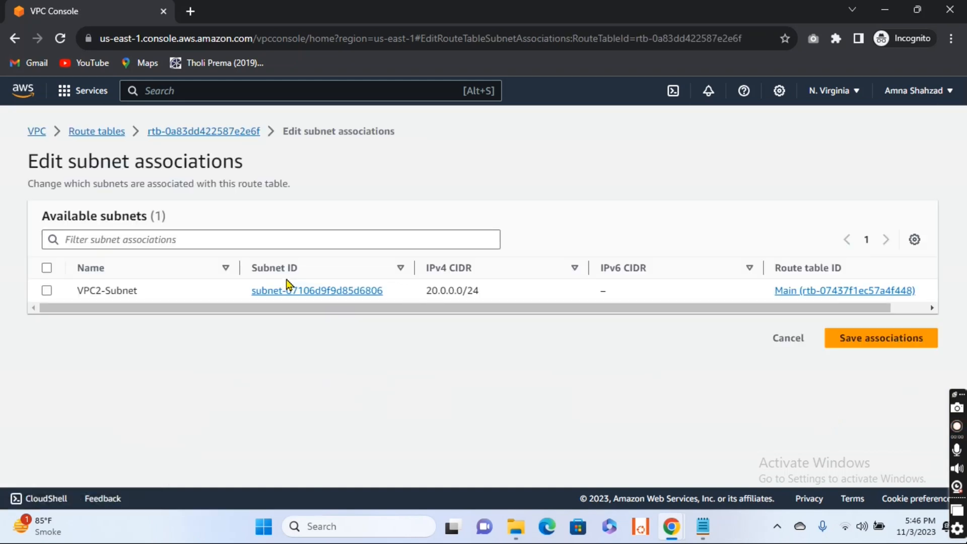
click(48, 291)
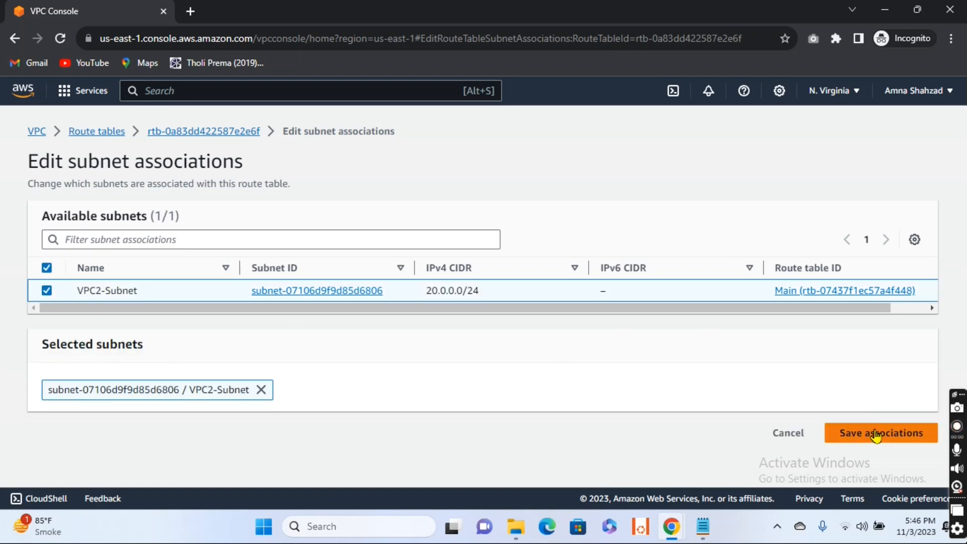
click(892, 437)
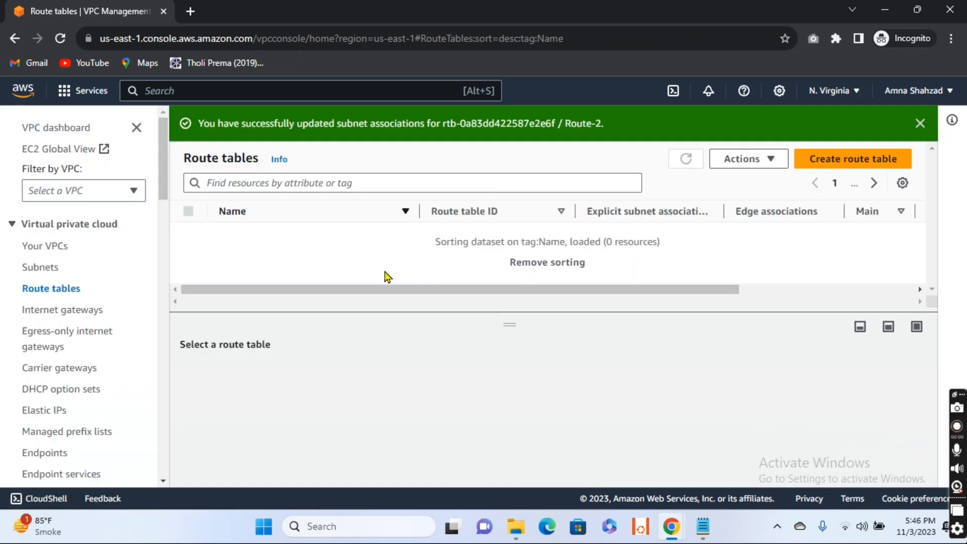
click(920, 124)
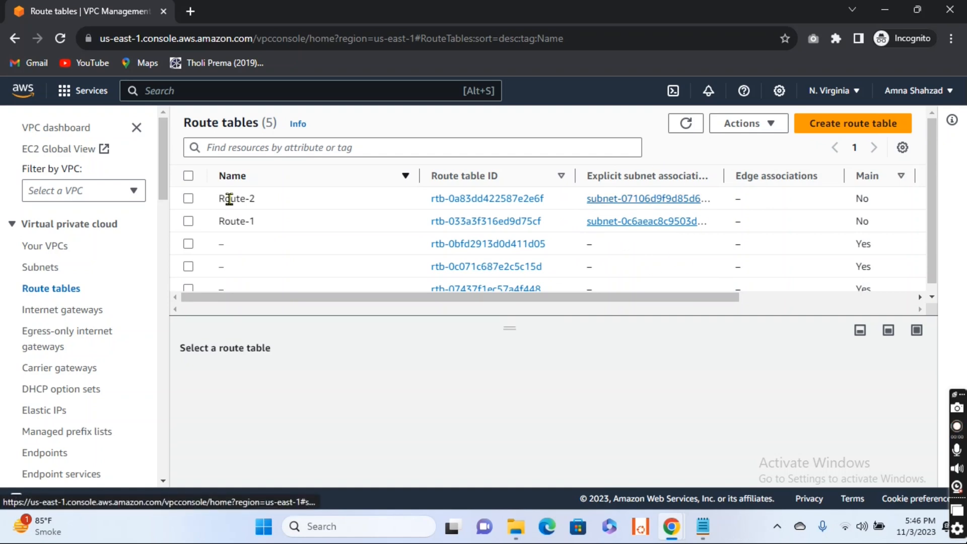
Add a route to Route-1 with destination 0.0.0.0/0 and the internet gateway IGW-1 as target, and save it.
click(188, 221)
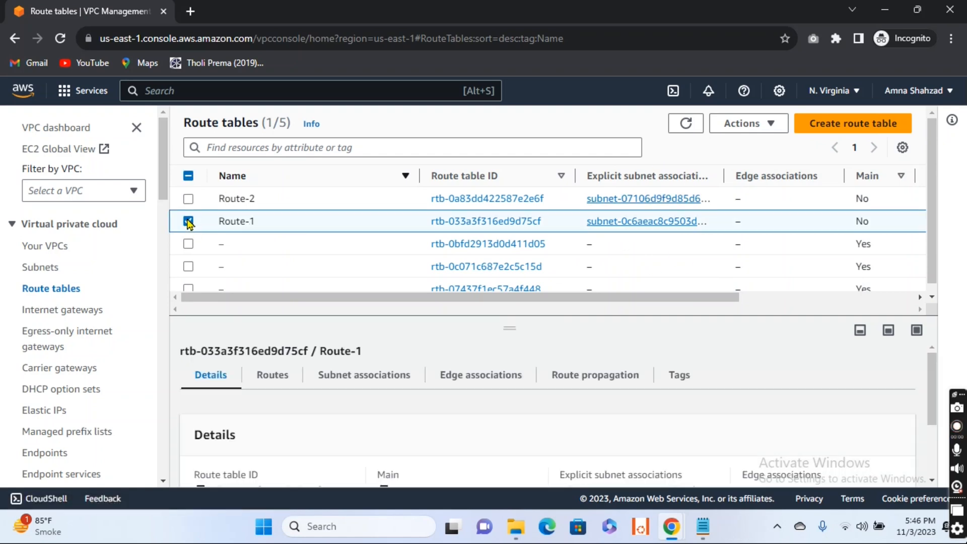
click(272, 376)
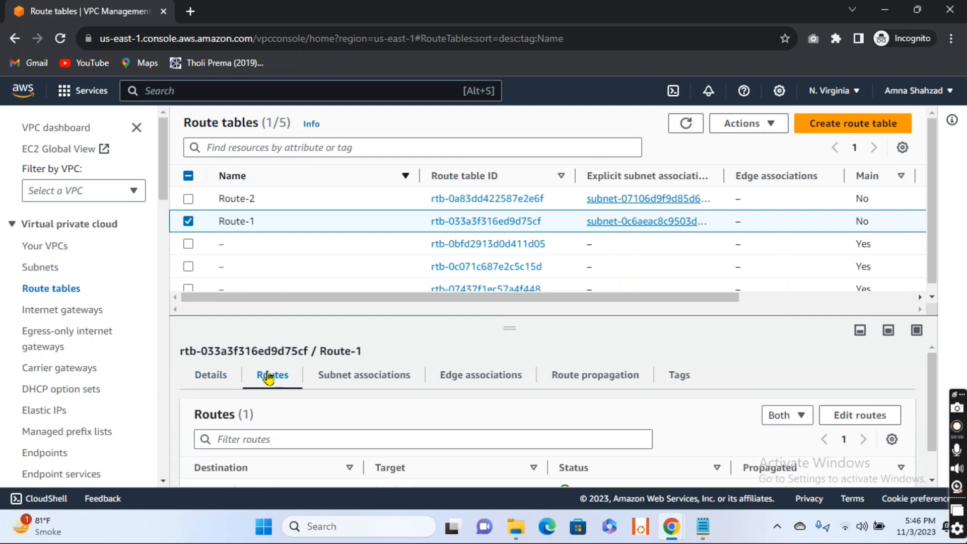
click(856, 416)
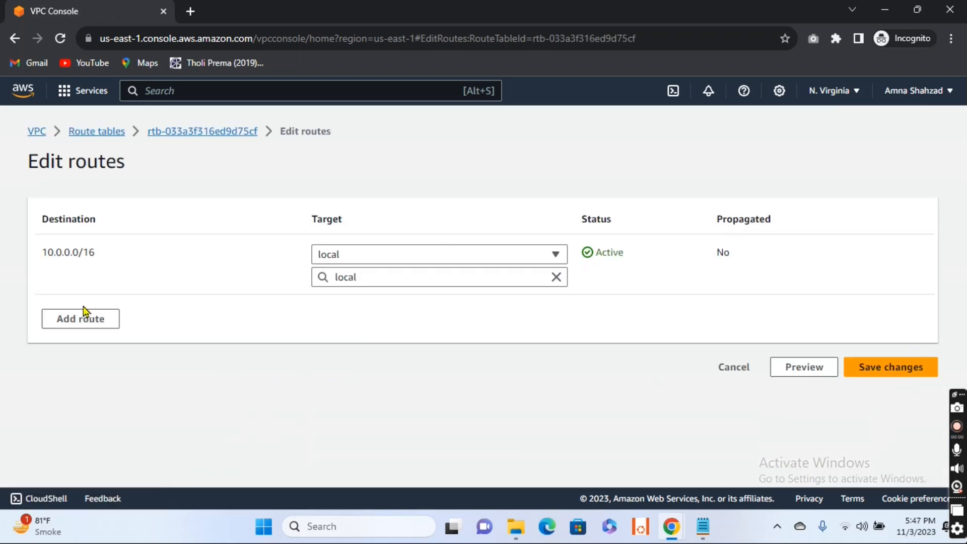
click(92, 322)
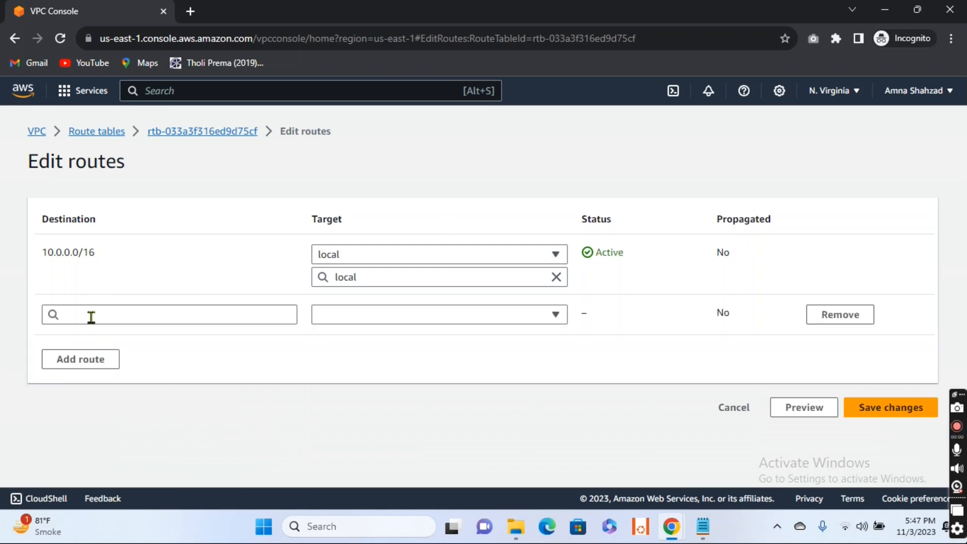
click(160, 316)
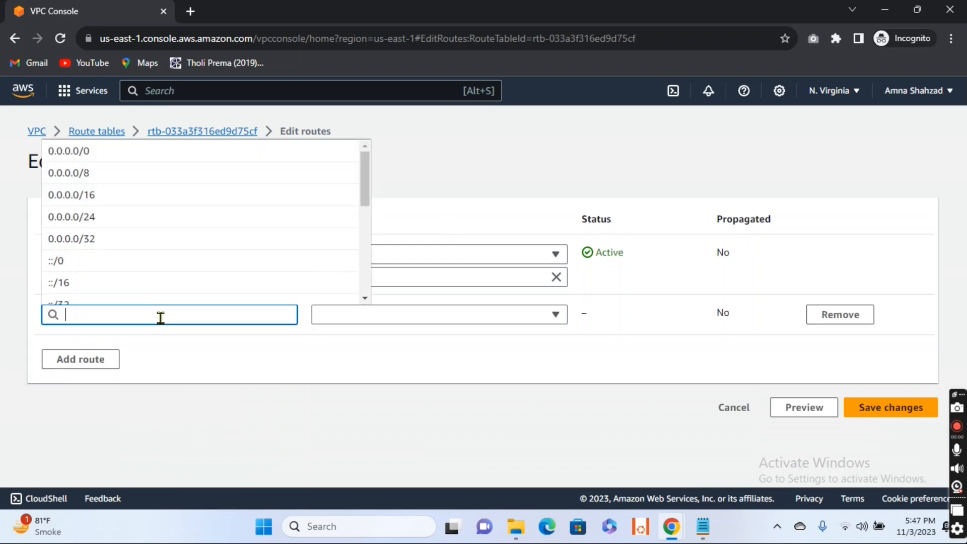
click(100, 154)
click(461, 324)
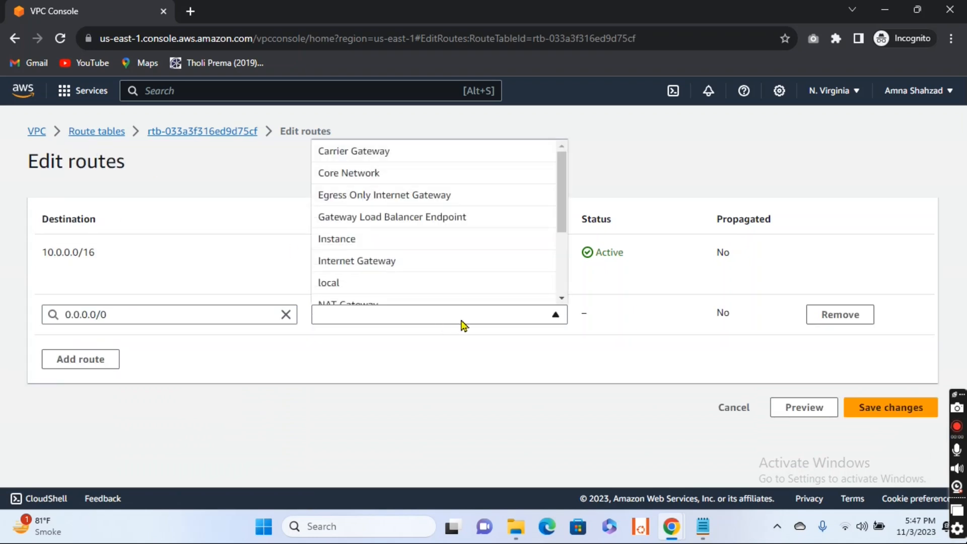
click(370, 267)
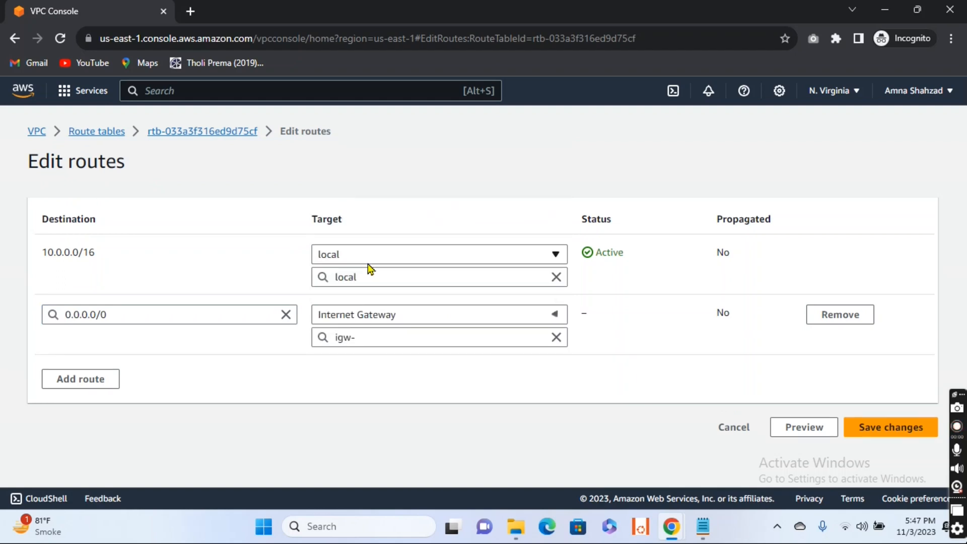
click(464, 337)
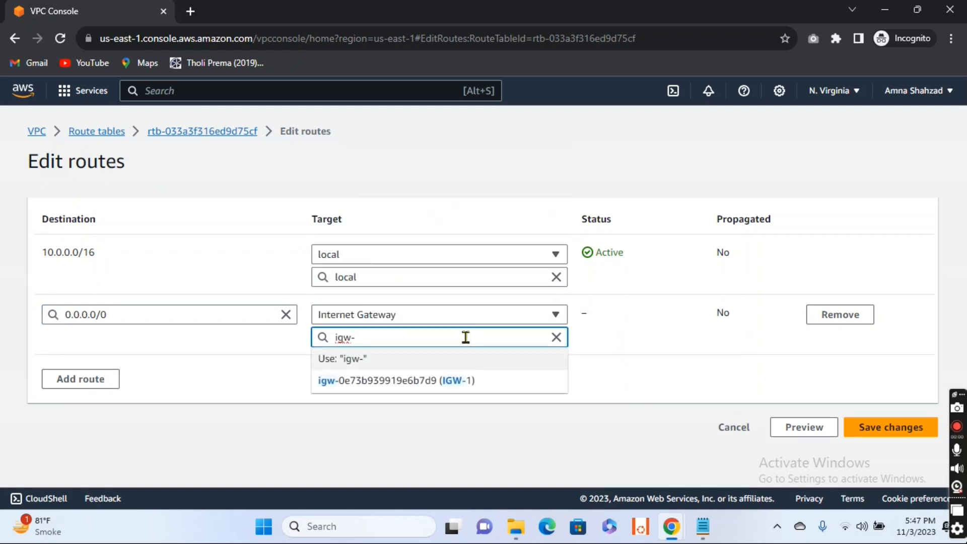
click(457, 382)
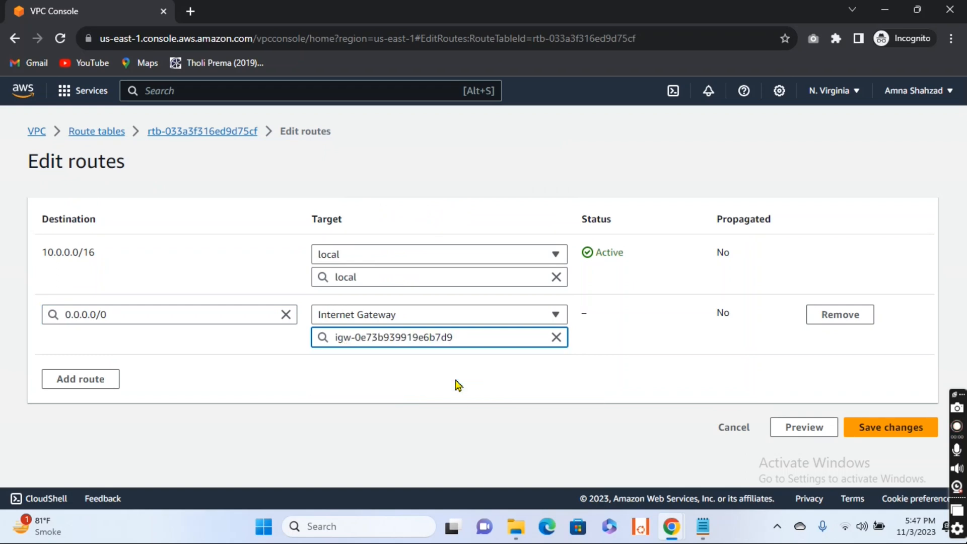
click(894, 436)
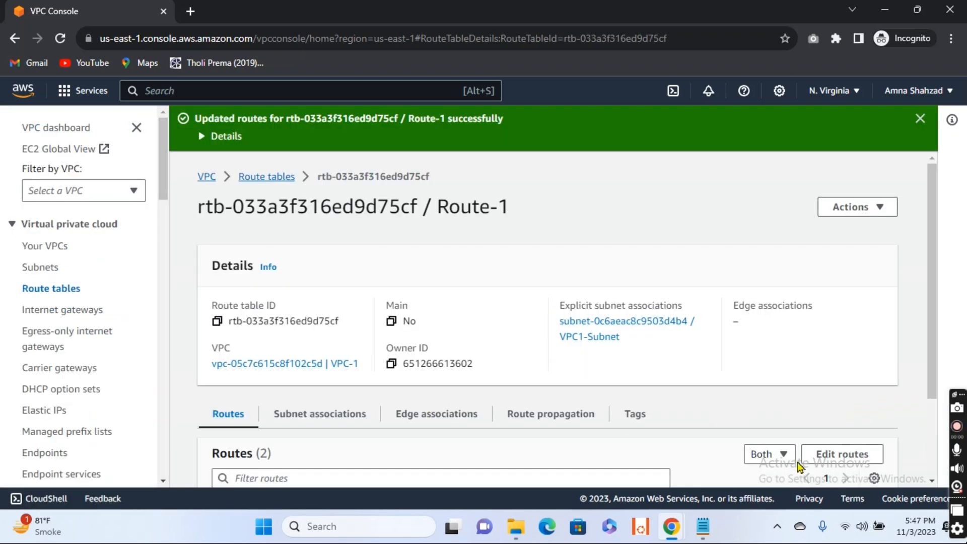
Add another route to Route-1 with 20.0.0.0/24 as its destination.
click(837, 455)
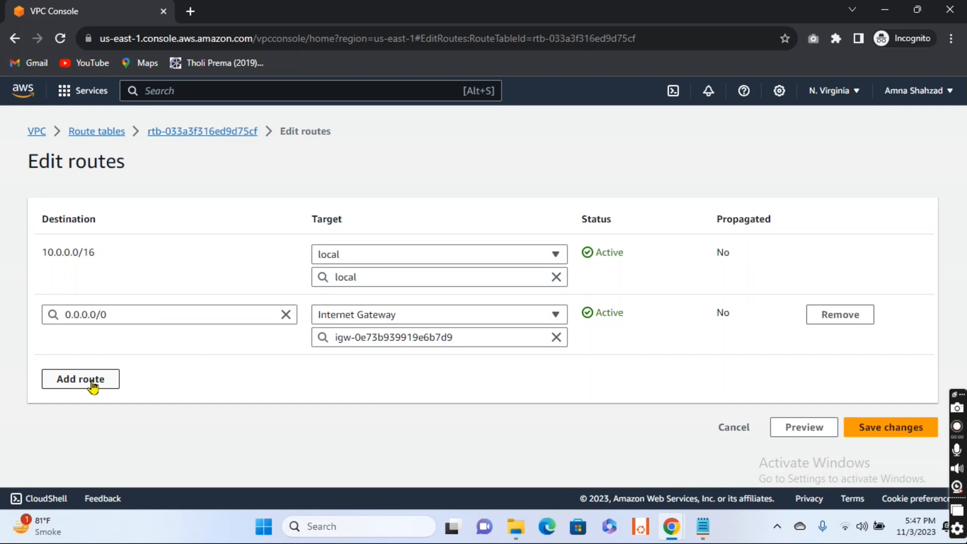
click(92, 385)
click(132, 372)
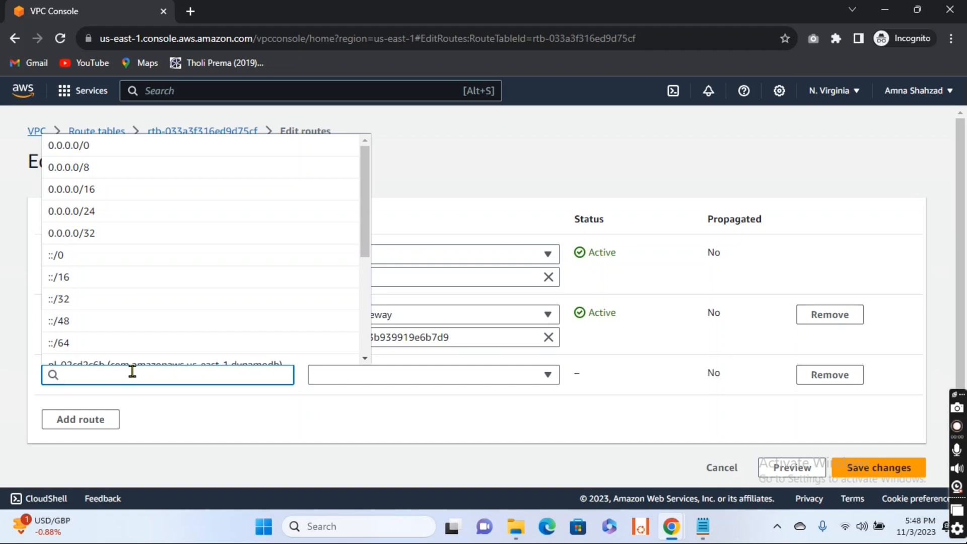
text(20)
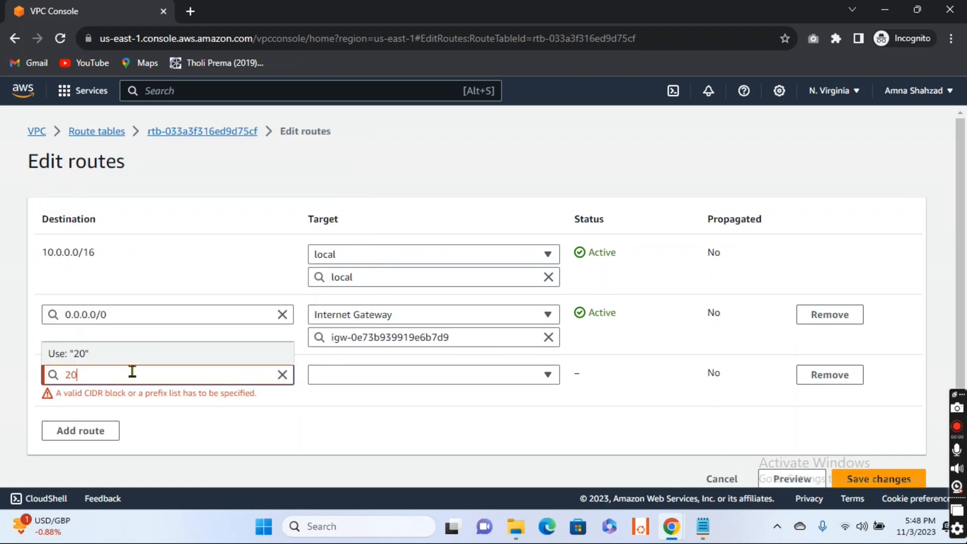
text(.0.0.0/24)
click(455, 380)
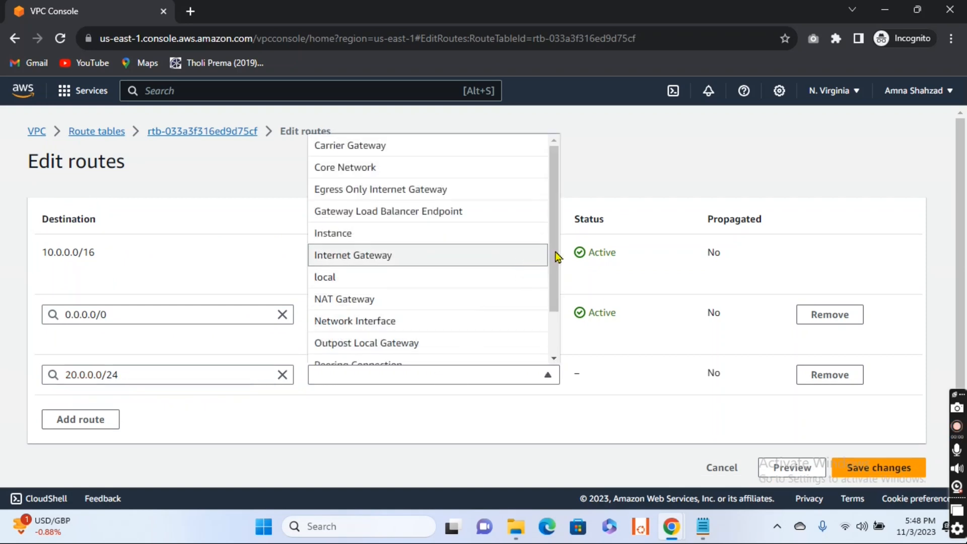
click(492, 277)
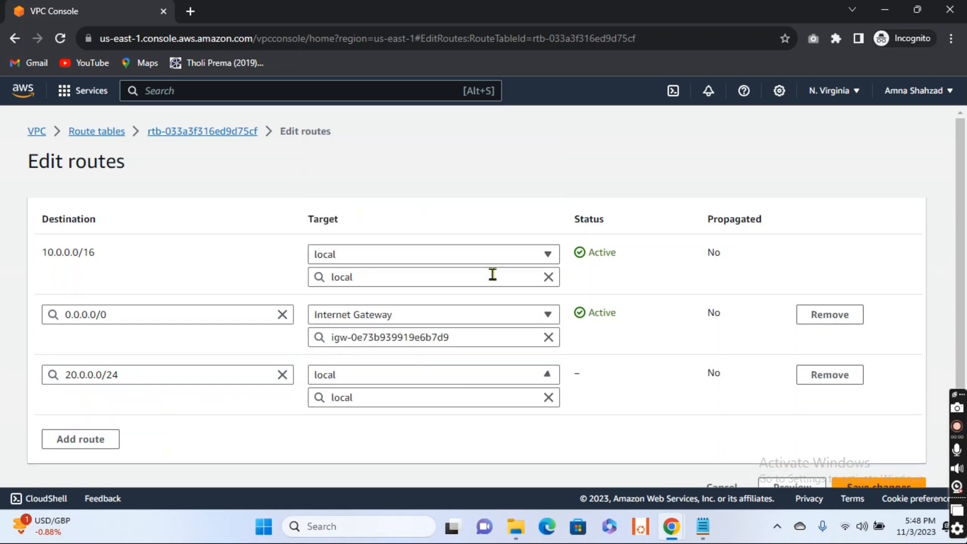
click(463, 398)
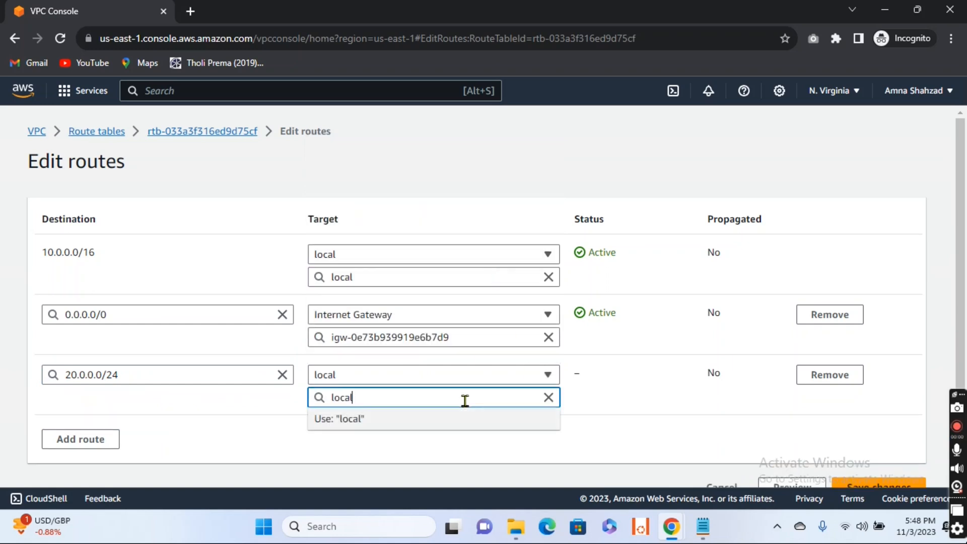
click(661, 406)
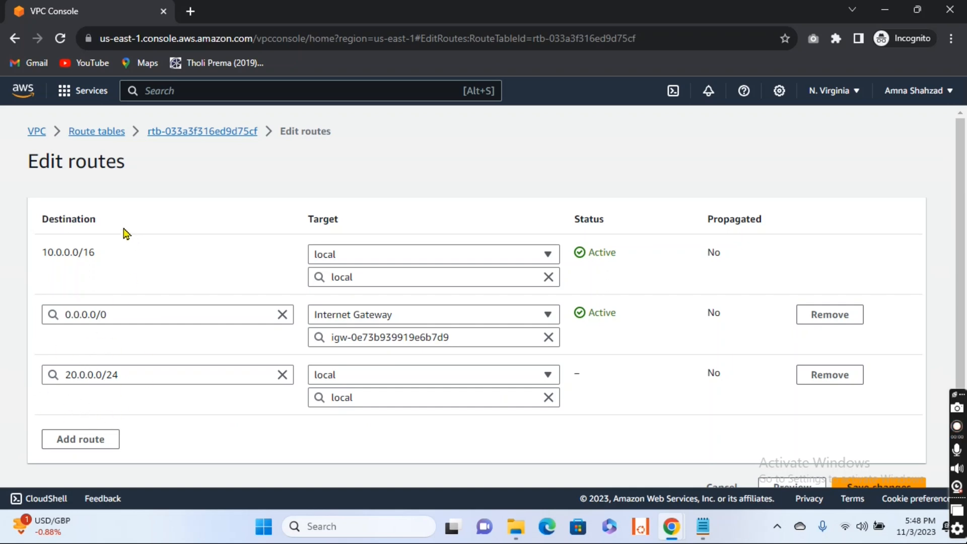
drag(100, 252, 28, 249)
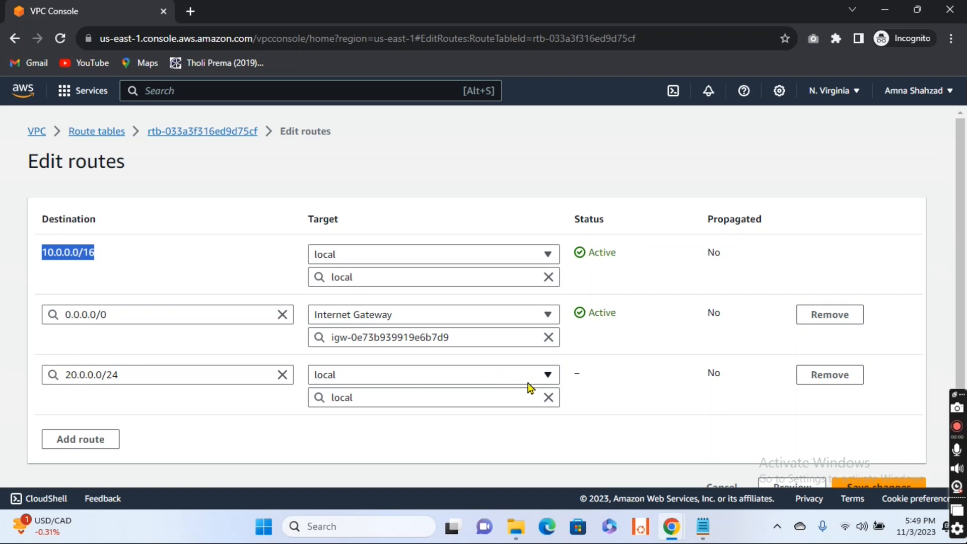
click(548, 398)
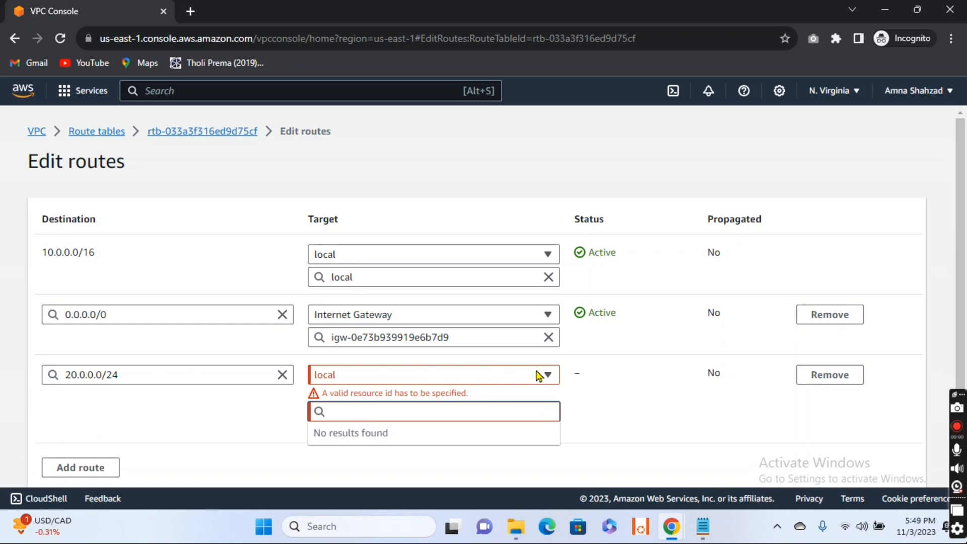
Set the target of the 20.0.0.0/24 route to the peering connection Peering-1-to-2 and save the routes.
click(547, 375)
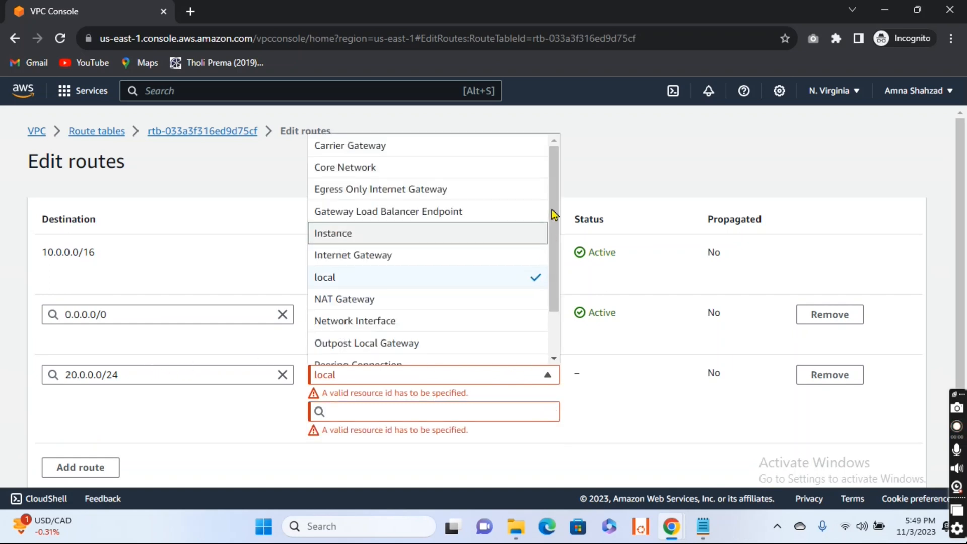
drag(554, 214, 555, 275)
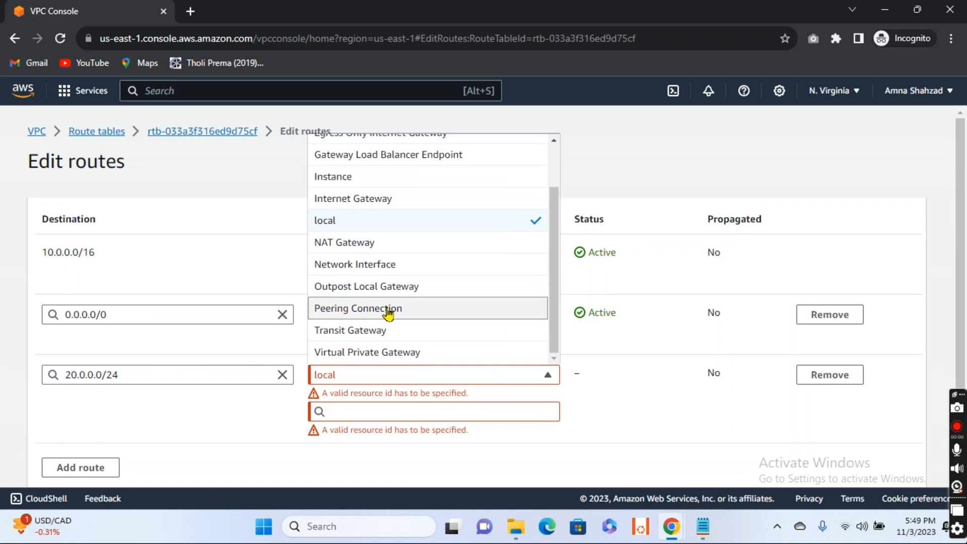
click(347, 309)
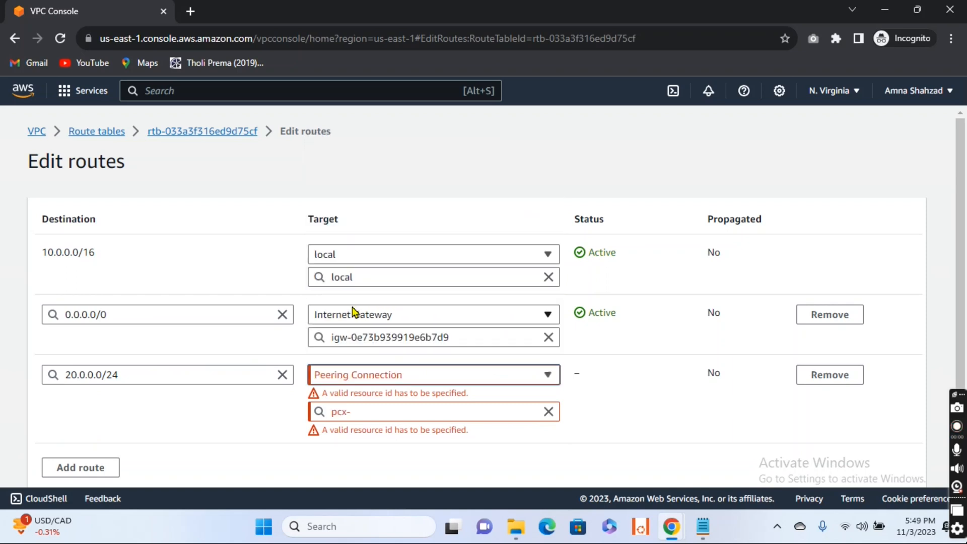
click(398, 411)
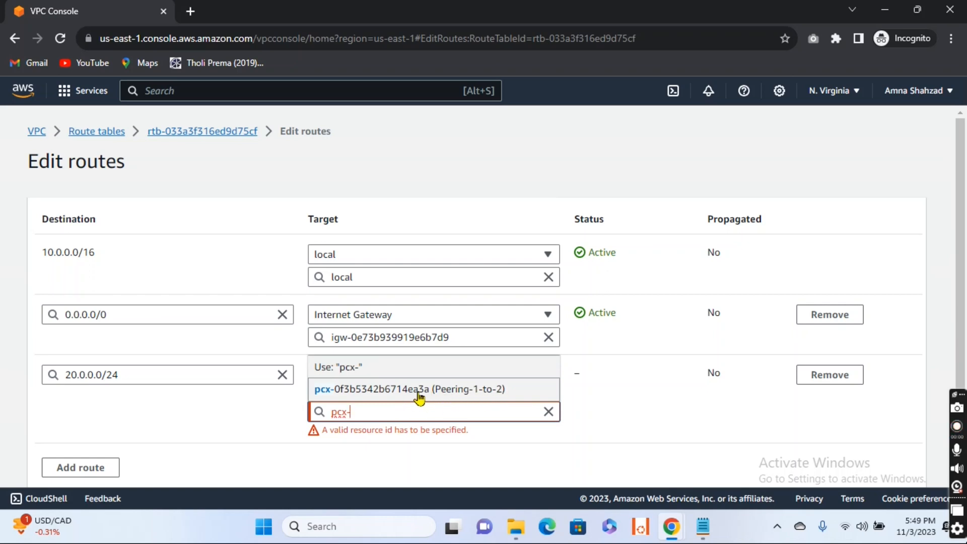
click(426, 398)
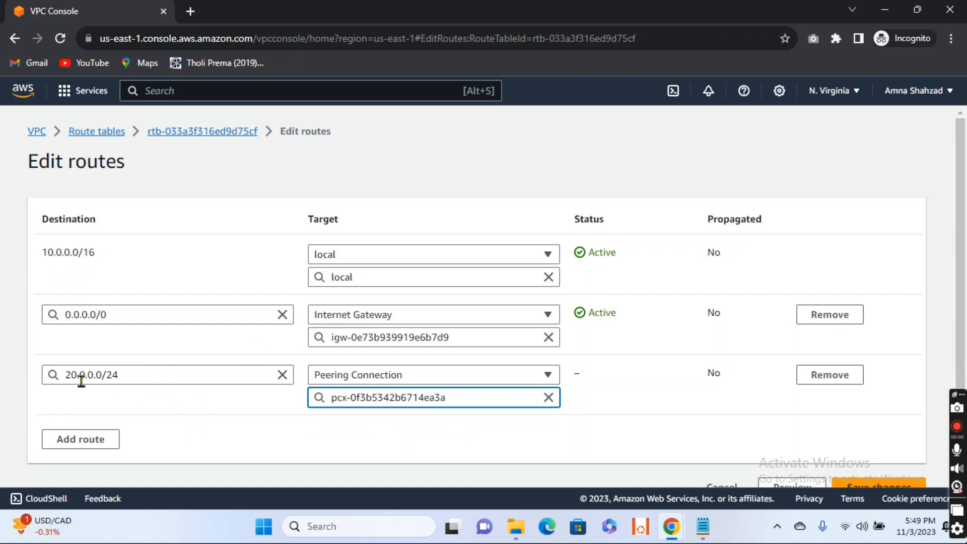
drag(129, 380, 57, 376)
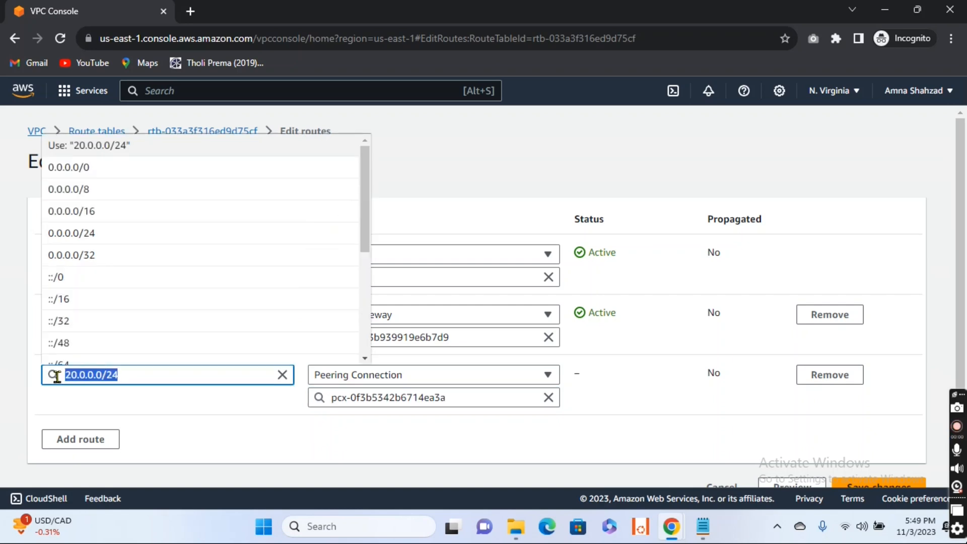
click(160, 397)
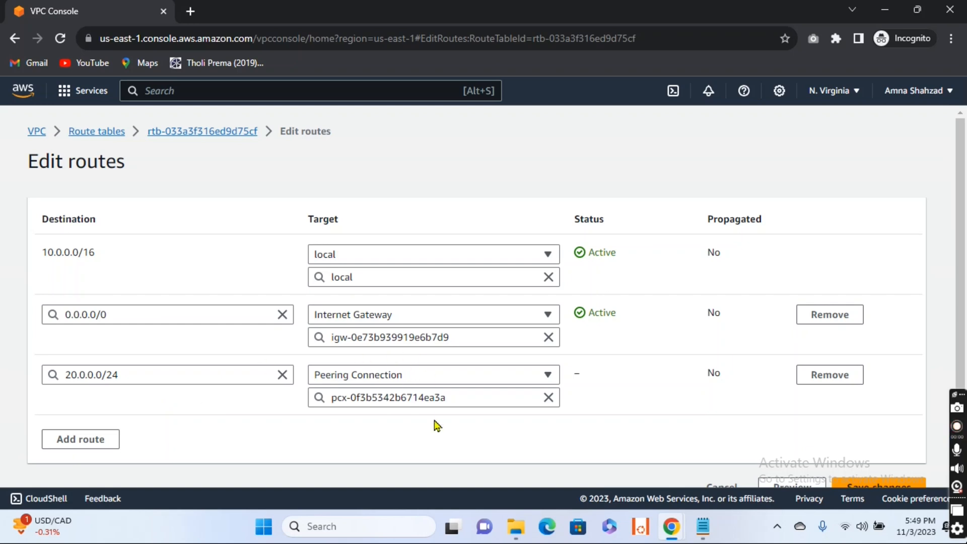
scroll(503, 428, down, 1)
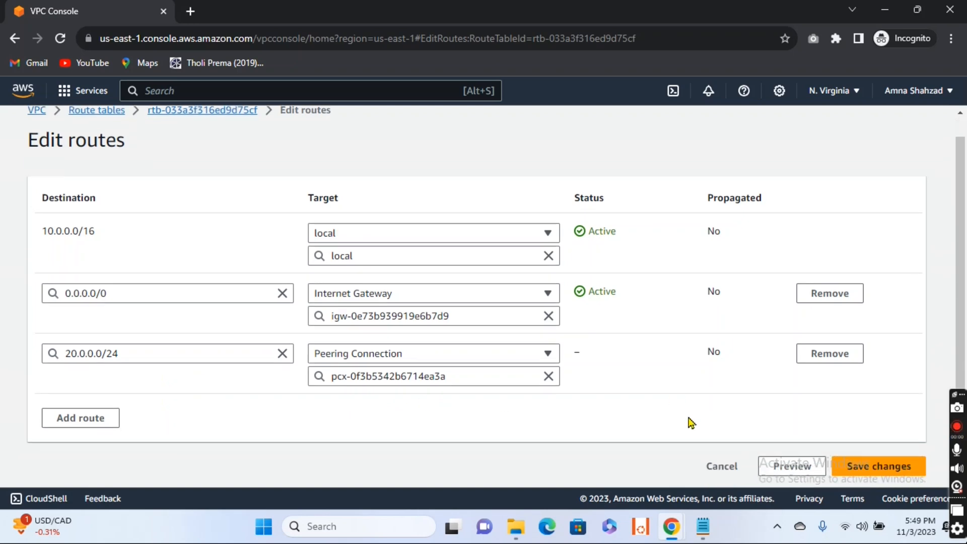
click(862, 464)
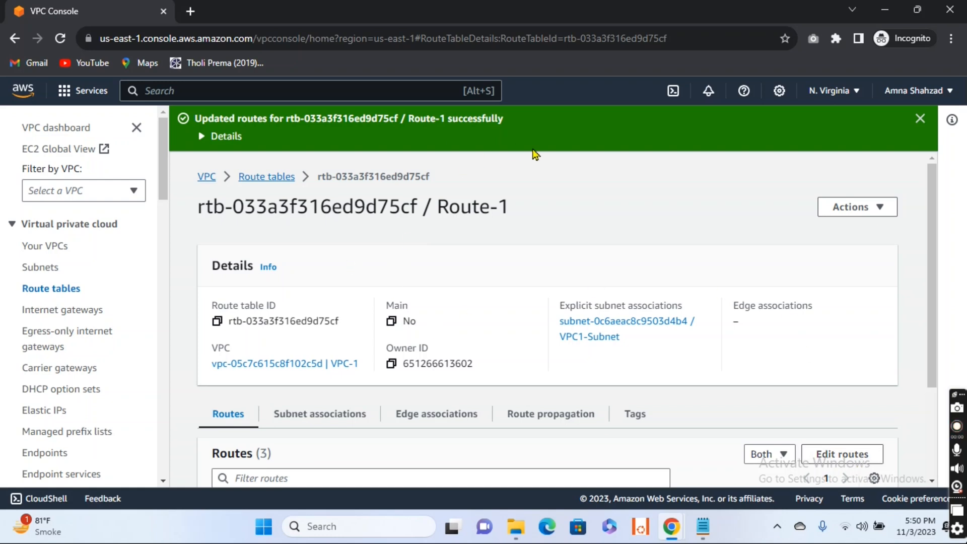
Open the routes of the route table Route-2 for editing.
click(50, 290)
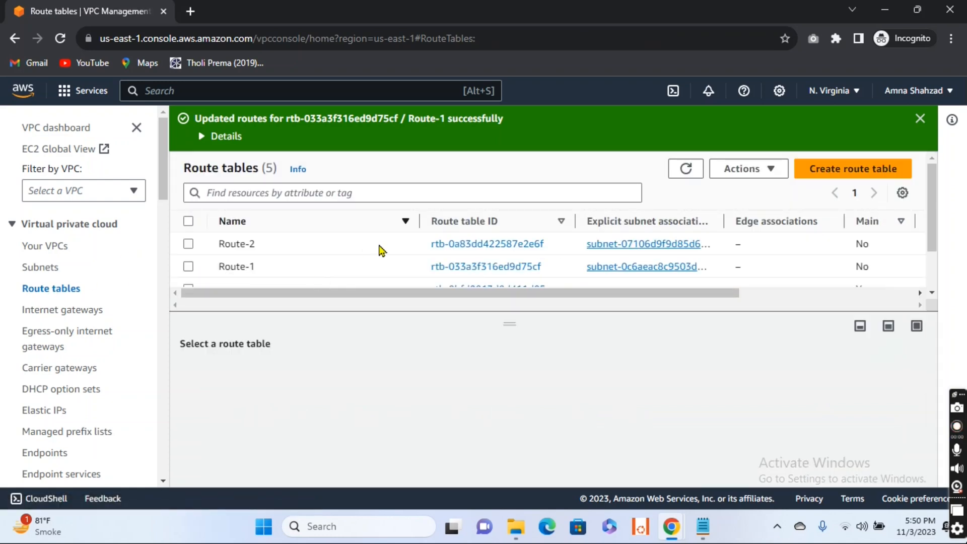
click(188, 244)
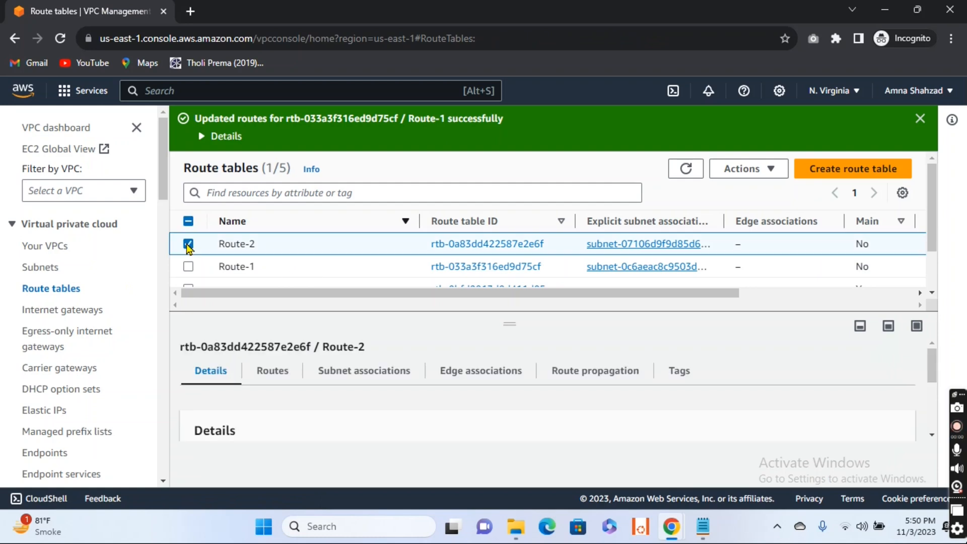
click(275, 373)
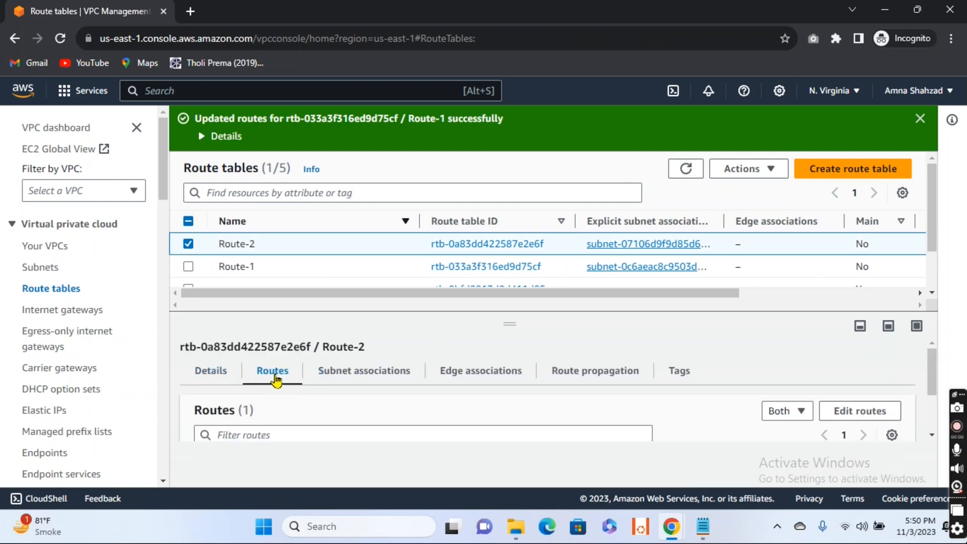
click(861, 410)
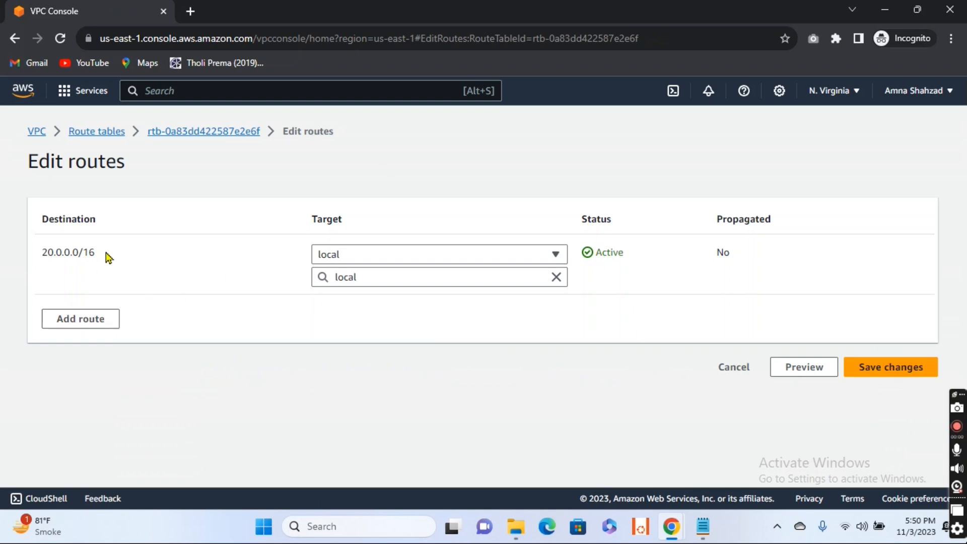
drag(104, 253, 40, 251)
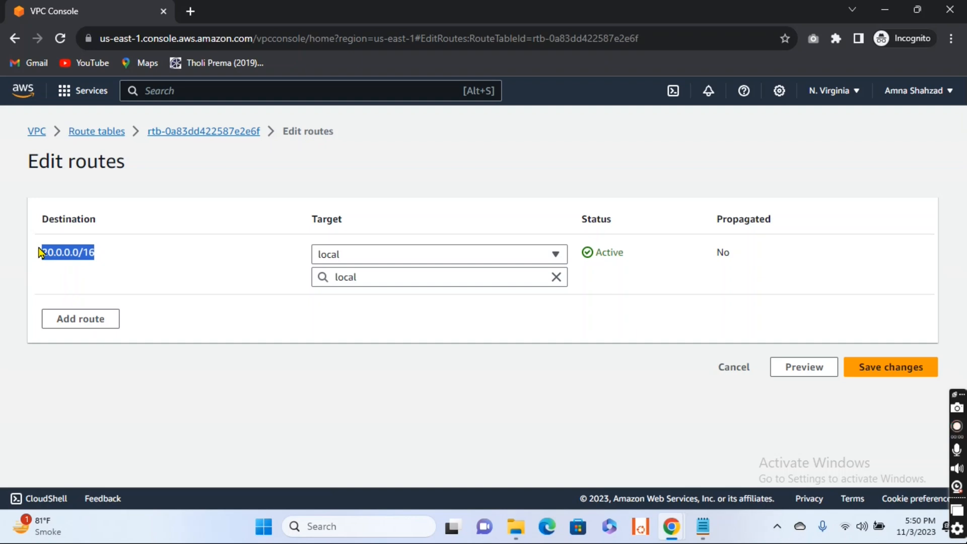
click(114, 298)
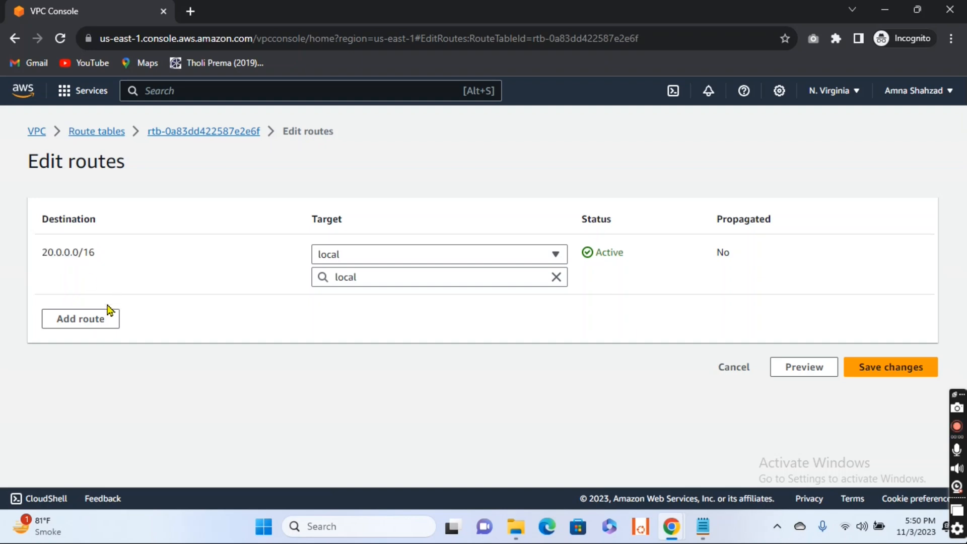
Add a route to Route-2 with destination 0.0.0.0/0 and the internet gateway IGW-2 as target.
click(92, 321)
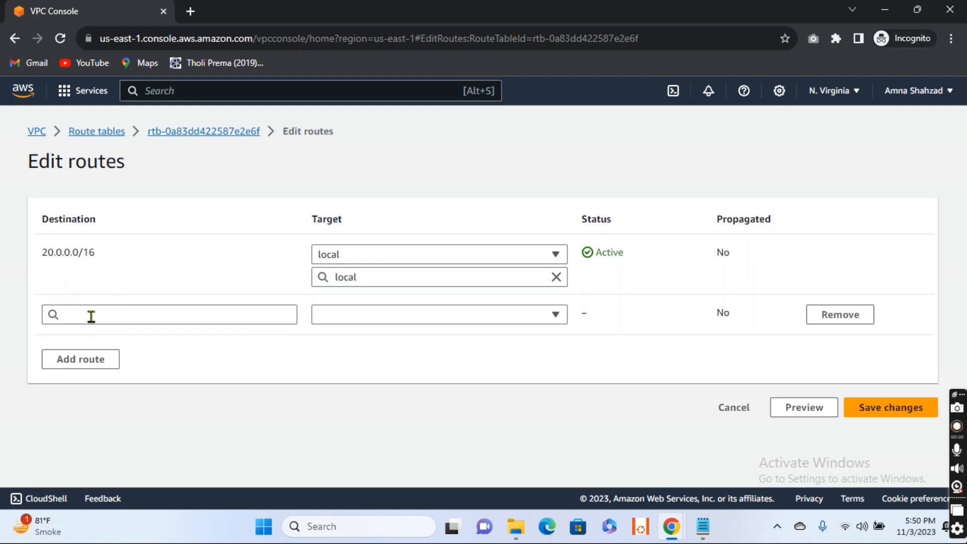
click(170, 316)
click(103, 153)
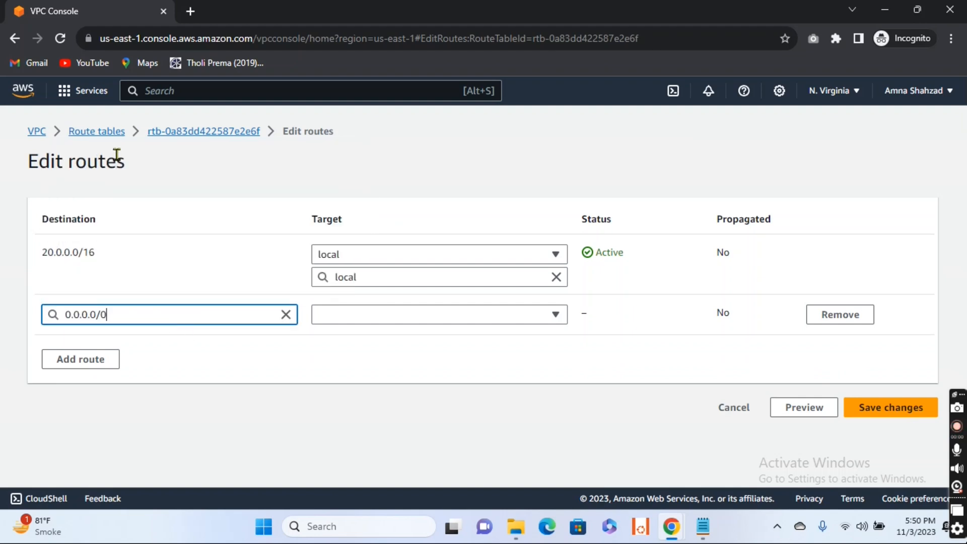
click(463, 321)
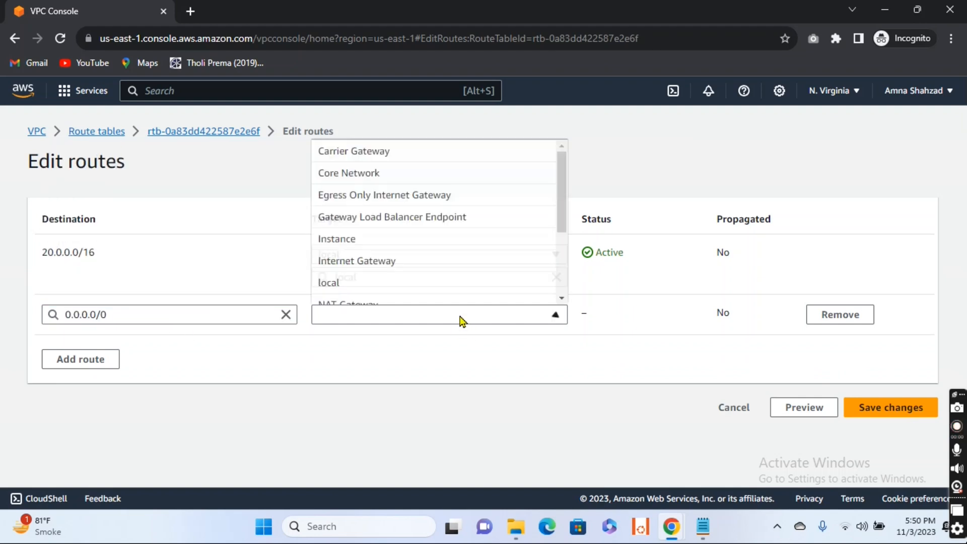
click(403, 261)
click(404, 335)
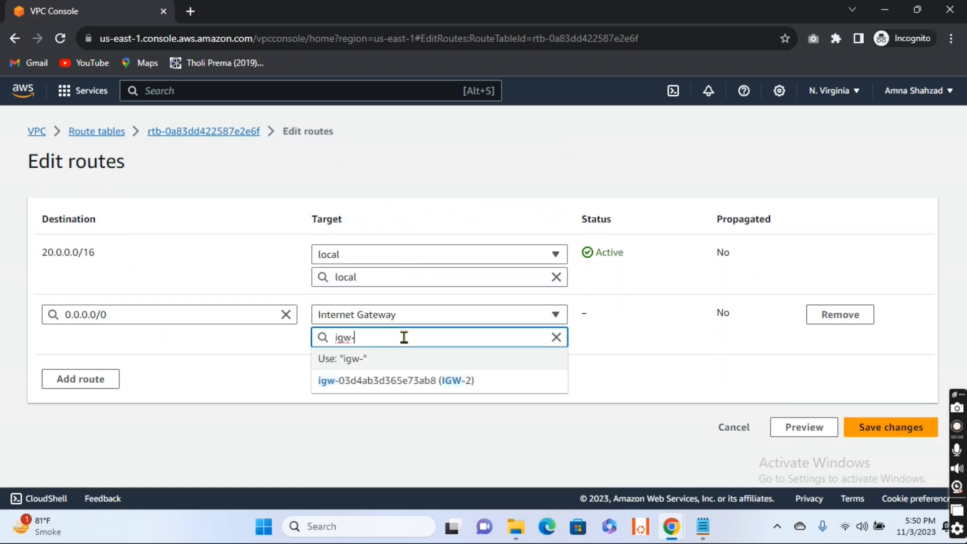
click(438, 387)
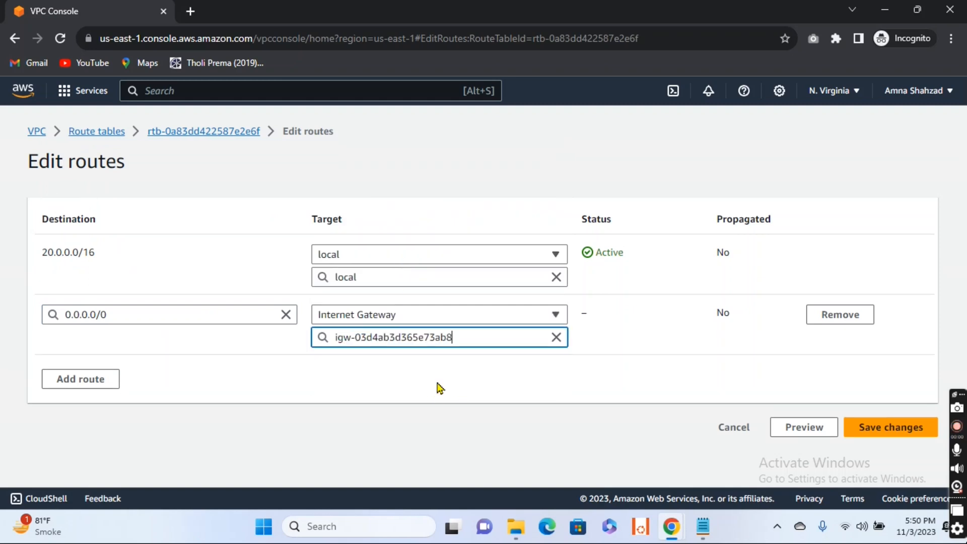
Add another route to Route-2 with 10.0.0.0/24 as its destination.
click(75, 381)
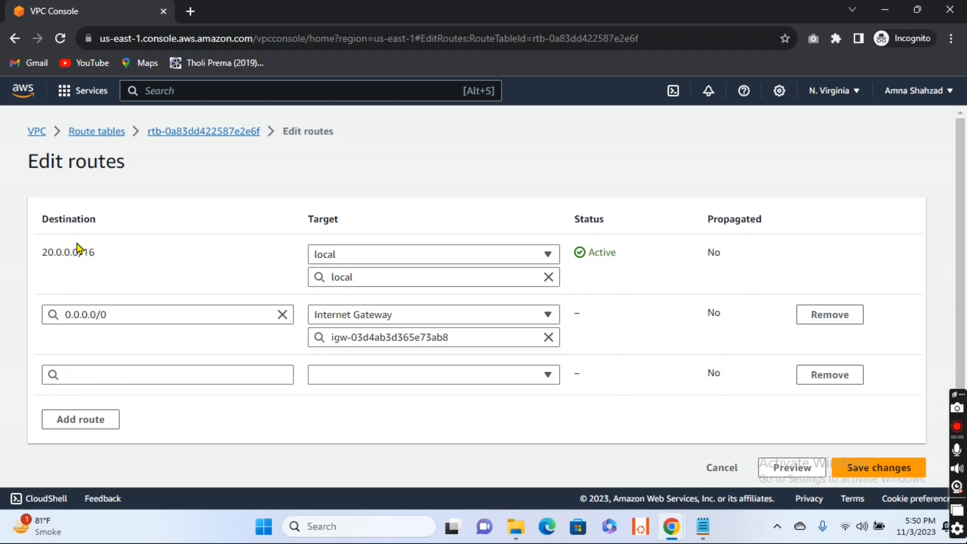
click(86, 373)
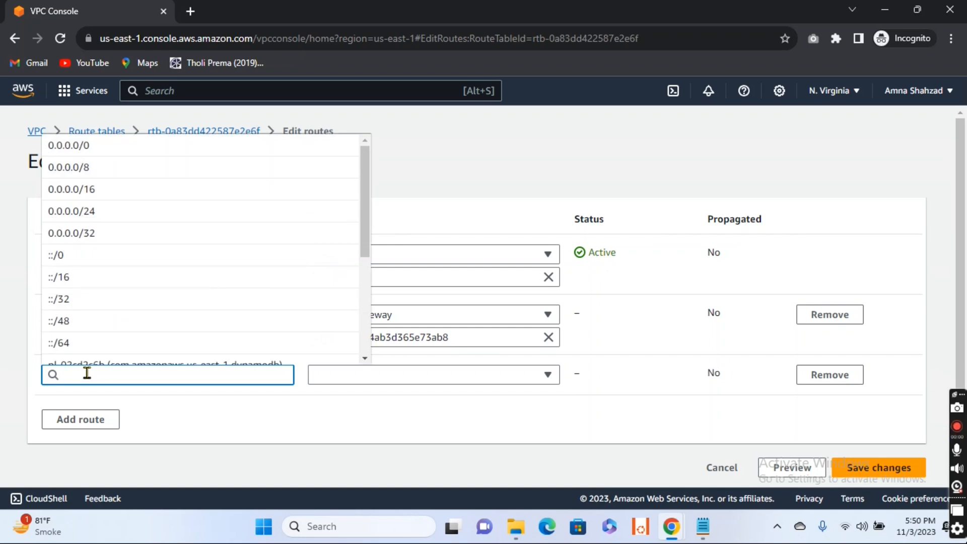
text(10)
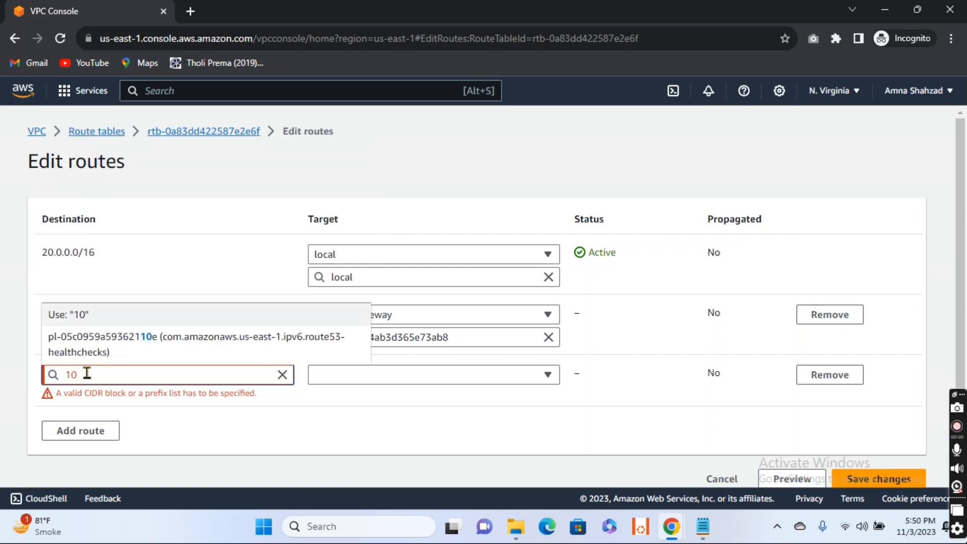
text(.0)
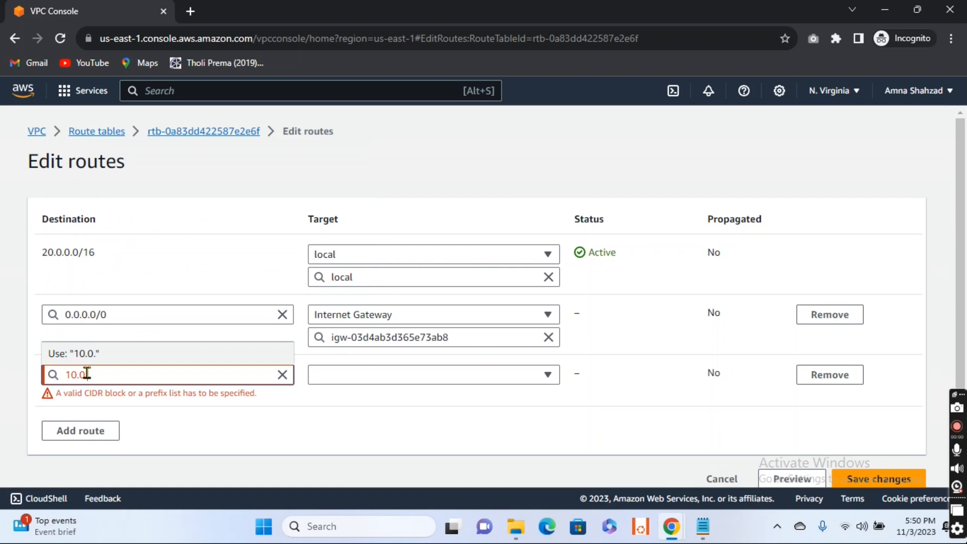
text(.0.0/24)
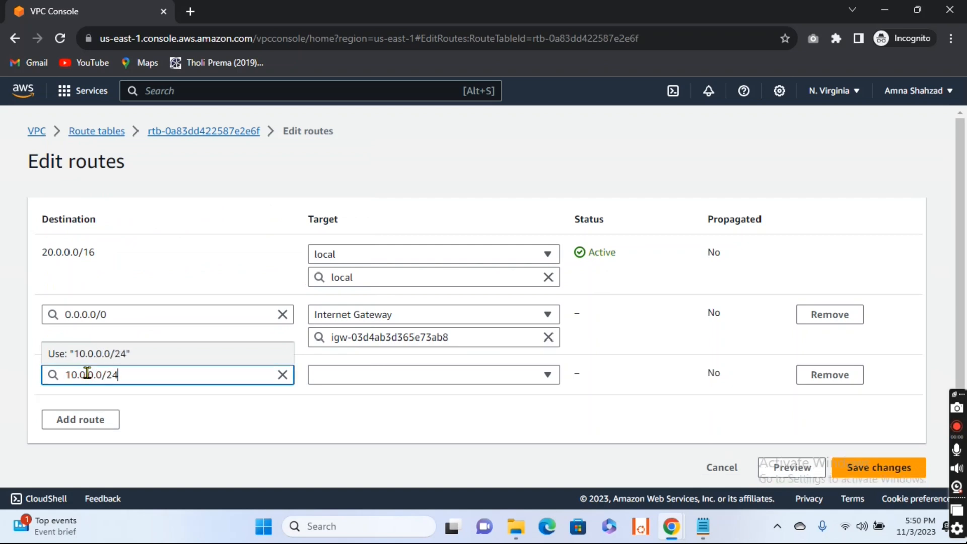
Set the target of the 10.0.0.0/24 route to the peering connection Peering-1-to-2 and save the routes.
click(445, 380)
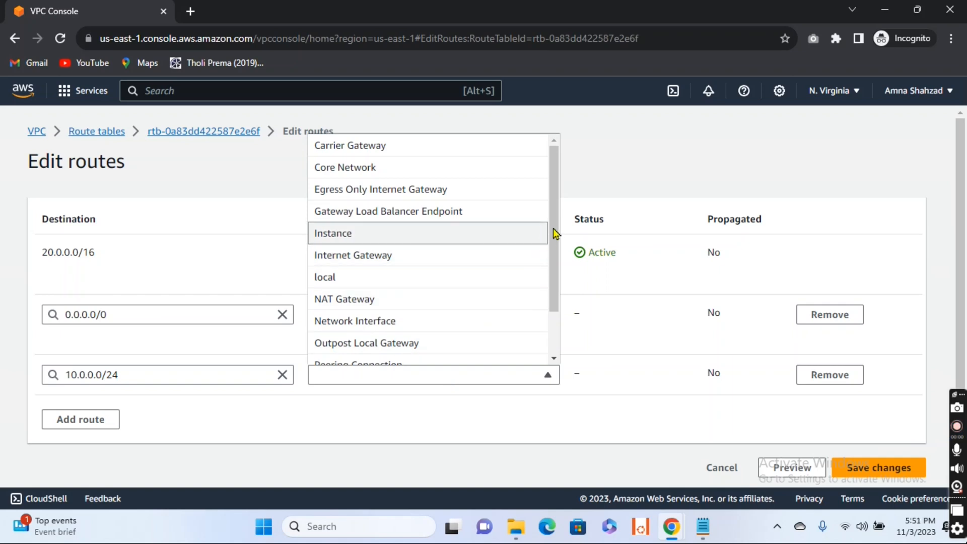
scroll(556, 267, down, 2)
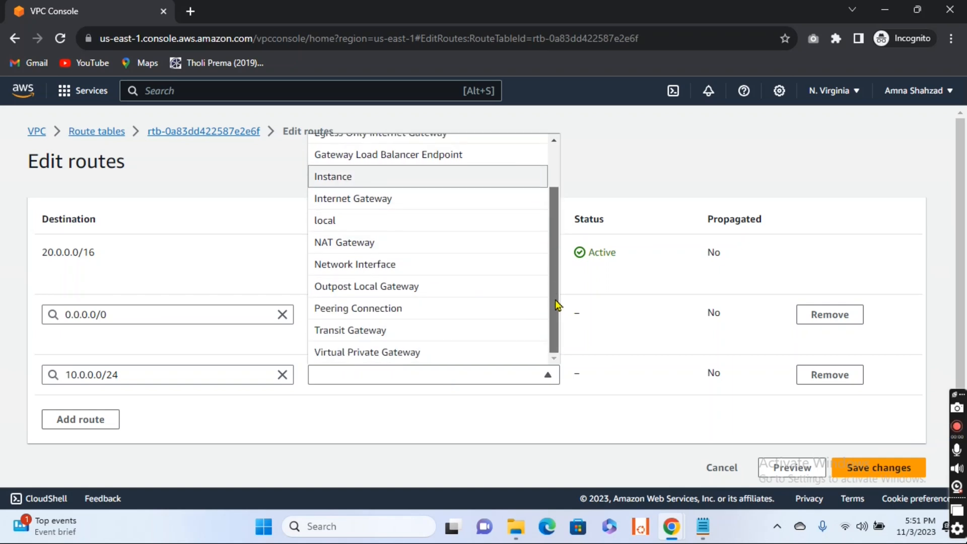
click(363, 318)
click(391, 394)
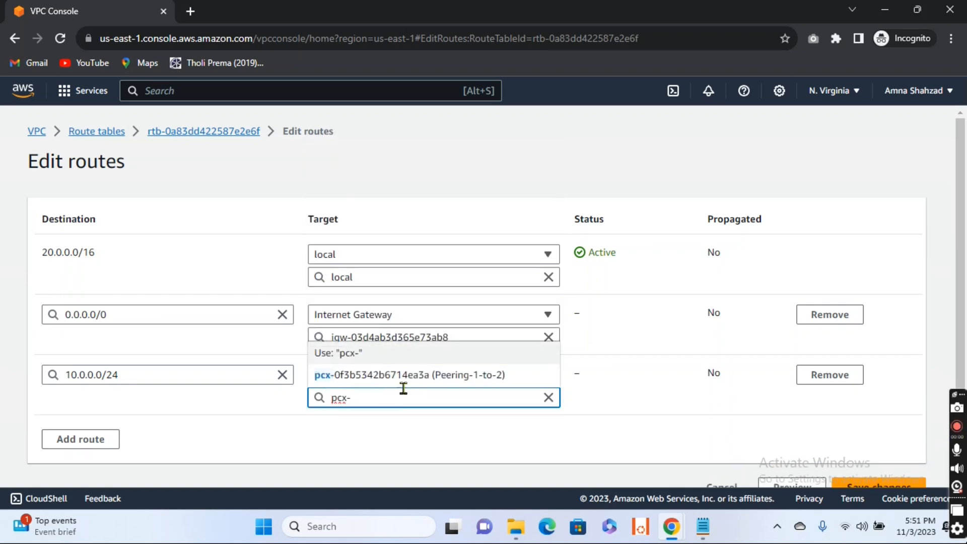
click(457, 381)
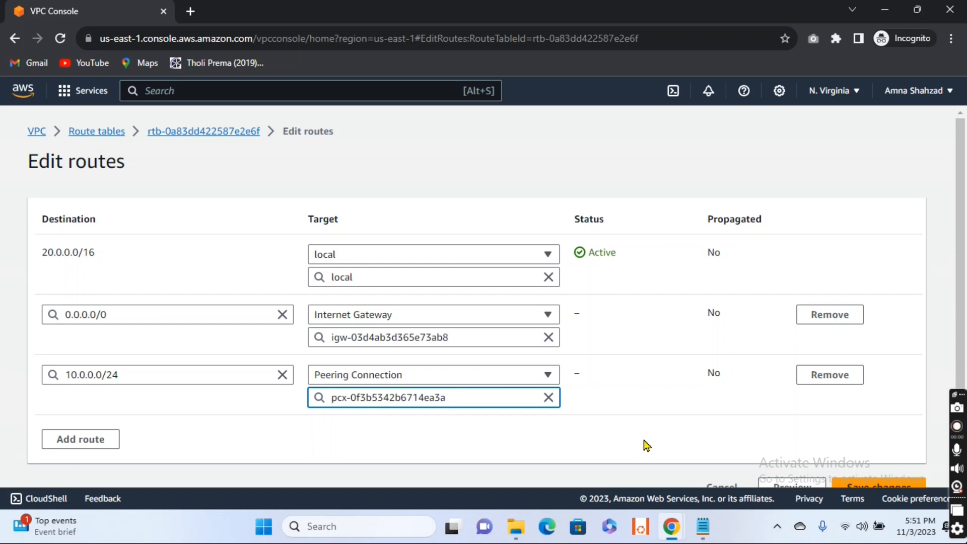
scroll(698, 423, down, 1)
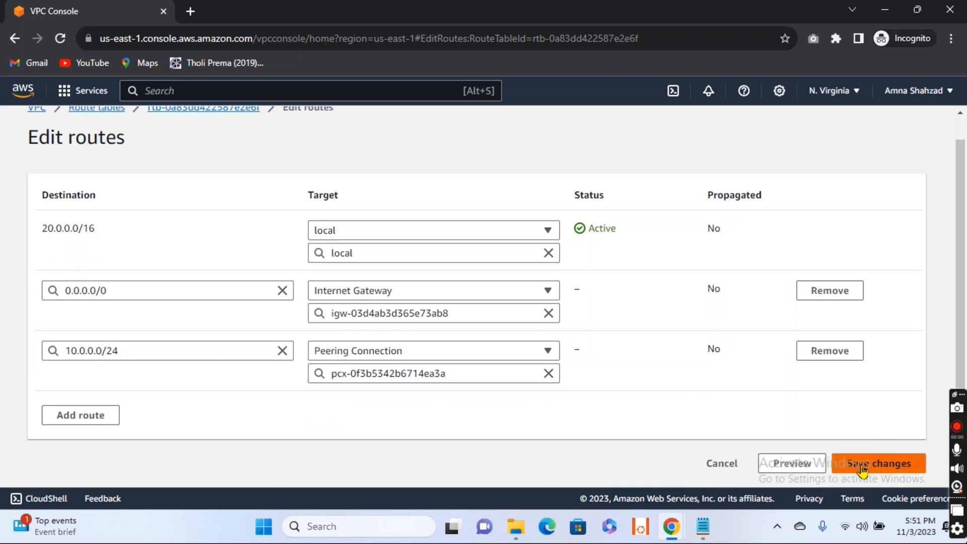
click(863, 466)
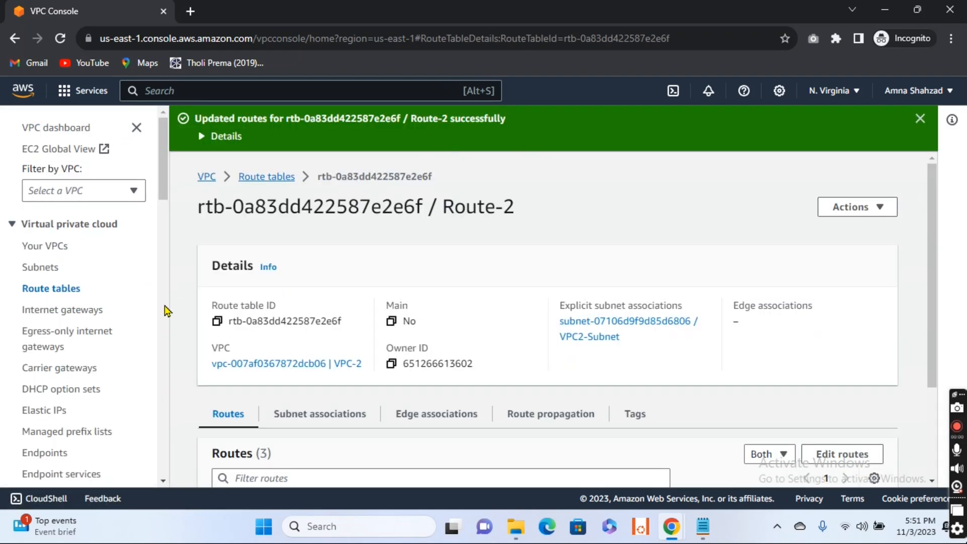
Return to the list of route tables and dismiss the success notice for Route-2.
click(56, 296)
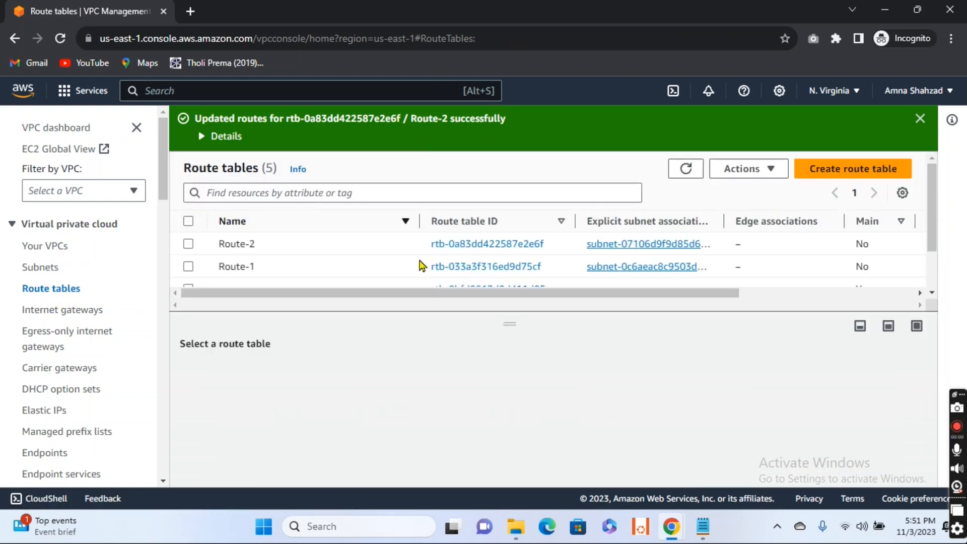
click(920, 121)
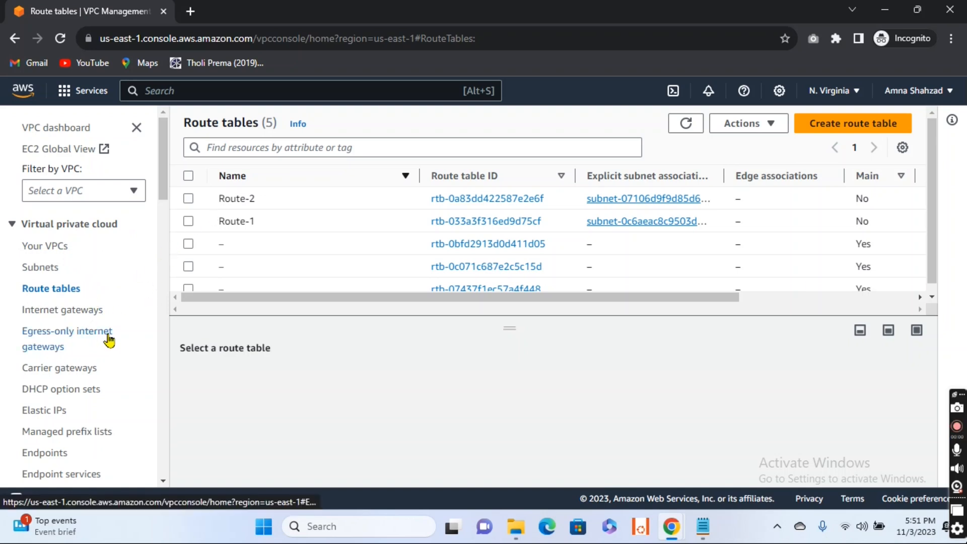
drag(164, 194, 163, 260)
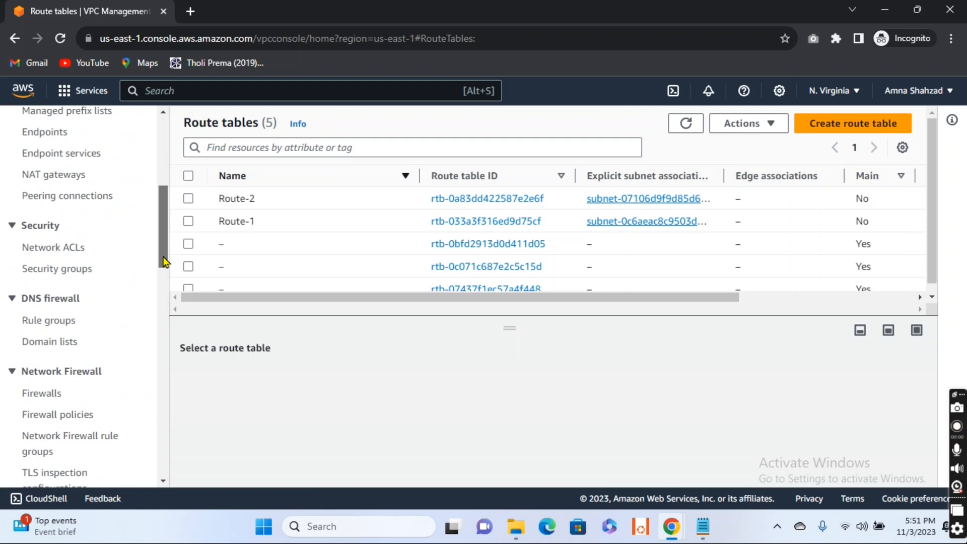
drag(160, 237, 158, 134)
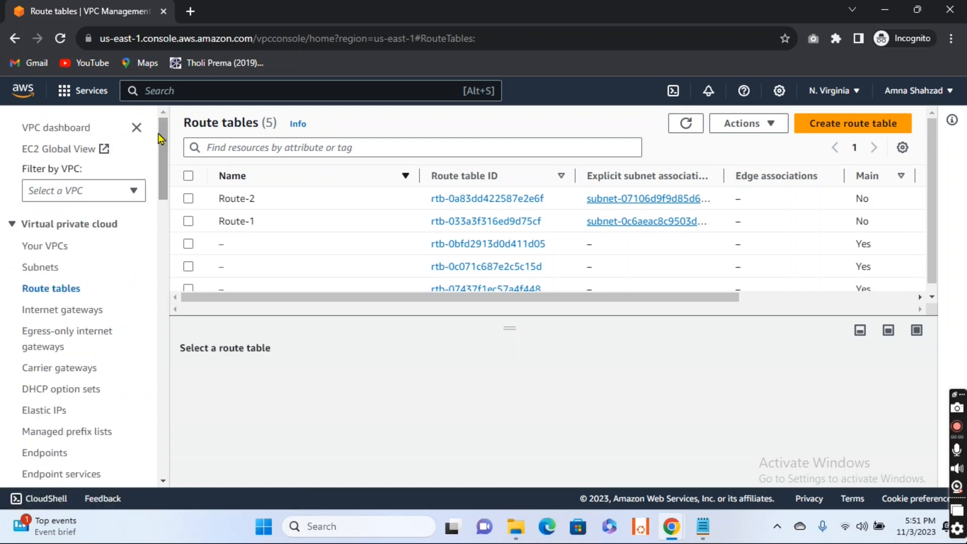
Go to the EC2 service and start launching a new instance from the running instances list.
click(189, 87)
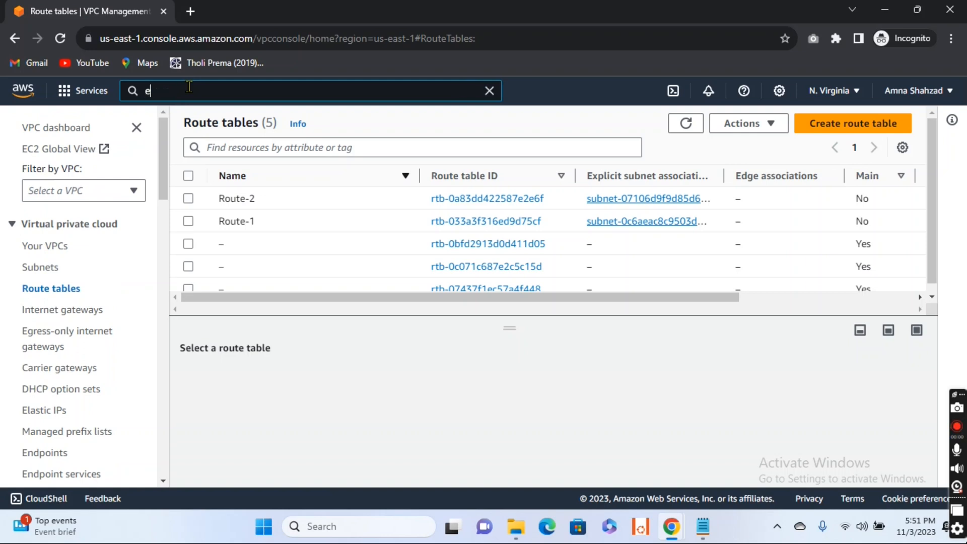
text(ec2)
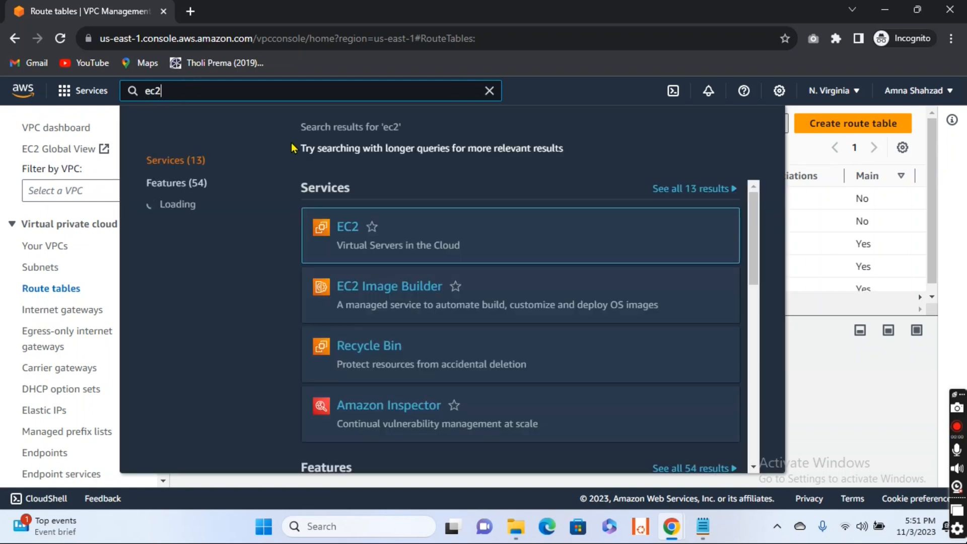
click(352, 236)
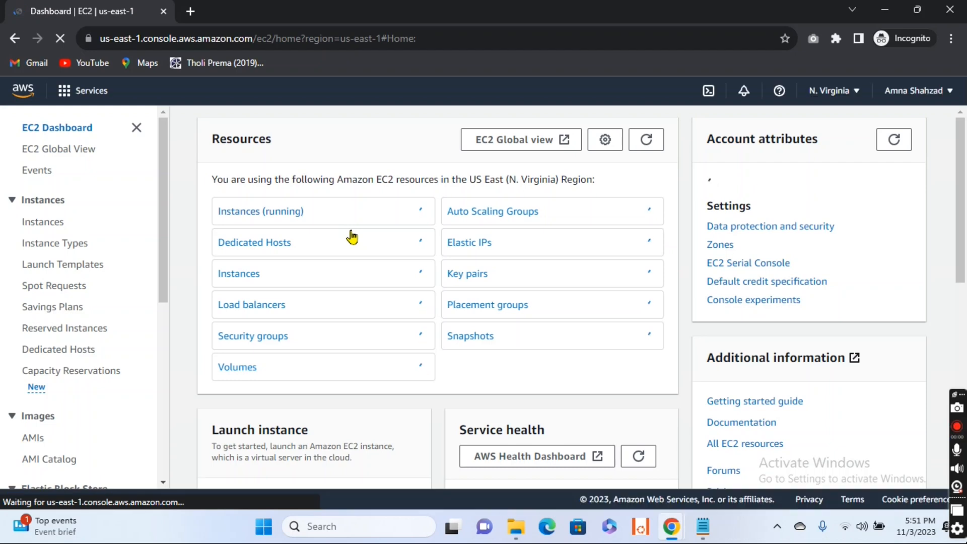
click(261, 214)
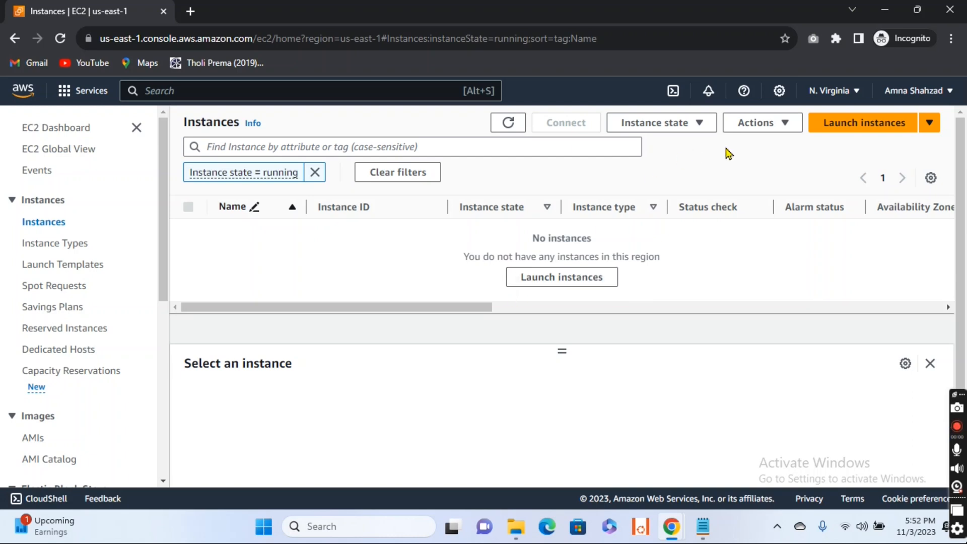
click(848, 133)
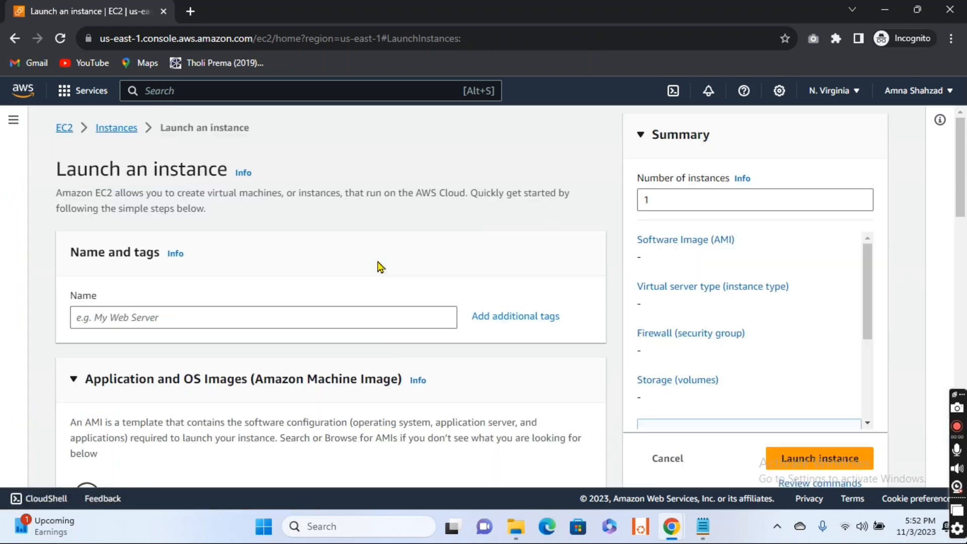
Name the instance EC2-1 and choose the Windows machine image, Microsoft Windows Server 2022 Base.
click(229, 316)
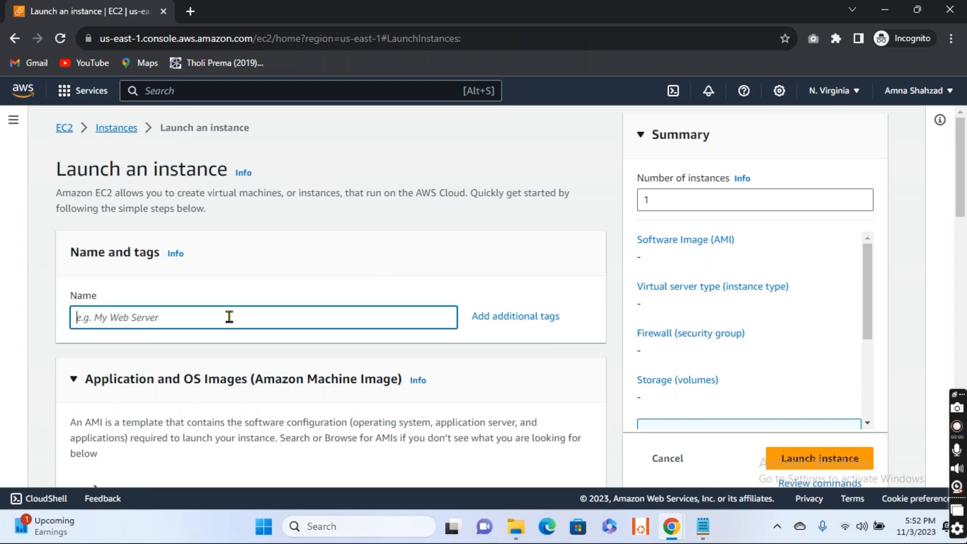
text(EC2-1)
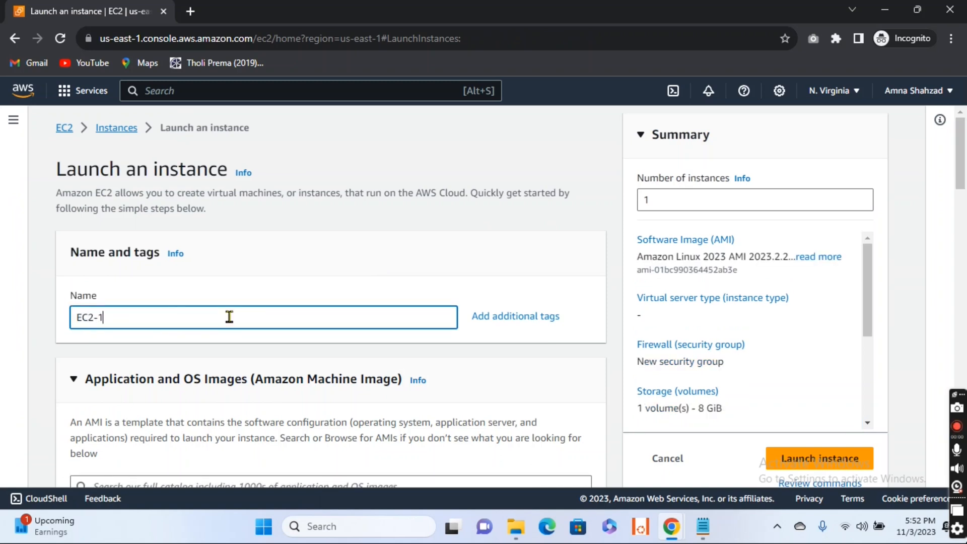
scroll(229, 317, down, 5)
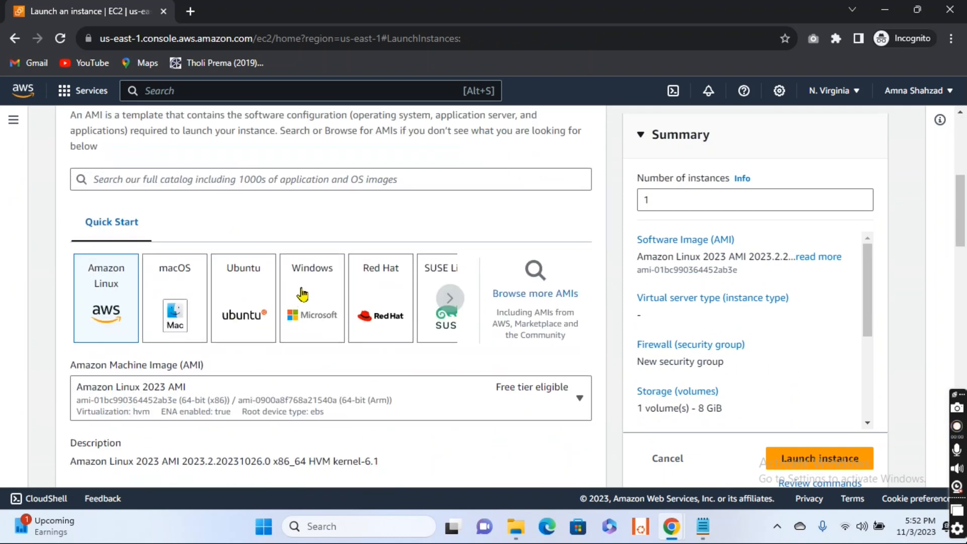
click(303, 292)
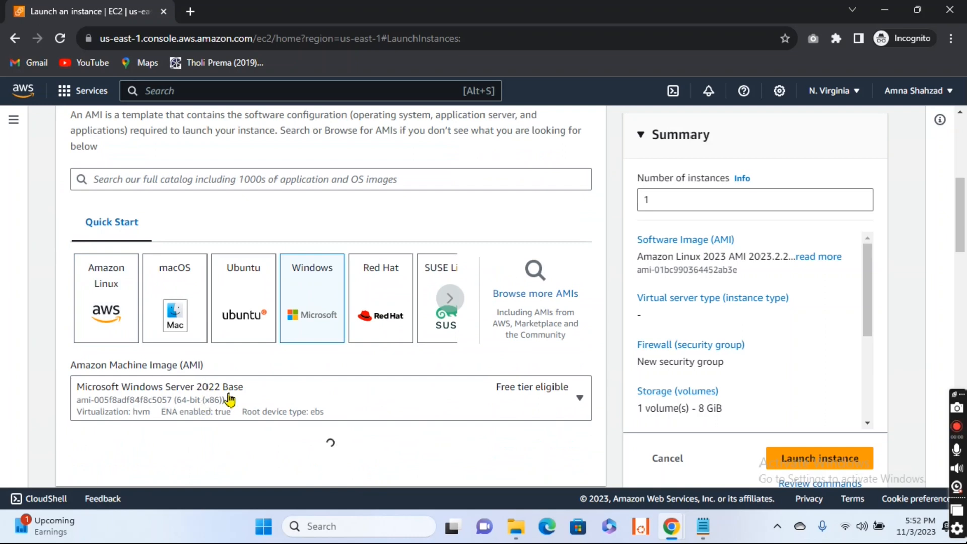
Choose EC2-Keypair as the key pair for logging in to the instance.
scroll(236, 401, down, 5)
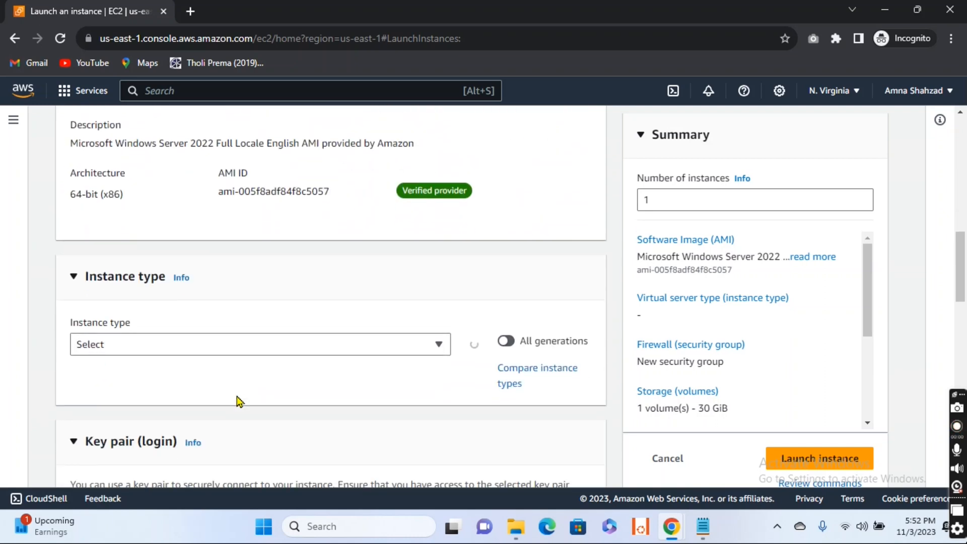
scroll(237, 401, up, 2)
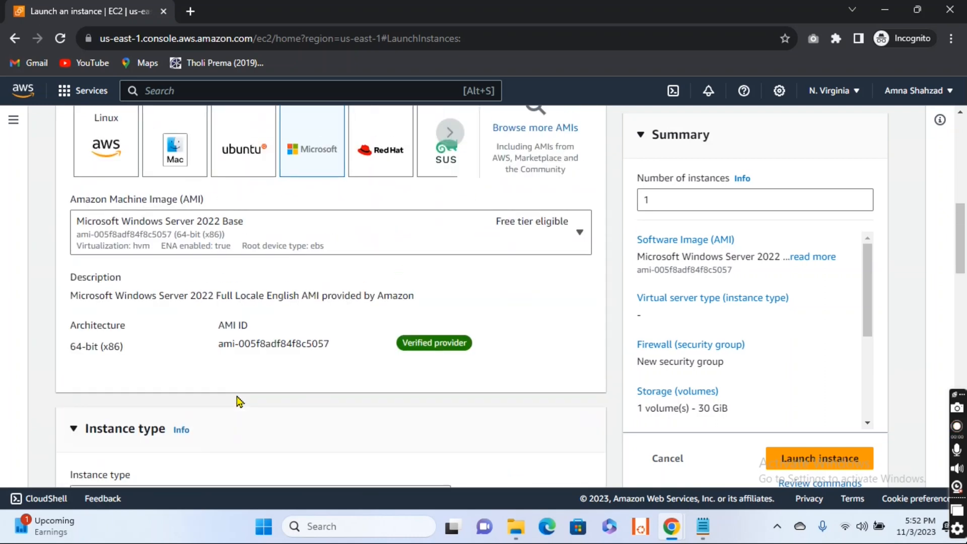
scroll(237, 401, down, 3)
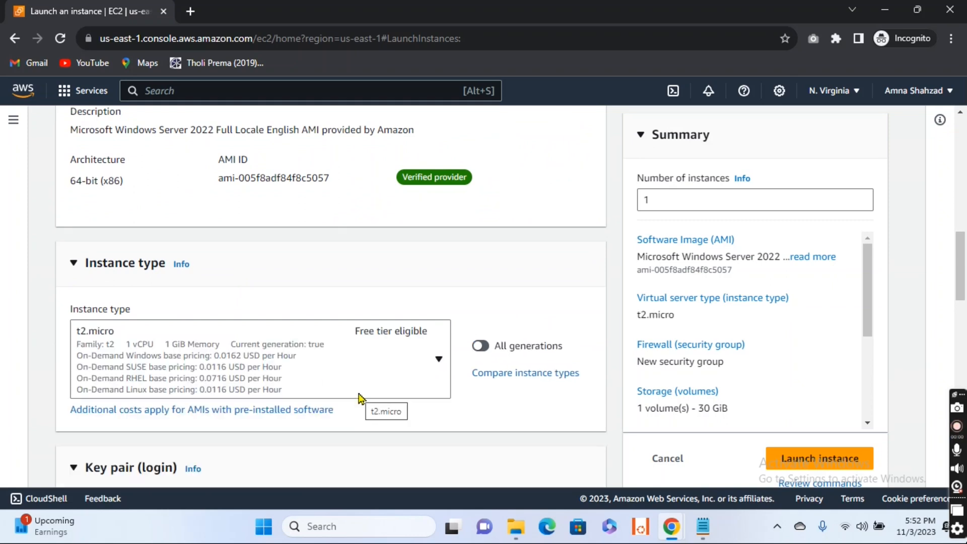
scroll(252, 304, down, 7)
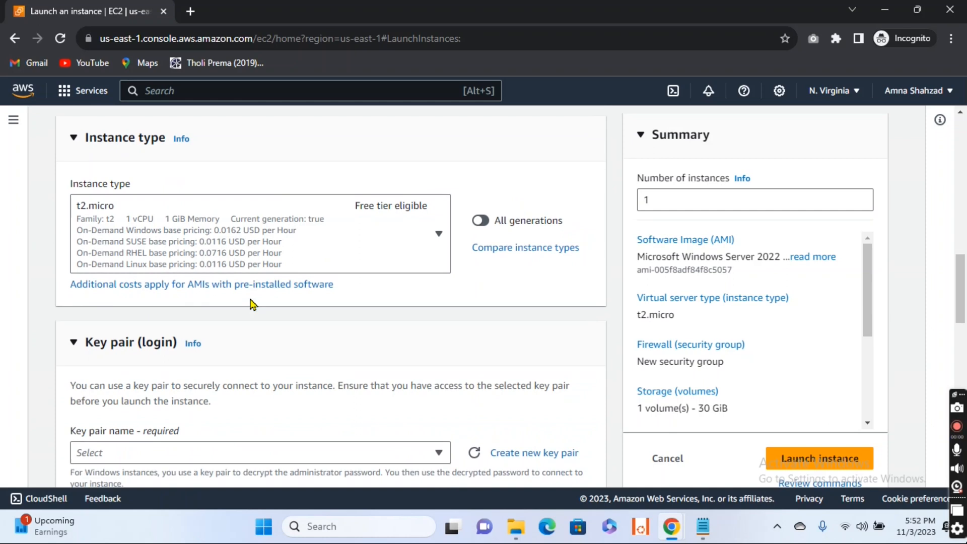
click(438, 165)
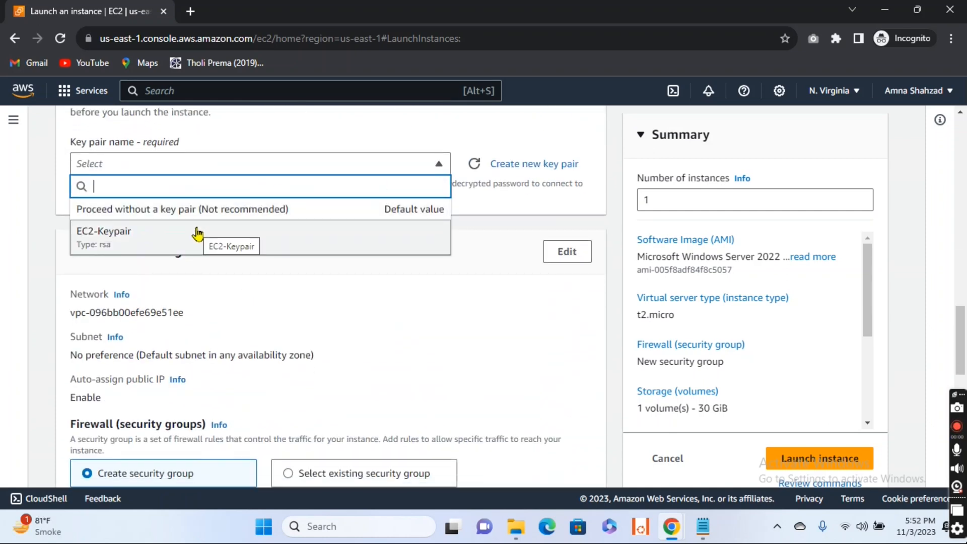
click(195, 231)
Edit the network settings to place the instance in VPC-1 and enable automatic public IP assignment.
scroll(377, 321, down, 2)
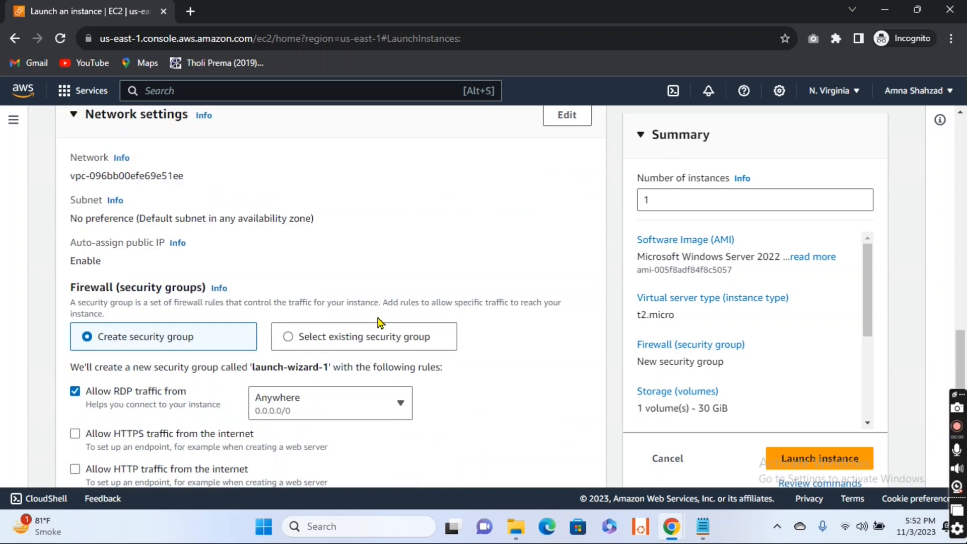
click(565, 131)
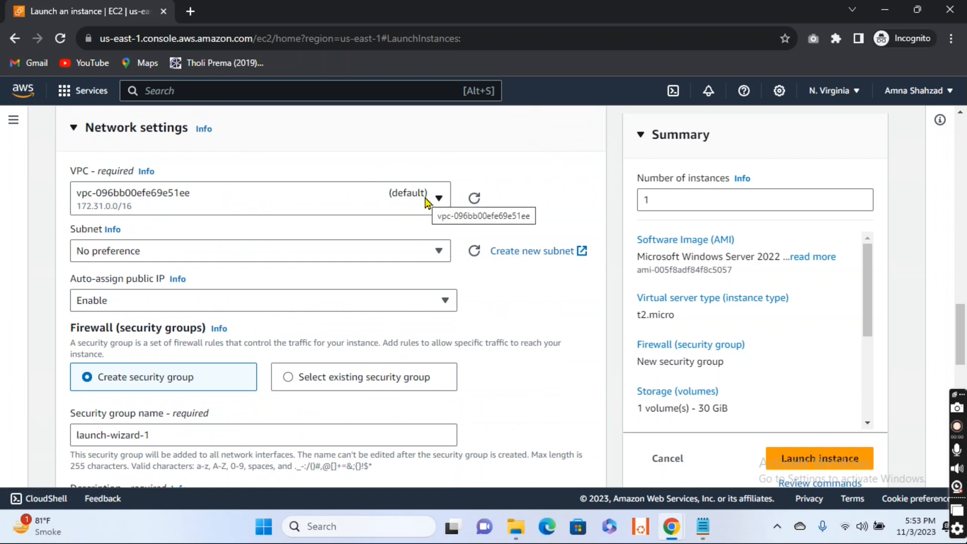
click(427, 203)
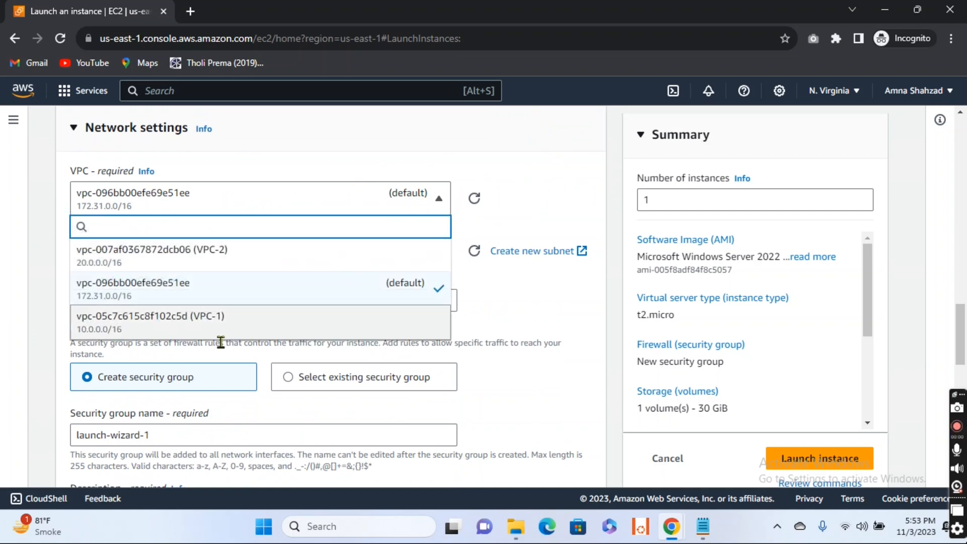
click(223, 317)
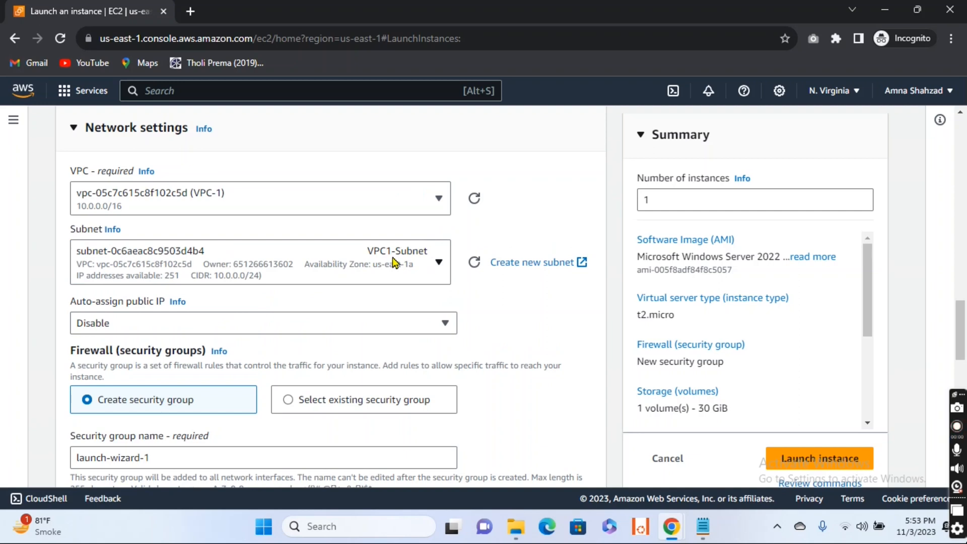
scroll(395, 263, down, 1)
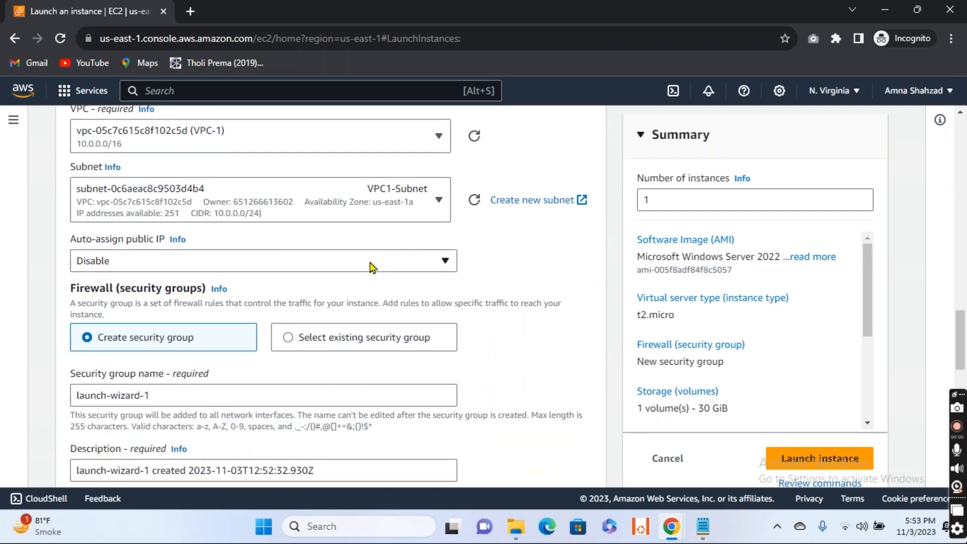
click(371, 261)
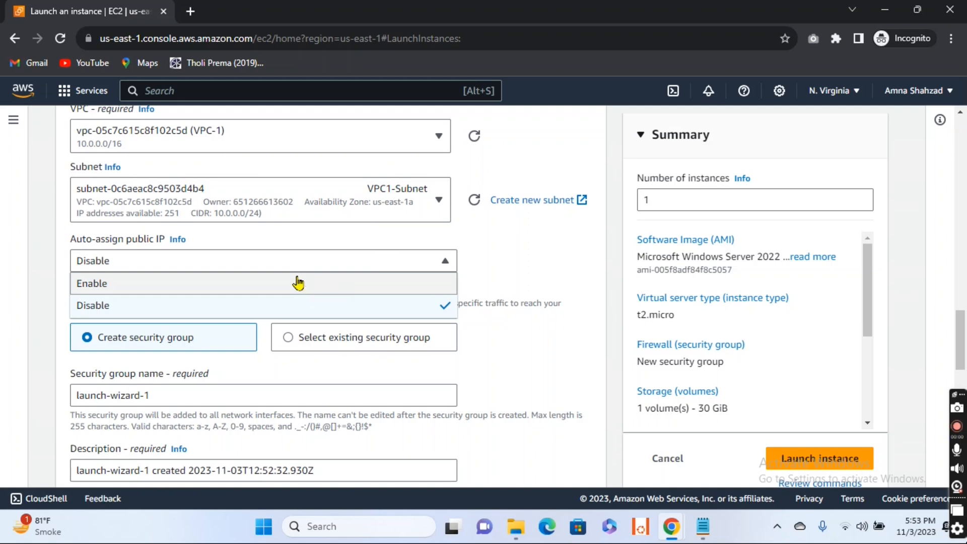
click(305, 283)
scroll(298, 280, down, 2)
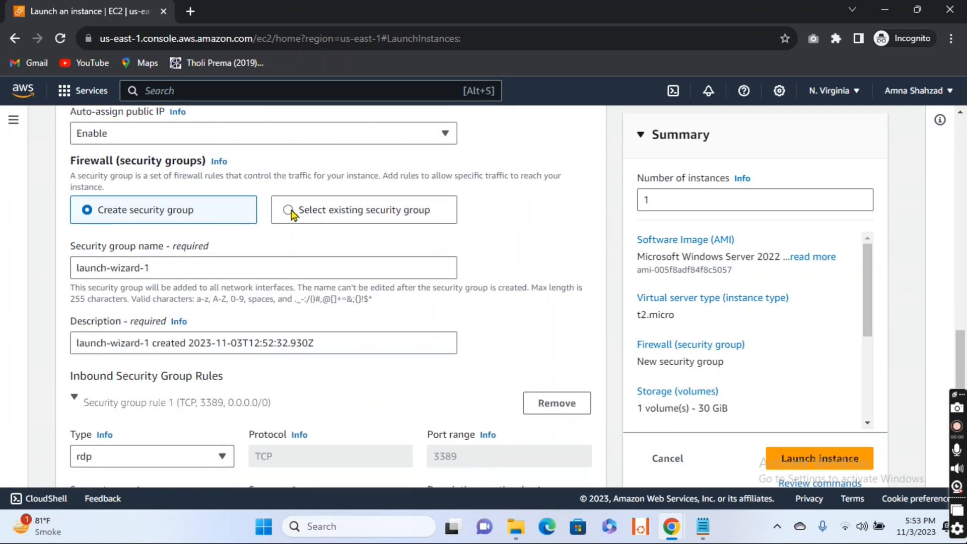
click(292, 213)
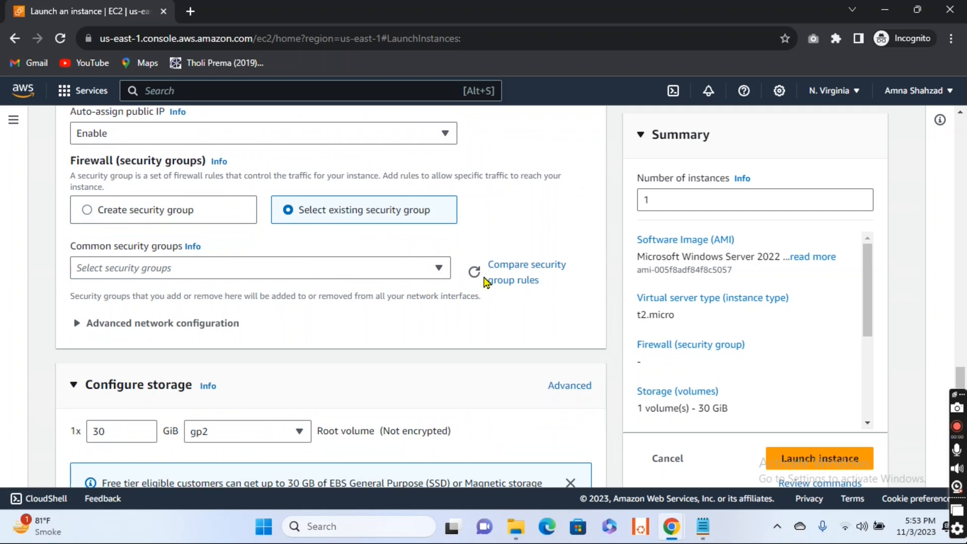
click(439, 271)
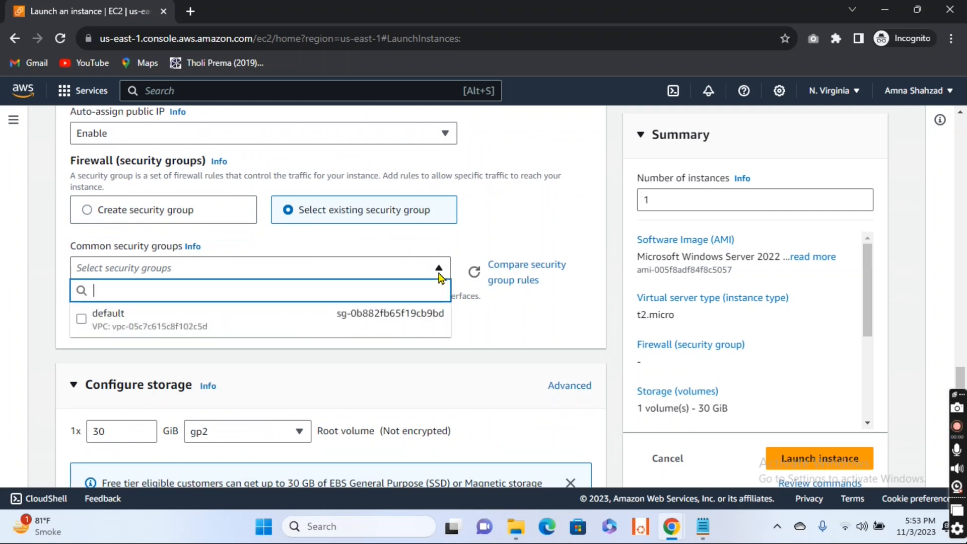
click(439, 274)
click(439, 272)
click(89, 211)
click(89, 211)
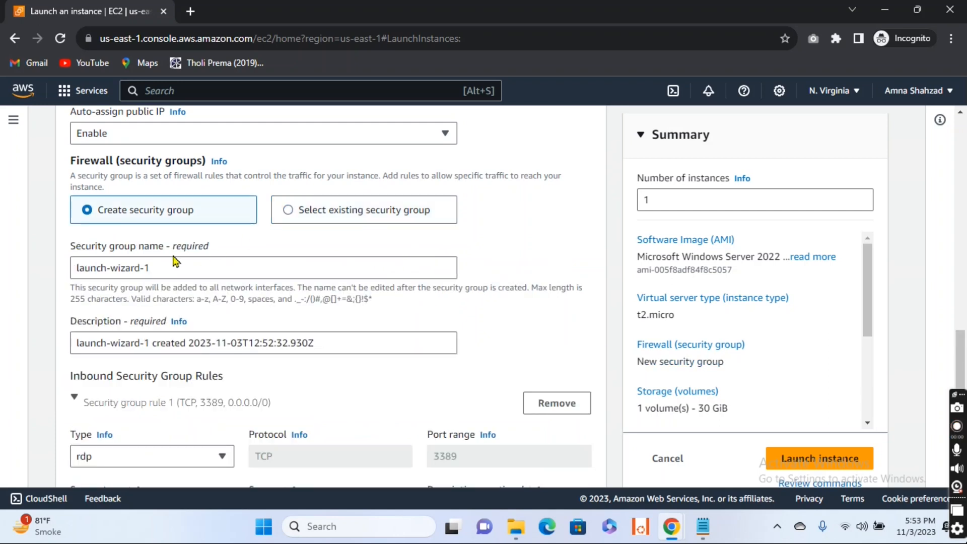
Name the new security group VPC-SG and replace its description with VCP.
drag(153, 265, 72, 261)
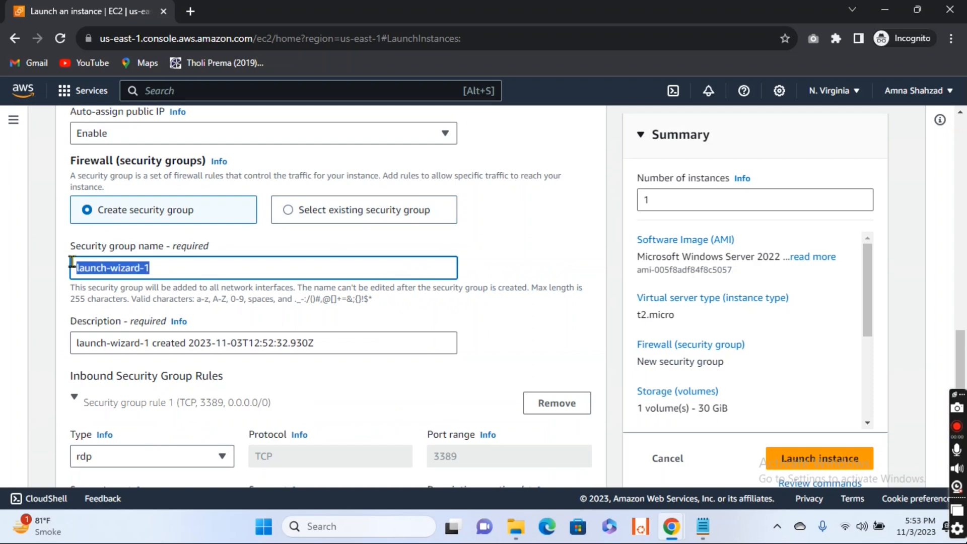
key(BackSpace)
text(VPC-)
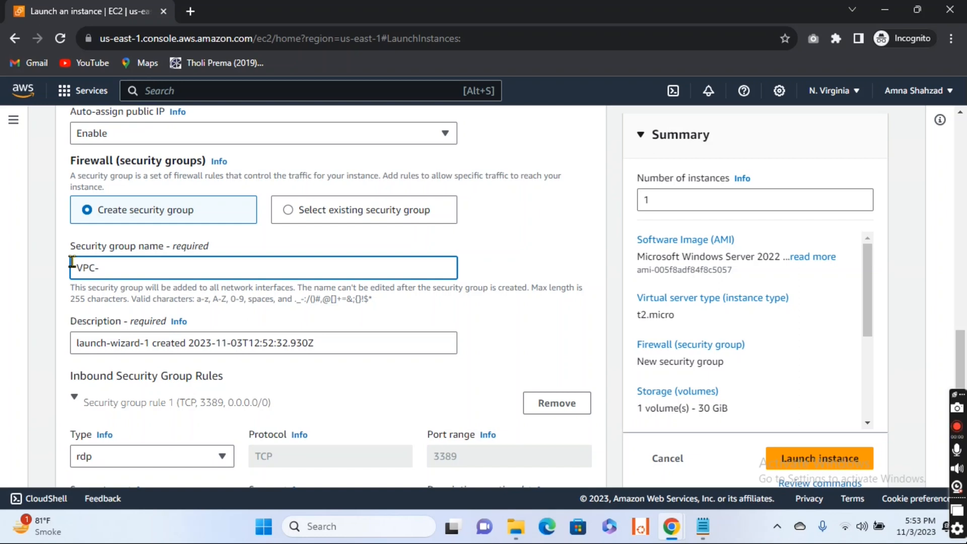
text(SG)
scroll(223, 295, down, 1)
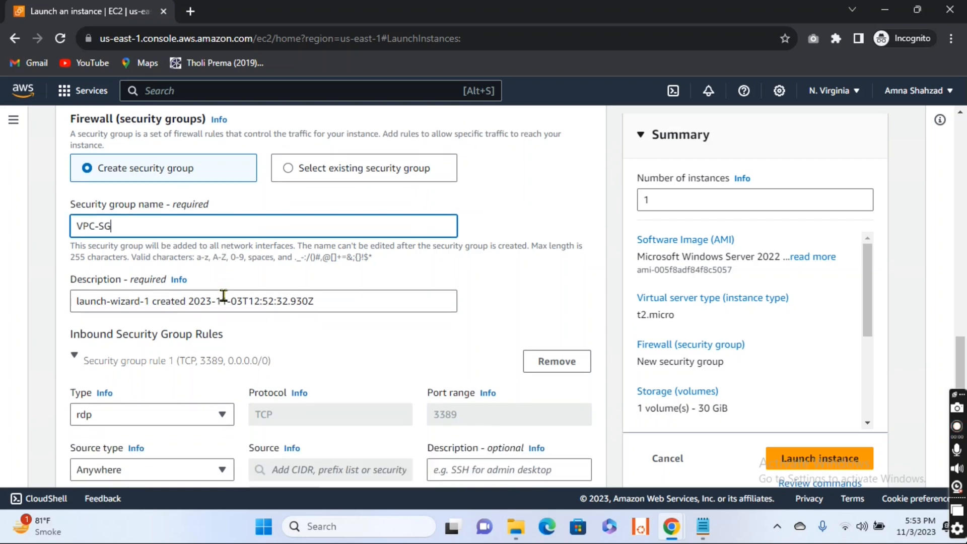
drag(322, 299, 60, 318)
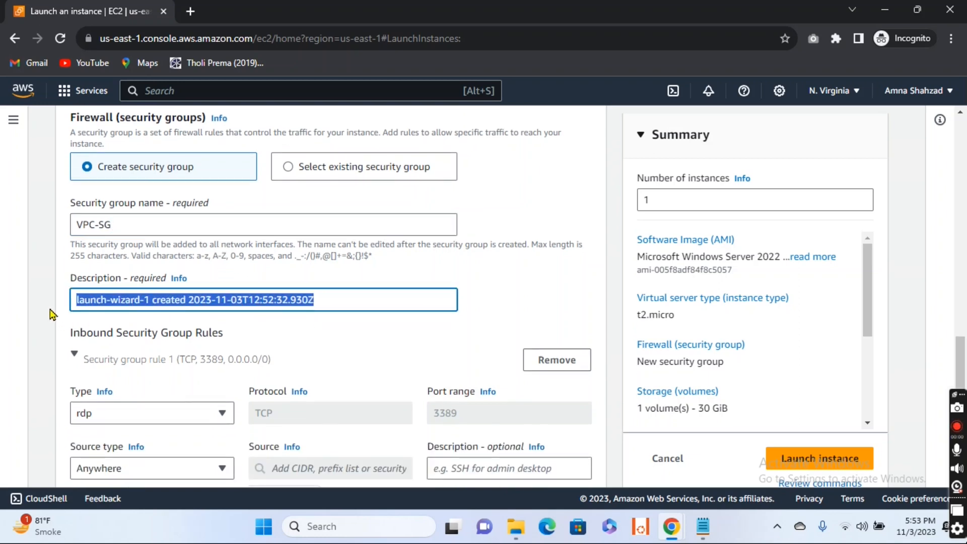
key(BackSpace)
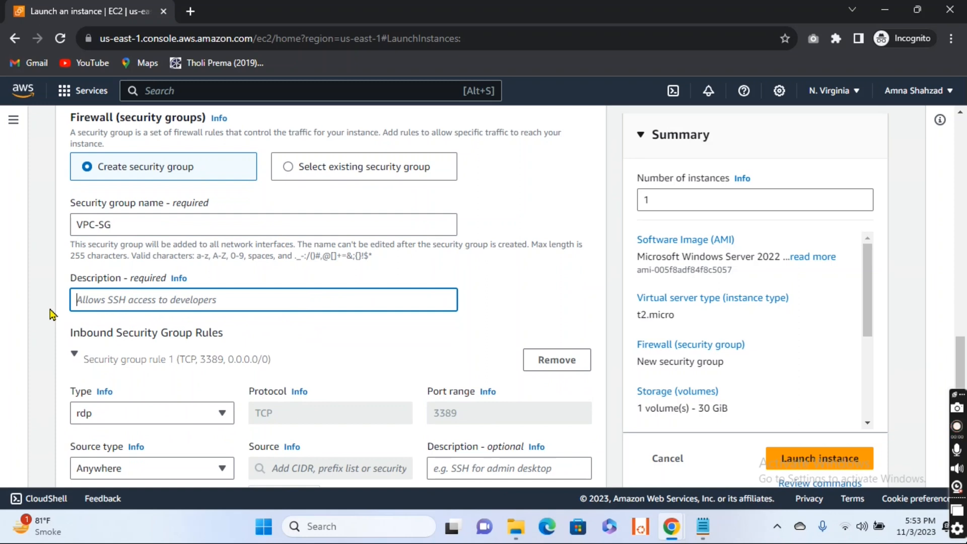
text(VCP)
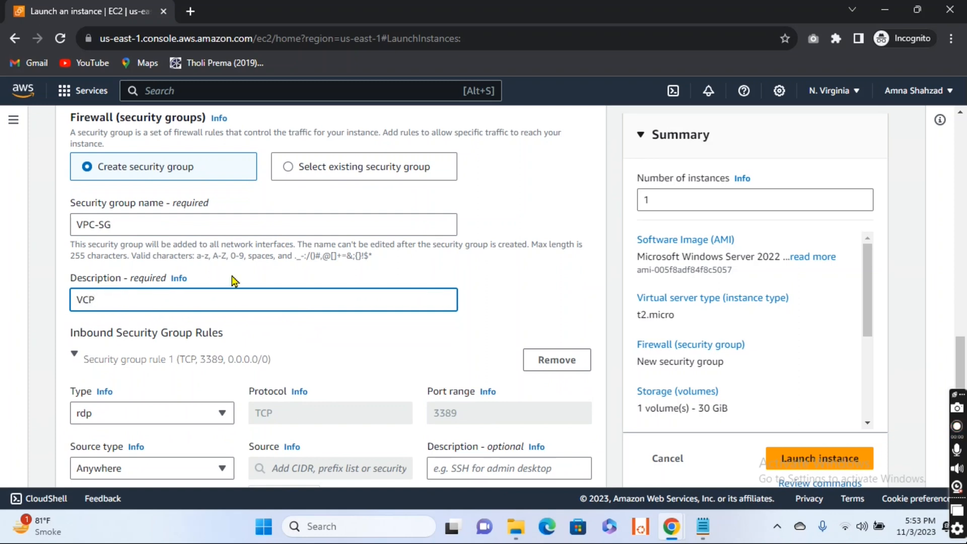
Set the description of the inbound rdp security group rule to RDP.
scroll(342, 284, down, 3)
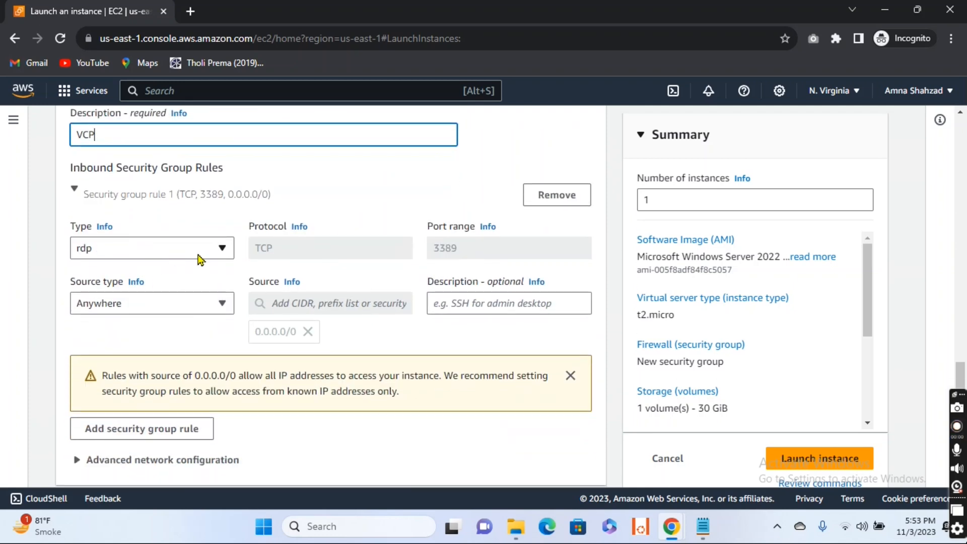
click(474, 298)
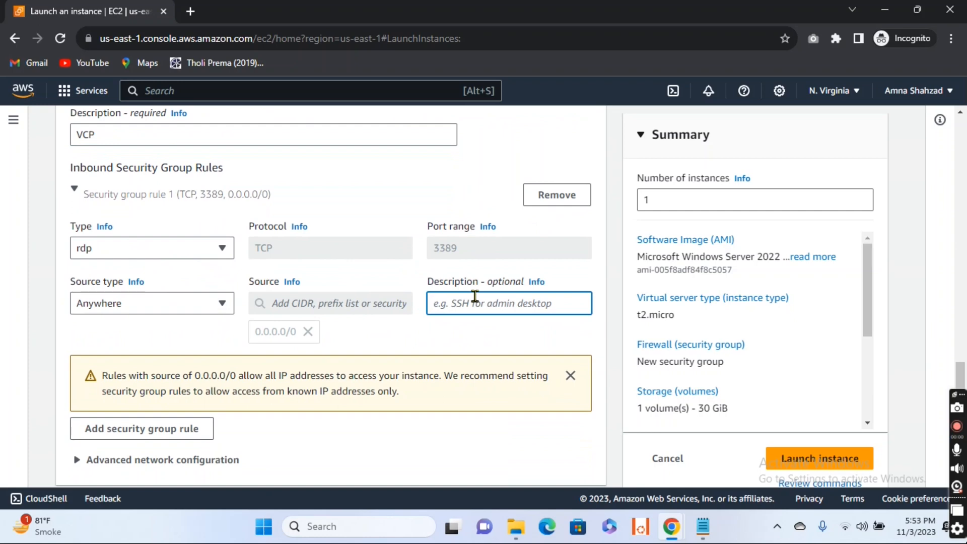
text(RD)
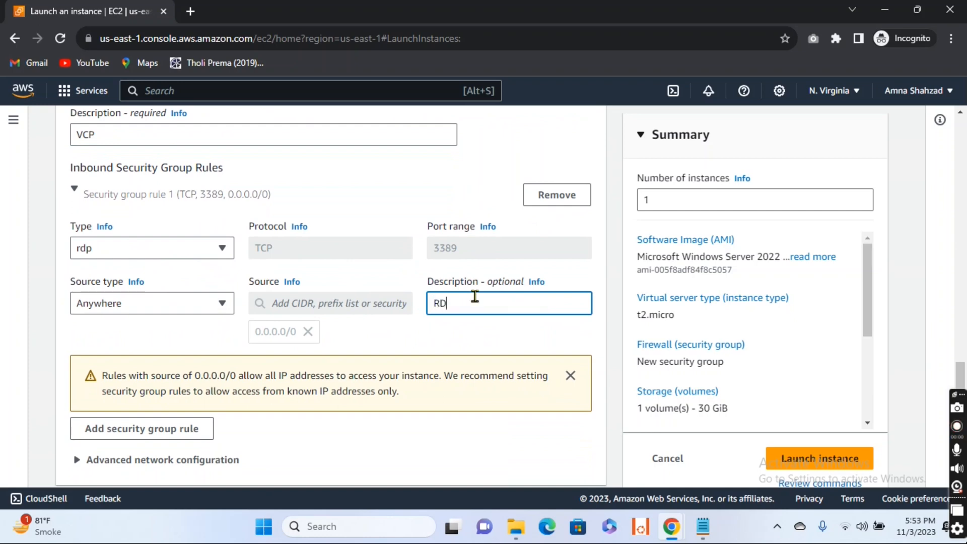
text(P)
Add a second inbound security group rule of type All ICMP - IPv4 with source Anywhere and description ICMP.
scroll(316, 329, down, 1)
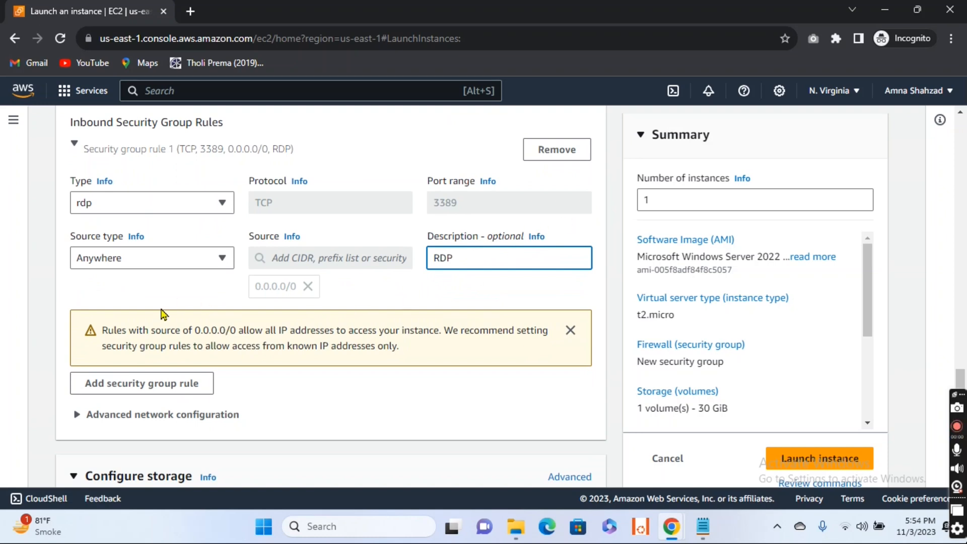
click(124, 386)
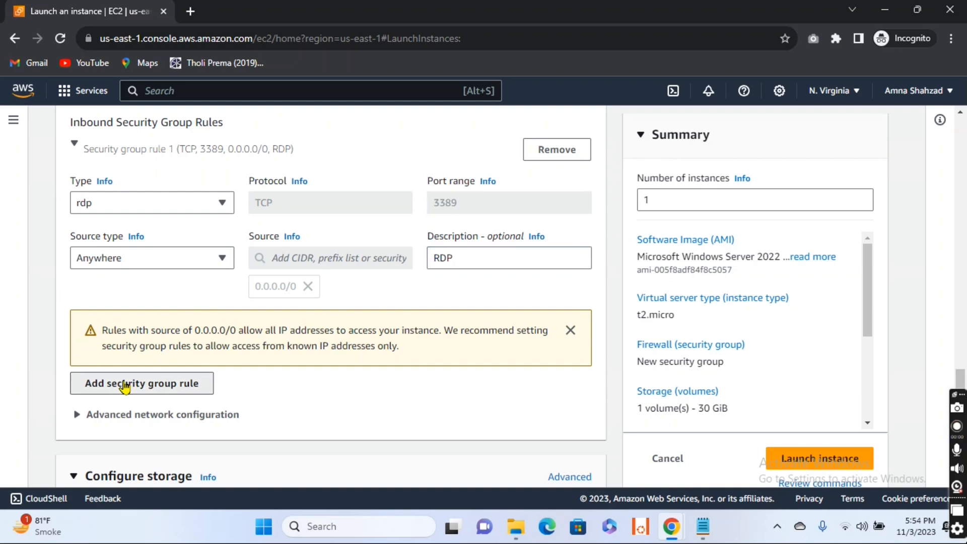
scroll(222, 375, down, 2)
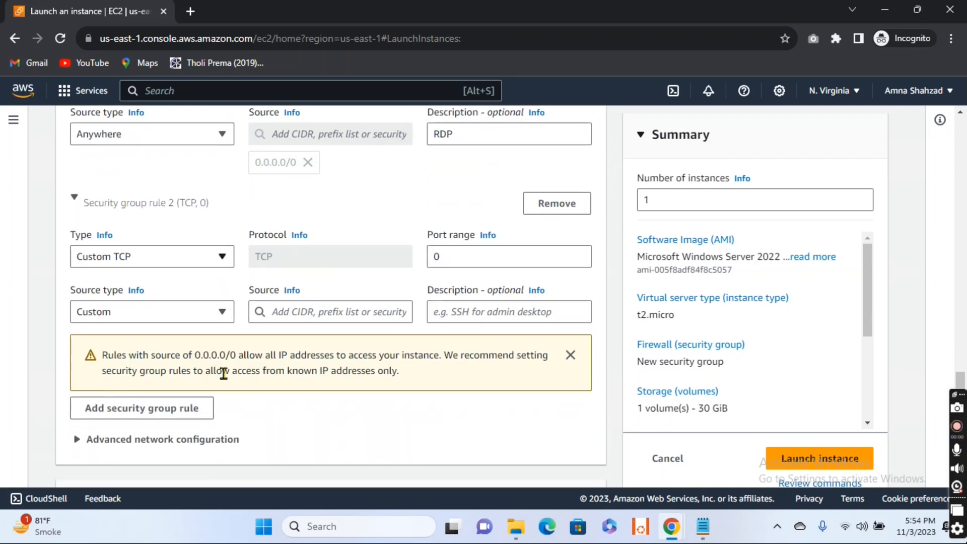
click(221, 256)
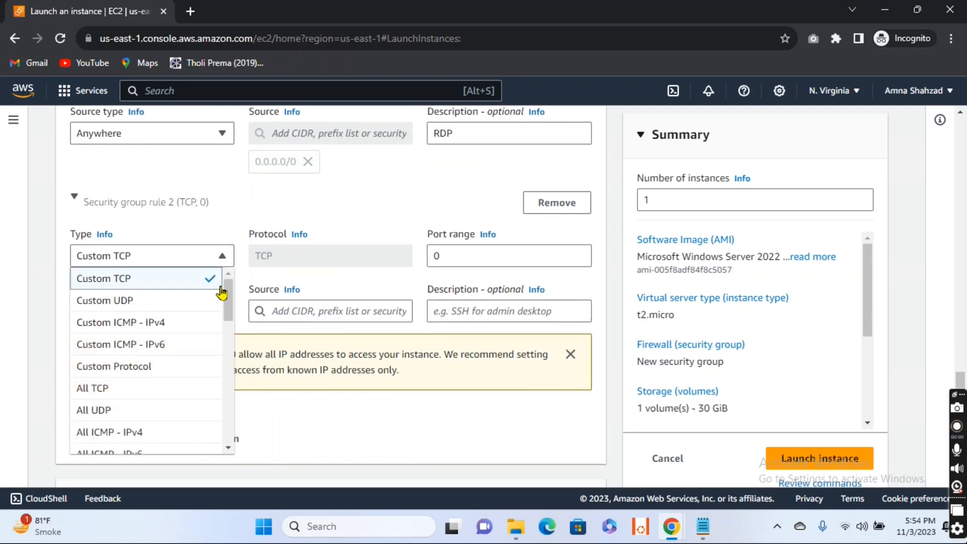
scroll(161, 380, down, 1)
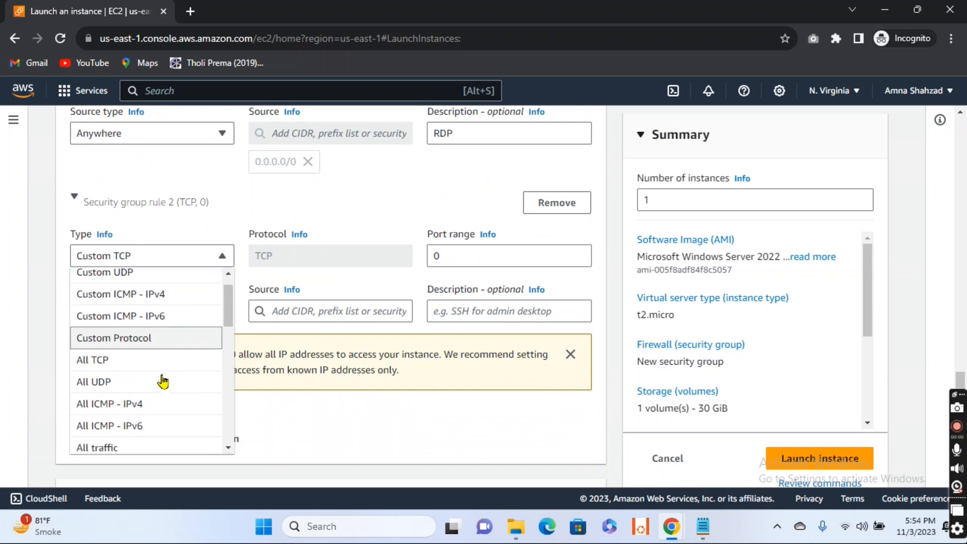
click(137, 409)
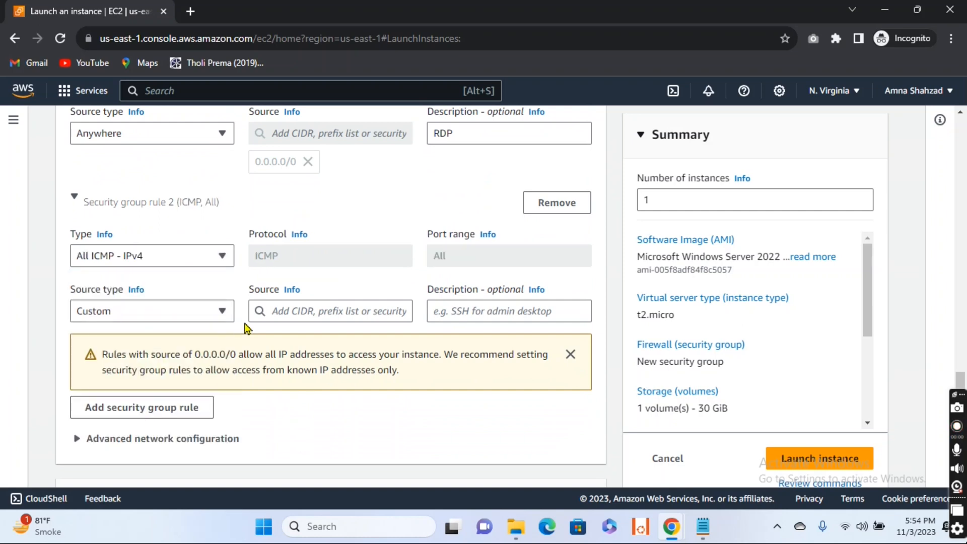
click(222, 312)
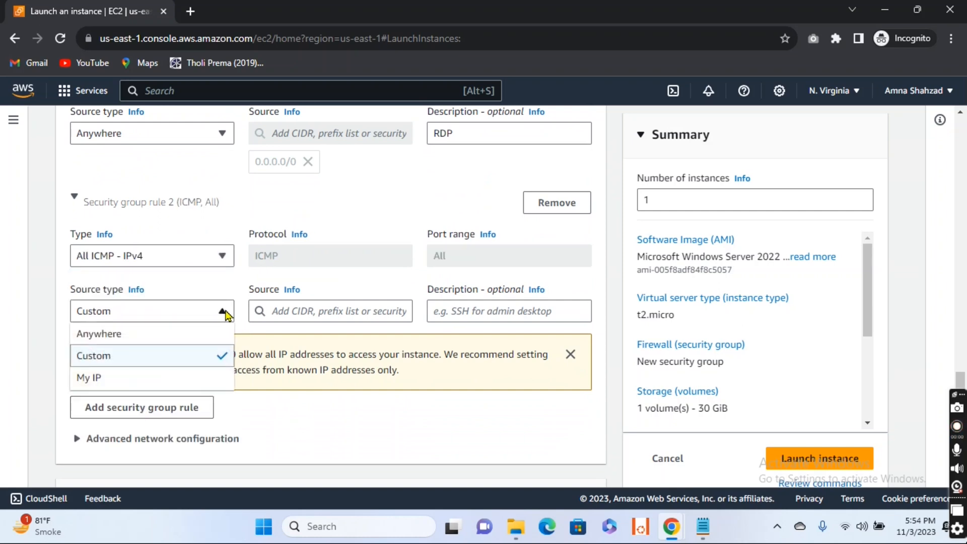
click(162, 332)
click(469, 305)
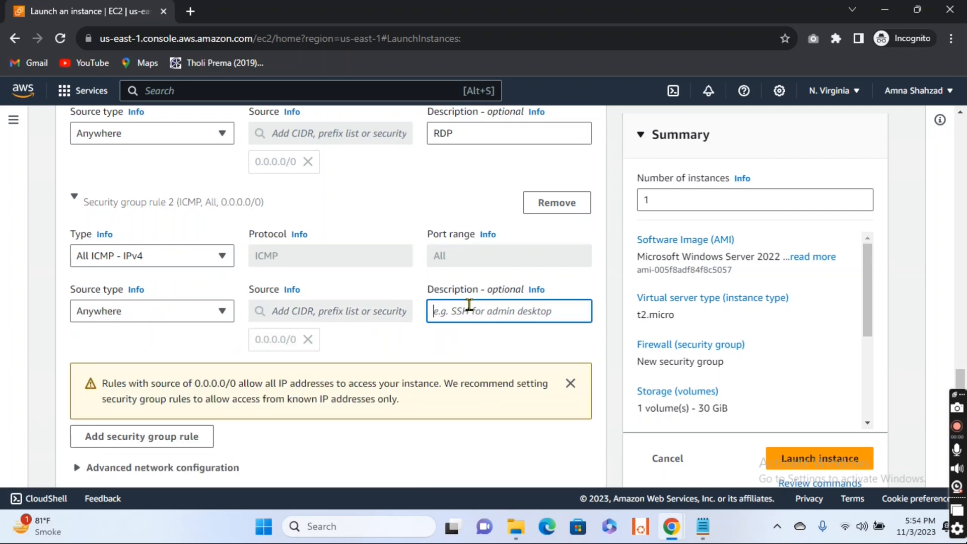
text(ICMP)
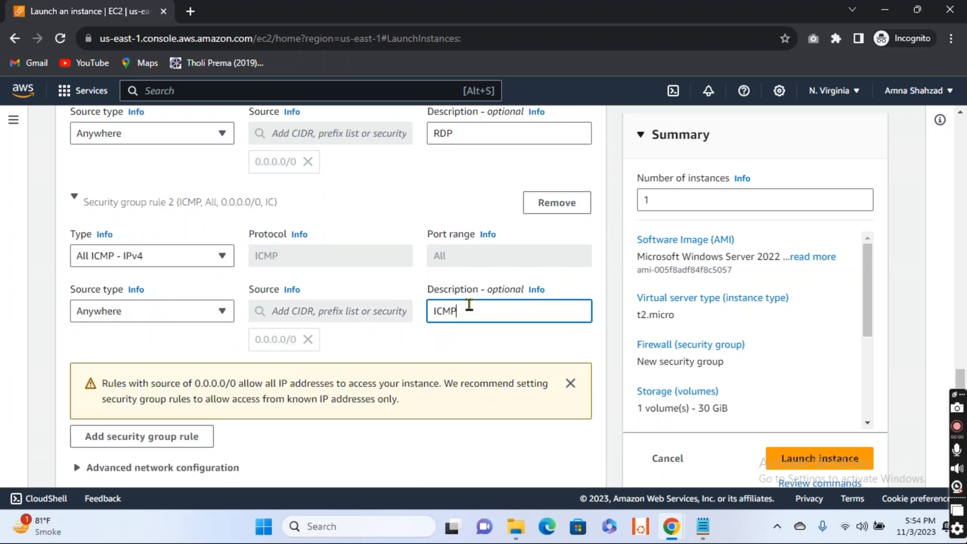
Add a third inbound security group rule of type HTTP with its source type set to Anywhere.
scroll(469, 304, down, 2)
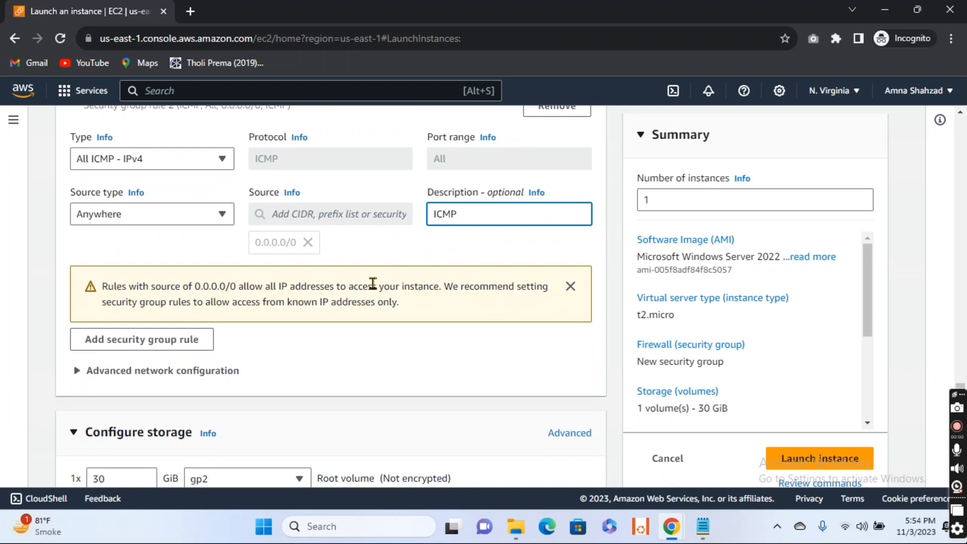
click(143, 345)
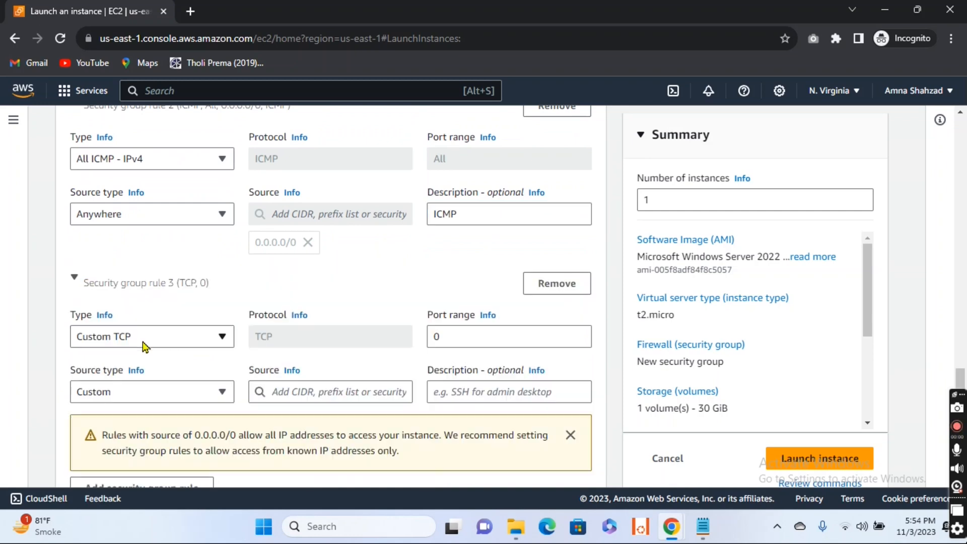
click(219, 347)
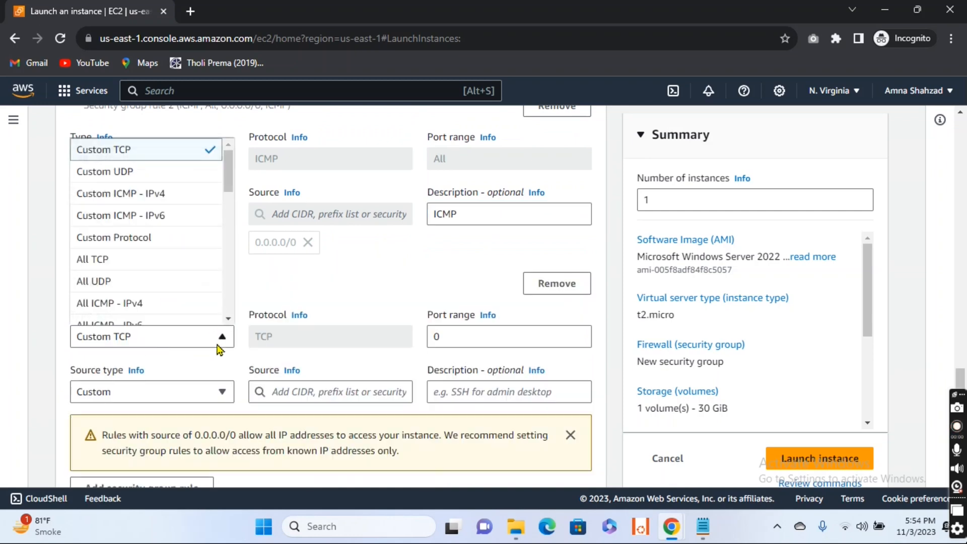
key(h)
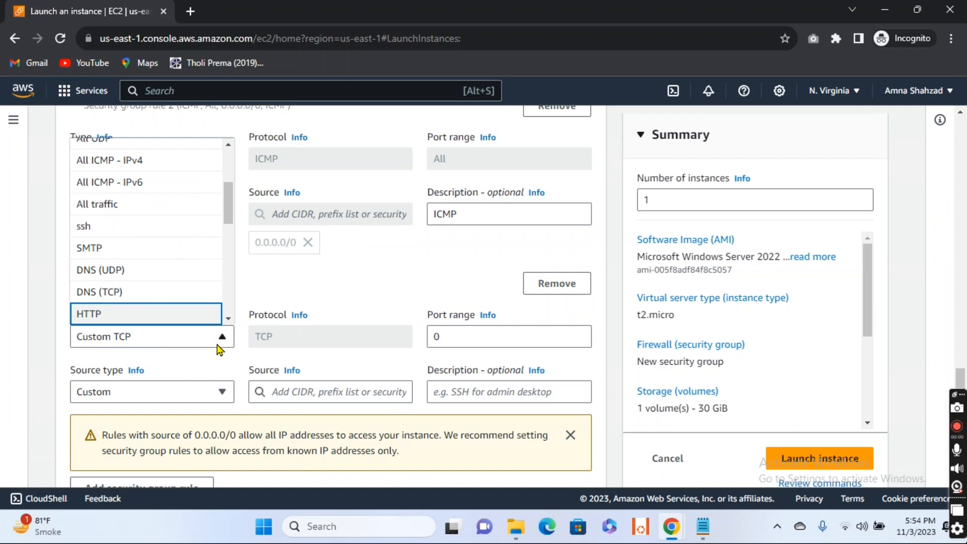
click(165, 319)
click(222, 392)
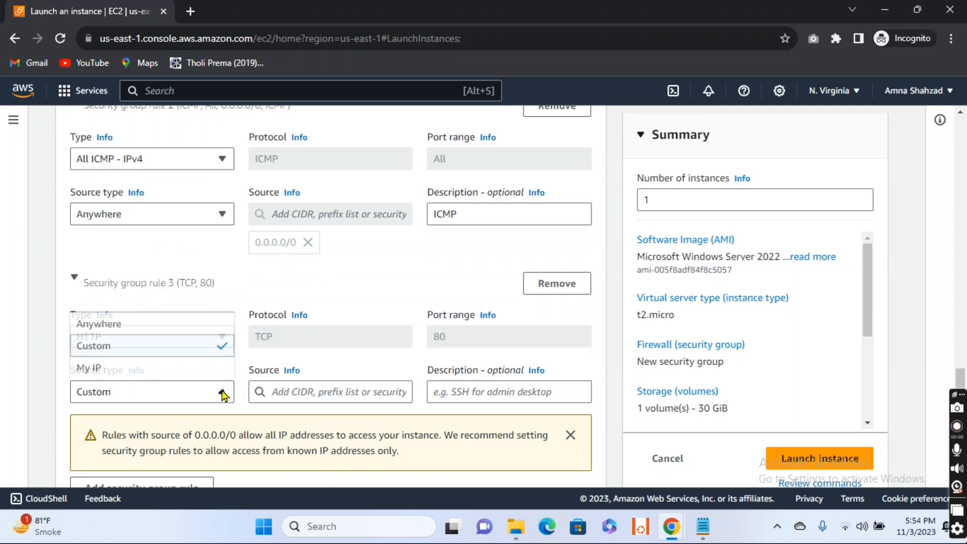
click(146, 334)
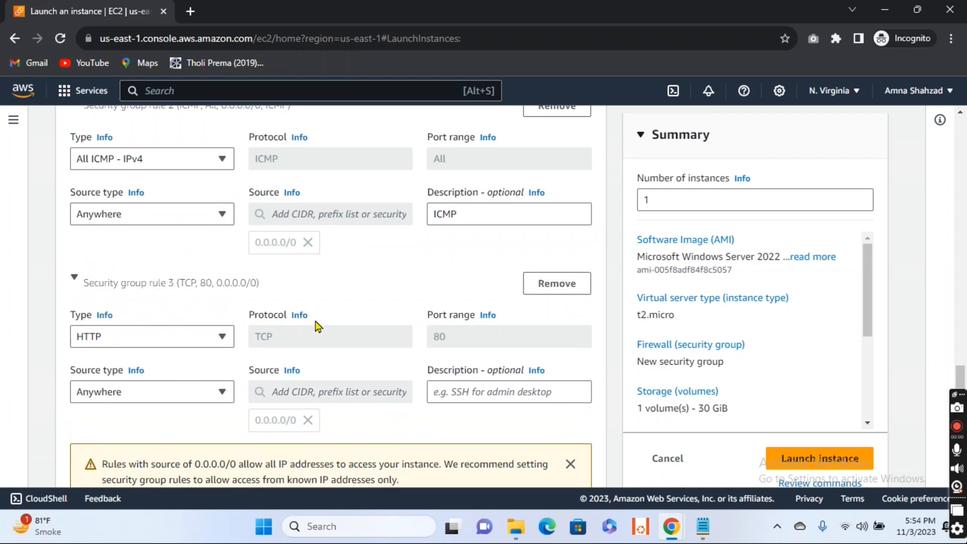
Set the description of the HTTP security group rule to HTTP.
scroll(377, 328, down, 2)
click(464, 276)
text(HHTP)
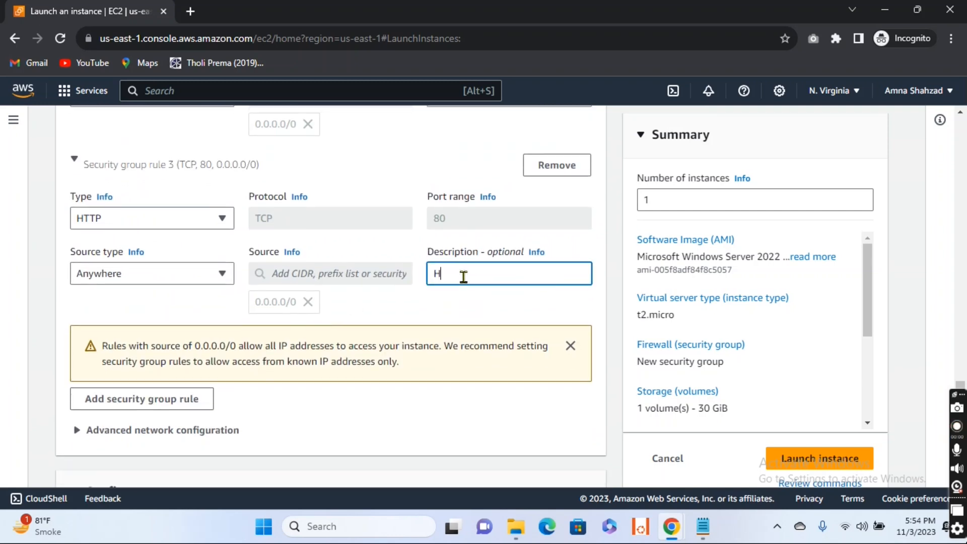
key(Left)
key(Left)
key(BackSpace)
key(End)
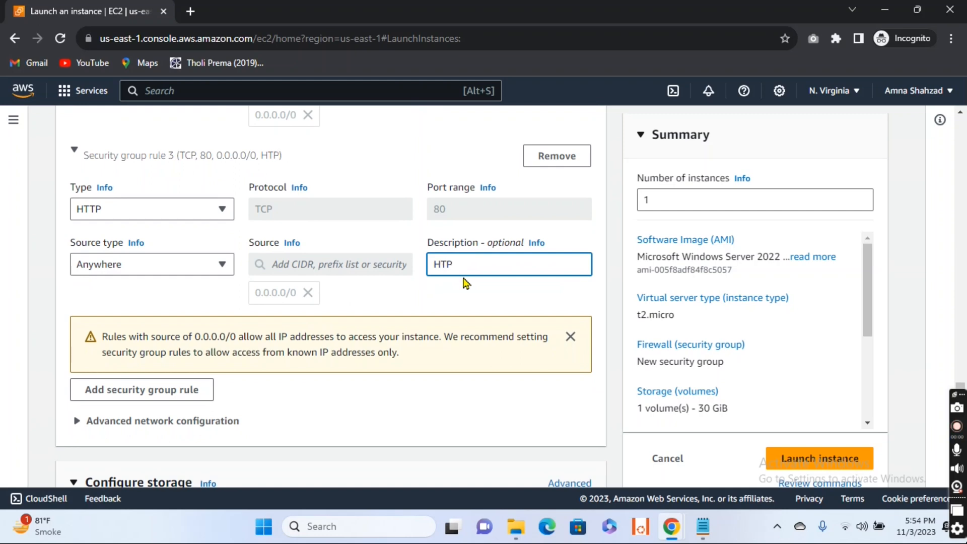
key(Left)
text(T)
Launch the configured EC2-1 instance with the 30 GiB gp2 root volume and return to the instances list.
scroll(540, 383, down, 2)
scroll(504, 372, down, 3)
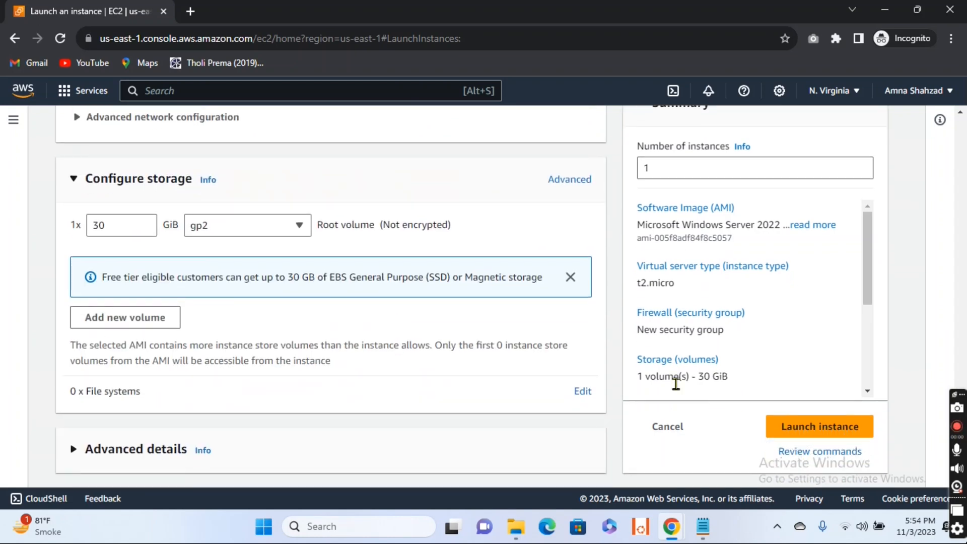
click(800, 426)
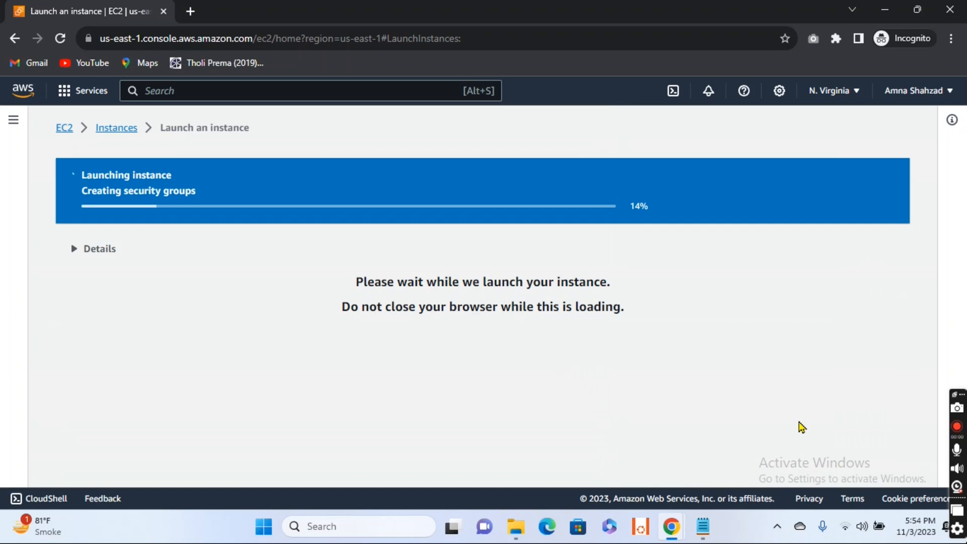
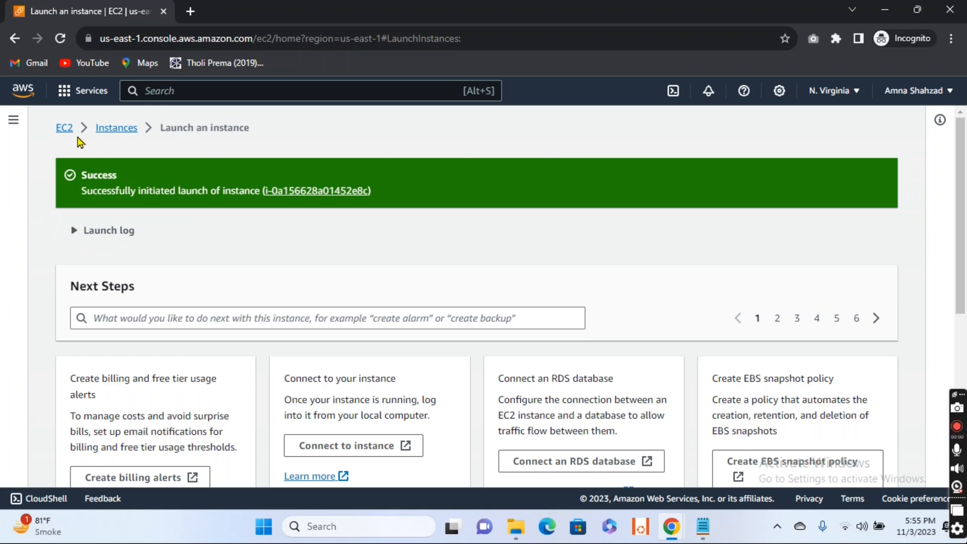
click(112, 130)
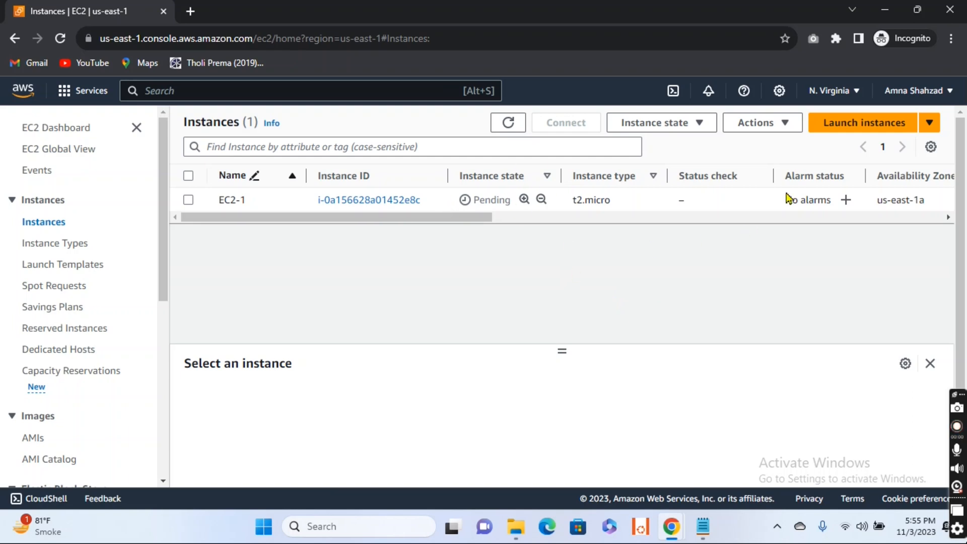
Start launching another instance and name it EC2-2.
click(858, 125)
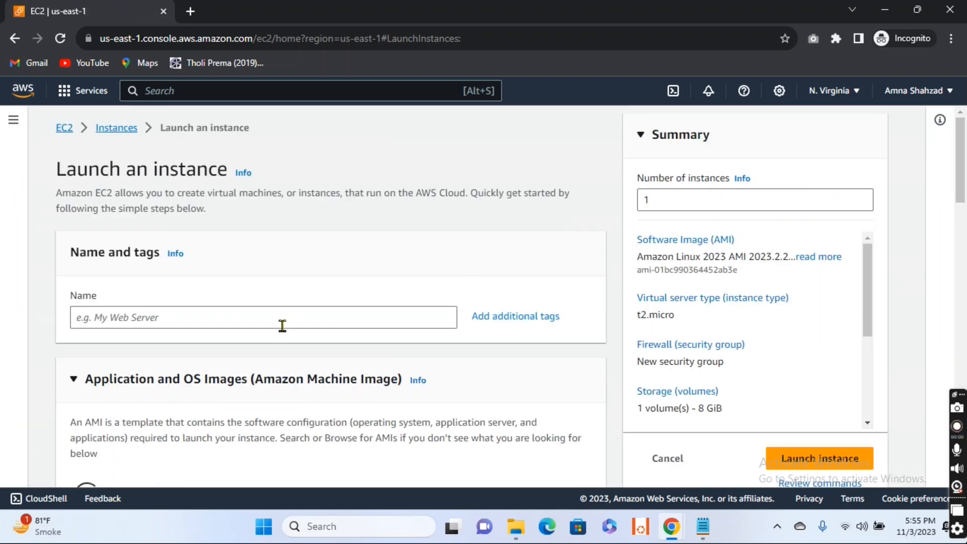
click(282, 325)
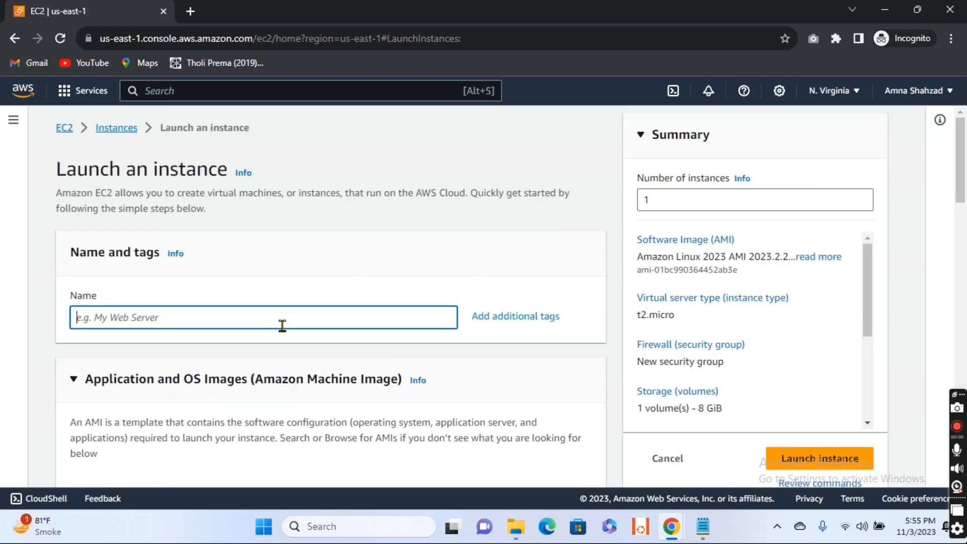
text(EC2)
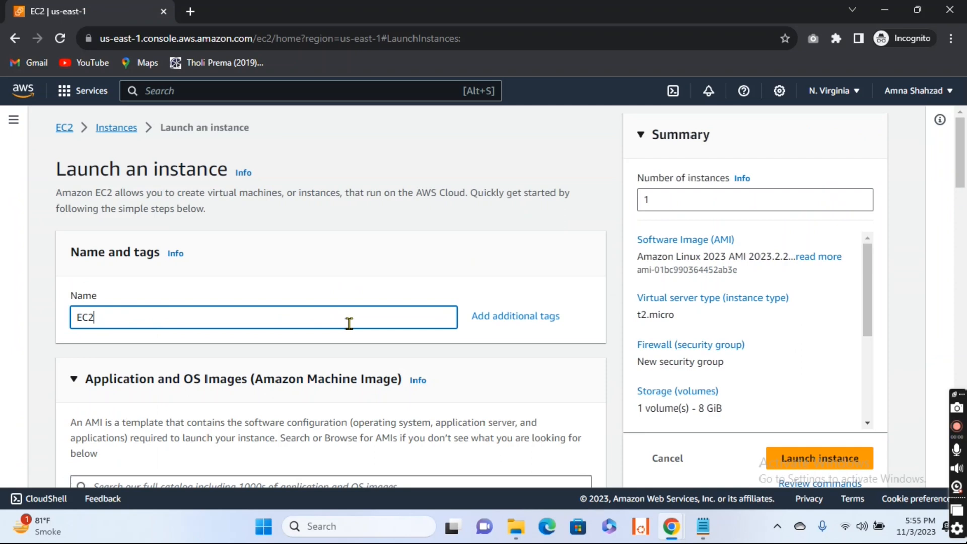
text(-2)
Choose the Windows image Microsoft Windows Server 2022 Base for the EC2-2 instance.
scroll(348, 324, down, 3)
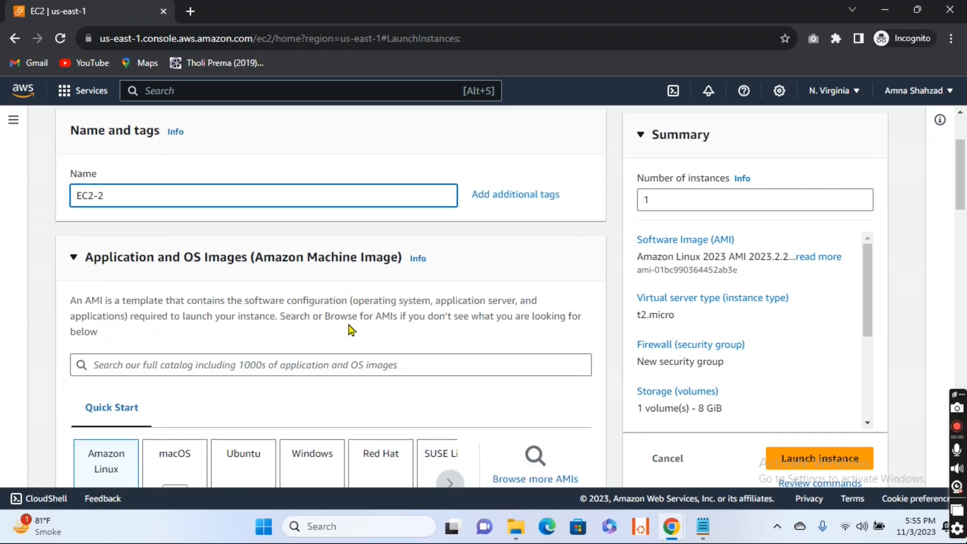
scroll(351, 330, down, 3)
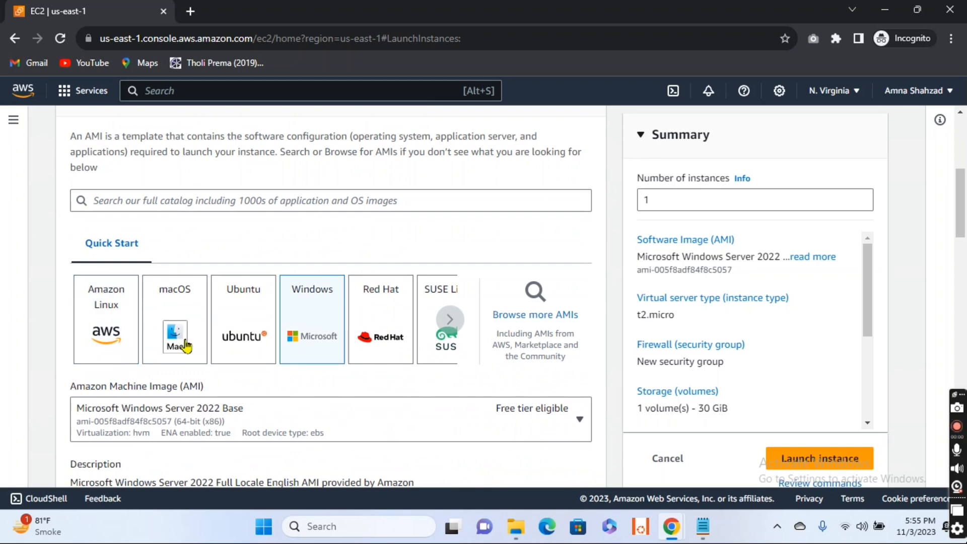
scroll(397, 393, down, 7)
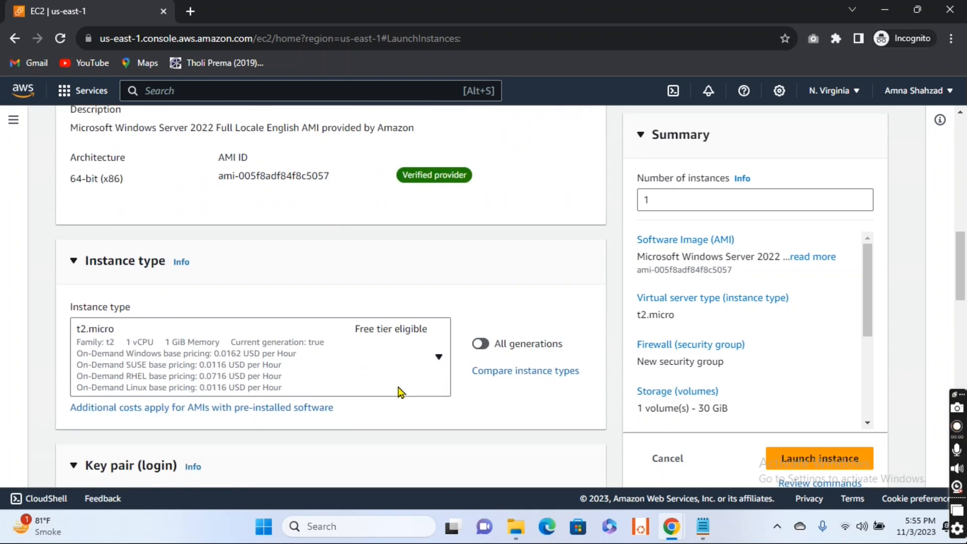
Choose EC2-Keypair as the login key pair for the EC2-2 instance, keeping the t2.micro instance type.
scroll(398, 392, down, 2)
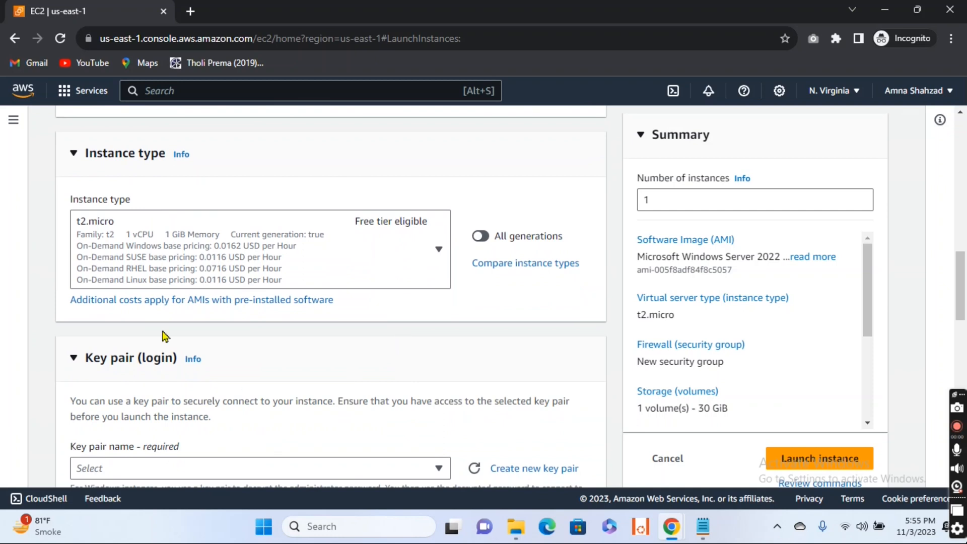
scroll(305, 255, down, 5)
click(438, 233)
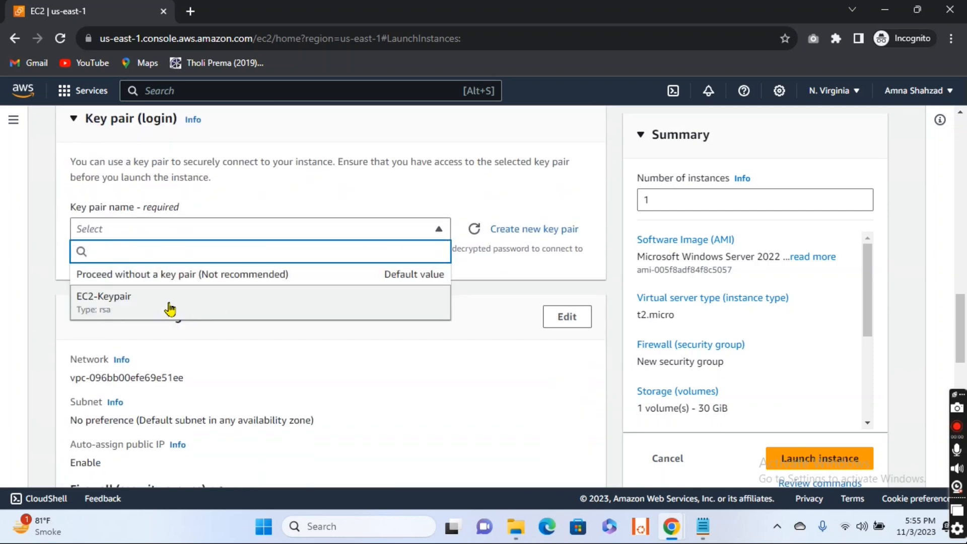
click(169, 308)
Edit the network settings of the EC2-2 instance and place it in VPC-2 (20.0.0.0/16).
scroll(352, 398, down, 2)
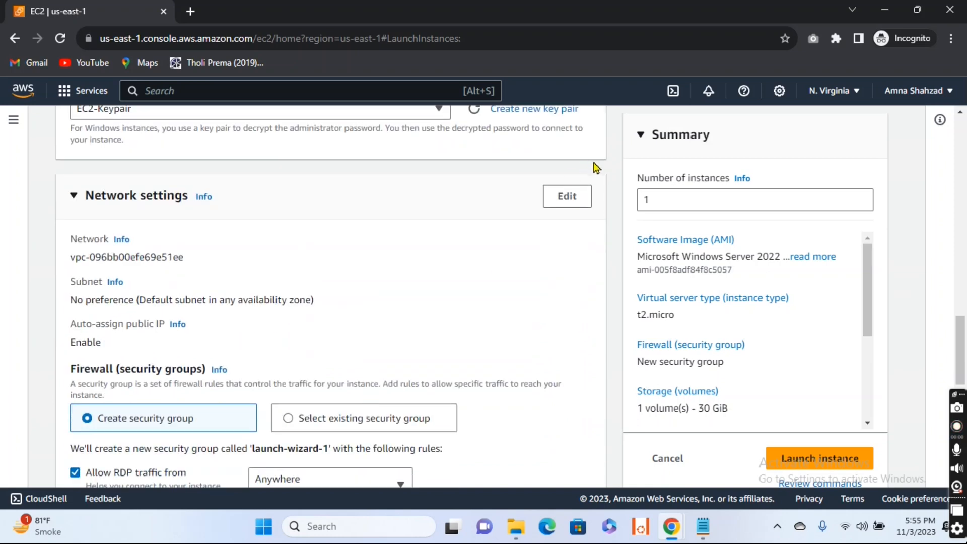
click(567, 196)
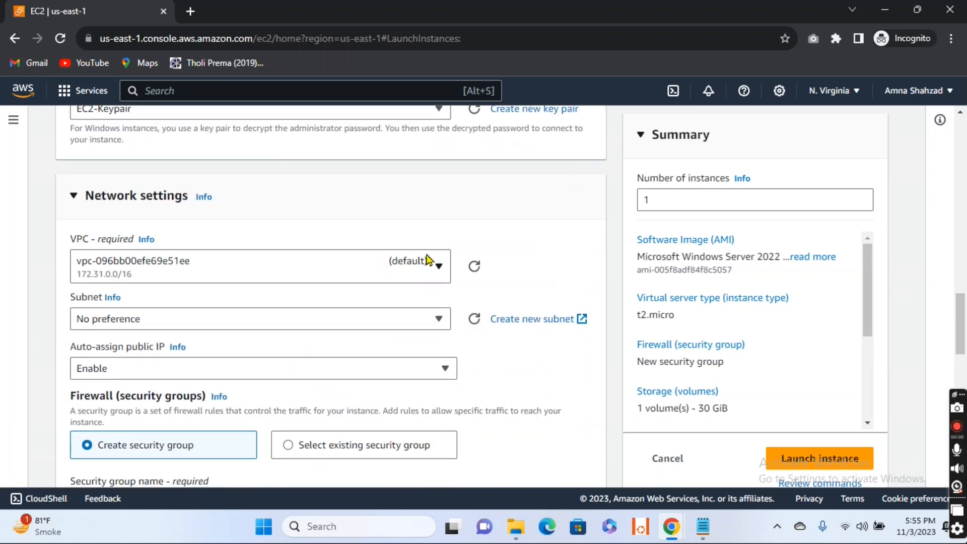
click(427, 260)
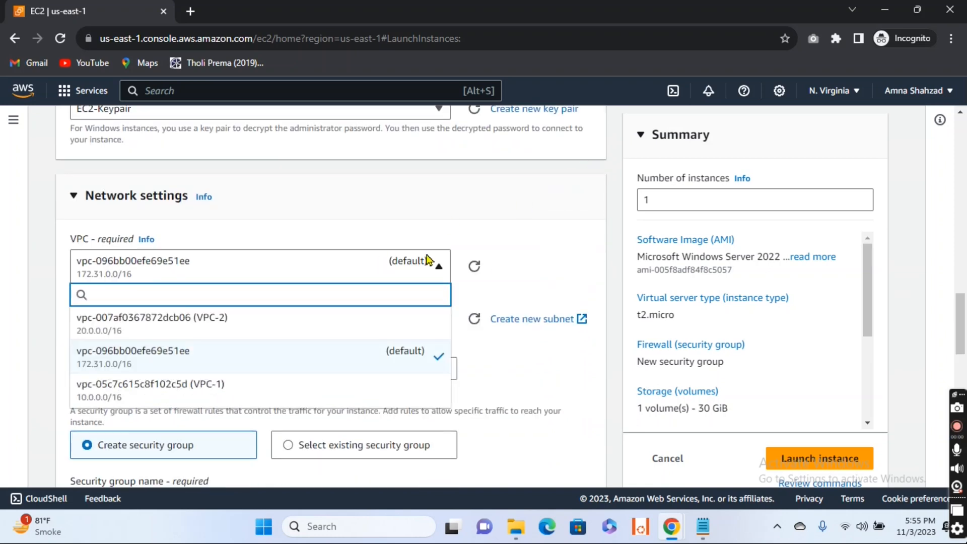
click(213, 322)
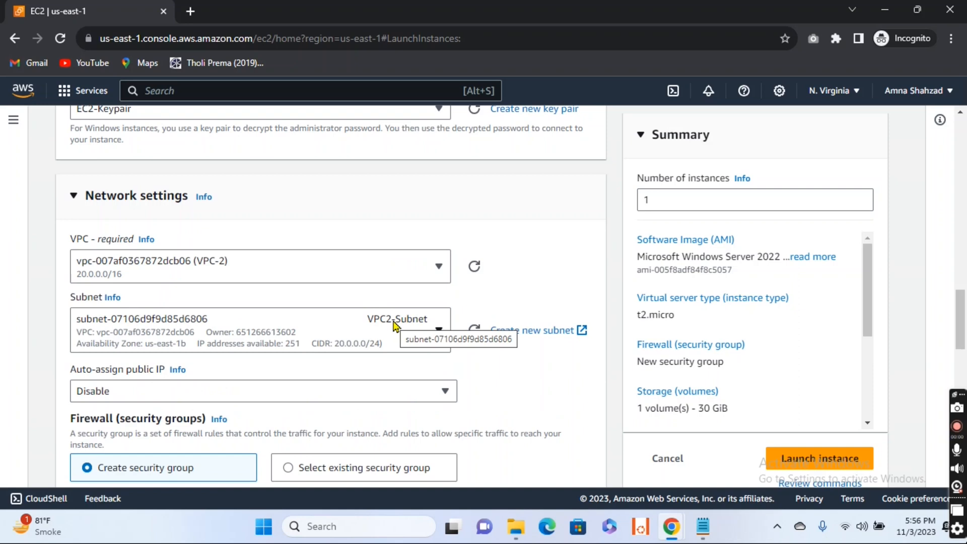
Enable automatic public IP assignment for the EC2-2 instance.
scroll(395, 325, down, 2)
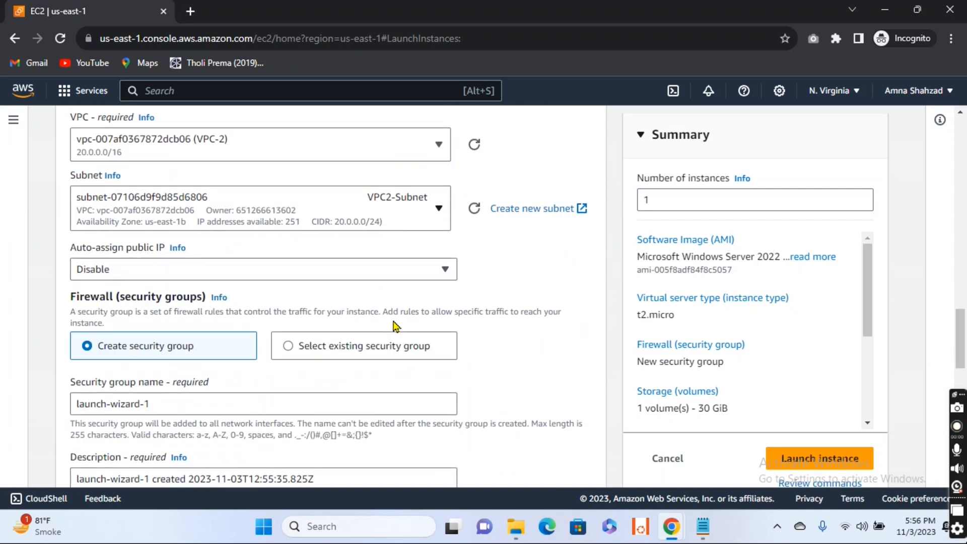
click(442, 265)
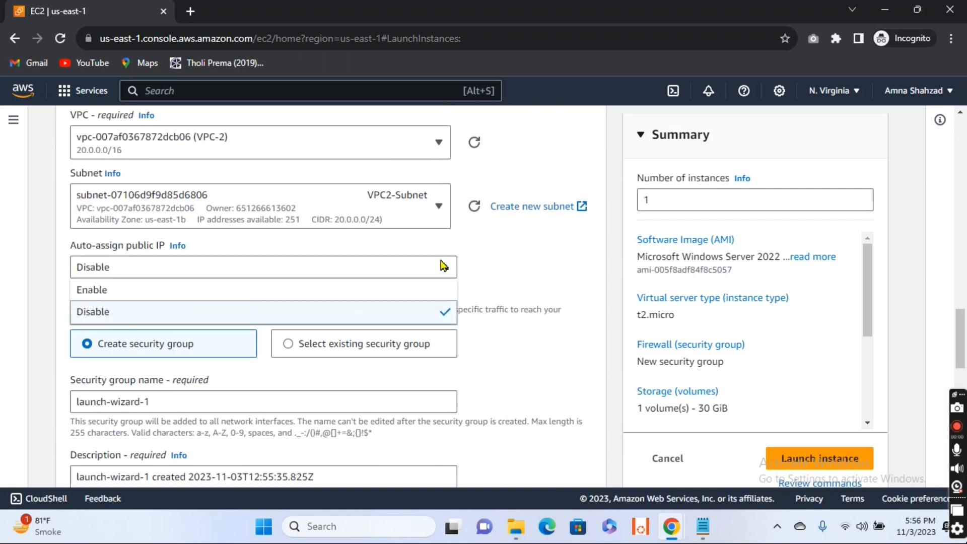
click(342, 296)
scroll(341, 300, down, 1)
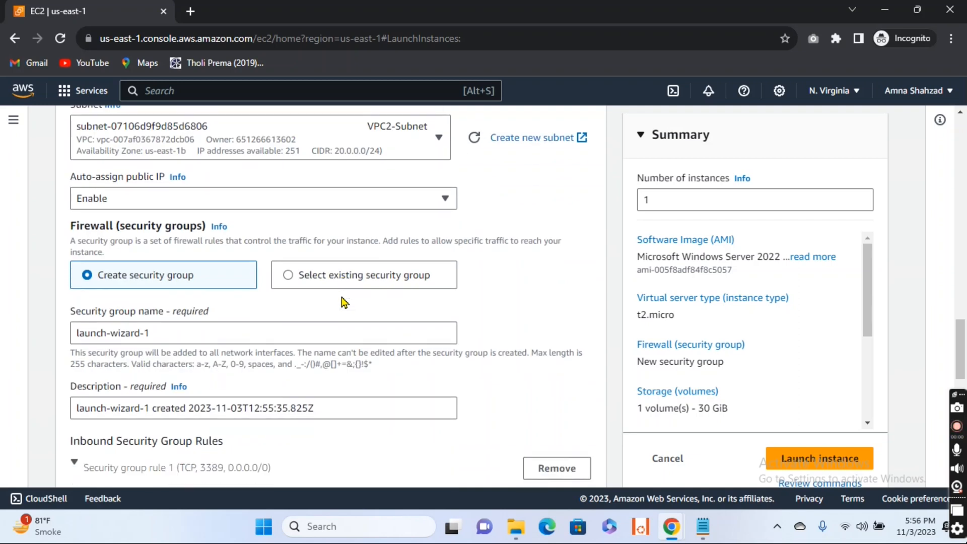
click(286, 277)
scroll(385, 304, down, 1)
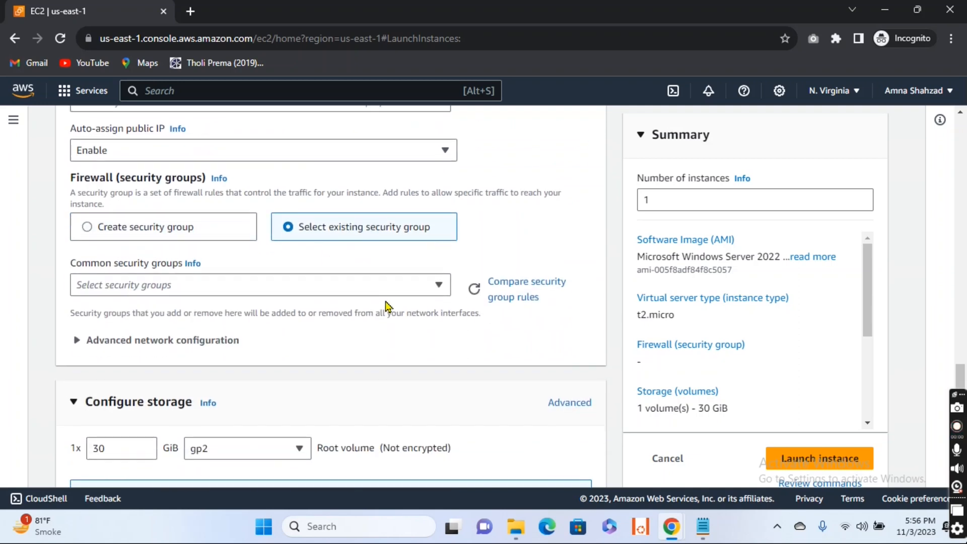
click(437, 285)
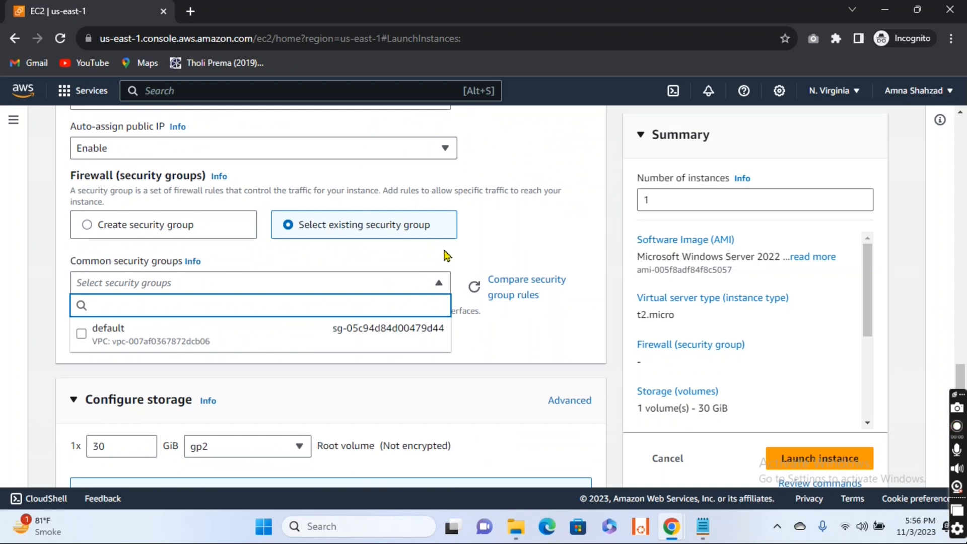
click(471, 289)
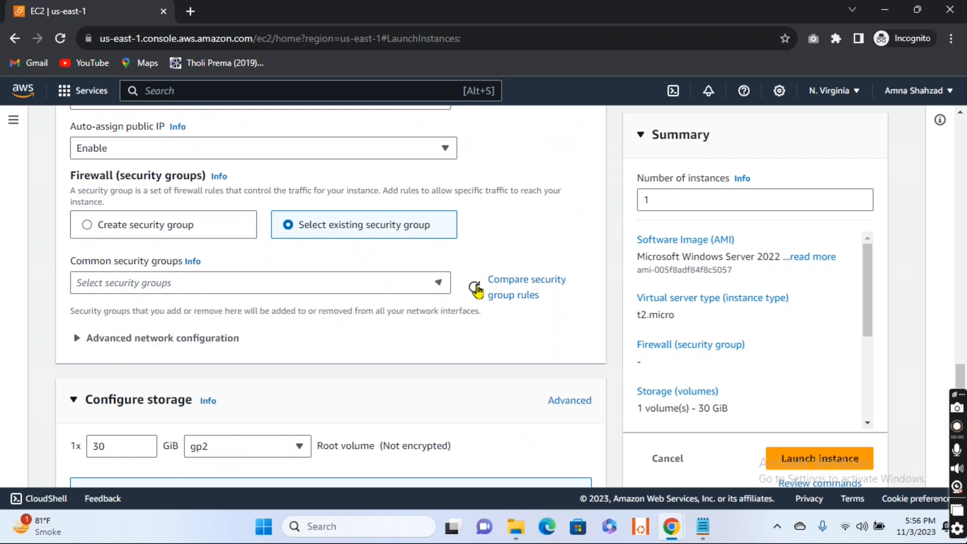
click(438, 284)
click(438, 284)
click(87, 227)
Name the new security group for the EC2-2 instance VPC-2-SG.
click(111, 282)
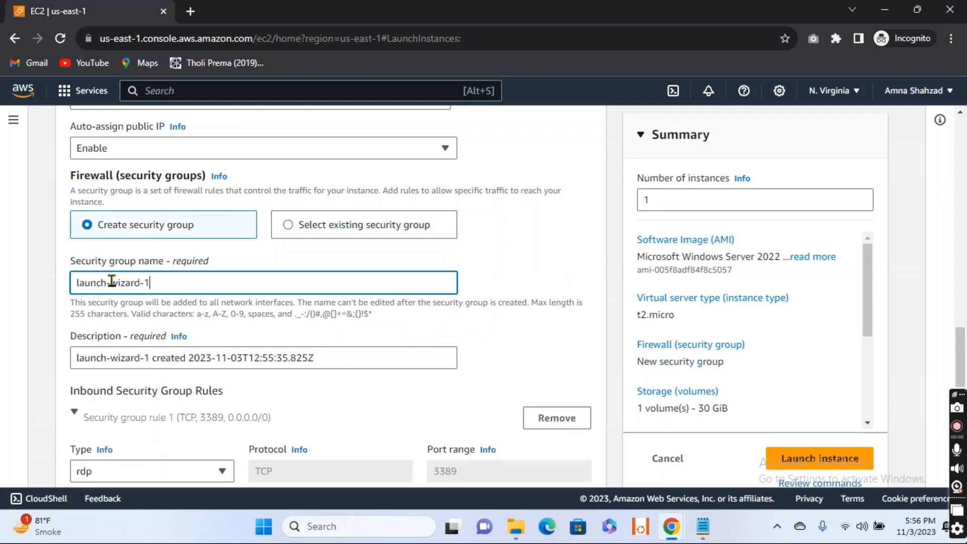
drag(112, 281, 57, 282)
key(BackSpace)
text(VPC-2-)
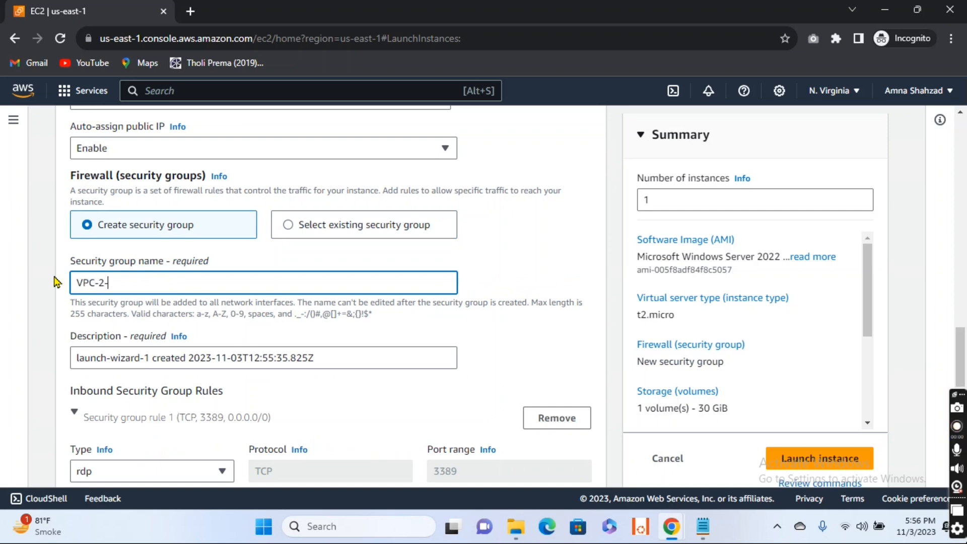
text(SG)
Clear the default description of the VPC-2-SG security group.
scroll(322, 224, down, 2)
drag(323, 246, 20, 252)
key(BackSpace)
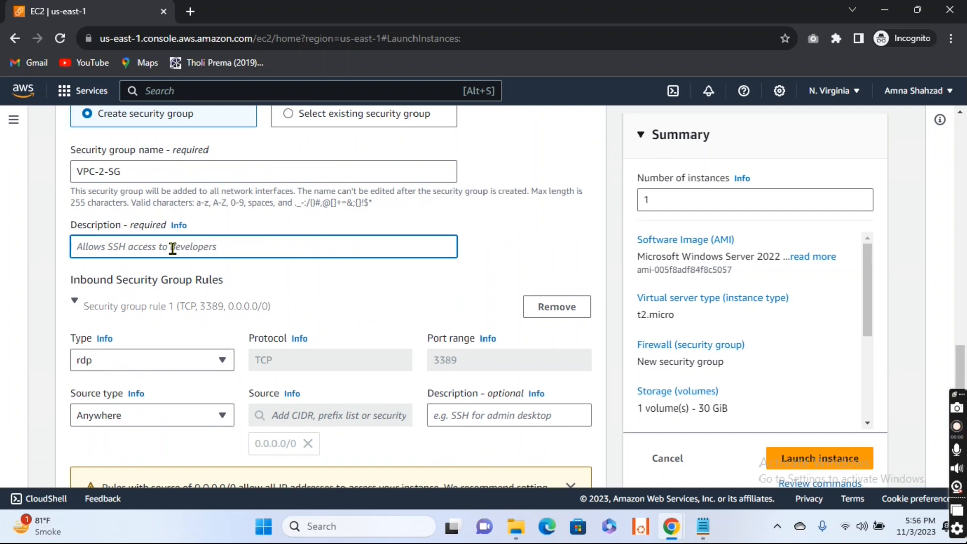
Describe the new security group as VPC and its inbound rdp rule as RDP.
text(VPC)
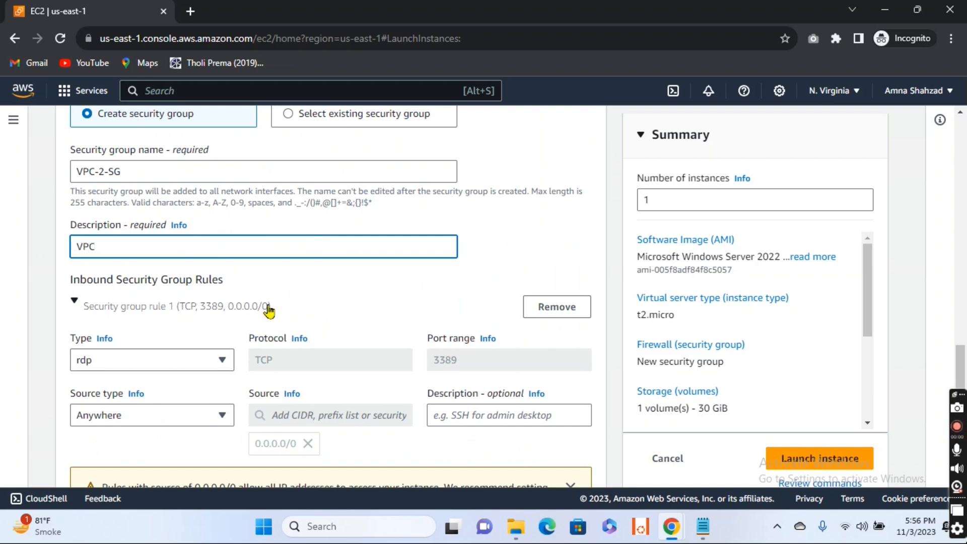
scroll(270, 310, down, 2)
click(467, 290)
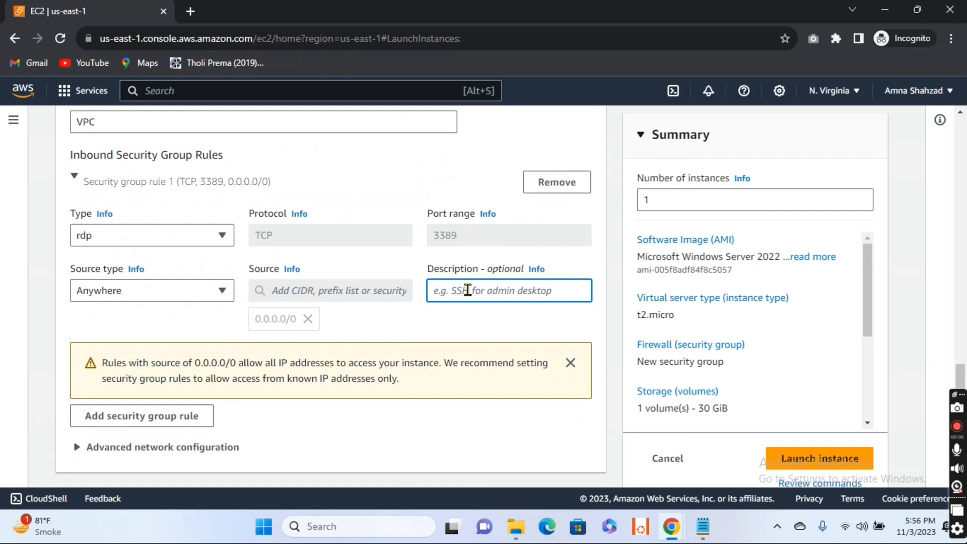
text(RDP)
scroll(302, 352, down, 1)
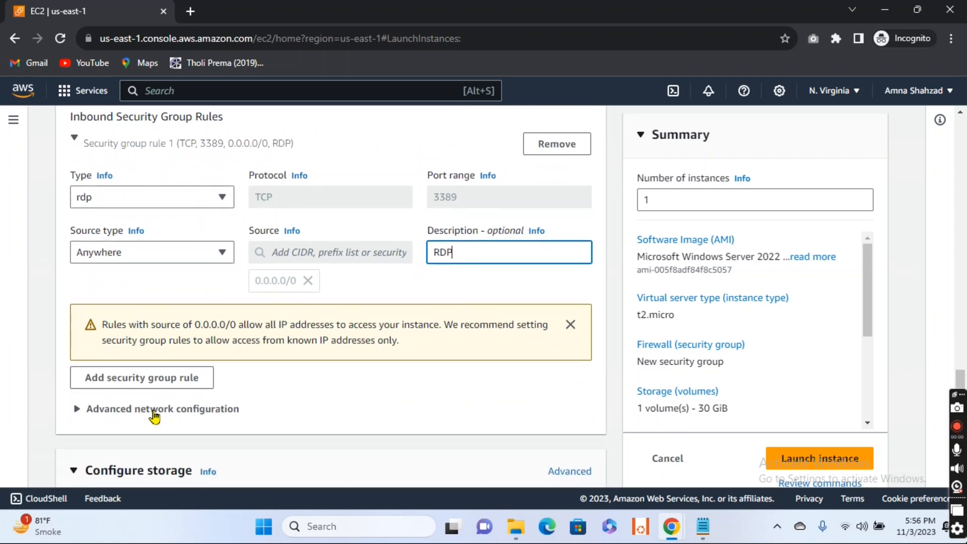
Add a second inbound rule of type All ICMP - IPv4 with source Anywhere and description ICMP.
click(110, 382)
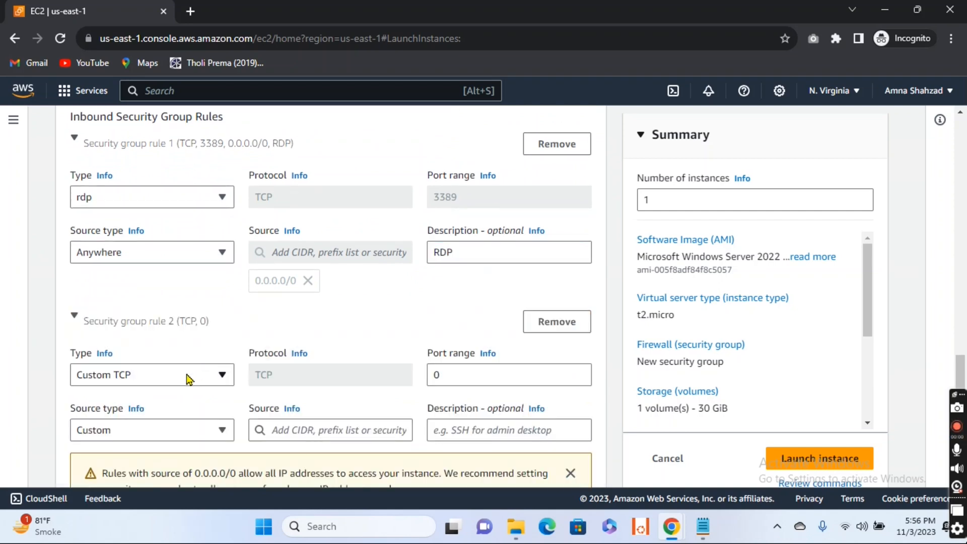
click(214, 377)
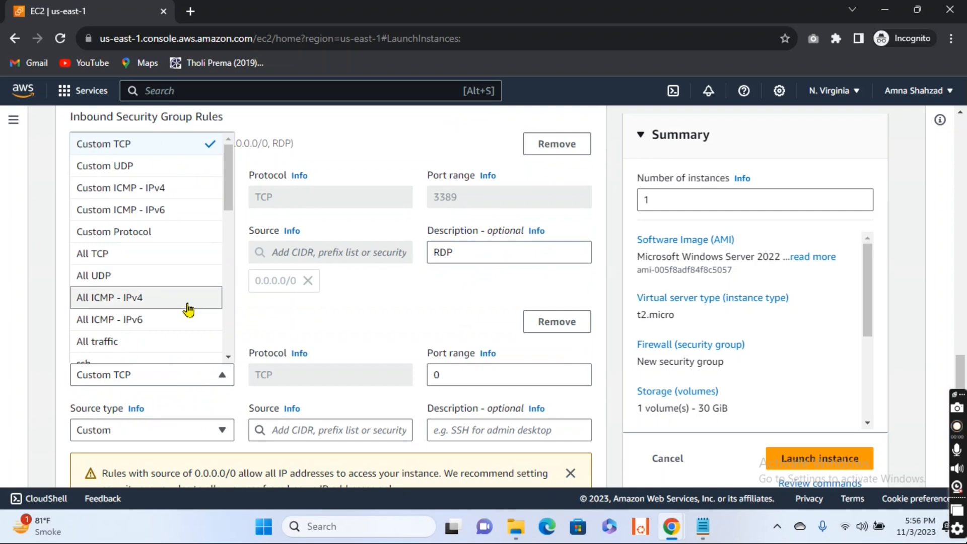
click(188, 302)
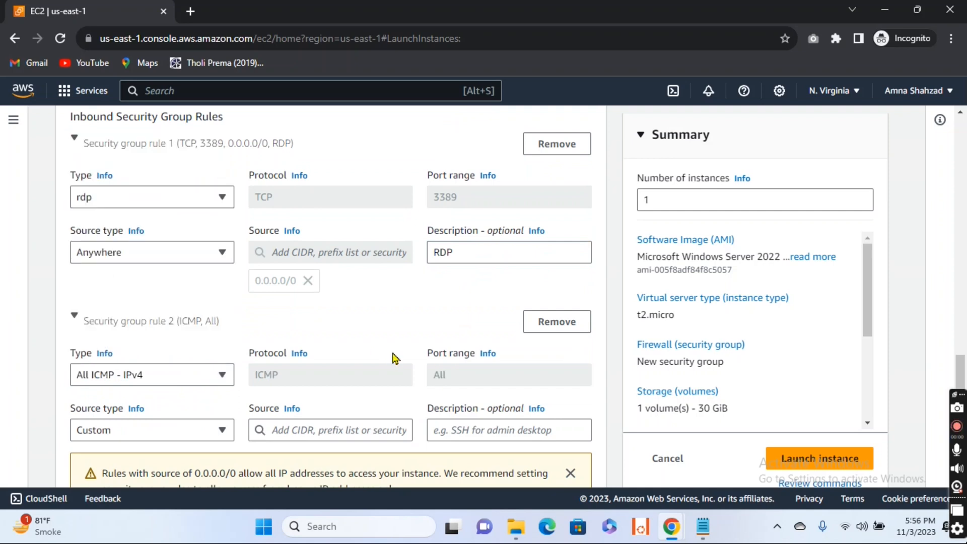
click(222, 436)
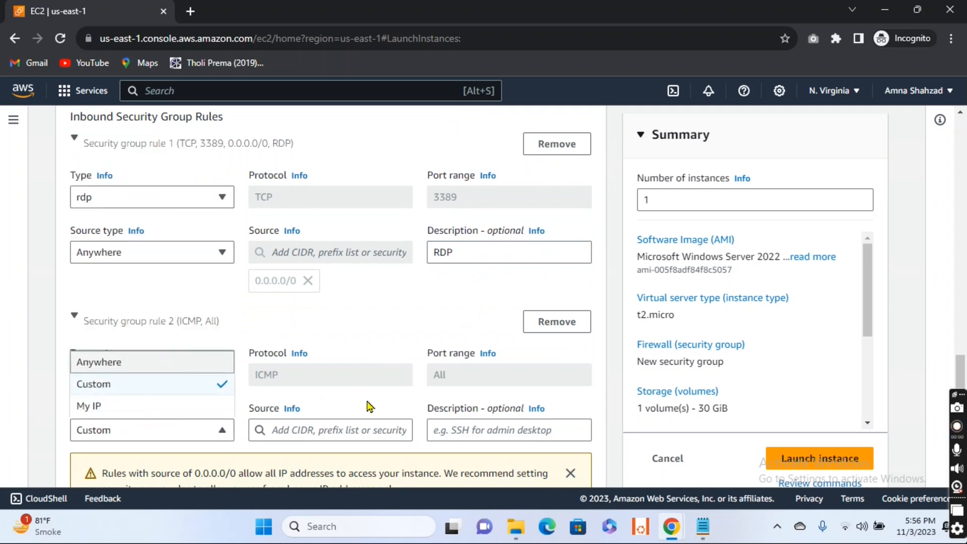
click(219, 368)
click(484, 427)
text(ICMP)
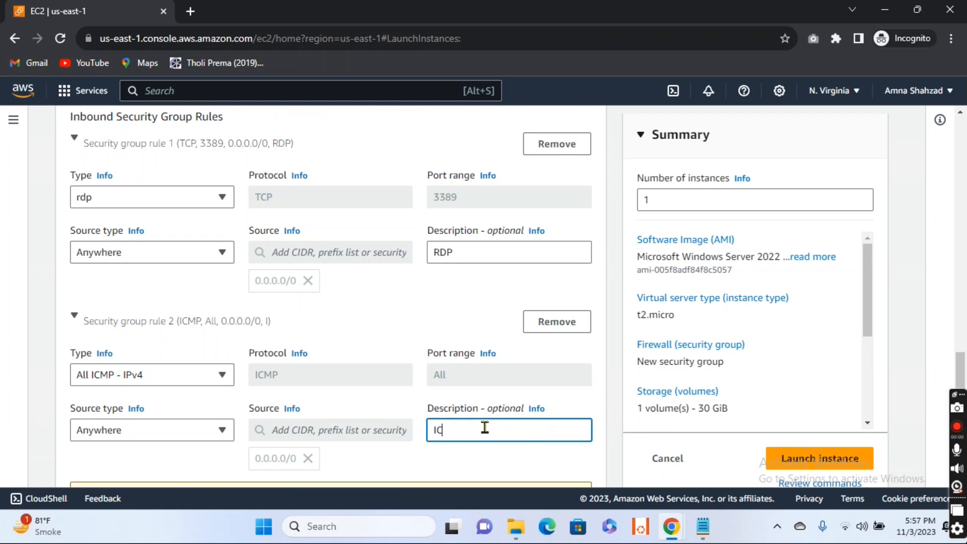
Add a third inbound rule of type HTTP with source Anywhere and description HTTP.
scroll(484, 427, down, 3)
click(156, 399)
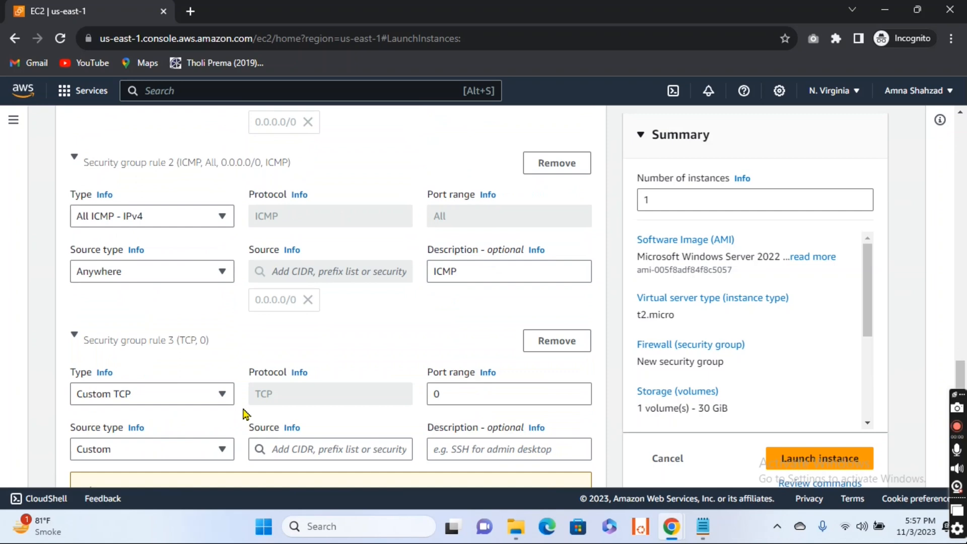
scroll(242, 410, down, 3)
click(222, 245)
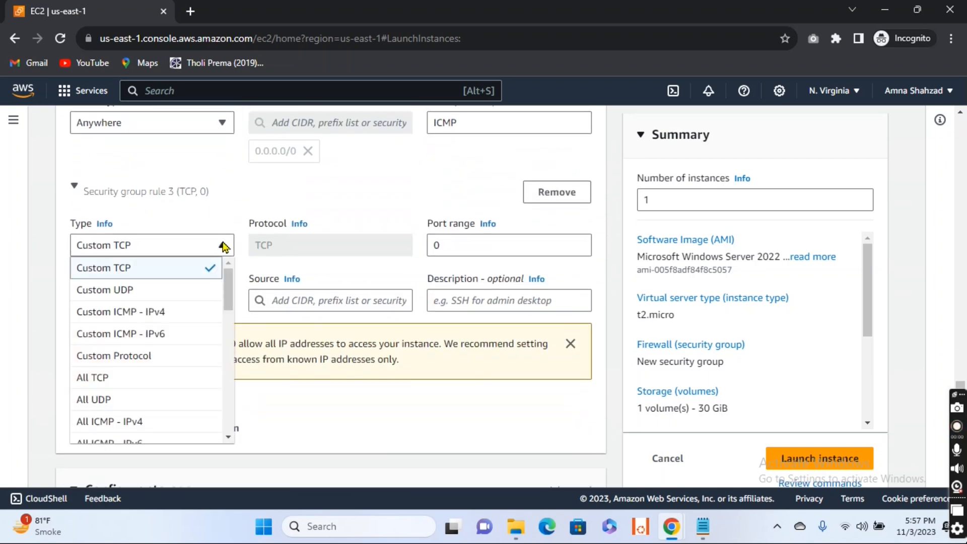
key(h)
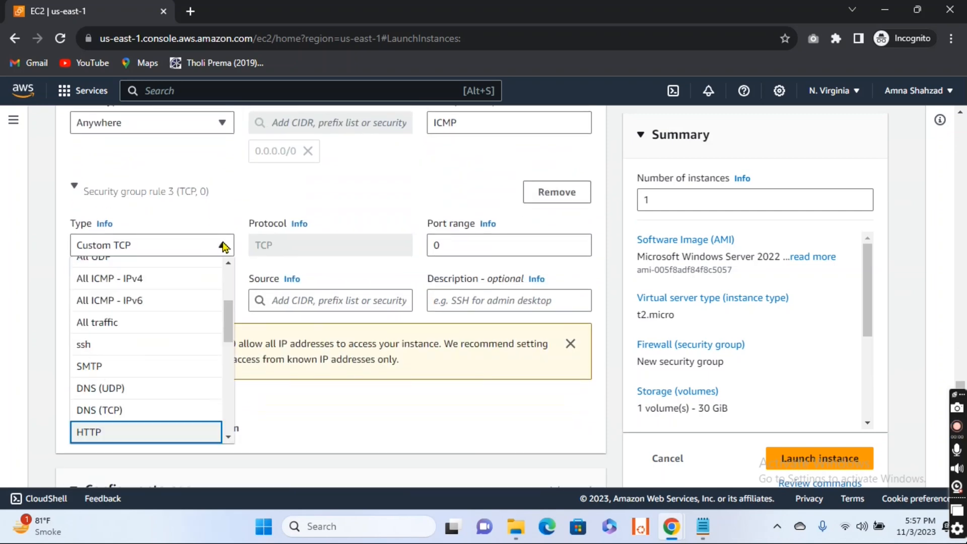
click(126, 432)
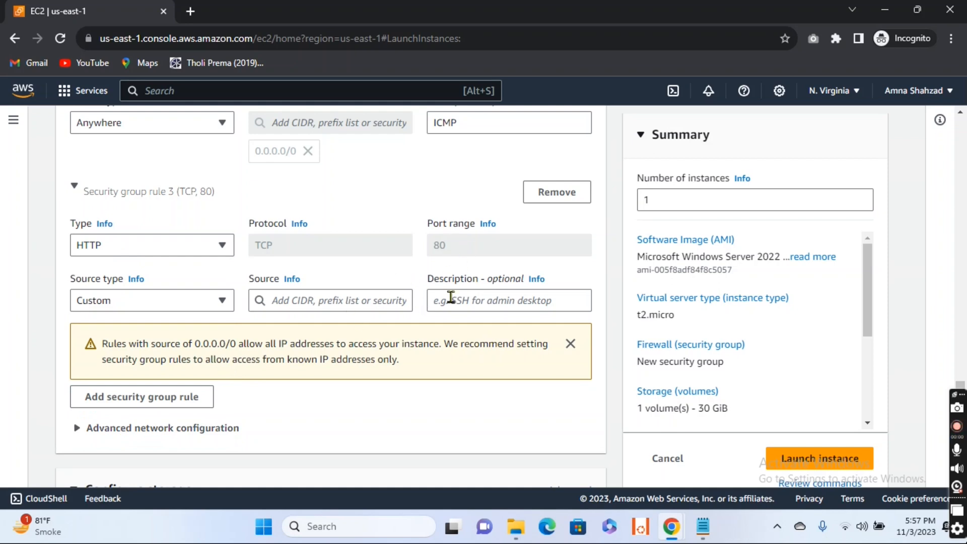
click(224, 302)
click(154, 323)
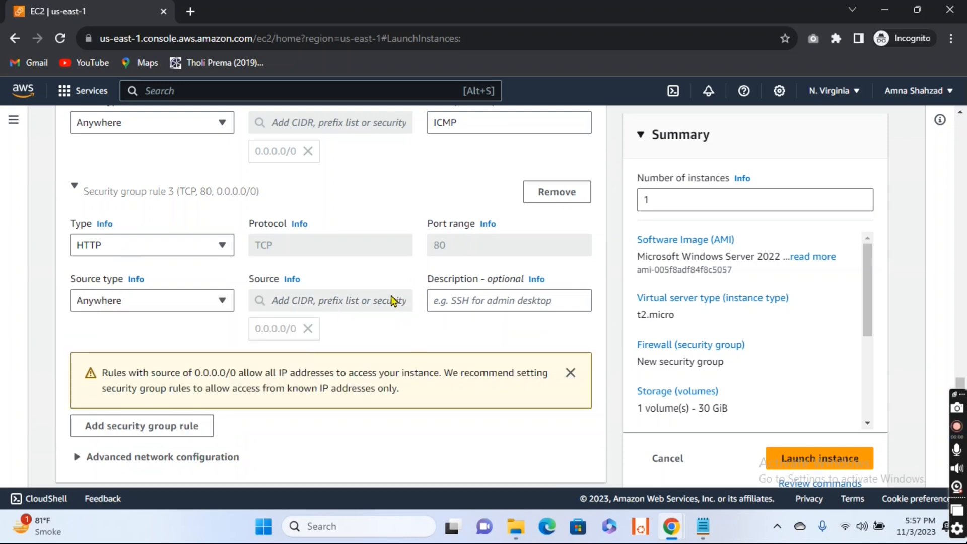
click(496, 293)
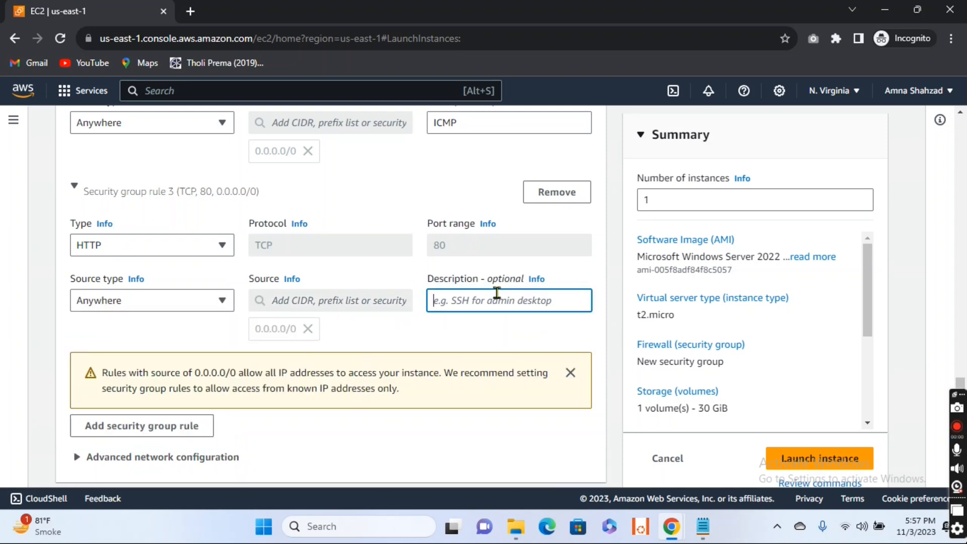
text(HTTP)
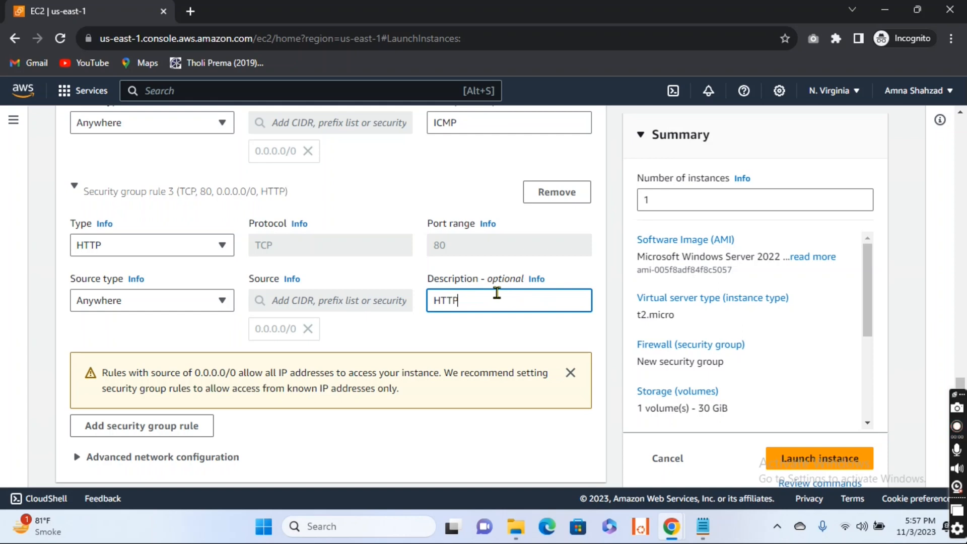
Launch the configured instance and refresh its status in the EC2 instances list.
scroll(667, 354, down, 5)
click(810, 466)
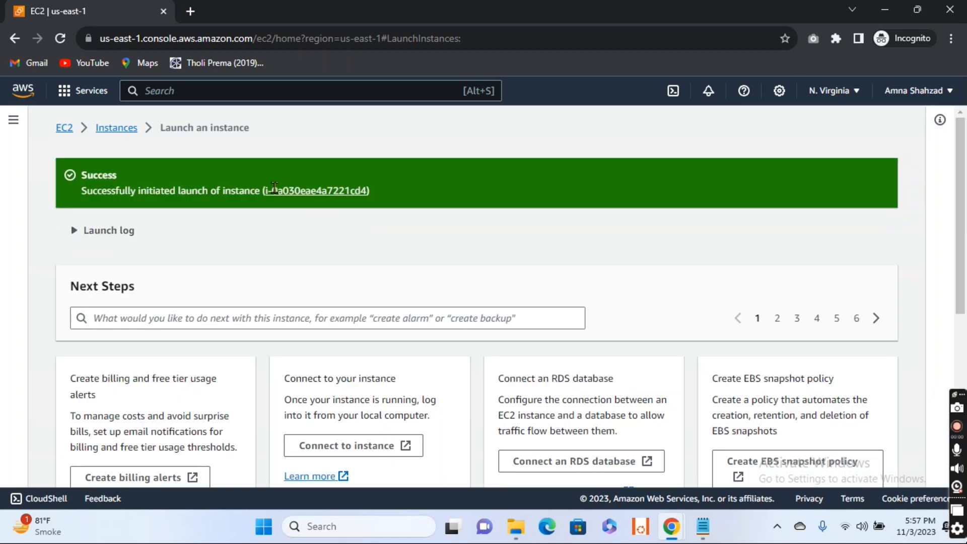
click(117, 129)
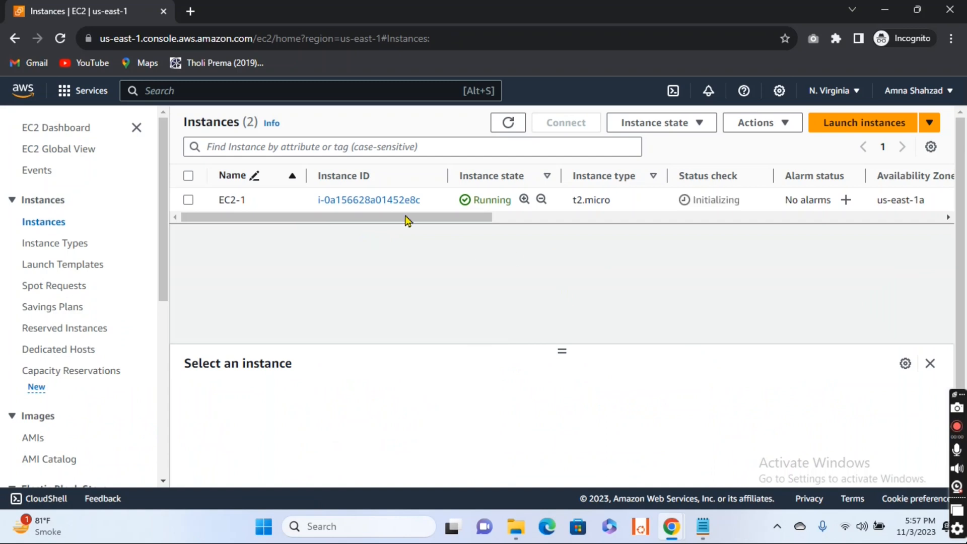
click(509, 124)
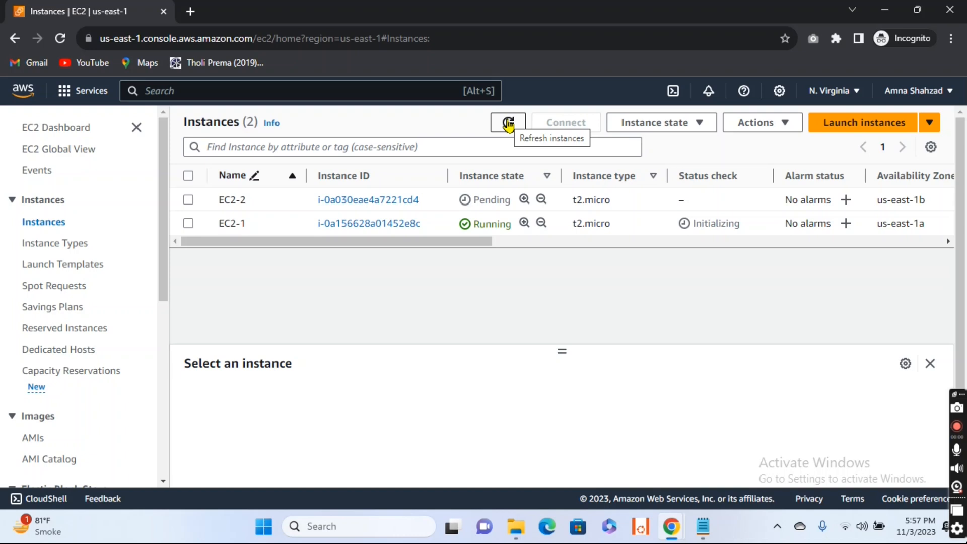
click(509, 124)
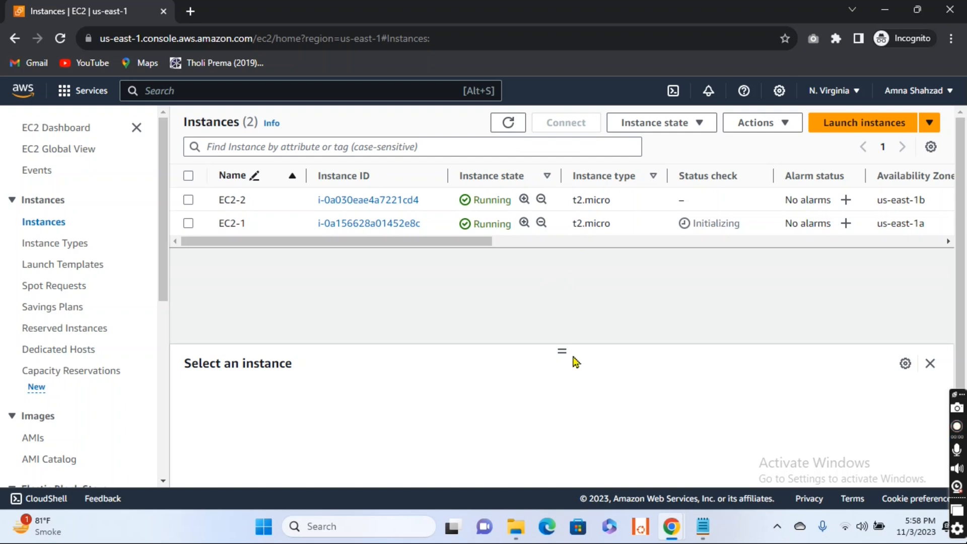
Copy EC2-1's public IPv4 address from its instance details into the empty Notepad note and start a new line.
click(702, 526)
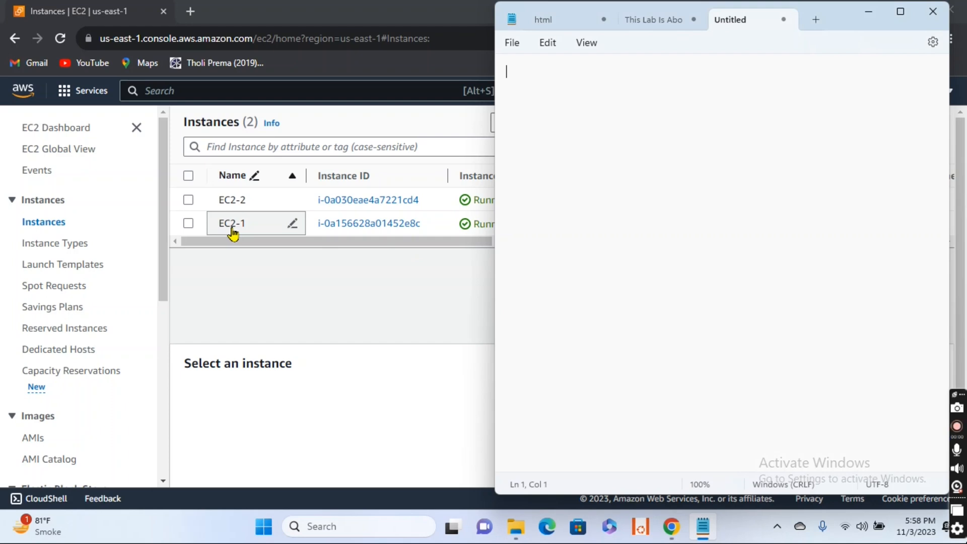
click(187, 223)
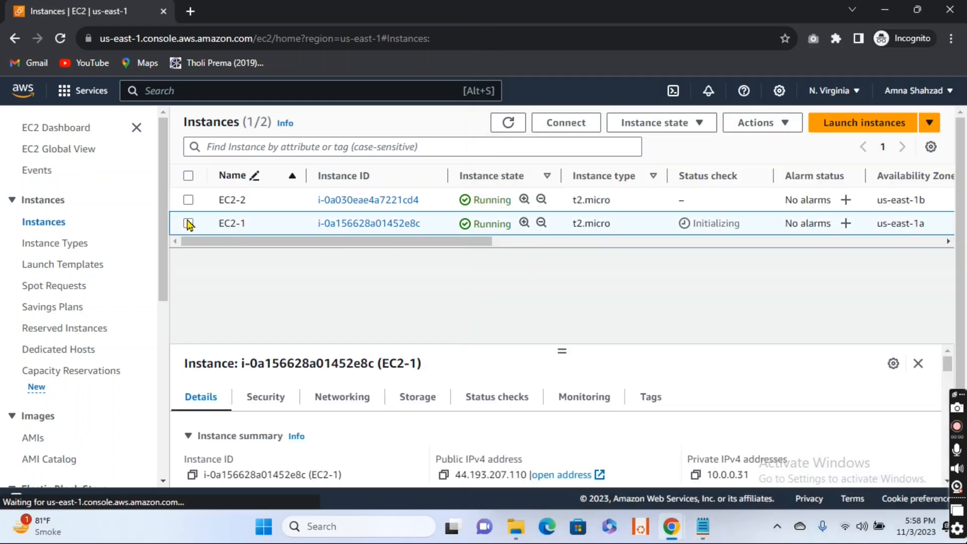
click(443, 474)
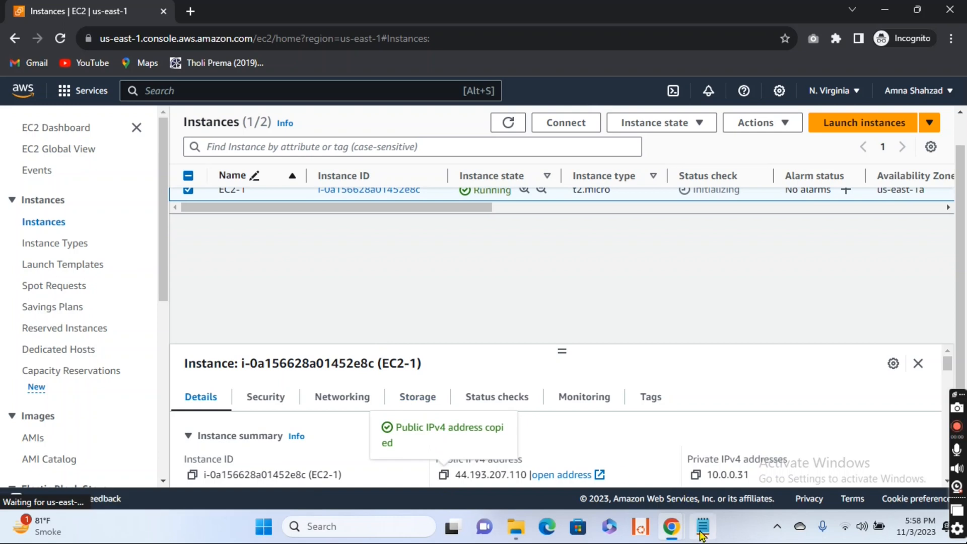
mouse_move(702, 526)
click(699, 471)
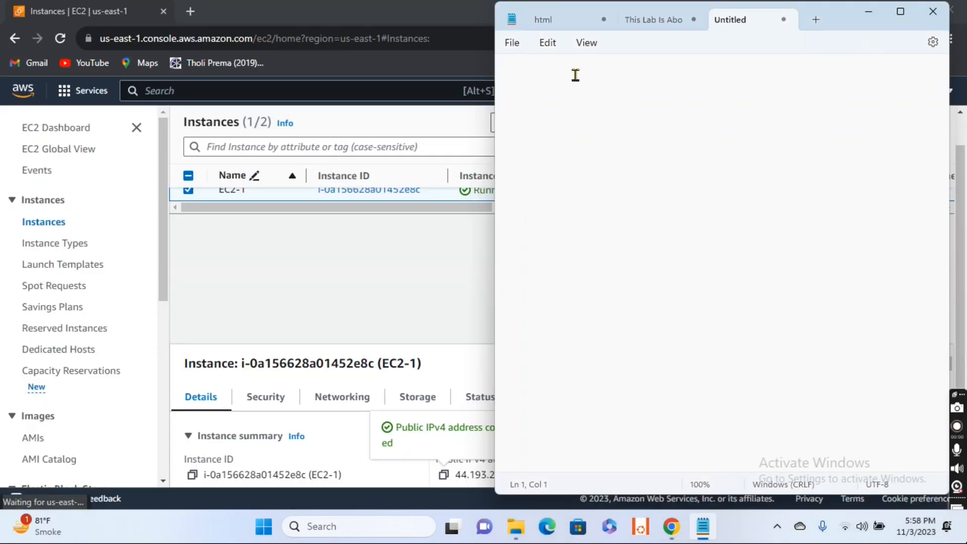
key(ctrl+v)
key(Return)
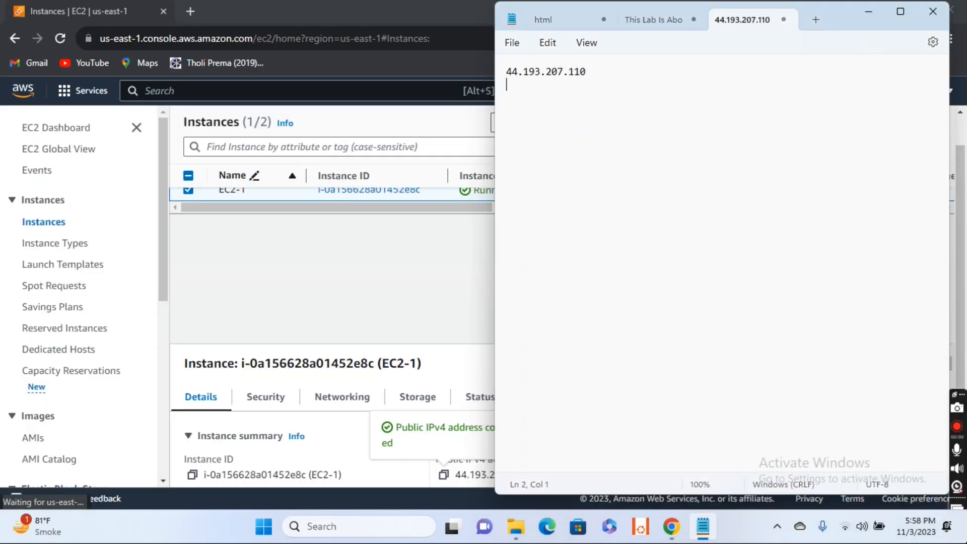
Copy EC2-1's private IPv4 address onto the second line of the Notepad note, followed by several blank lines.
click(409, 278)
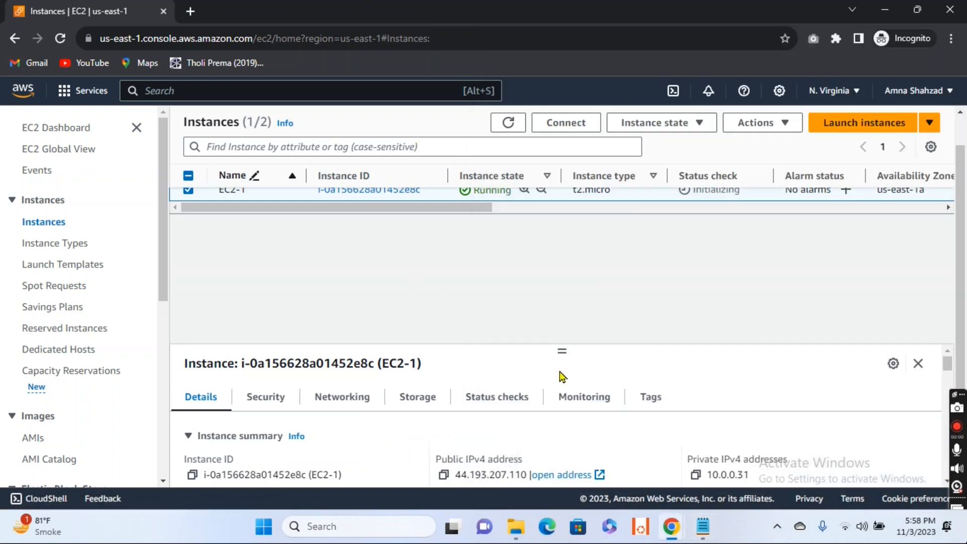
click(695, 476)
mouse_move(703, 526)
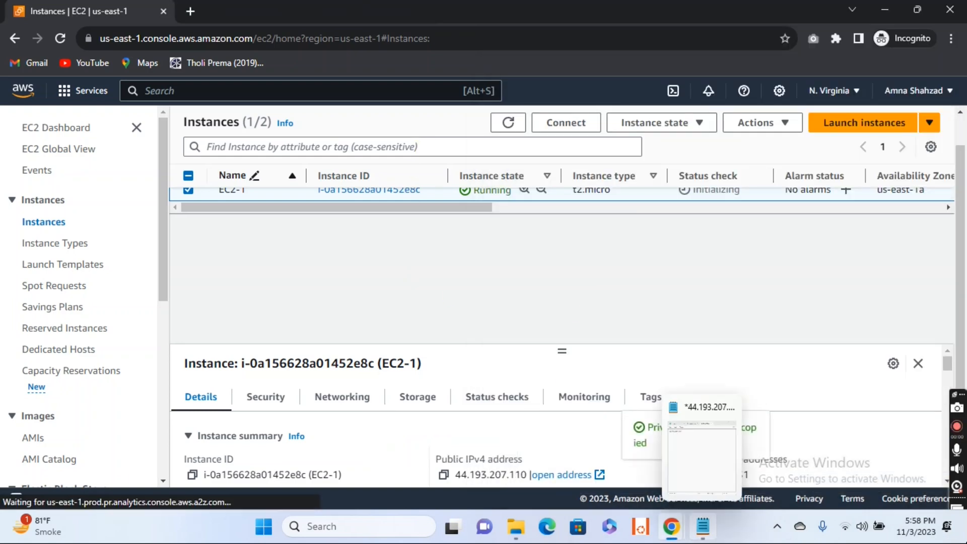
click(686, 452)
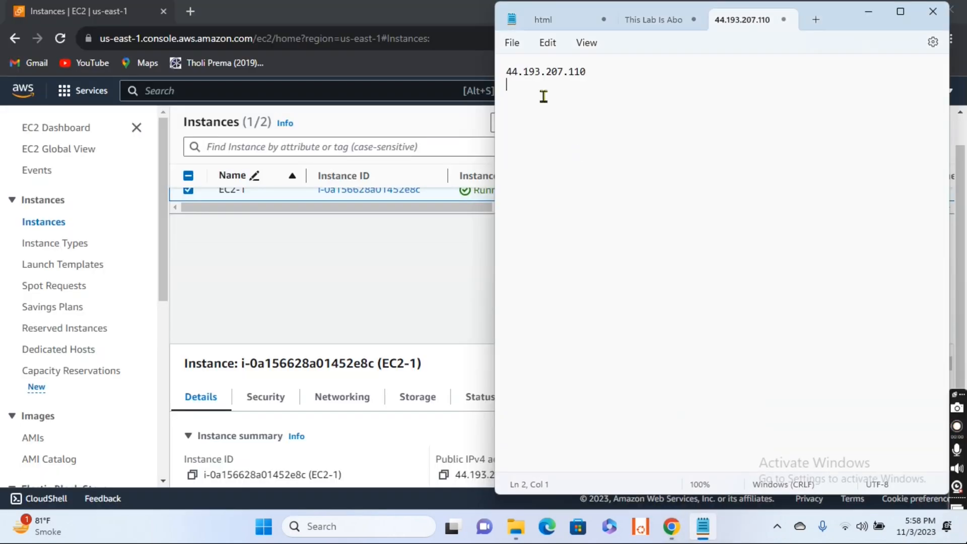
key(ctrl+v)
key(Return)
key(Return)
key(Return)
key(Return)
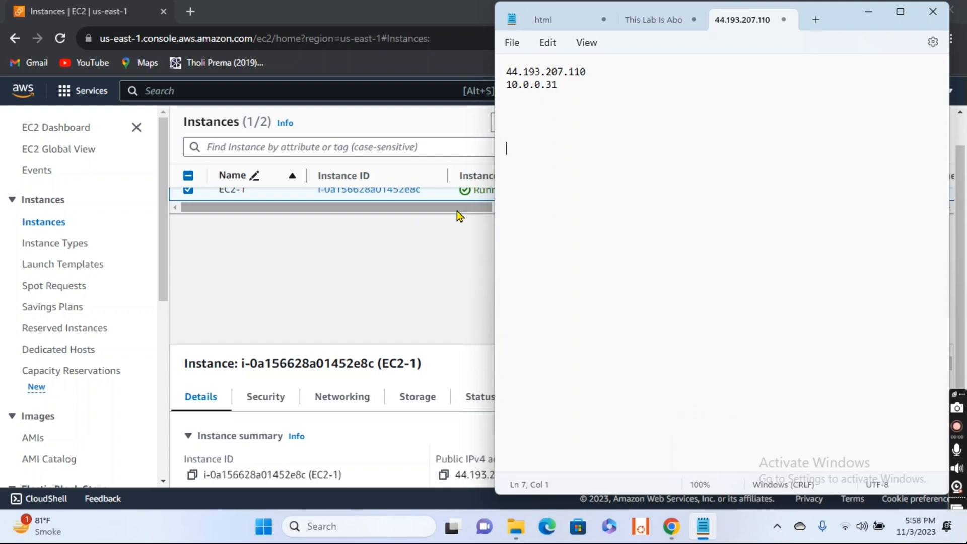
Select only EC2-2 in the instances list and copy its public IPv4 address into the Notepad note below the blank lines.
click(406, 260)
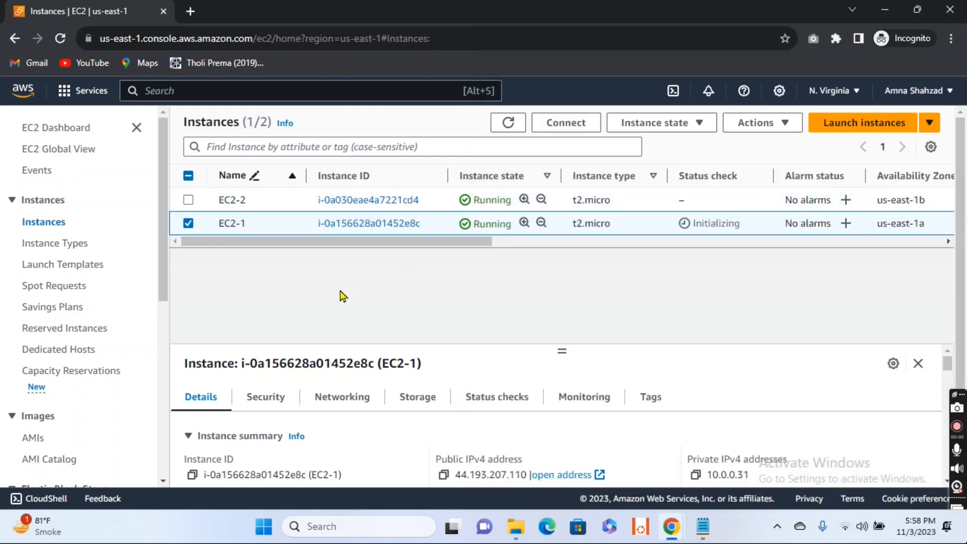
click(190, 225)
click(189, 202)
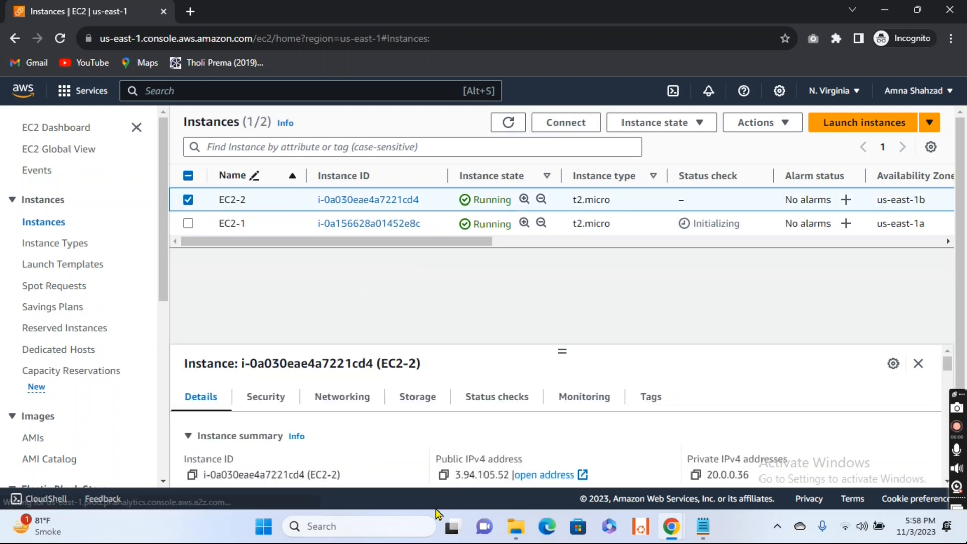
click(443, 474)
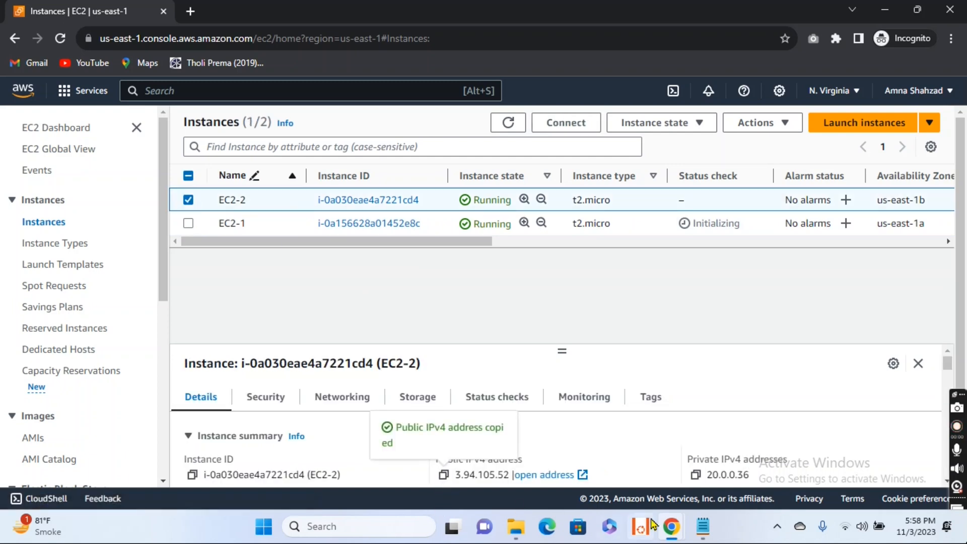
click(703, 526)
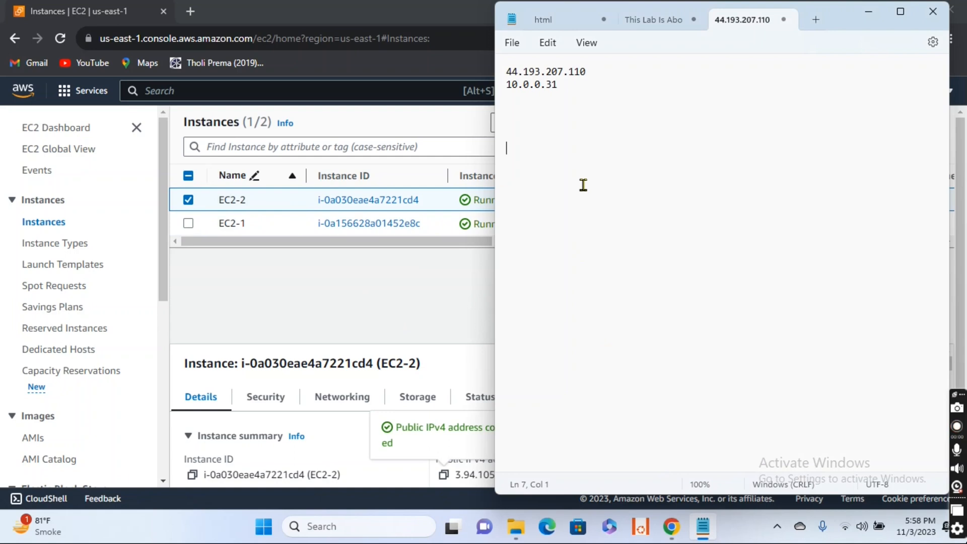
key(ctrl+v)
Copy EC2-2's private IPv4 address into the Notepad note directly below its public address and add another blank line above the pair.
click(282, 290)
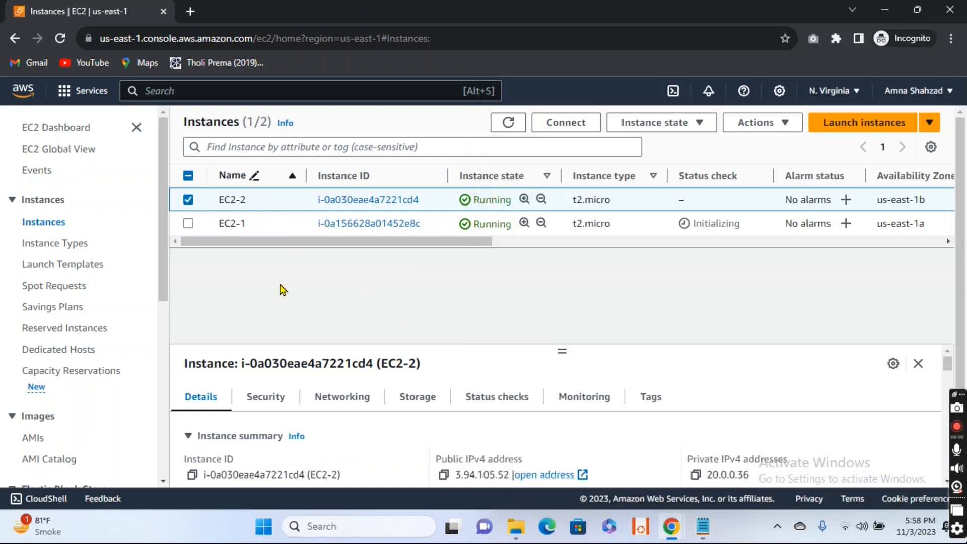
click(696, 476)
mouse_move(702, 526)
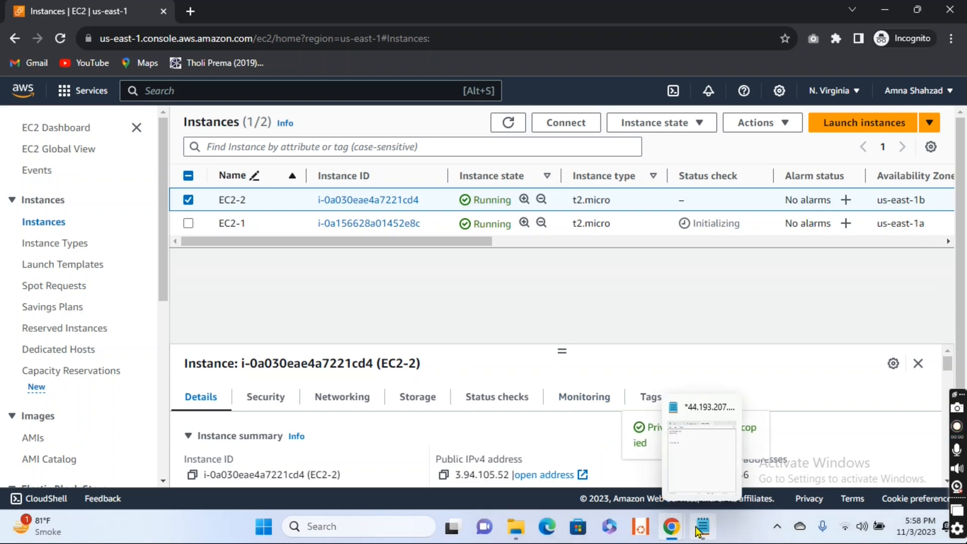
click(707, 464)
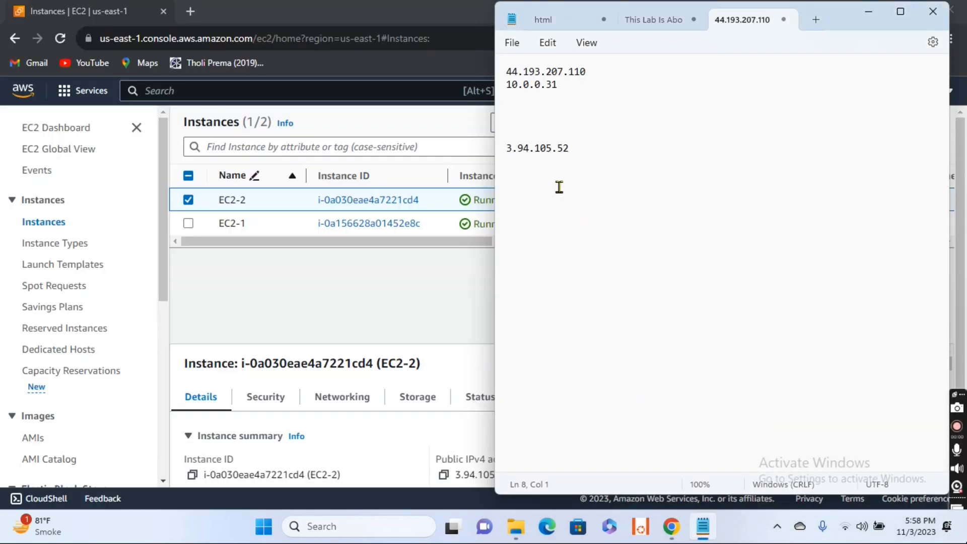
key(ctrl+v)
key(Return)
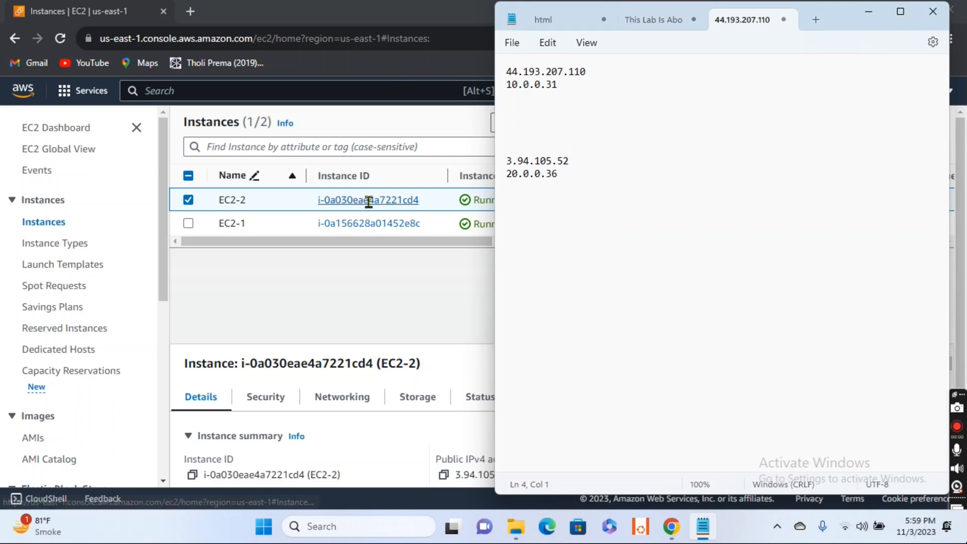
Refresh the EC2 instances list and open the RDP client connection options for EC2-1 only.
click(347, 306)
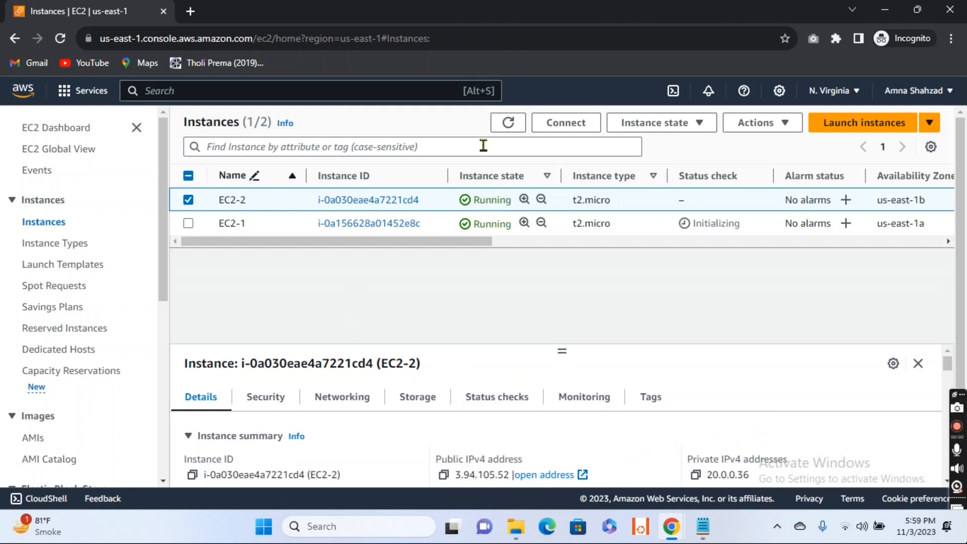
click(518, 131)
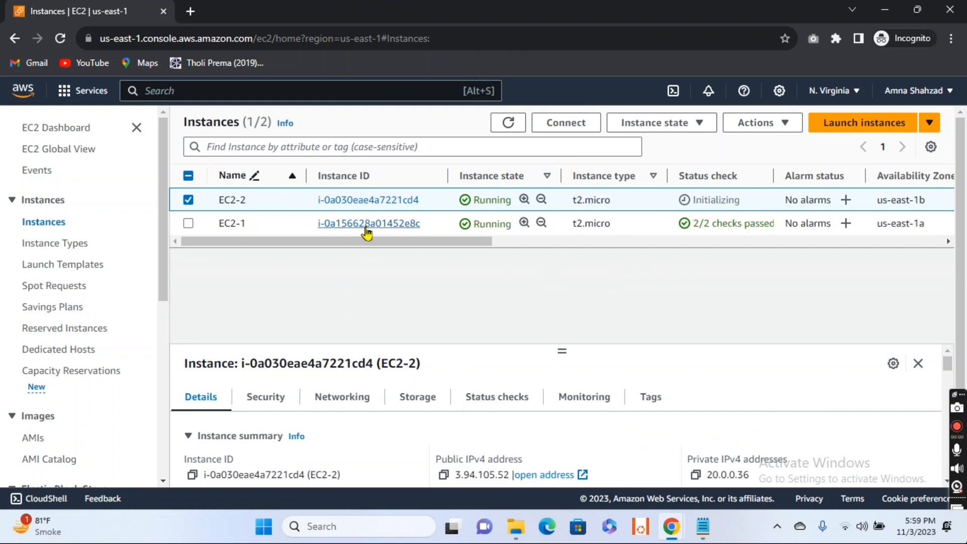
click(187, 202)
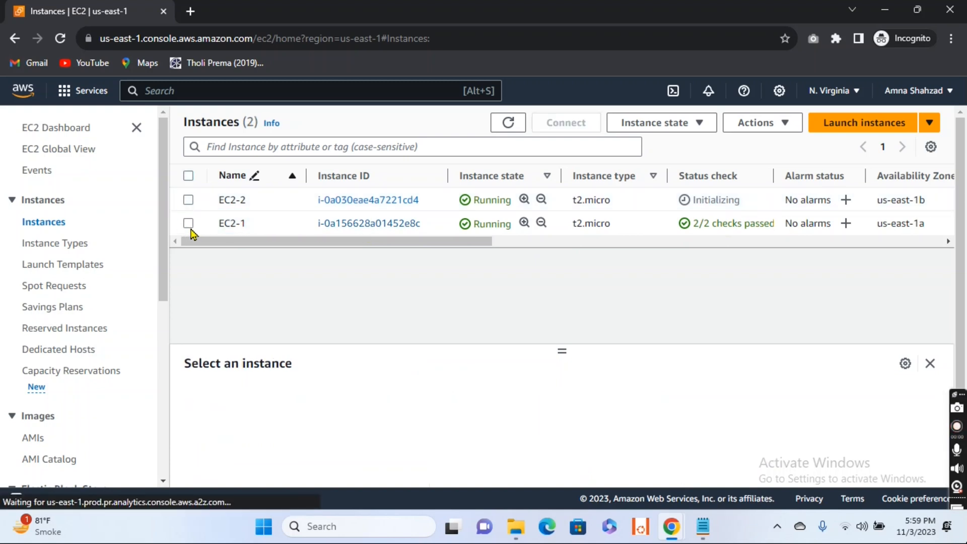
click(189, 224)
click(573, 129)
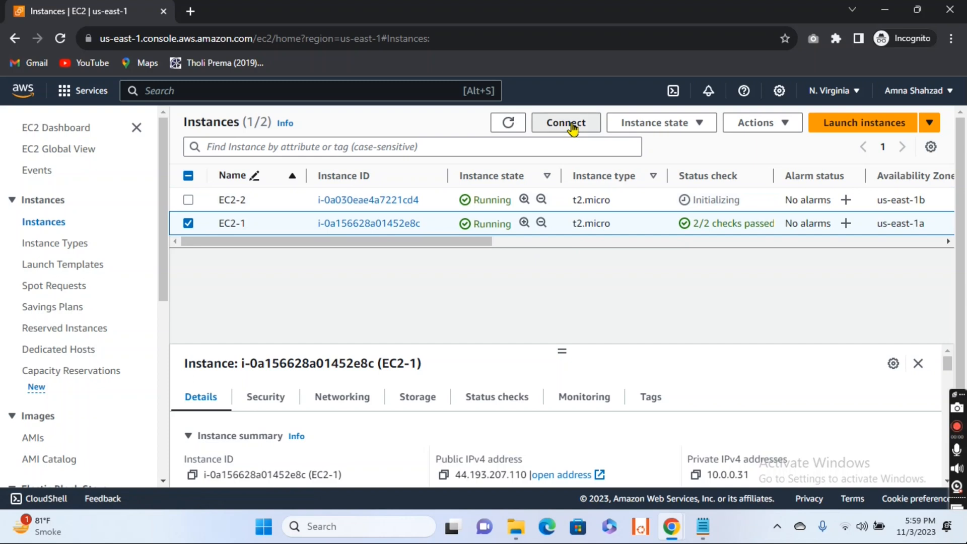
scroll(478, 295, down, 3)
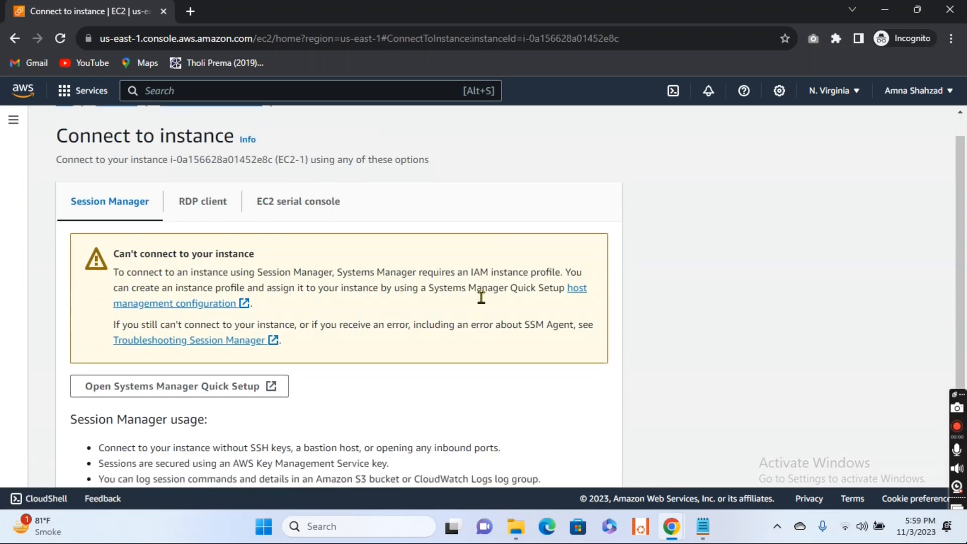
scroll(484, 302, up, 3)
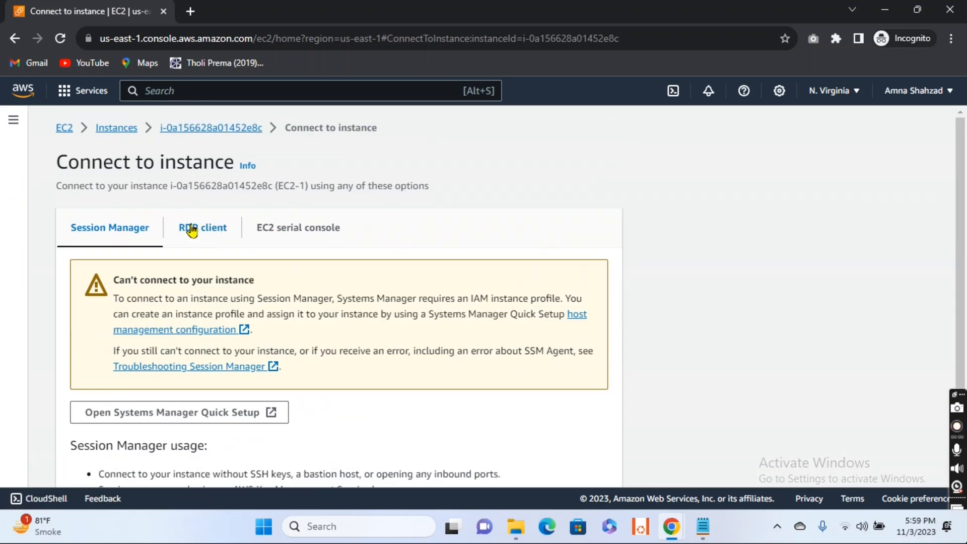
click(203, 229)
scroll(345, 301, down, 2)
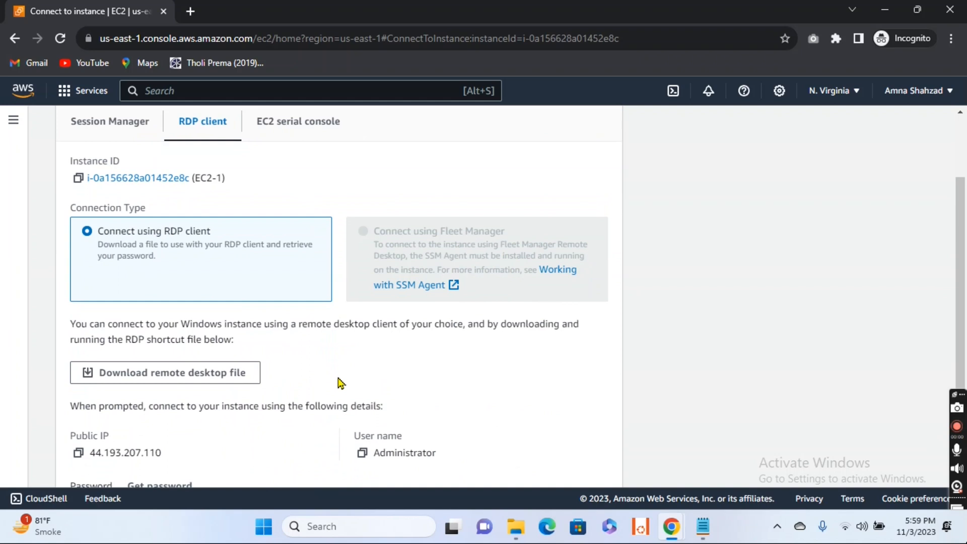
Decrypt EC2-1's Windows administrator password by uploading EC2-Keypair.pem as the private key file.
scroll(310, 384, down, 1)
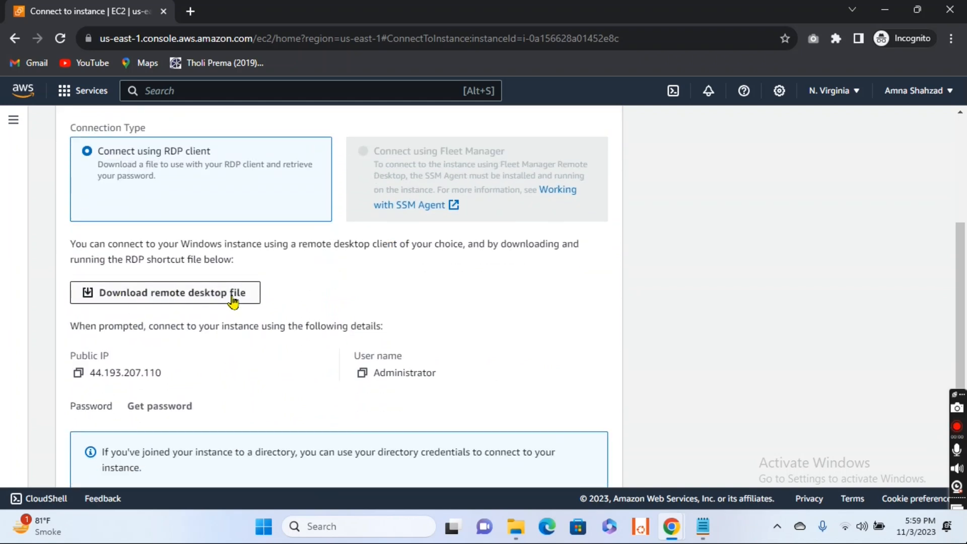
click(156, 409)
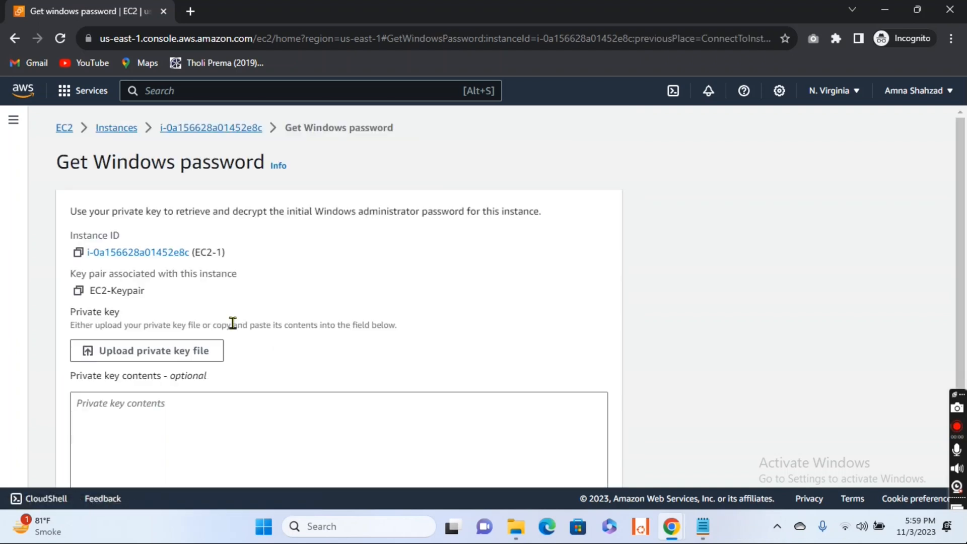
click(151, 361)
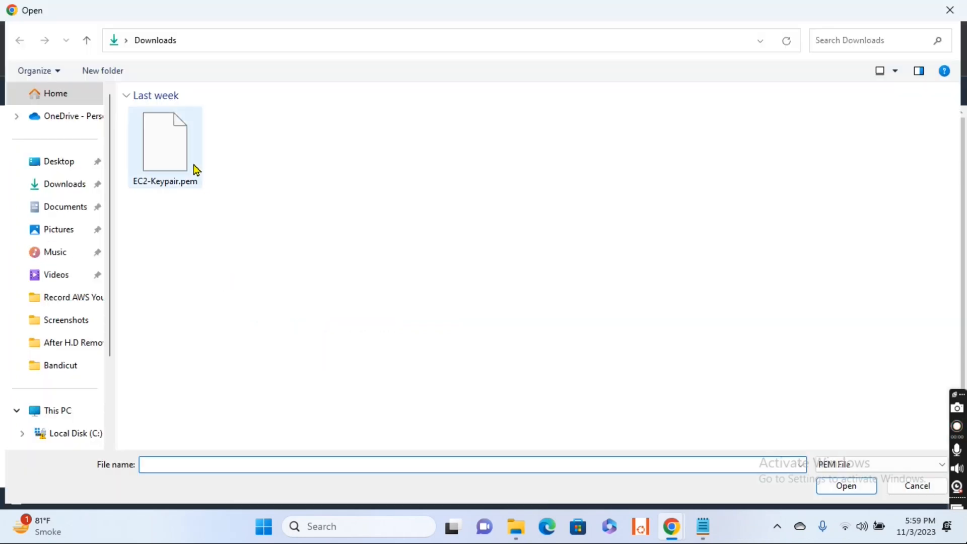
click(194, 158)
click(852, 488)
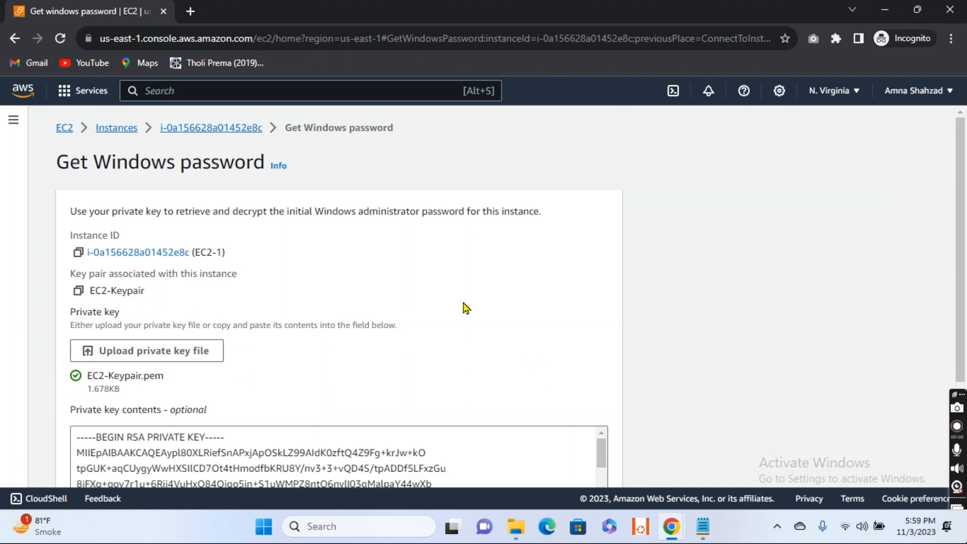
scroll(463, 305, down, 8)
click(573, 463)
Copy EC2-1's decrypted administrator password into the Notepad note on the line below its private IP address.
scroll(324, 309, down, 2)
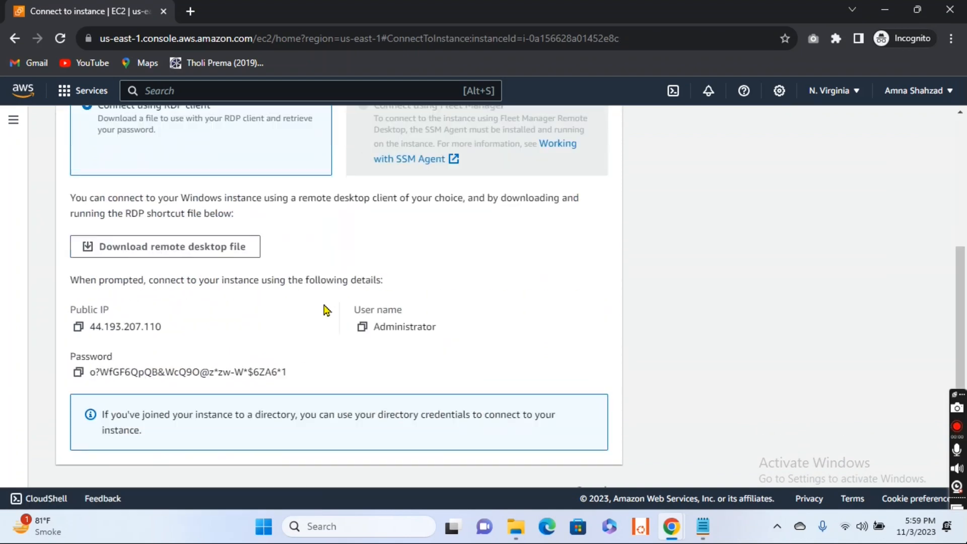
scroll(324, 310, down, 1)
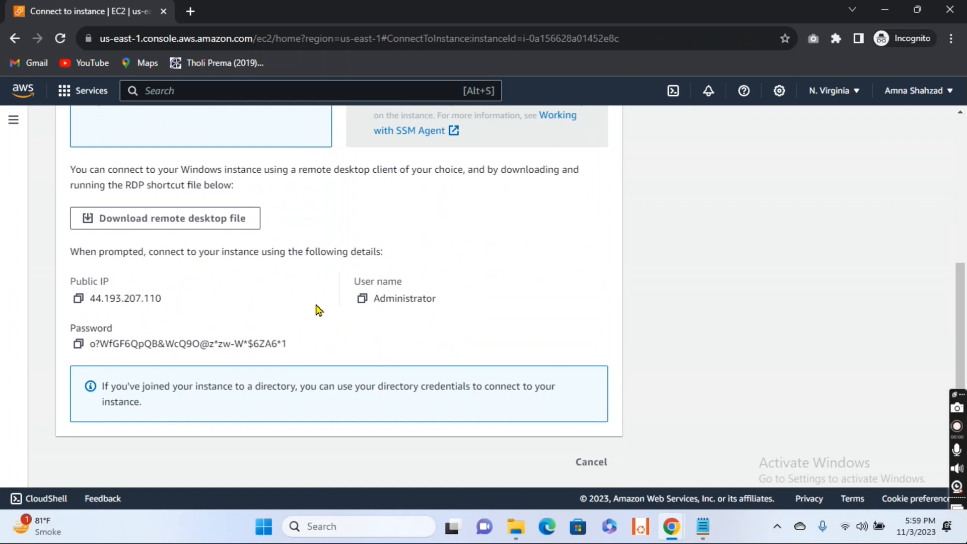
click(78, 345)
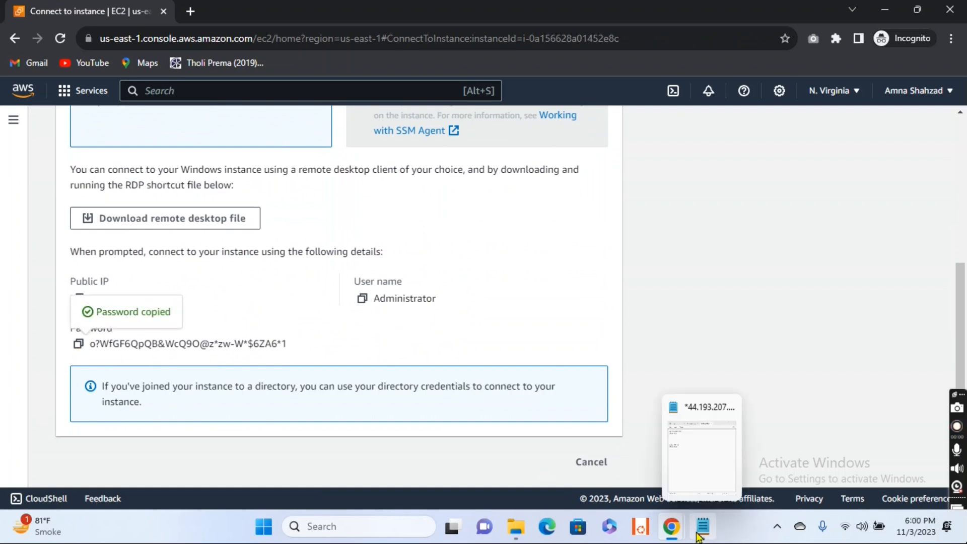
click(704, 456)
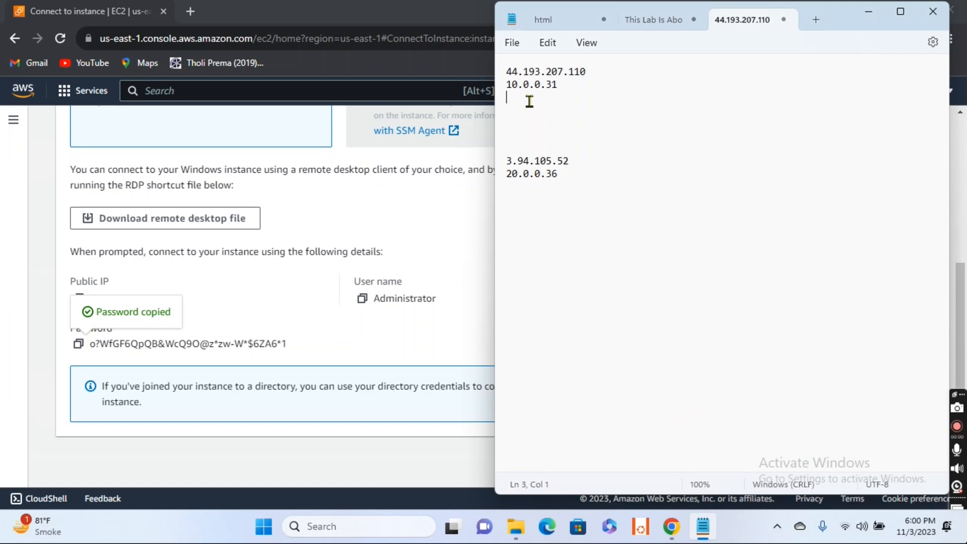
key(ctrl+v)
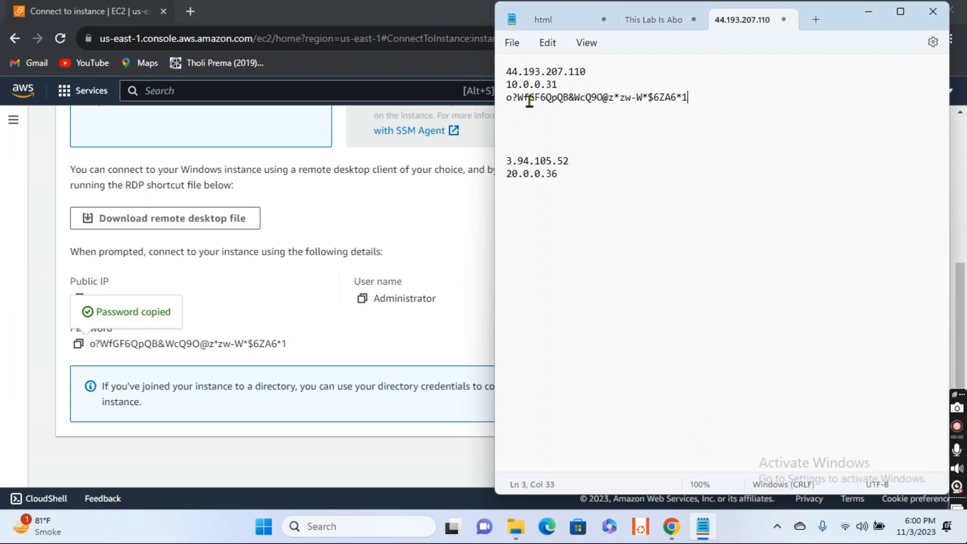
Return to the EC2 instances list, refresh its status and select EC2-1.
click(384, 214)
scroll(512, 288, up, 5)
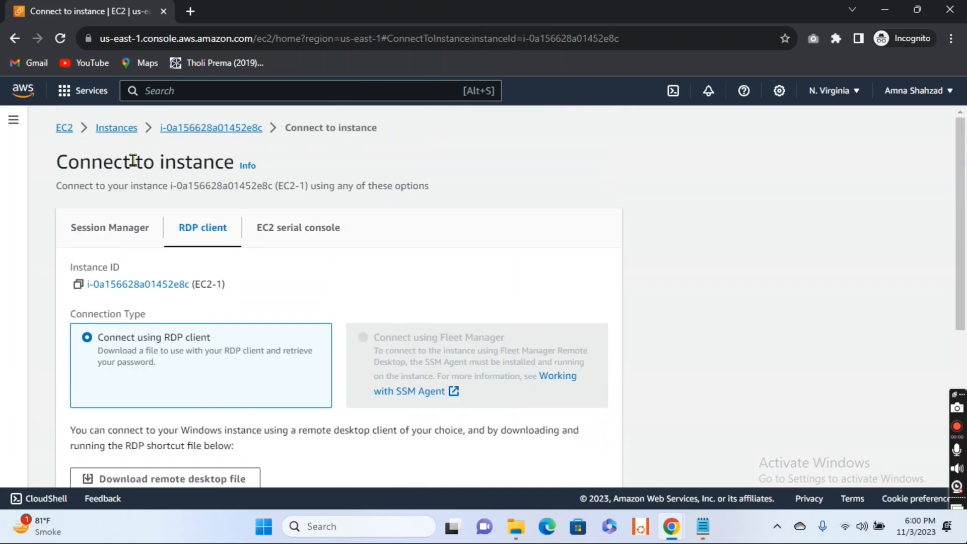
click(116, 130)
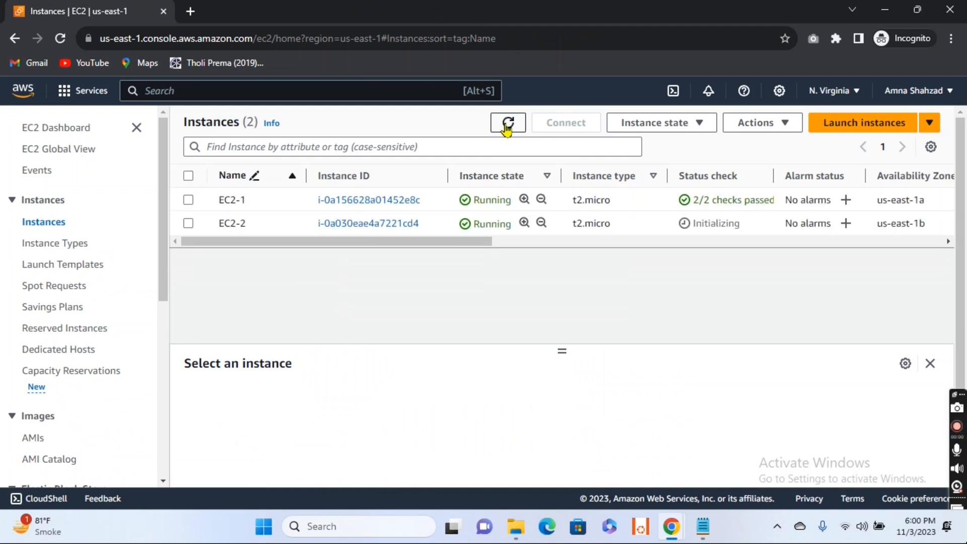
click(507, 126)
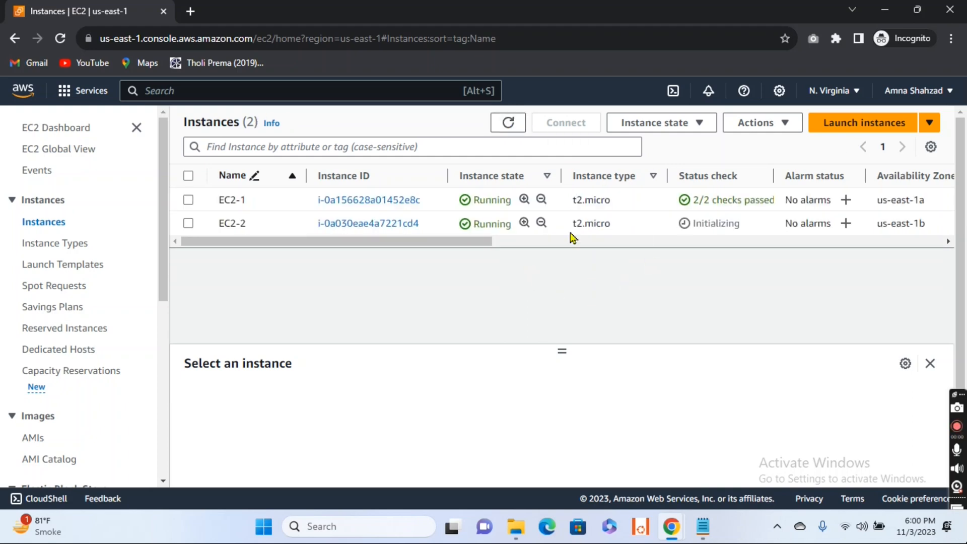
click(189, 200)
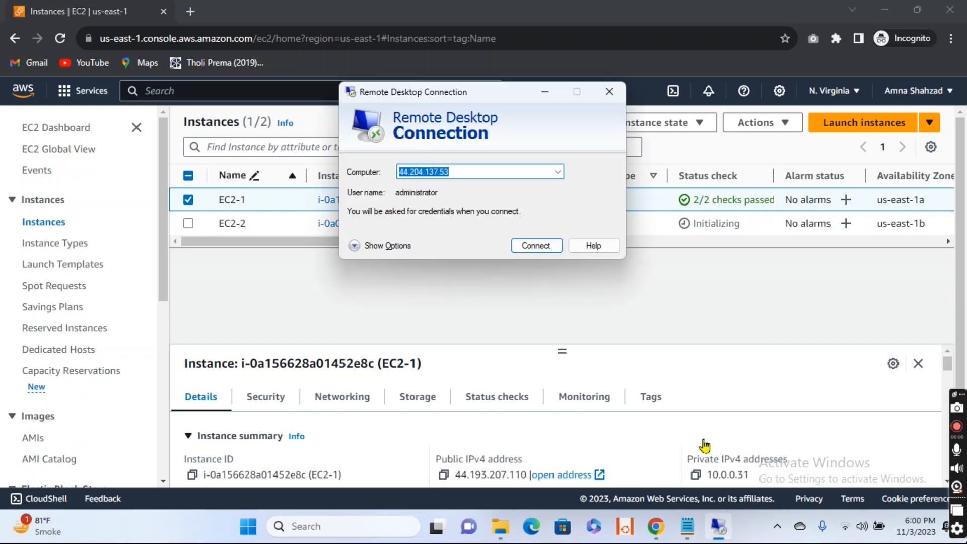
Copy EC2-1's public IP 44.193.207.110 from the Notepad note into Remote Desktop Connection as the computer and start connecting.
mouse_move(717, 526)
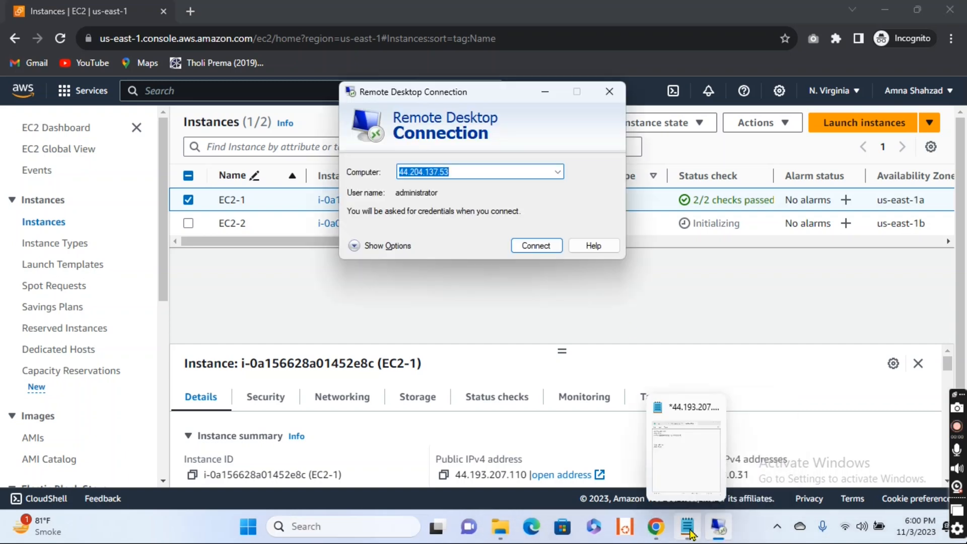
click(686, 479)
drag(598, 71, 498, 75)
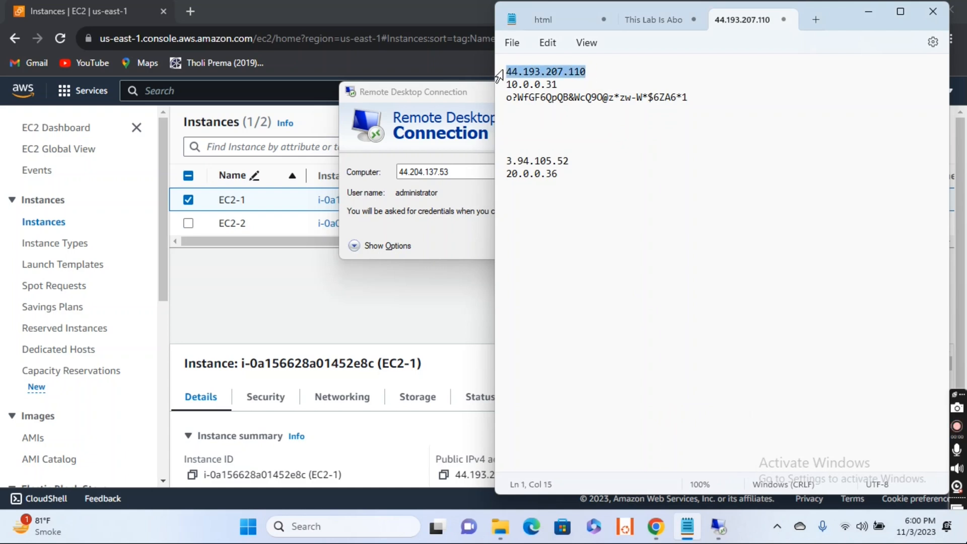
click(465, 192)
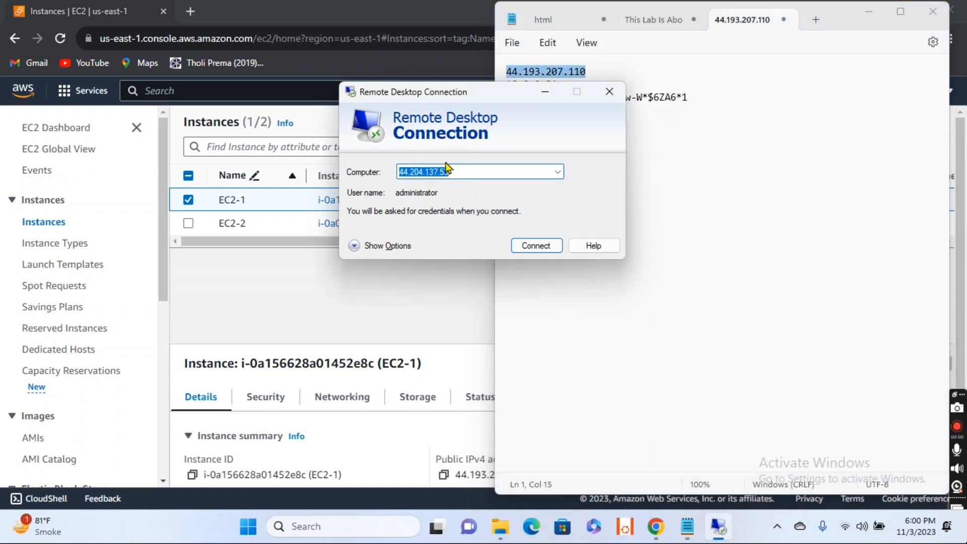
key(ctrl+v)
click(531, 246)
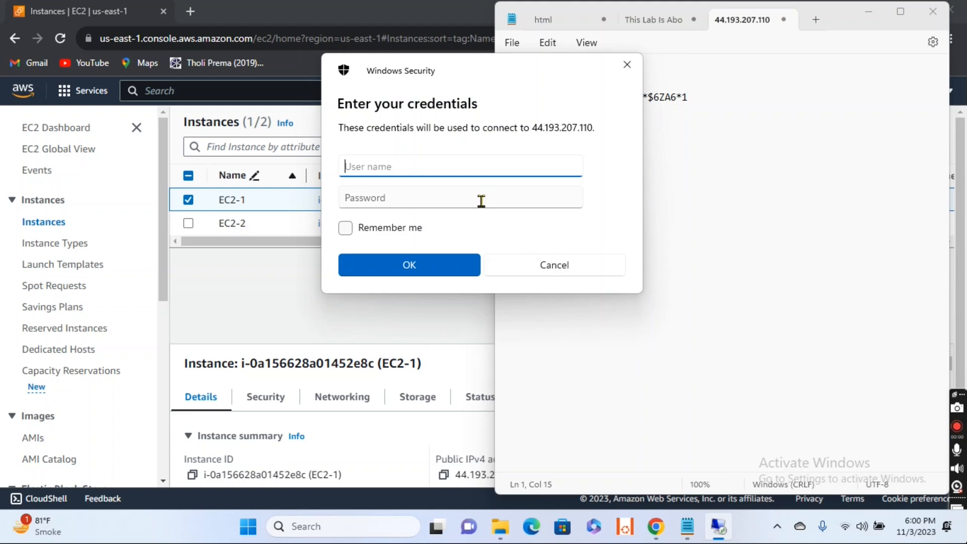
Sign in as administrator with the account password copied from the Notepad note, and accept the certificate warning to connect.
text(administrator)
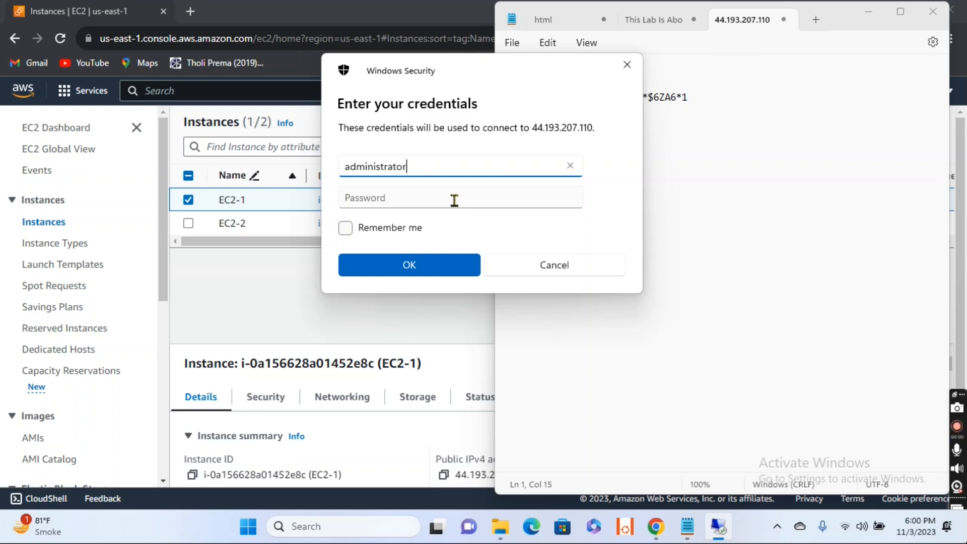
click(670, 163)
drag(699, 97, 503, 98)
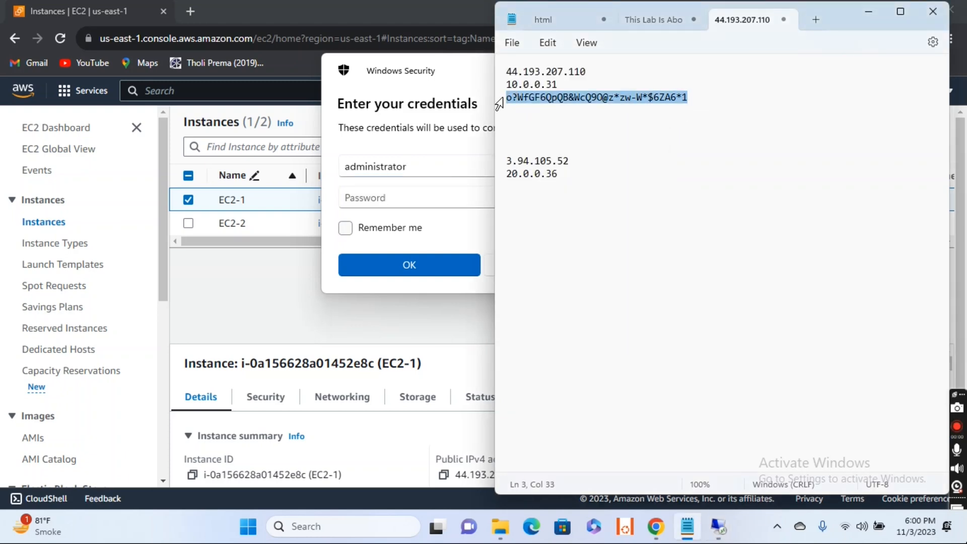
click(387, 197)
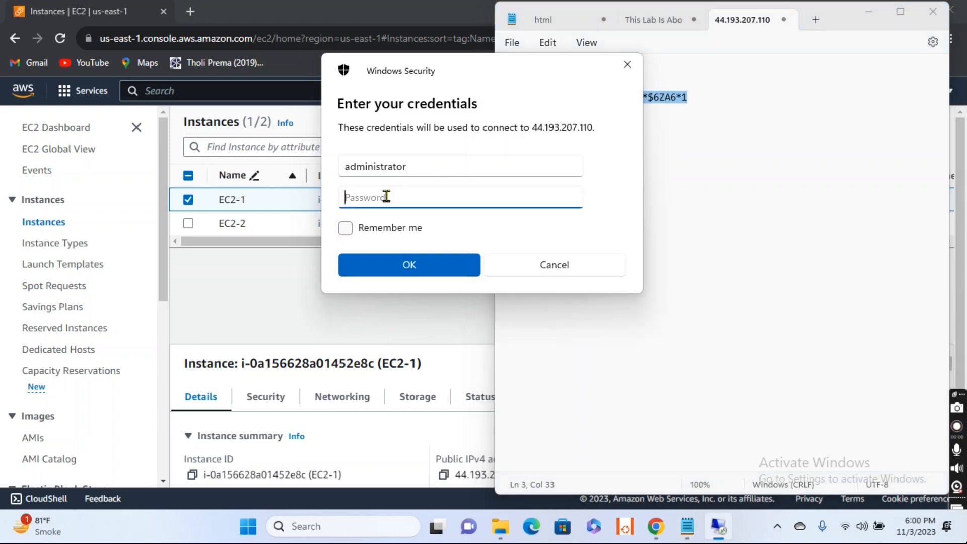
key(ctrl+v)
click(408, 265)
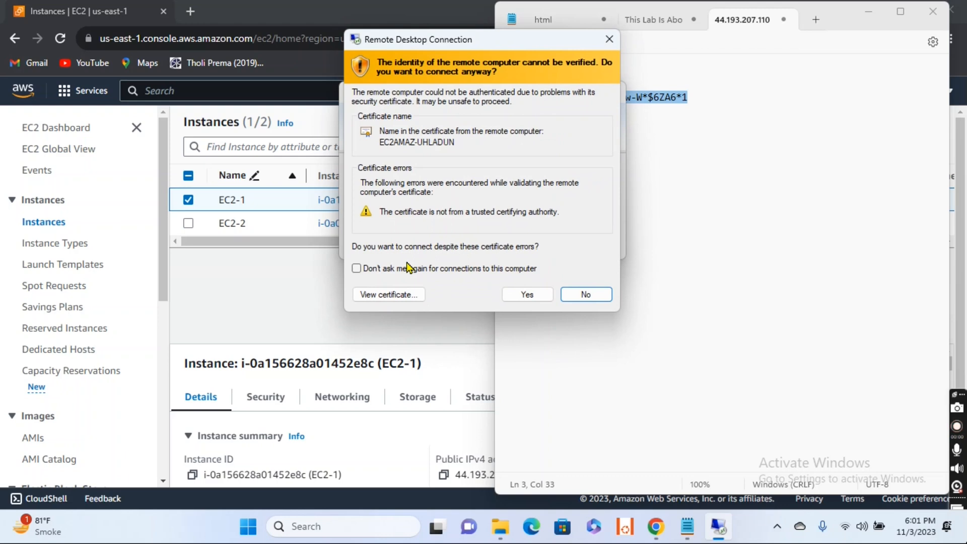
click(523, 294)
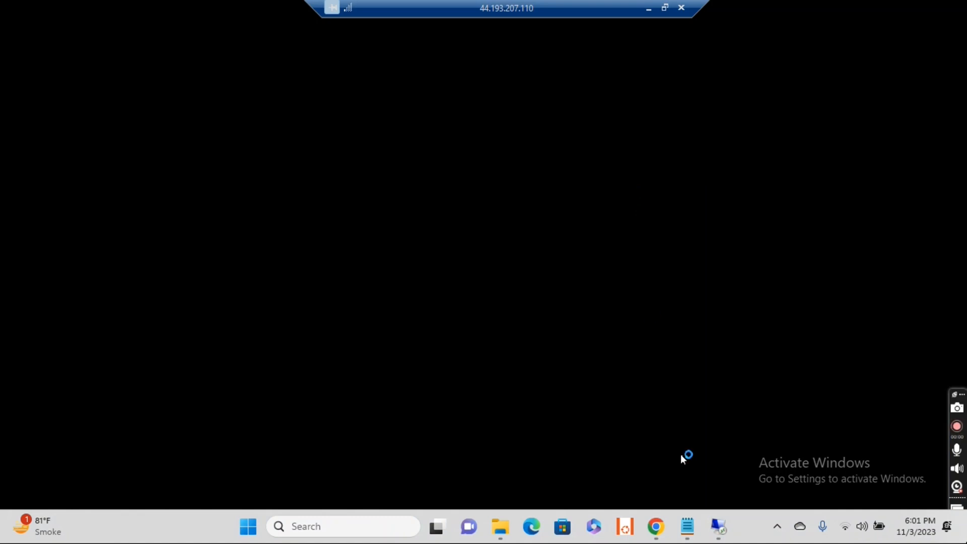
Restore the remote session out of full screen, narrow its window and place it beside the Notepad note.
click(664, 7)
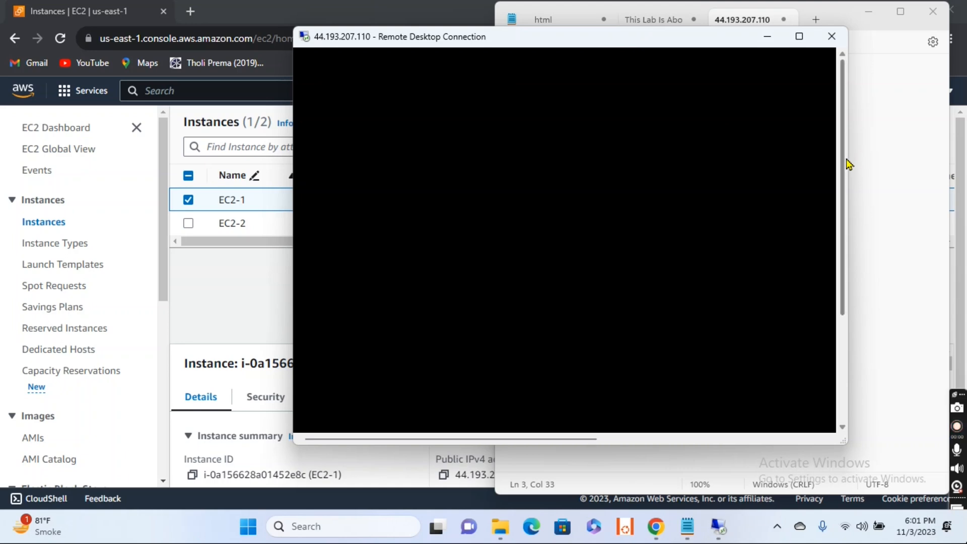
drag(846, 161, 790, 164)
drag(613, 40, 321, 17)
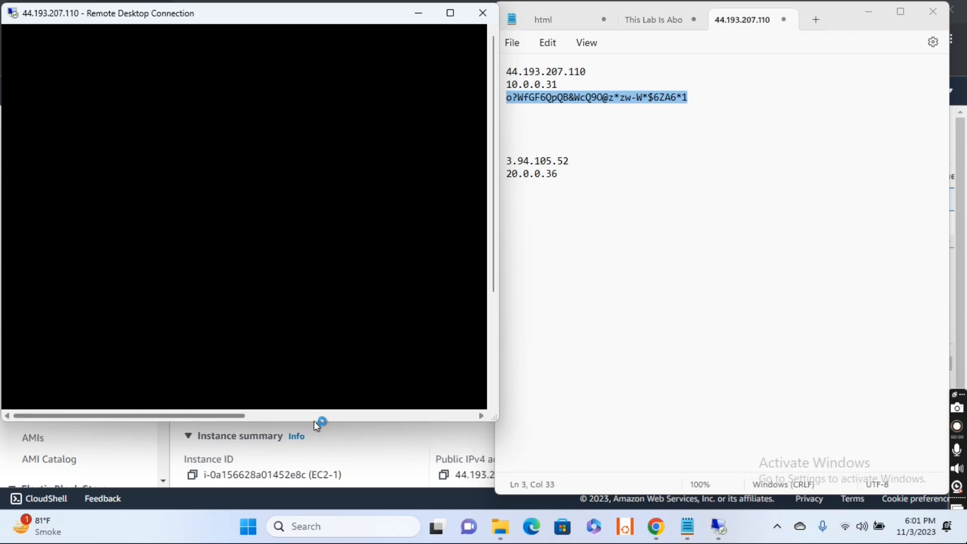
Lengthen the EC2-1 remote session window to reach its taskbar and minimise it.
drag(317, 422, 317, 469)
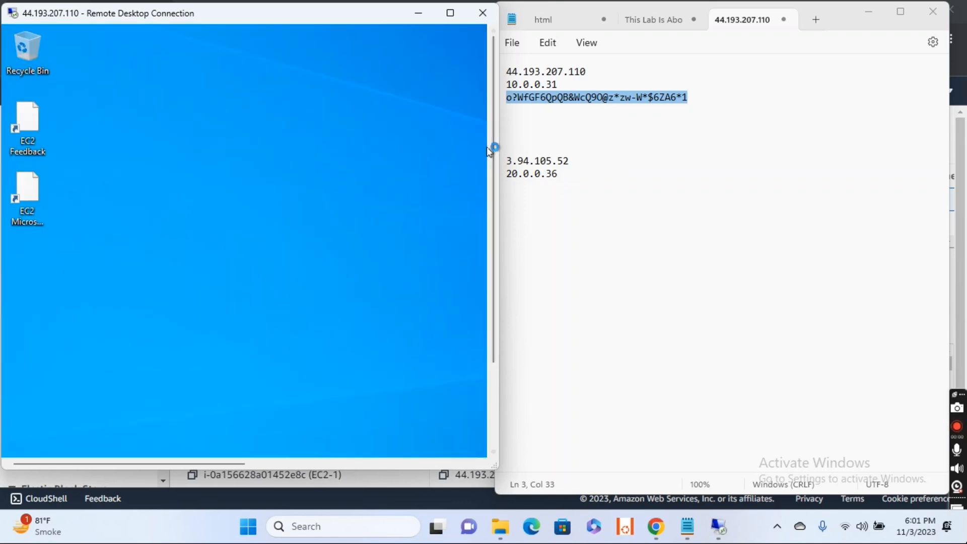
drag(493, 147, 493, 305)
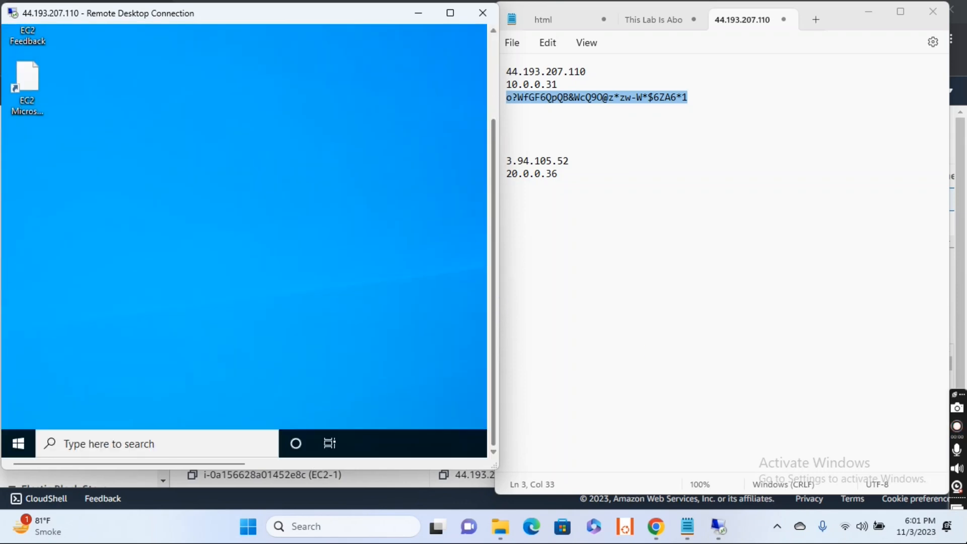
click(417, 21)
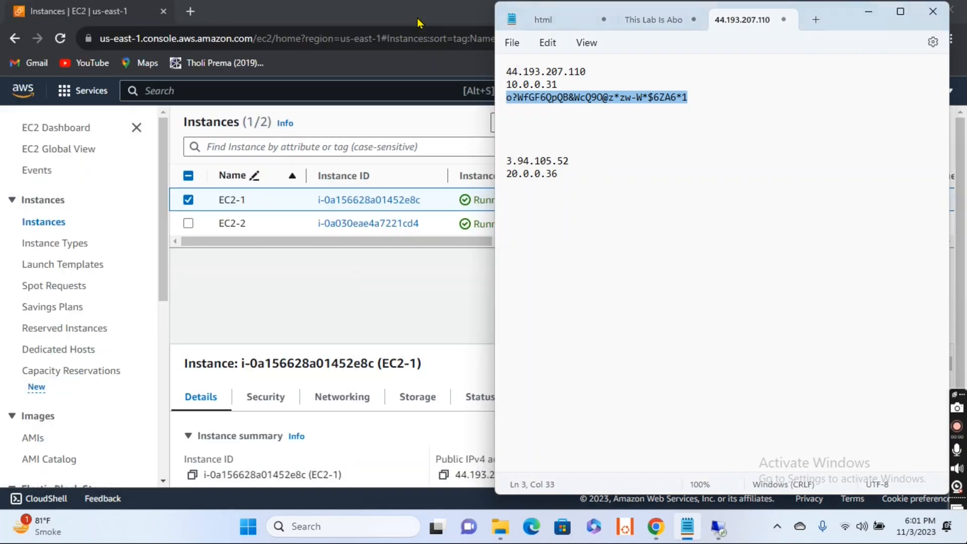
Return to the EC2 instances list, deselect EC2-1, refresh the status and select EC2-2.
click(411, 132)
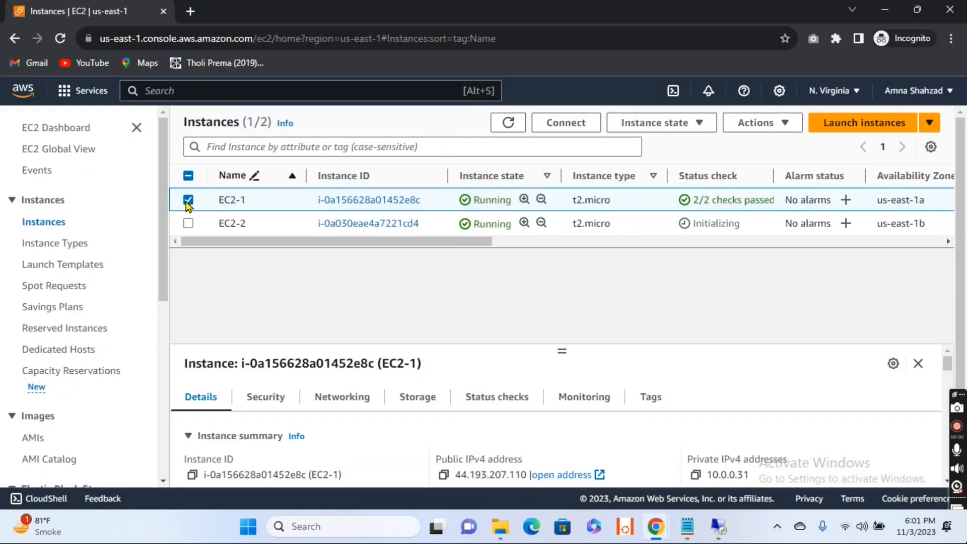
click(189, 200)
click(507, 124)
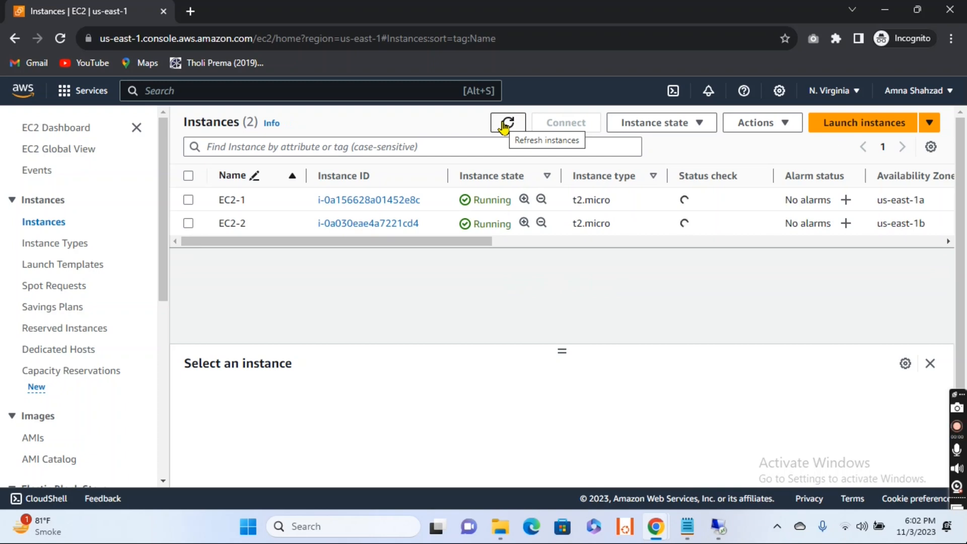
click(190, 223)
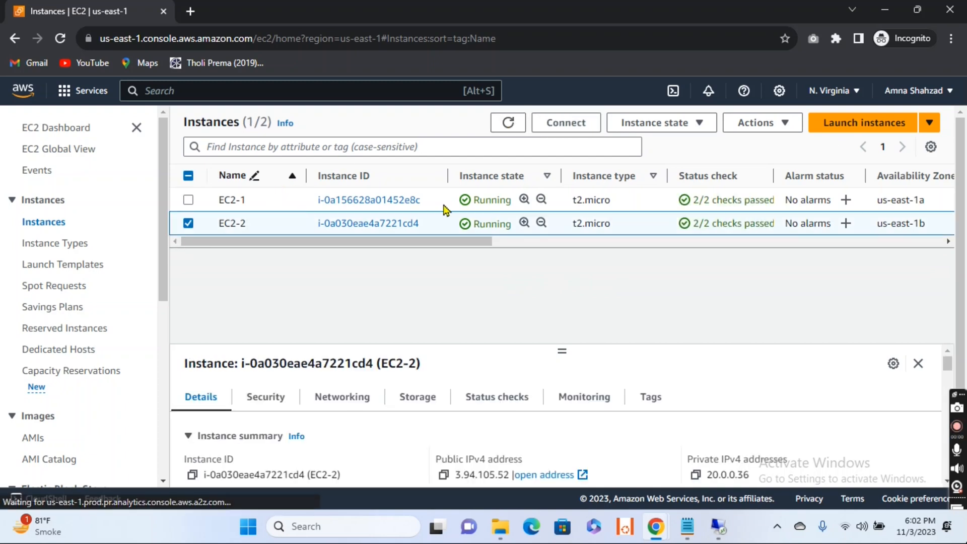
Copy EC2-2's public IP 3.94.105.52 from the Notepad note into a new Remote Desktop Connection as the computer and start connecting.
click(335, 525)
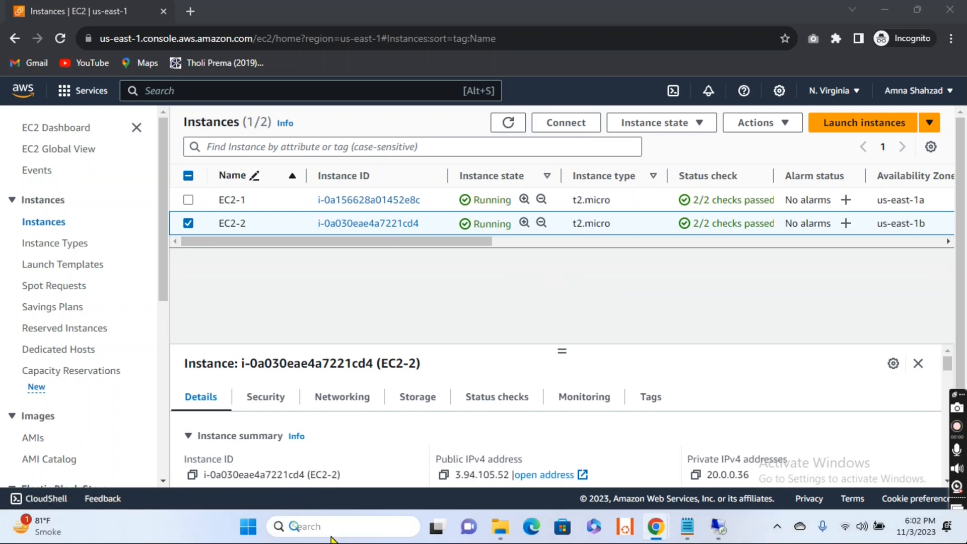
text(rdp)
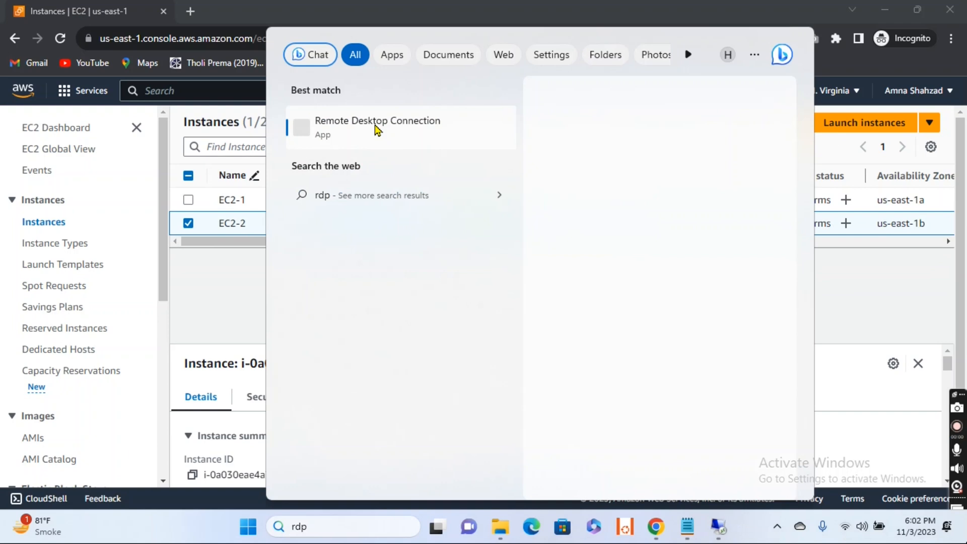
click(376, 130)
click(688, 527)
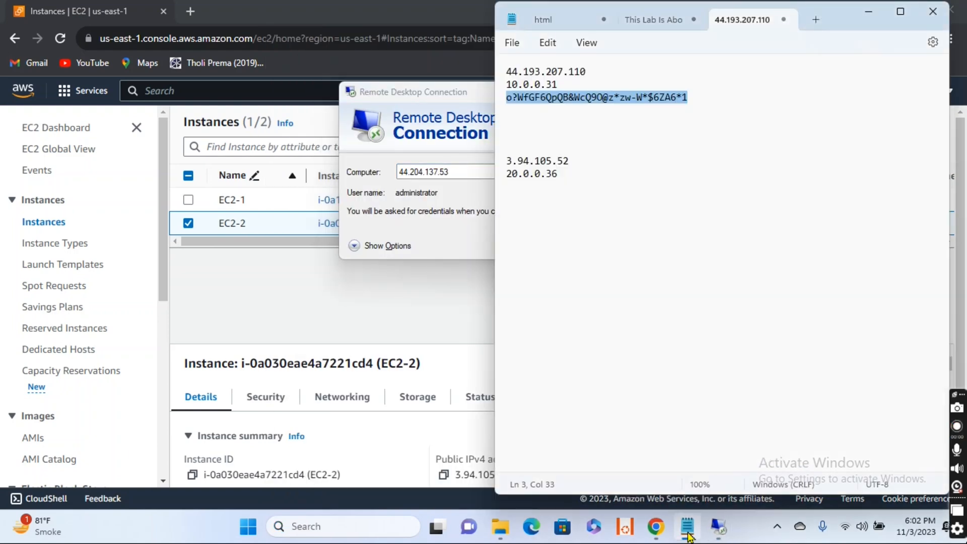
drag(571, 160, 492, 161)
key(ctrl+c)
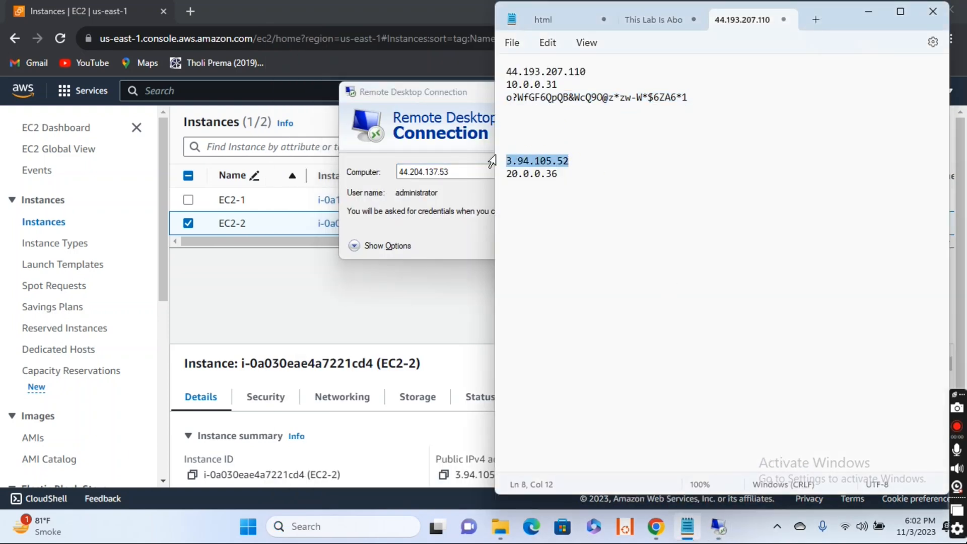
click(439, 171)
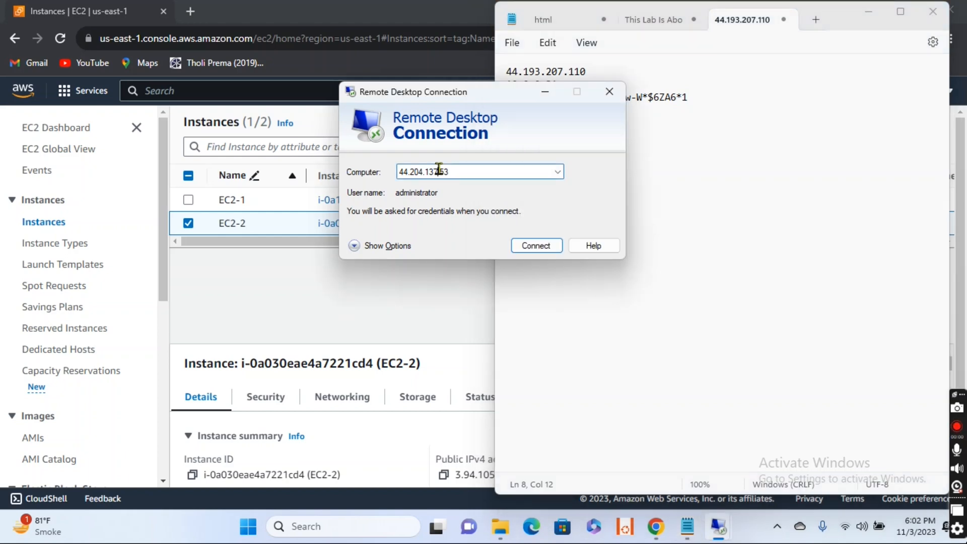
double_click(515, 171)
double_click(515, 172)
key(ctrl+v)
click(547, 245)
click(680, 162)
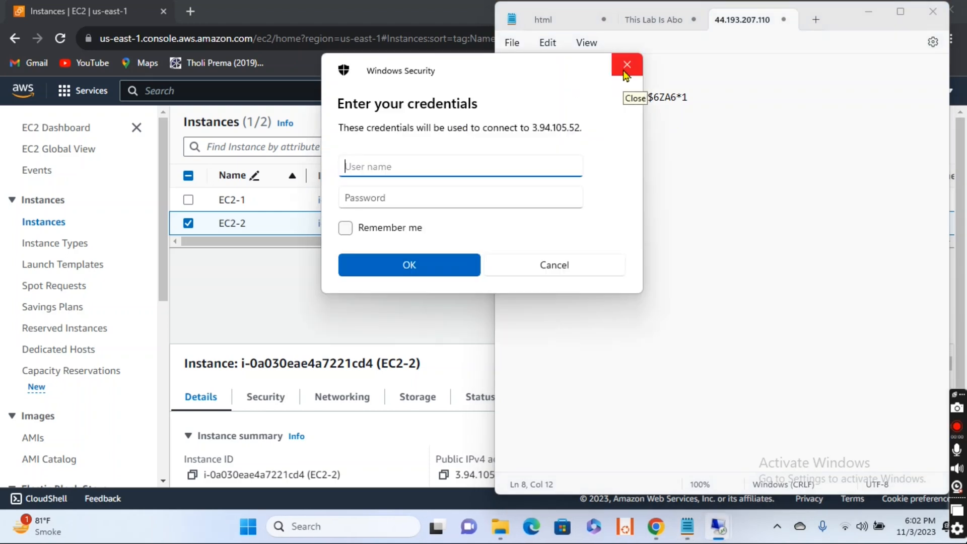
Dismiss the credentials request and minimise Remote Desktop Connection and the Notepad note.
click(626, 73)
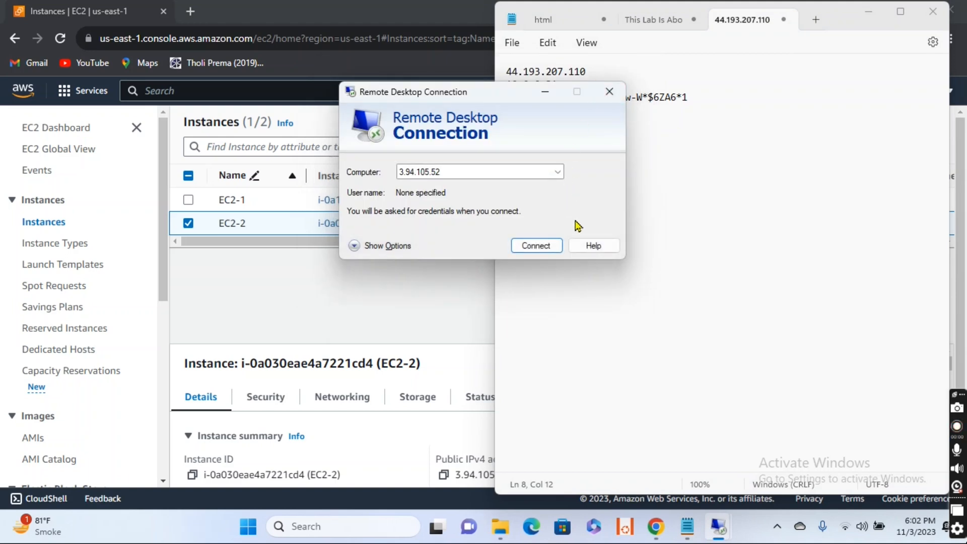
click(546, 92)
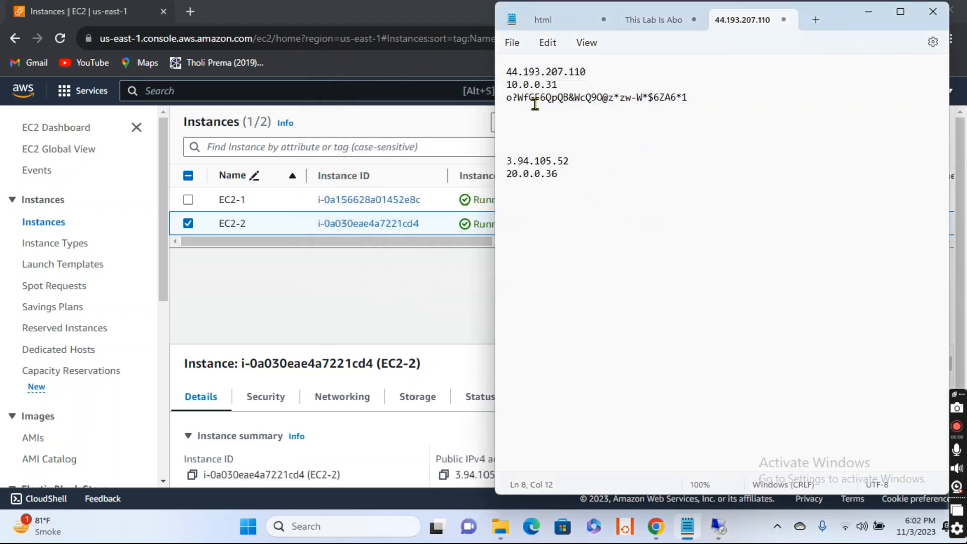
click(867, 15)
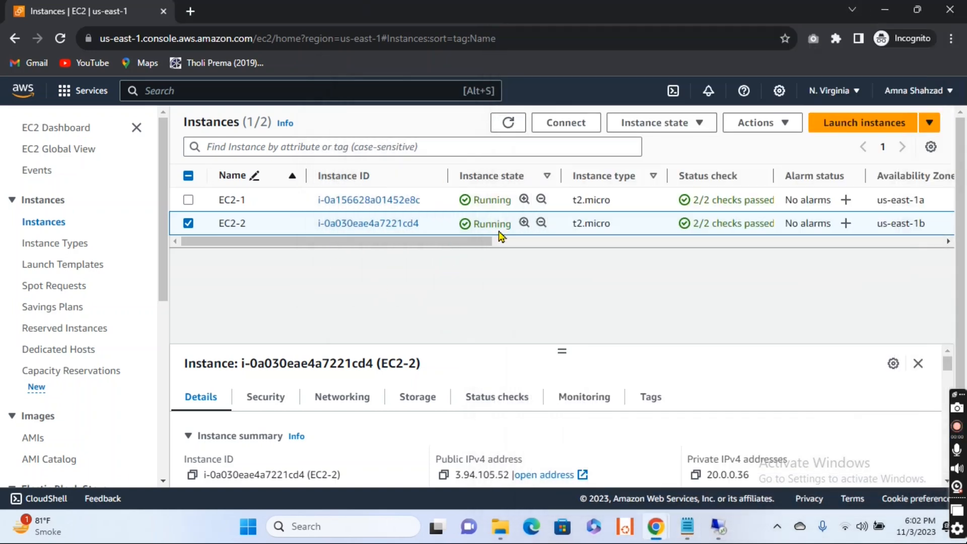
Open the Windows password retrieval page from EC2-2's RDP client connection options.
click(565, 123)
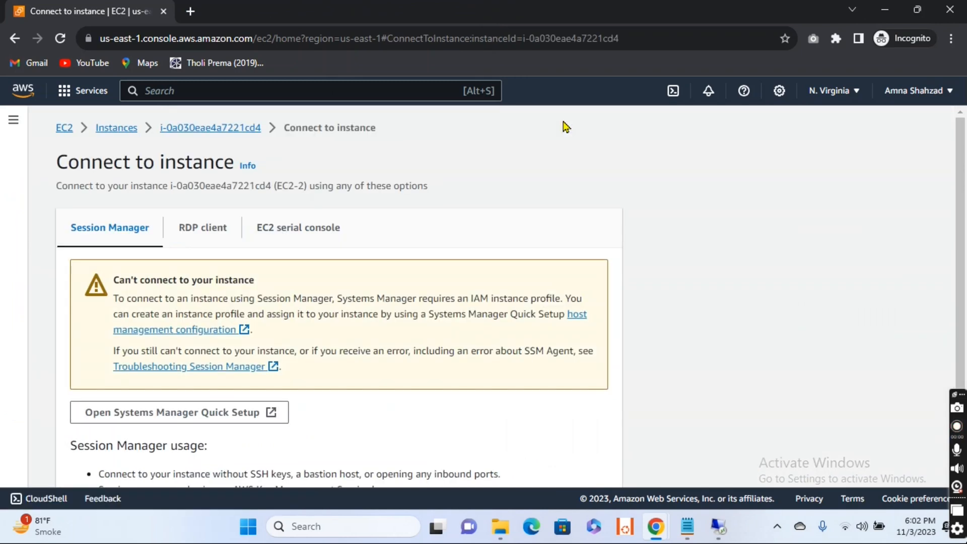
click(197, 231)
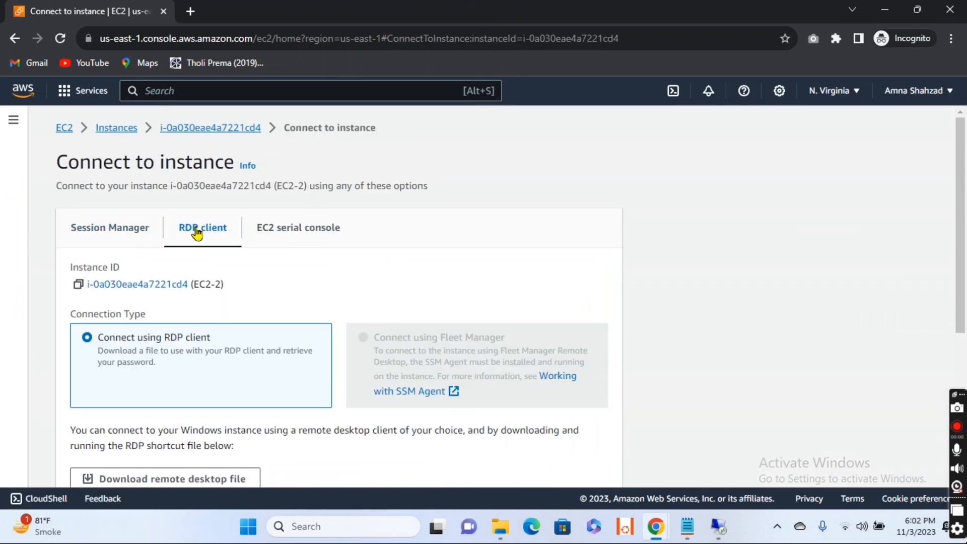
scroll(196, 232, down, 3)
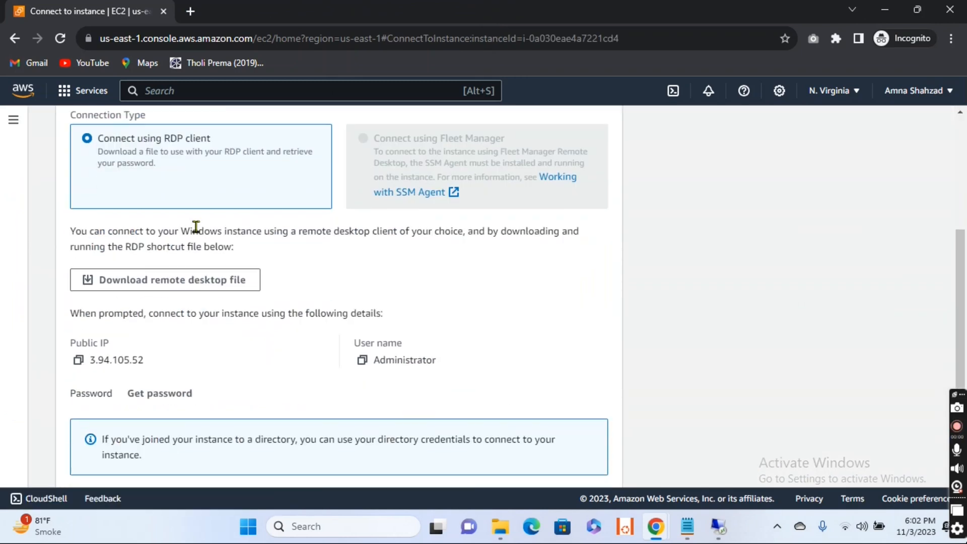
click(153, 394)
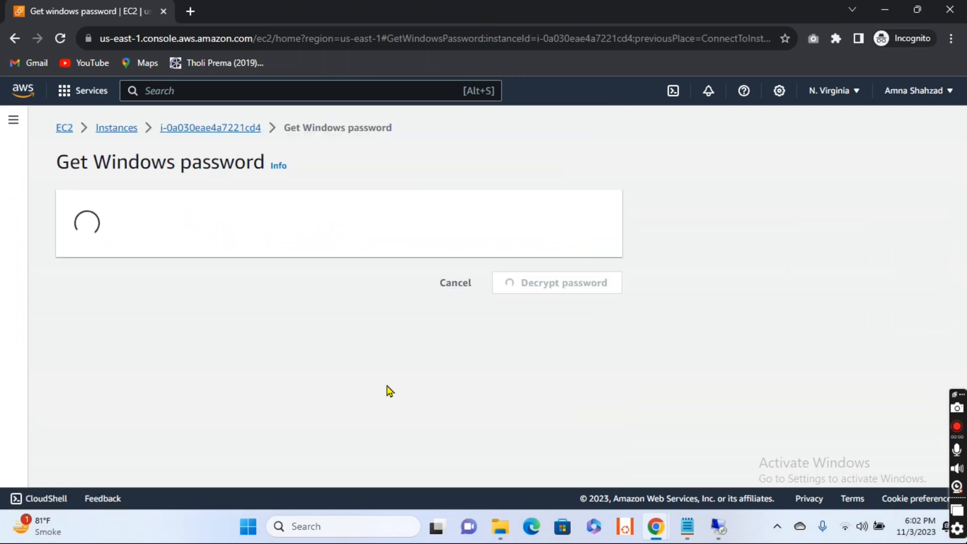
Upload the private key file EC2-Keypair.pem from Downloads and decrypt EC2-2's Windows password.
scroll(389, 391, down, 2)
click(151, 250)
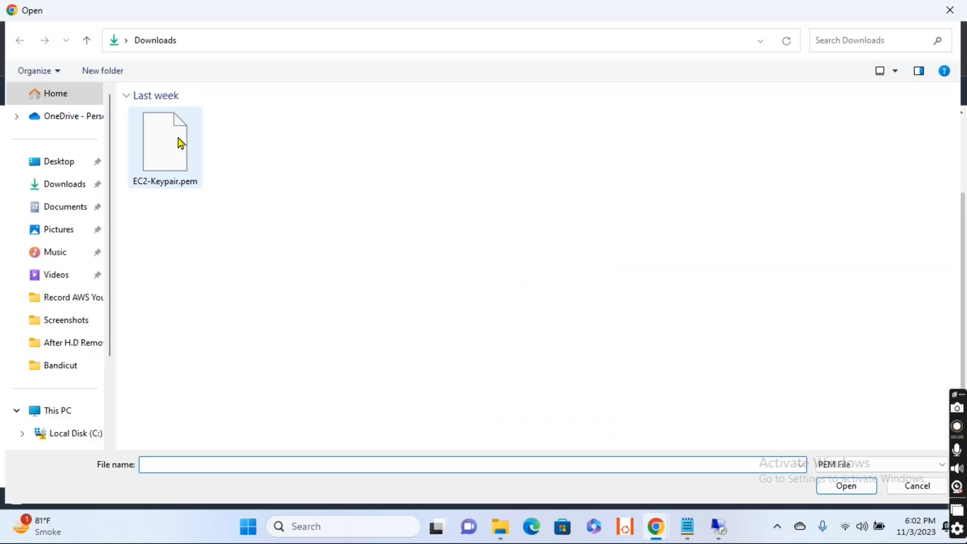
click(179, 142)
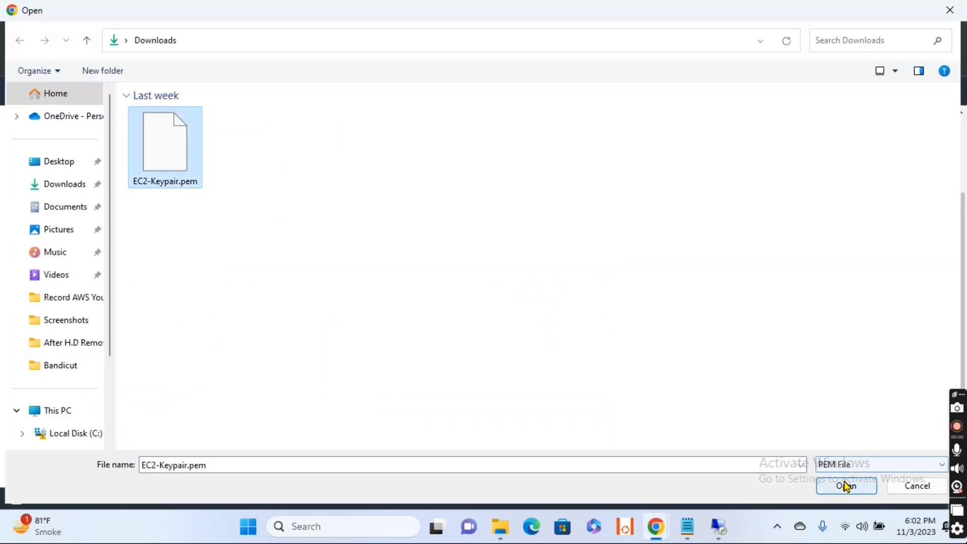
click(846, 485)
scroll(572, 309, down, 1)
click(579, 465)
scroll(464, 367, down, 2)
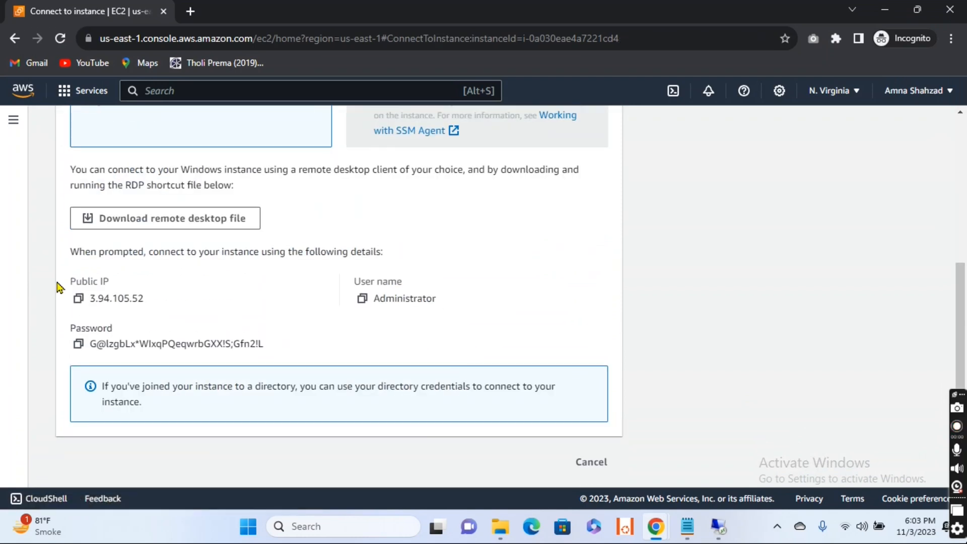
Copy EC2-2's decrypted password into the Notepad note below 20.0.0.36, and minimise the note.
click(78, 343)
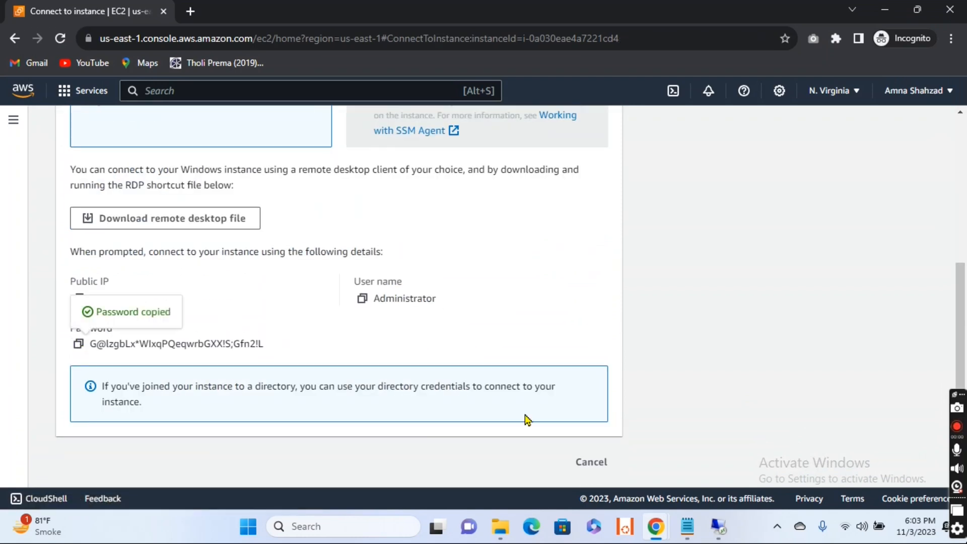
click(687, 526)
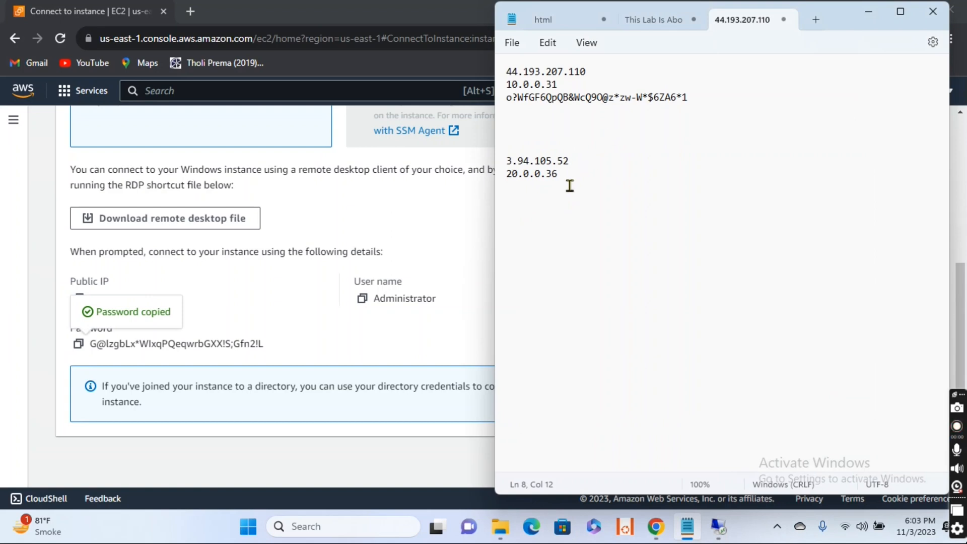
click(559, 188)
key(ctrl+v)
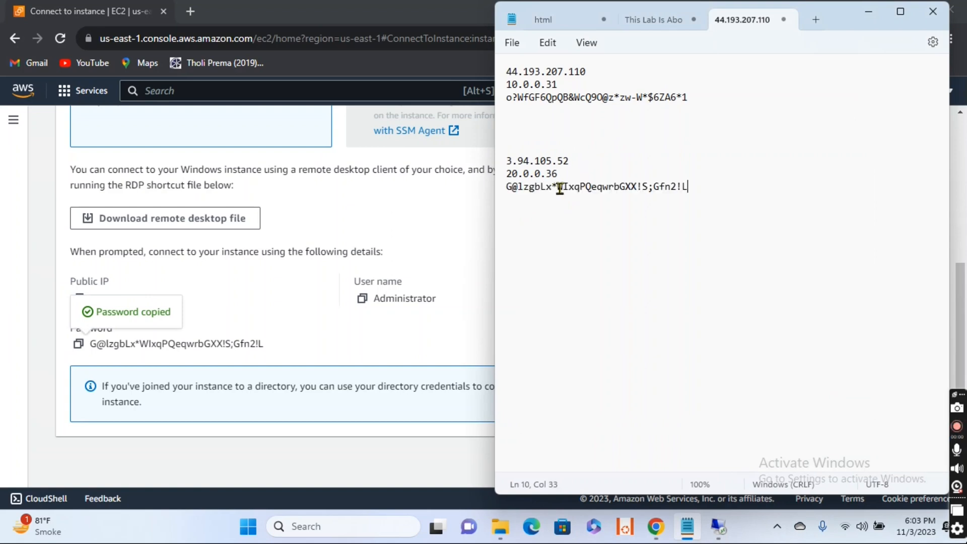
click(863, 16)
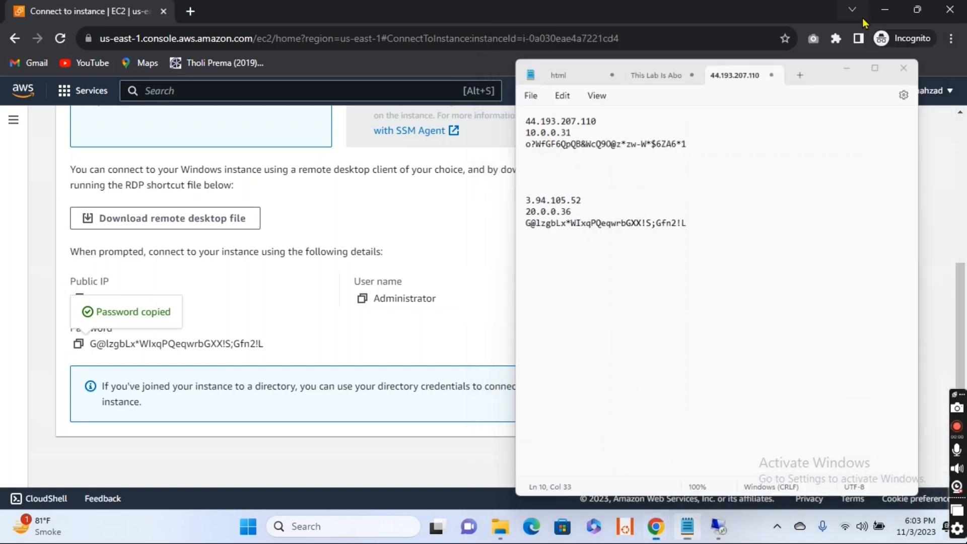
Connect to 3.94.105.52 in Remote Desktop Connection as administrator with the copied account password, and accept the certificate warning.
mouse_move(721, 529)
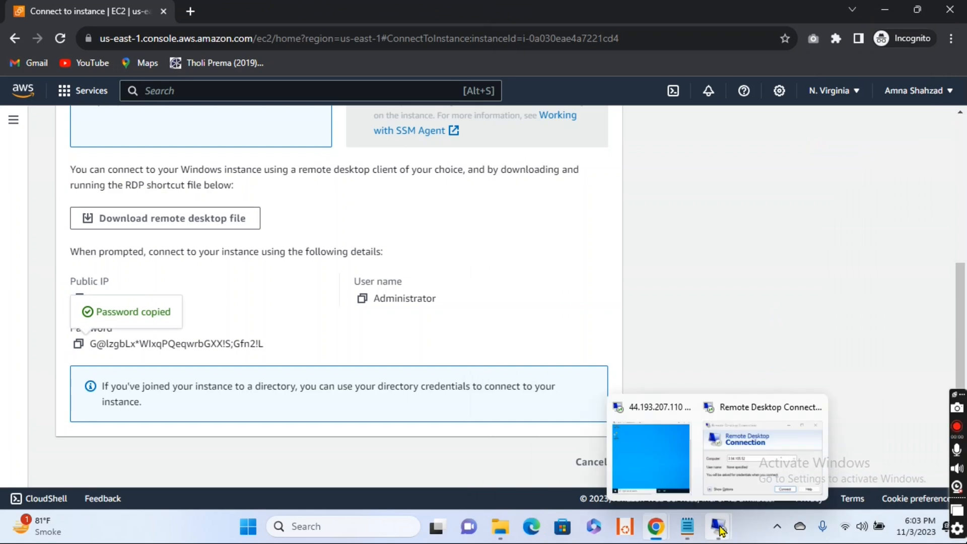
click(741, 463)
click(525, 251)
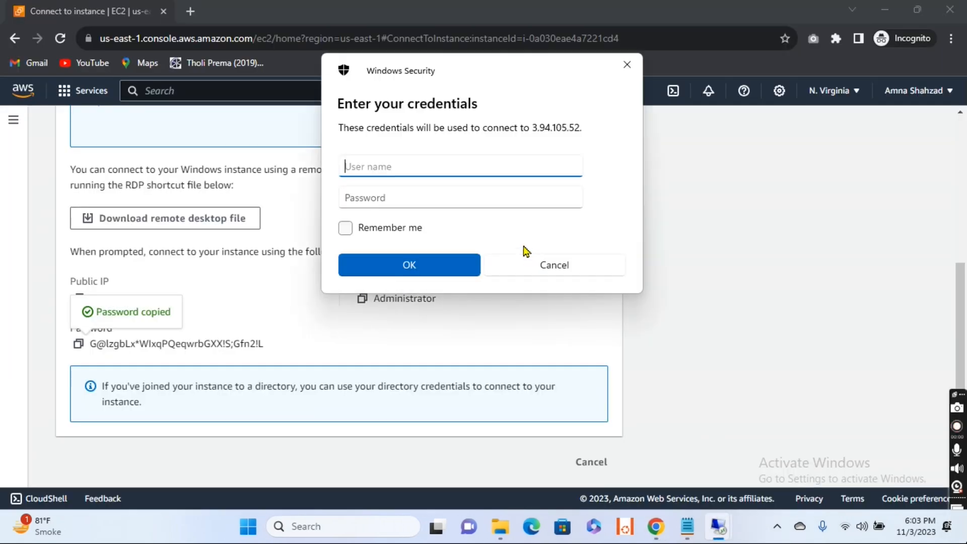
text(administrator)
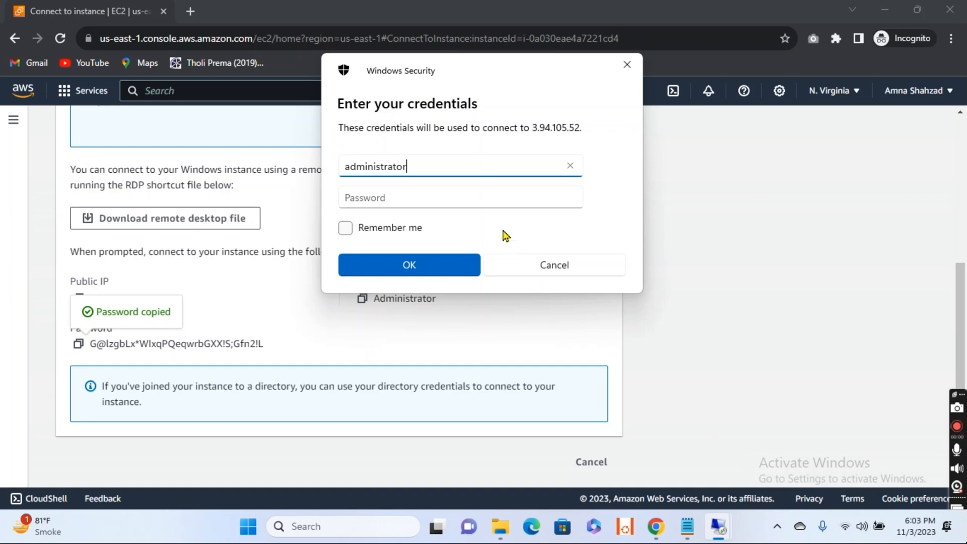
click(470, 198)
key(ctrl+v)
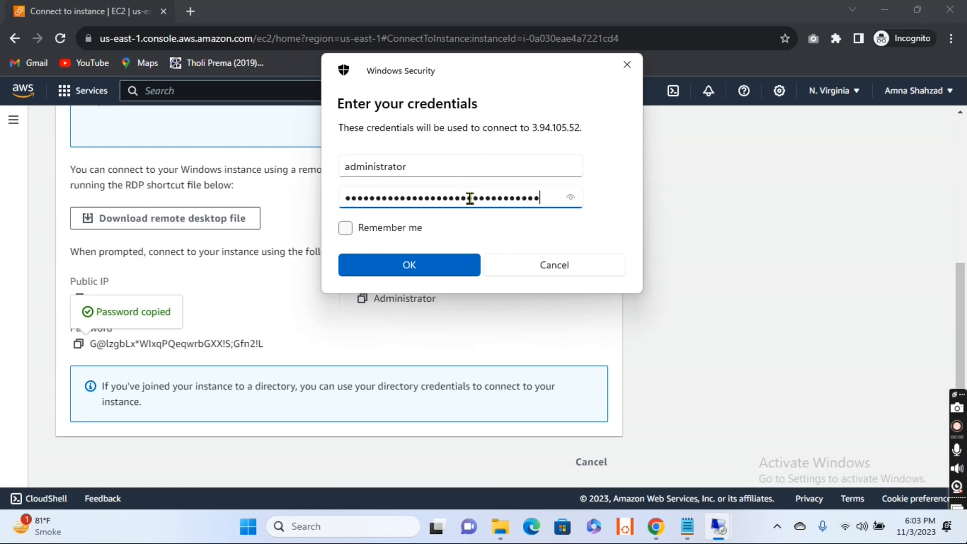
click(417, 262)
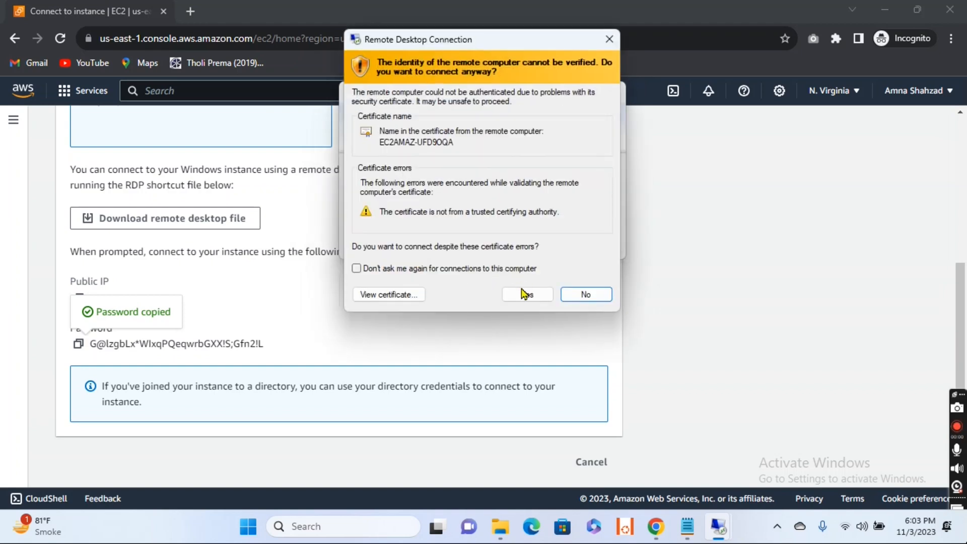
click(519, 296)
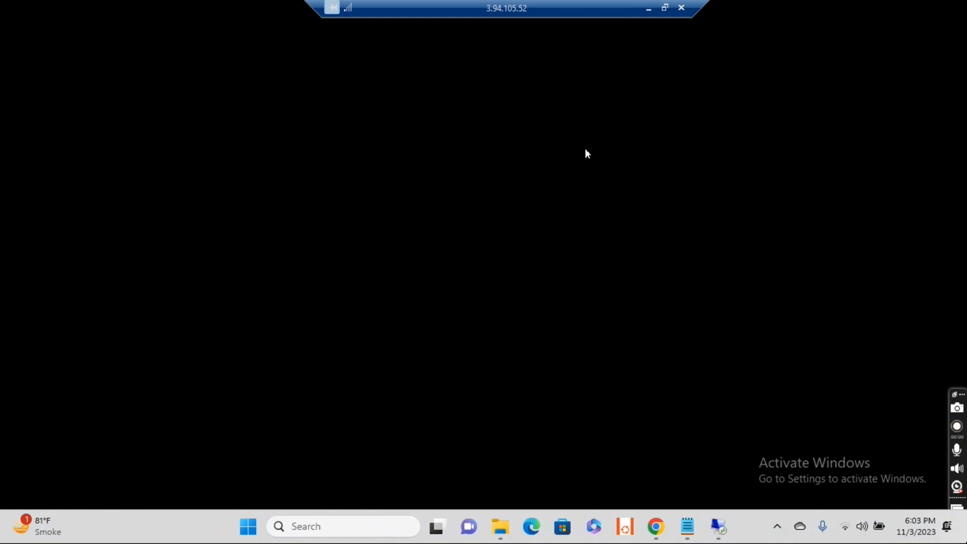
Take the 3.94.105.52 remote session out of full screen, move its window aside and make it taller.
click(664, 8)
drag(444, 44, 558, 20)
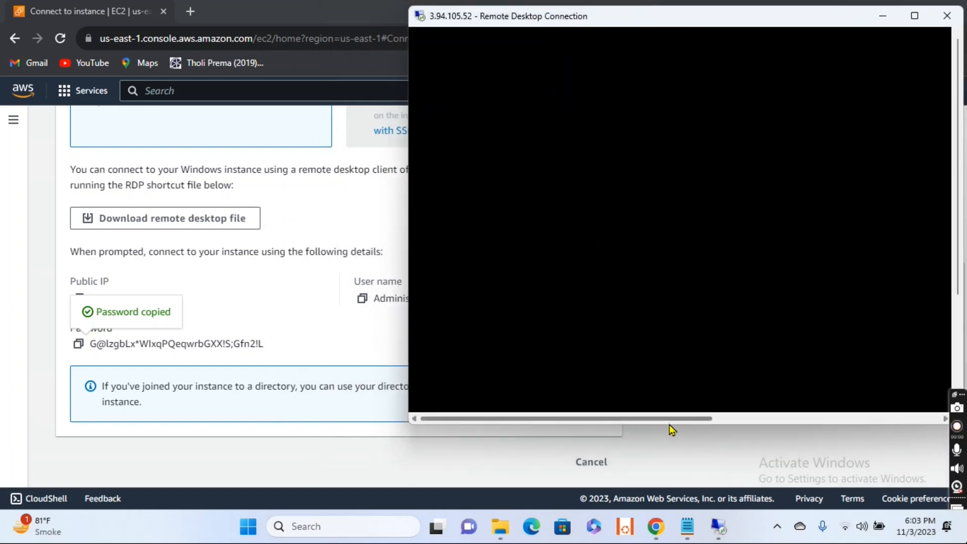
drag(670, 425, 684, 480)
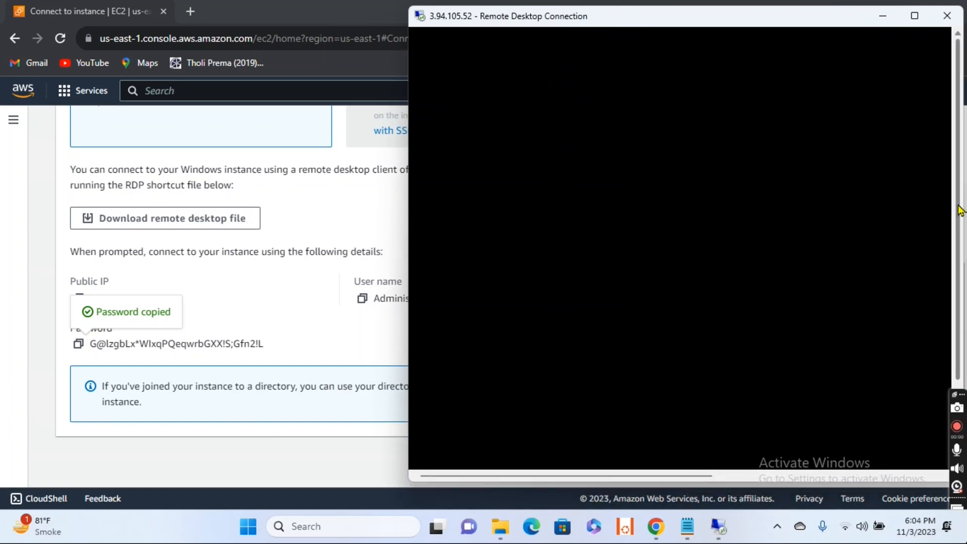
Bring the 44.193.207.110 remote session to the front and open Command Prompt in it.
mouse_move(720, 526)
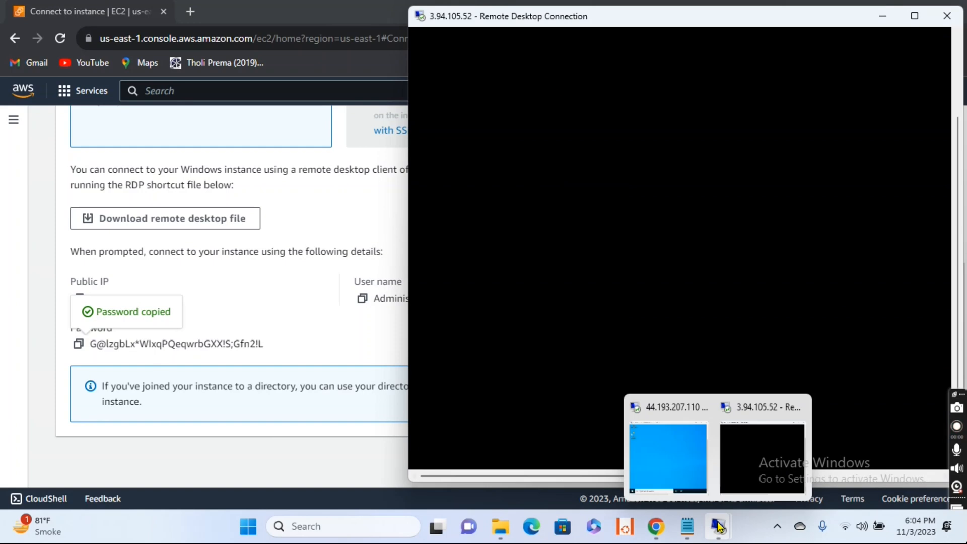
click(675, 478)
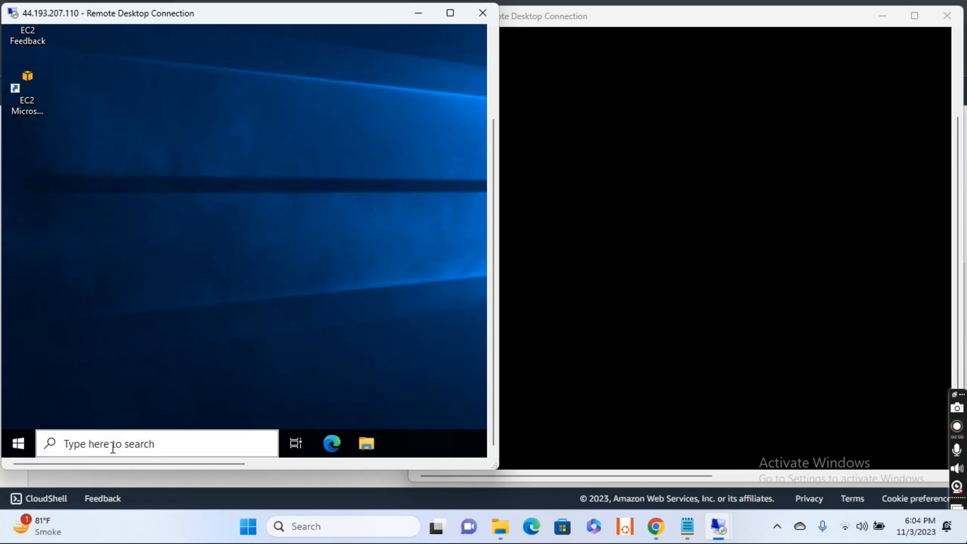
click(113, 446)
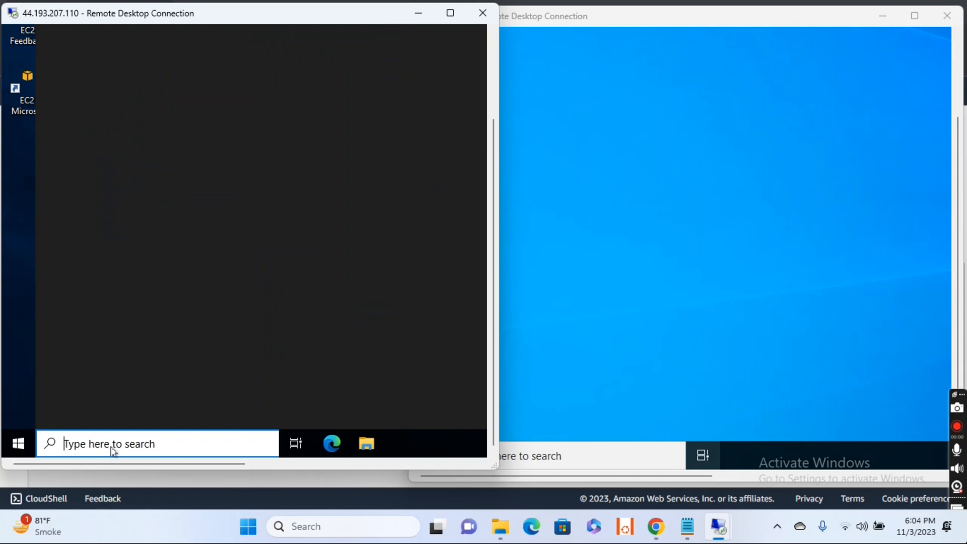
text(cmd)
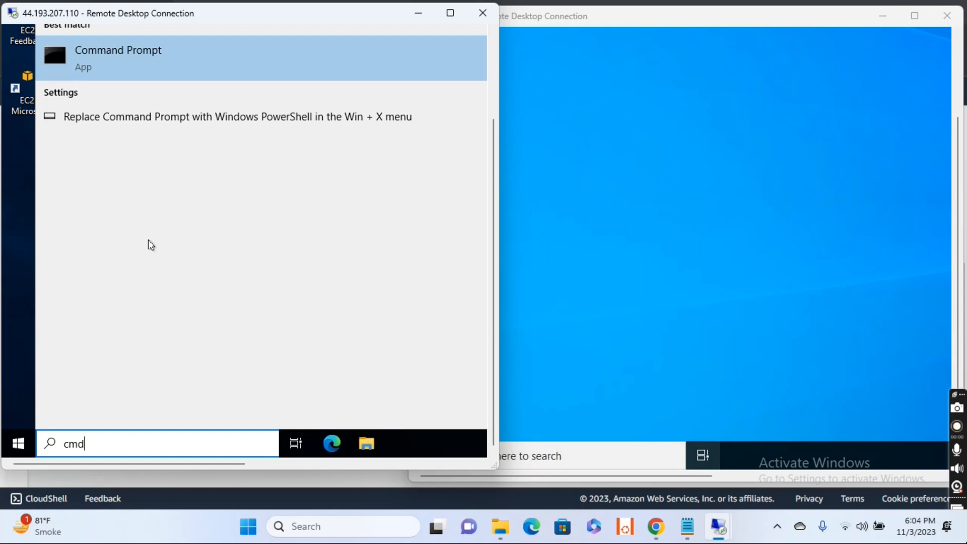
key(Return)
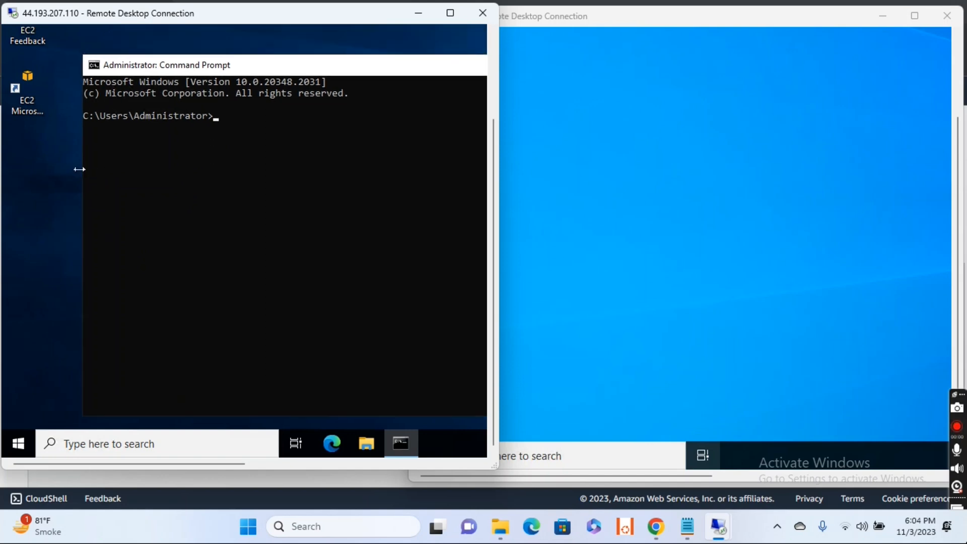
Resize and reposition the Command Prompt window so it fits completely within the visible area of the 44.193.207.110 session.
drag(134, 170, 267, 165)
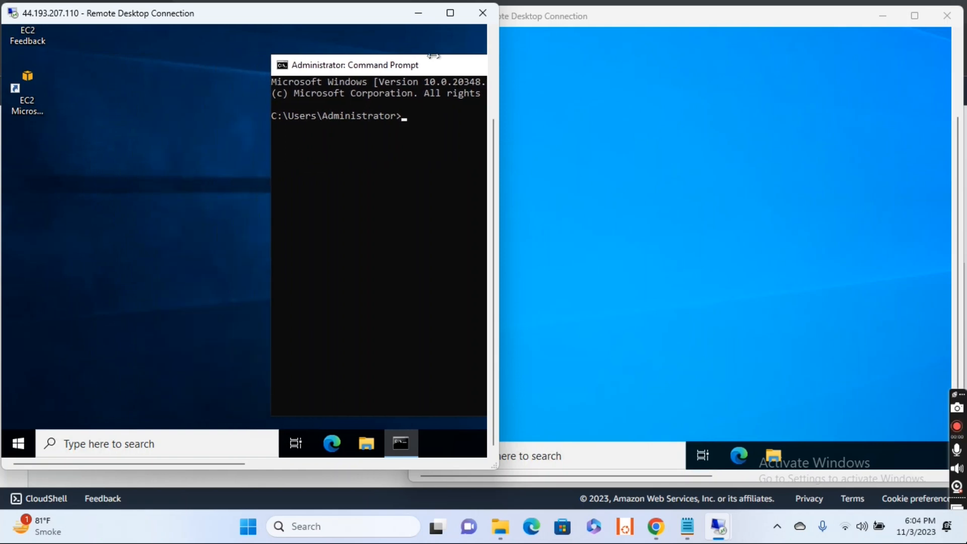
drag(464, 69, 262, 52)
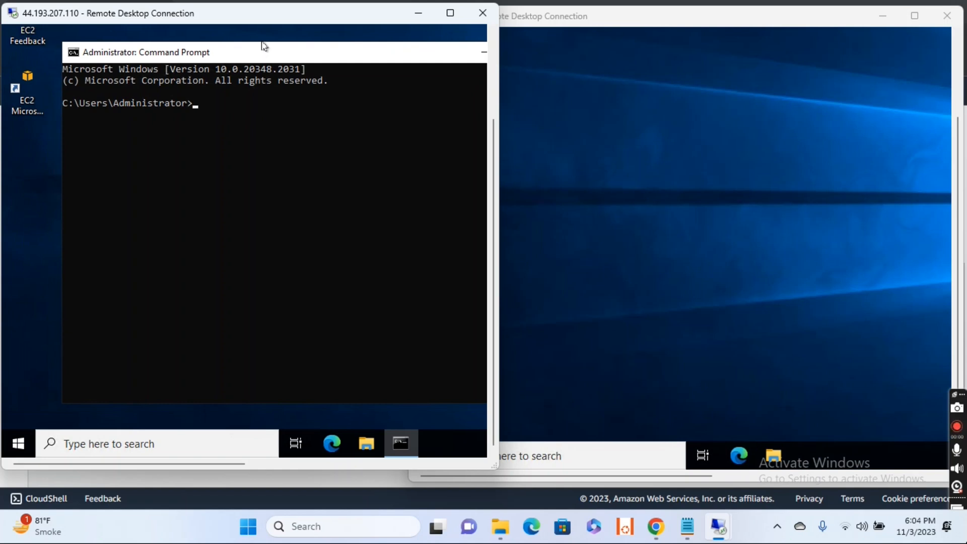
drag(244, 192, 293, 186)
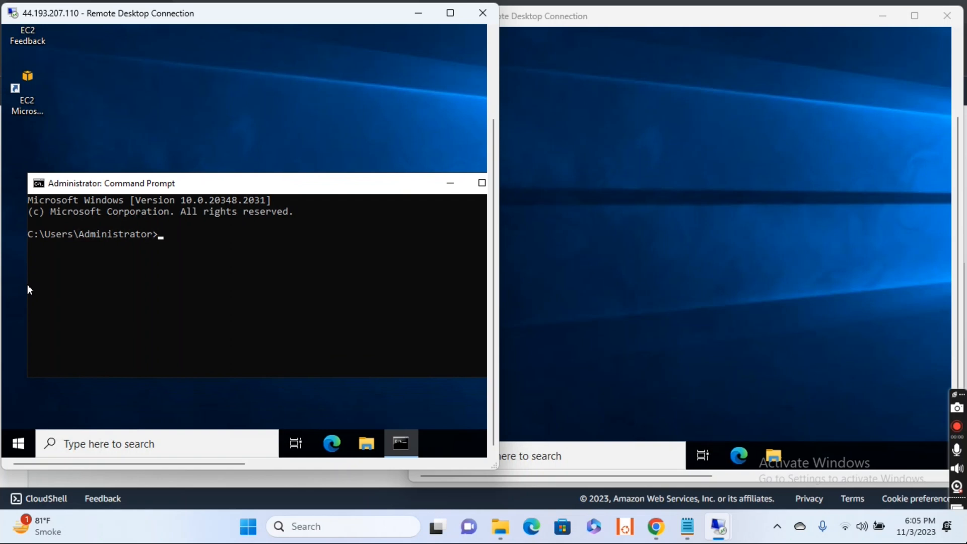
drag(73, 284, 79, 284)
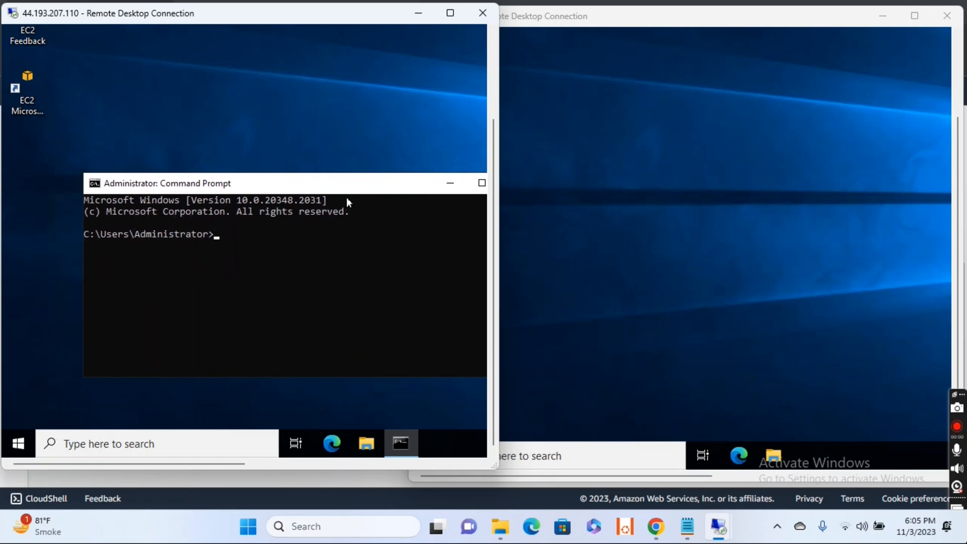
drag(355, 188, 283, 167)
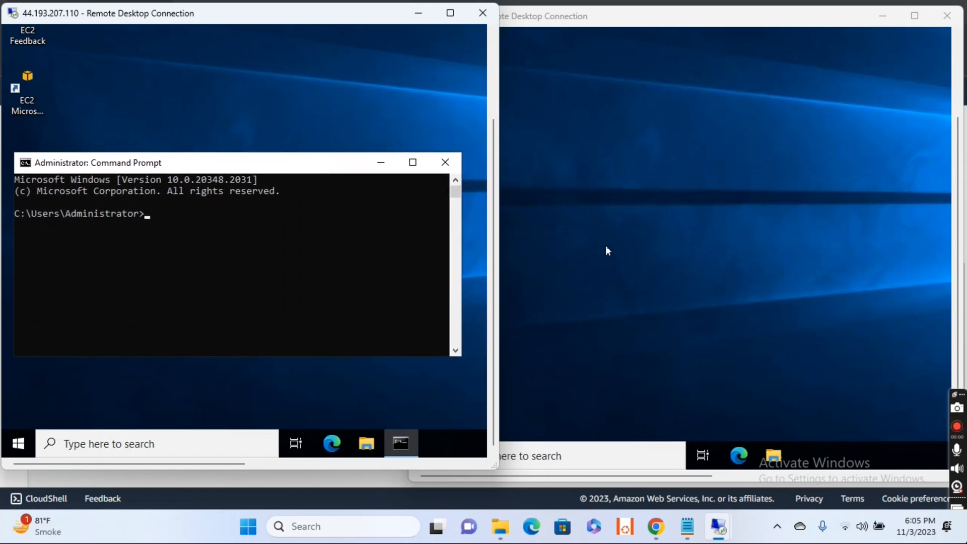
Narrow the 3.94.105.52 session window so it sits beside the other session, and open Command Prompt in it.
click(550, 456)
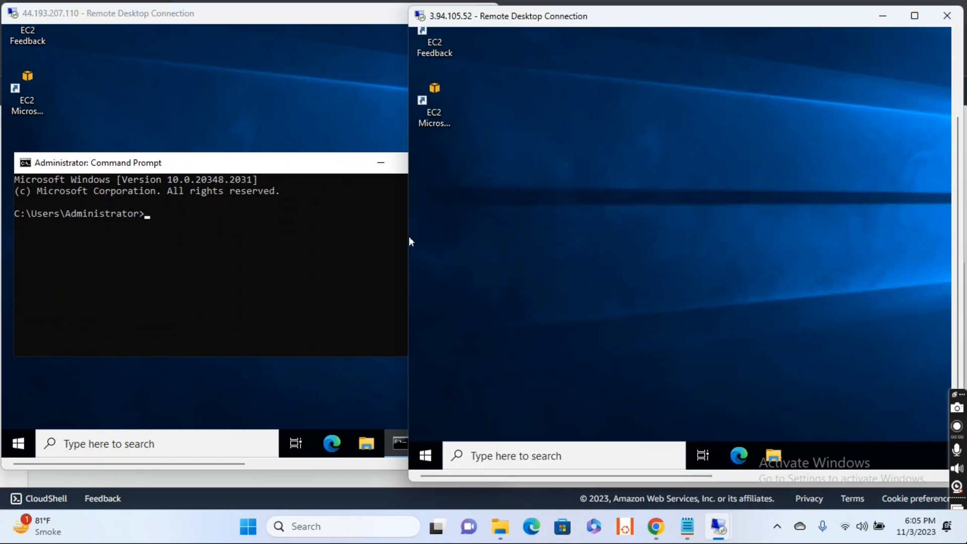
drag(406, 235, 482, 223)
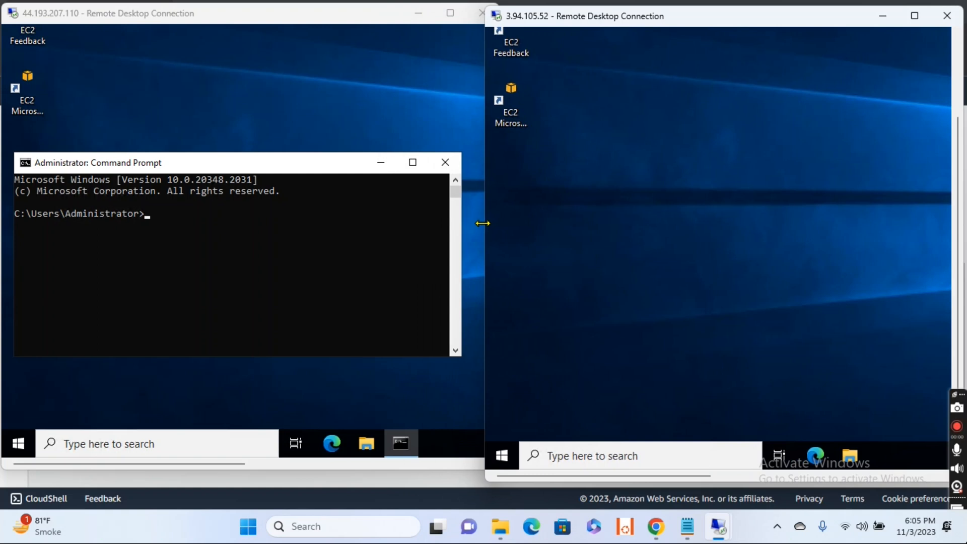
click(592, 453)
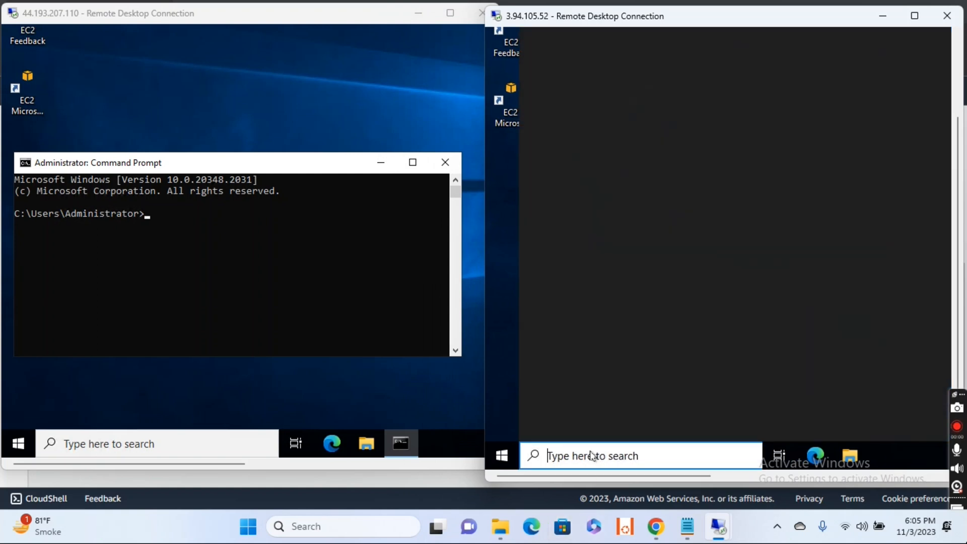
text(cmd)
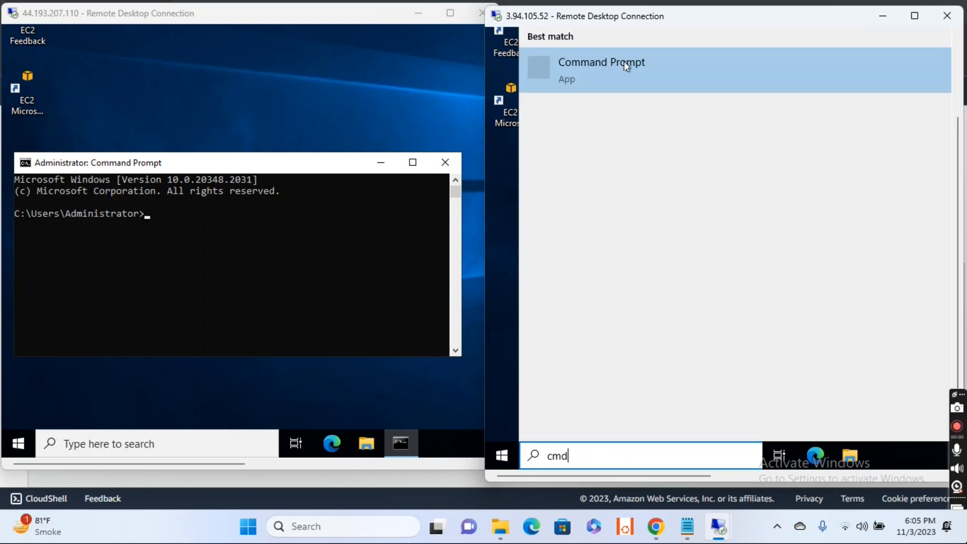
click(625, 65)
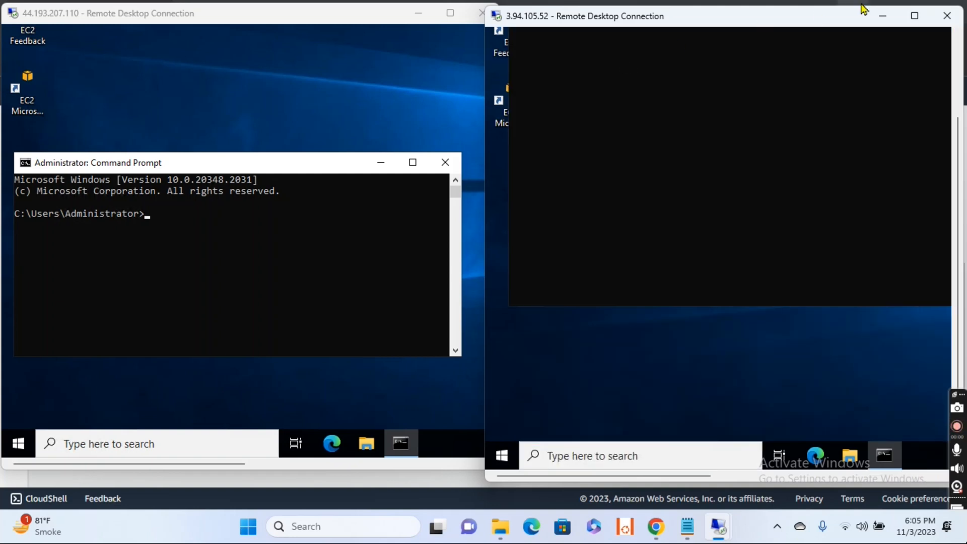
Shrink the Command Prompt in the 3.94.105.52 session at full screen, and place it within the restored session window's visible area.
click(913, 17)
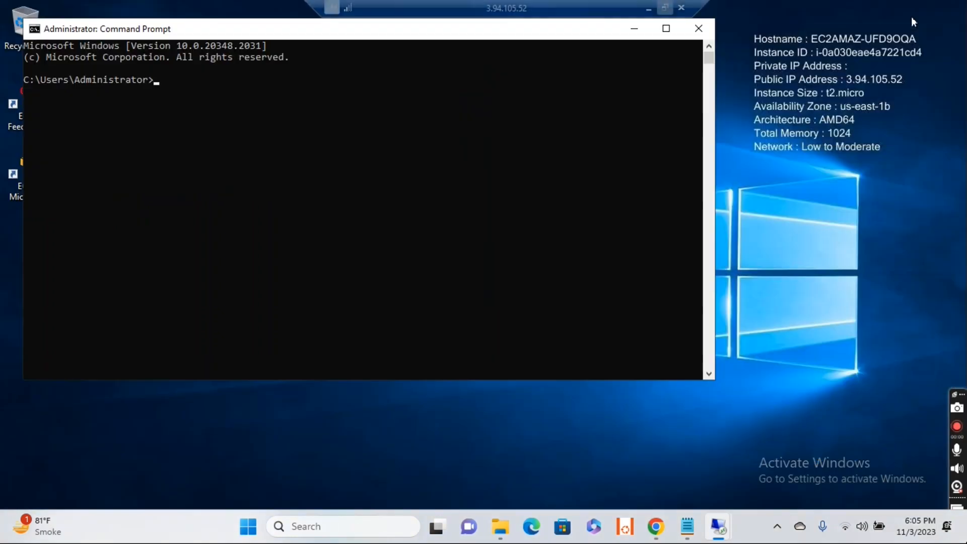
drag(280, 101, 287, 136)
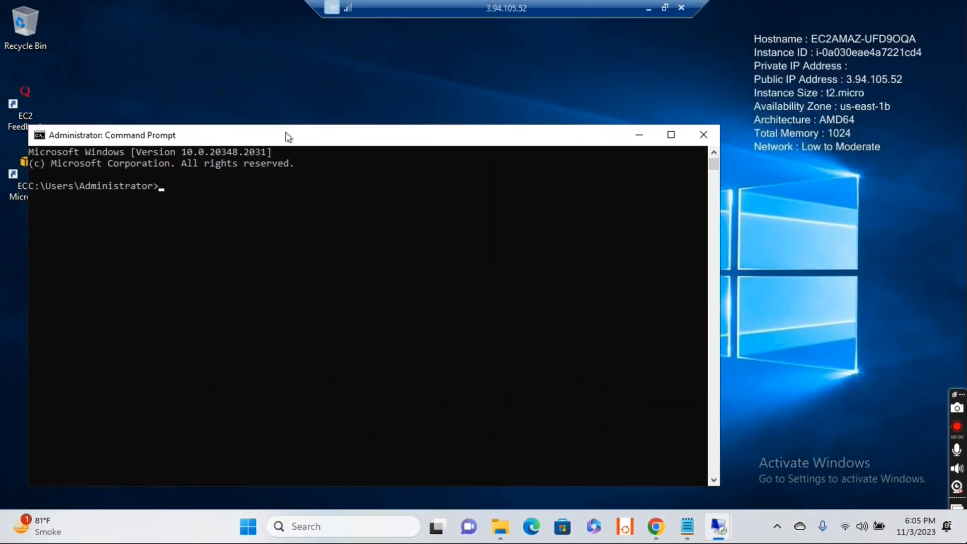
click(717, 270)
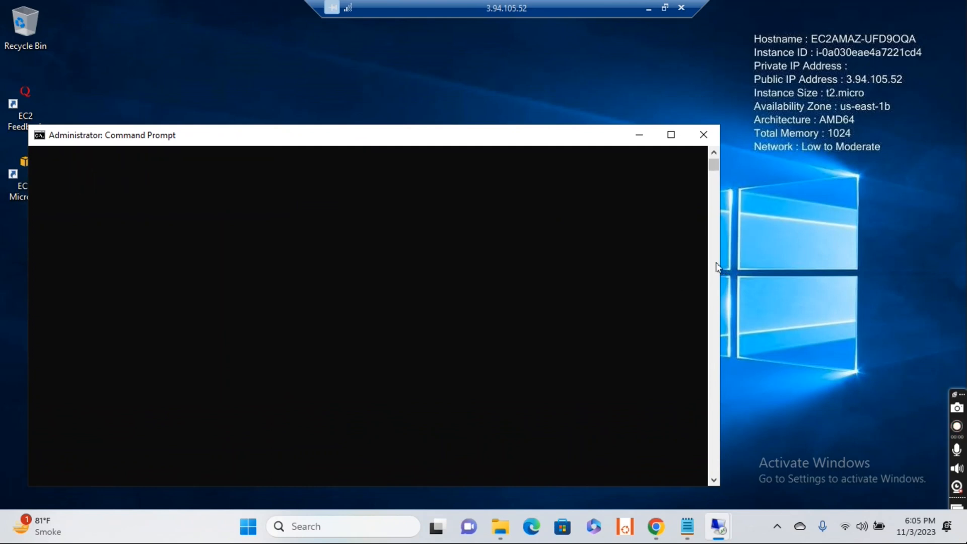
drag(717, 257, 315, 266)
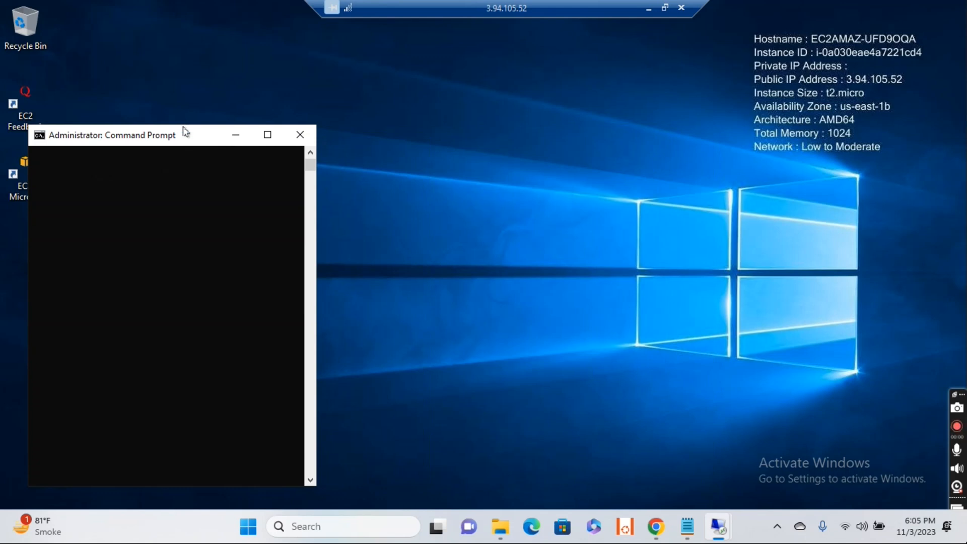
drag(173, 246, 173, 245)
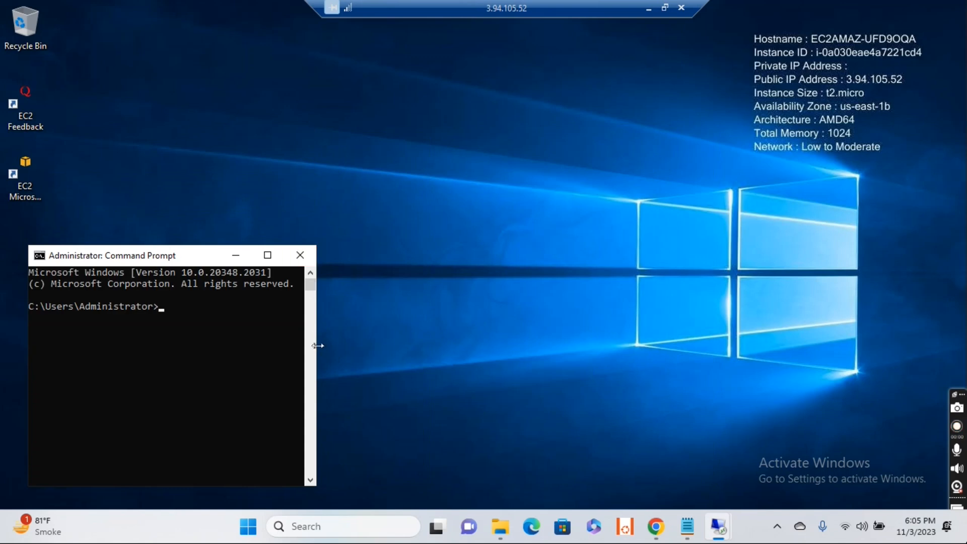
drag(357, 342, 407, 307)
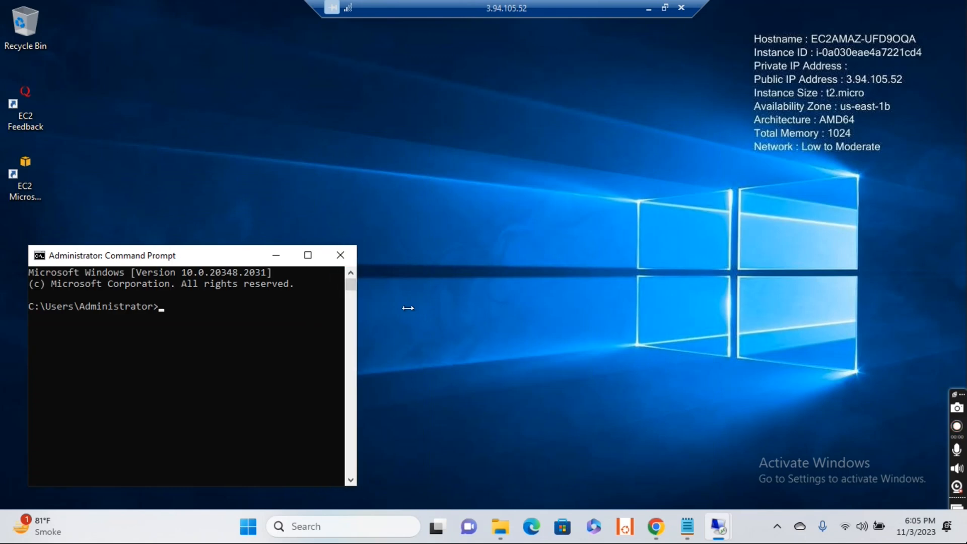
click(664, 8)
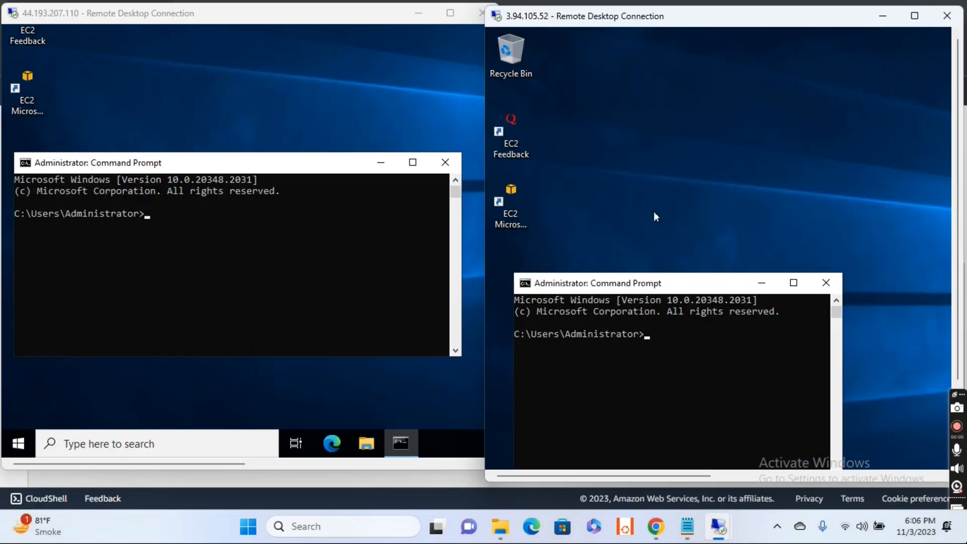
drag(670, 183, 668, 64)
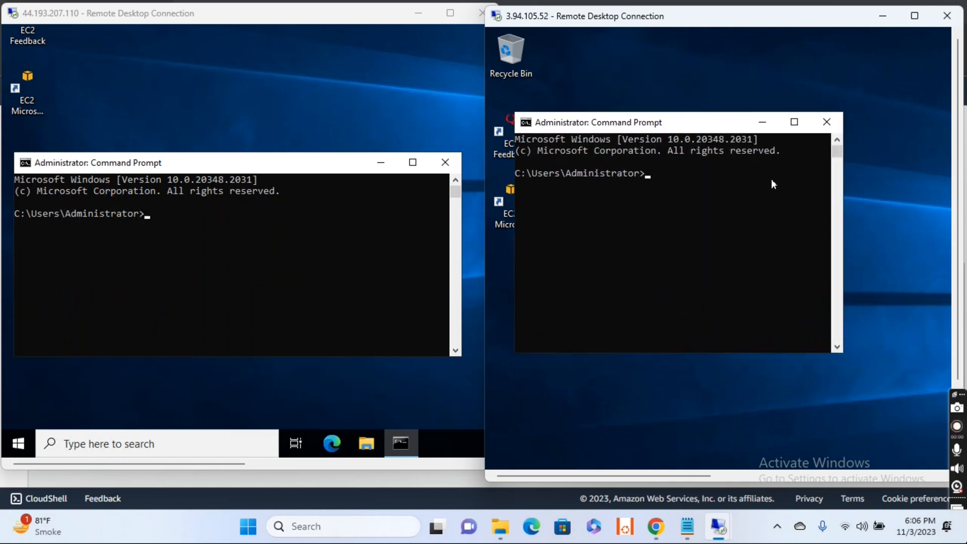
Ping 8.8.8.8 from the Command Prompt of the 44.193.207.110 session to test its internet connectivity.
click(164, 213)
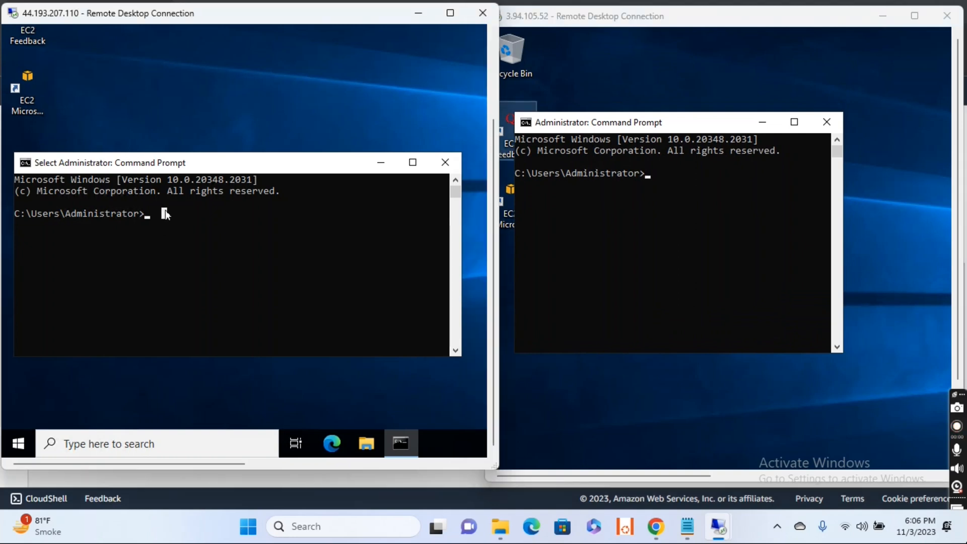
text(ping)
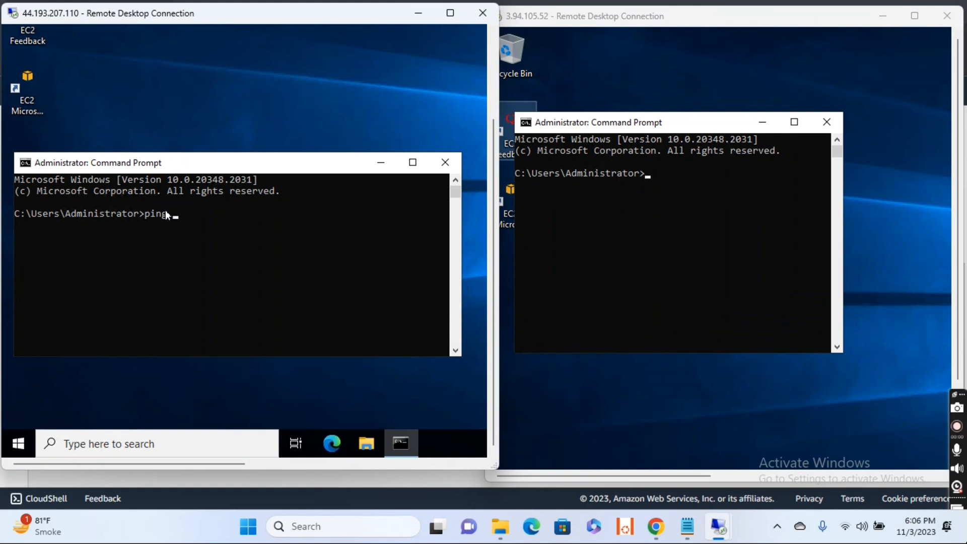
text( 8.8.8.8)
key(Return)
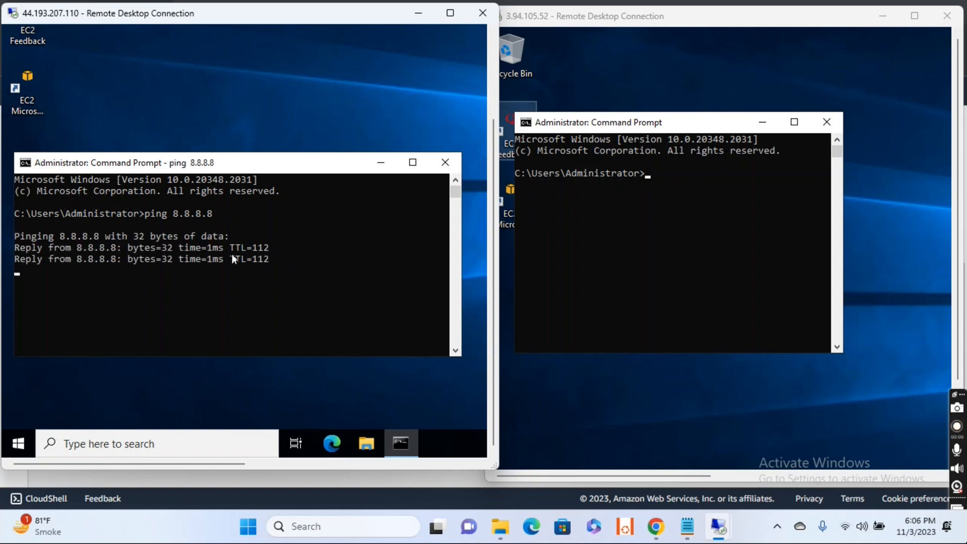
Ping 8.8.8.8 from the Command Prompt of the 3.94.105.52 session to test its internet connectivity.
click(659, 174)
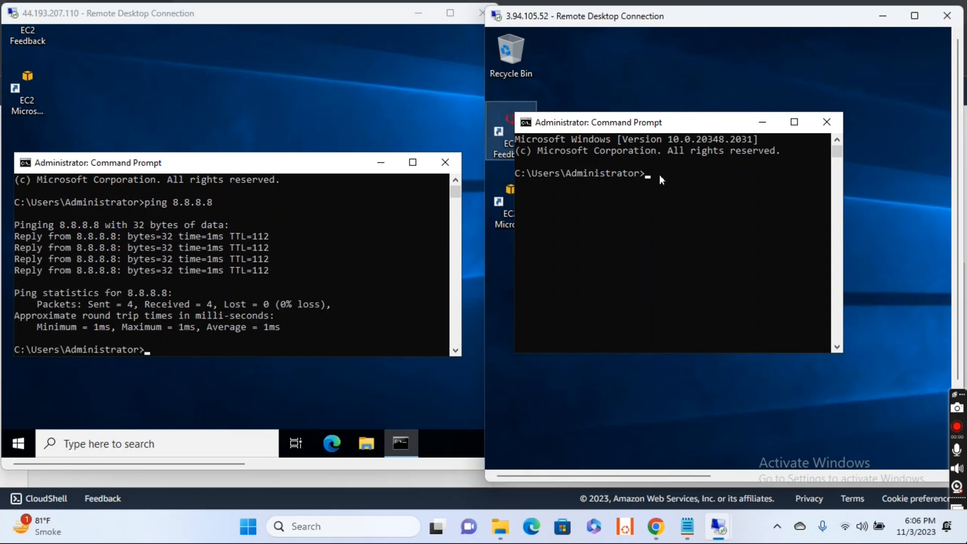
click(659, 175)
text(p)
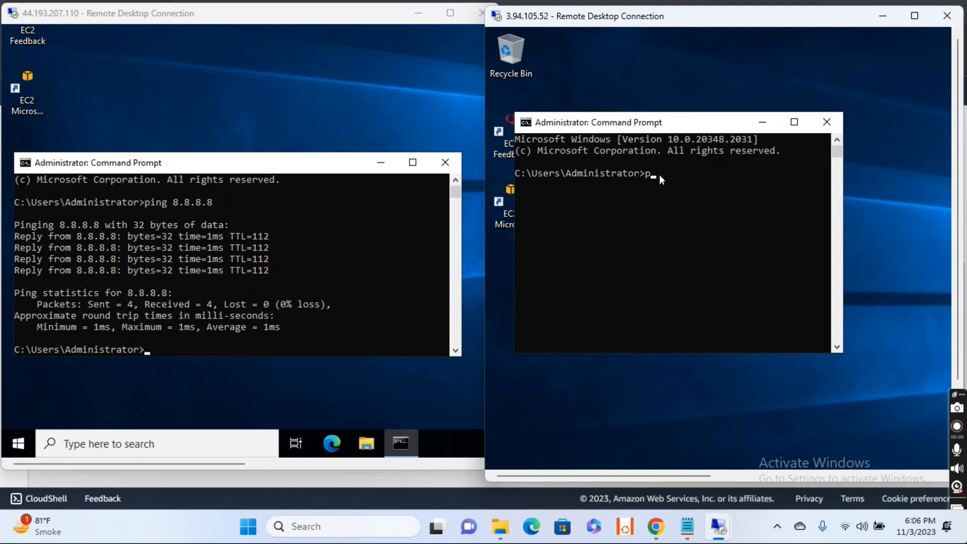
text(ing 8.8.8.8)
key(Return)
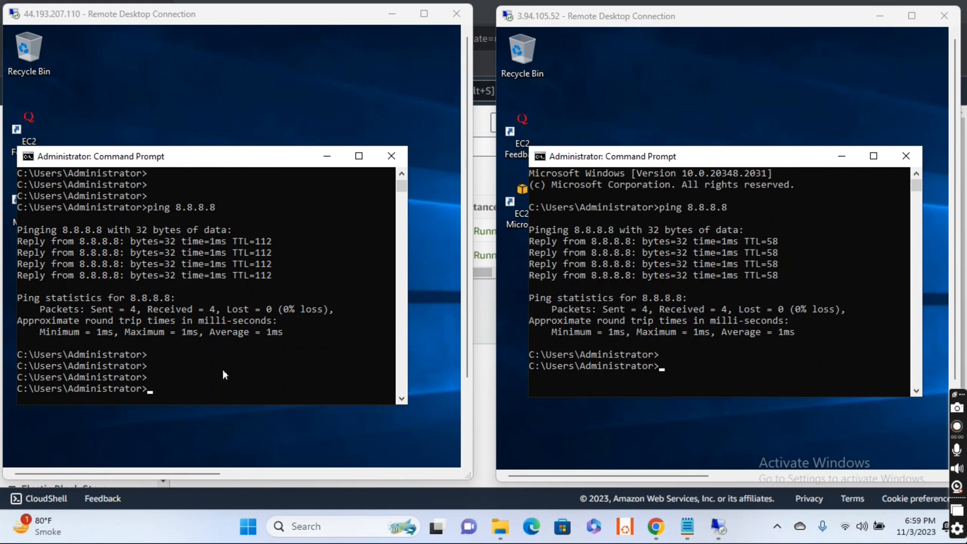
Ping EC2-2's private address 20.0.0.36 from the Command Prompt of the 44.193.207.110 session.
click(174, 388)
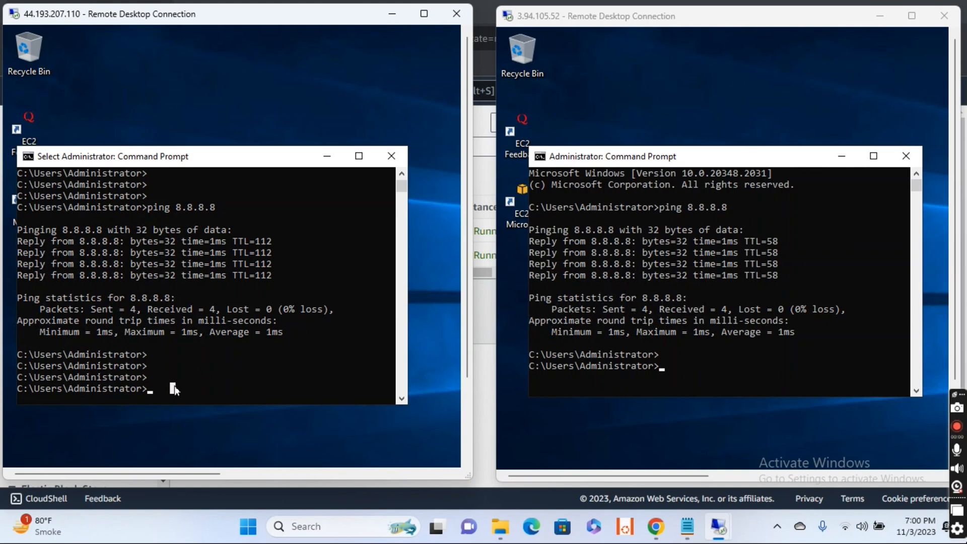
text(p)
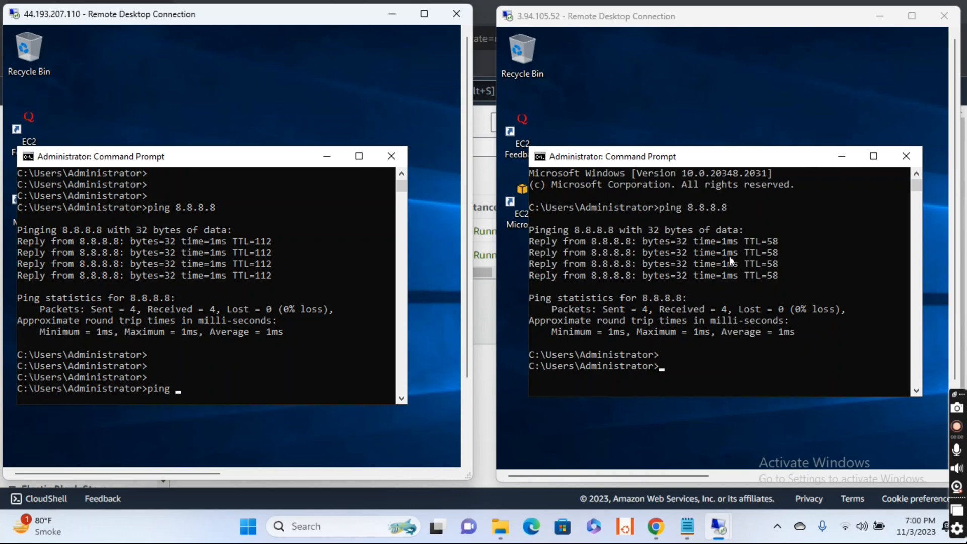
text(ing 20.0.0.36)
key(Return)
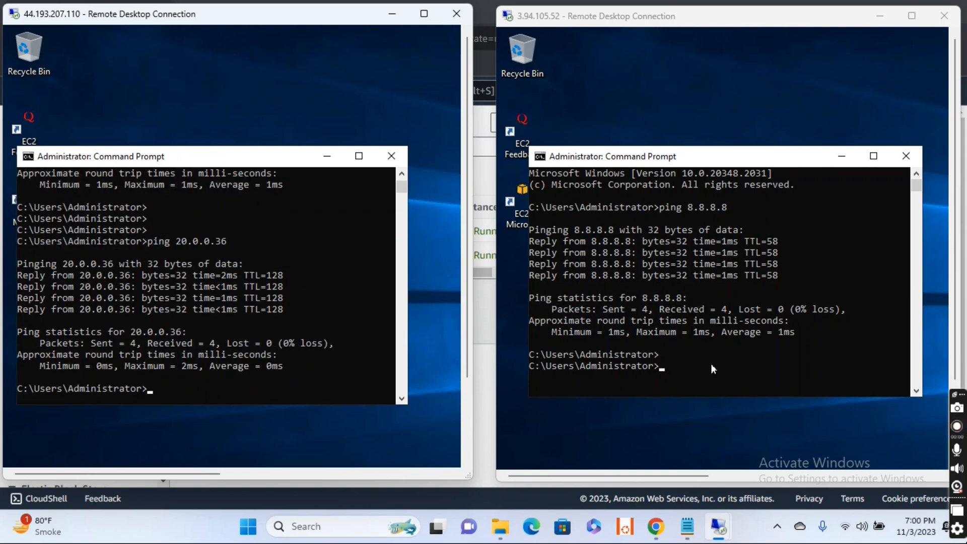
Ping EC2-1's private address 10.0.0.31 from the Command Prompt of the 3.94.105.52 session.
click(701, 365)
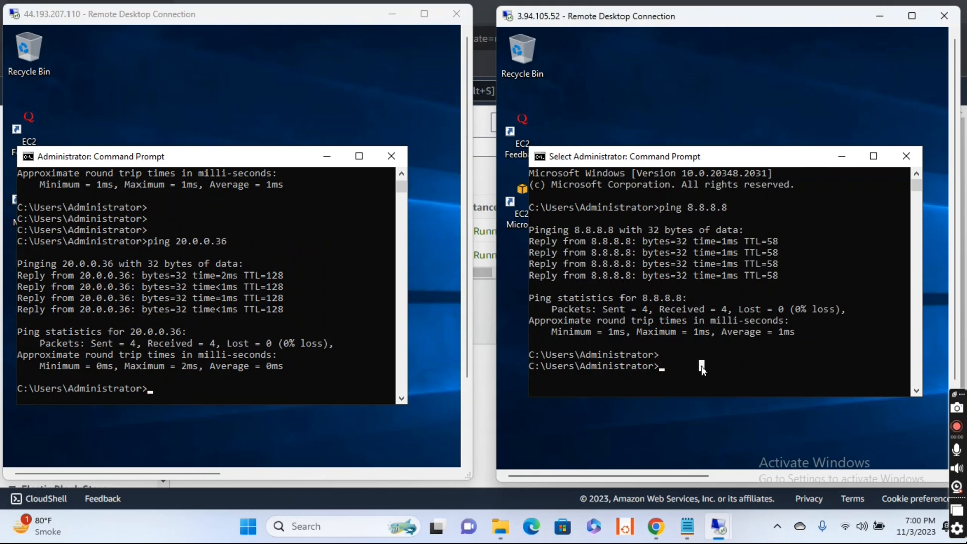
text(ping 10.0.0.)
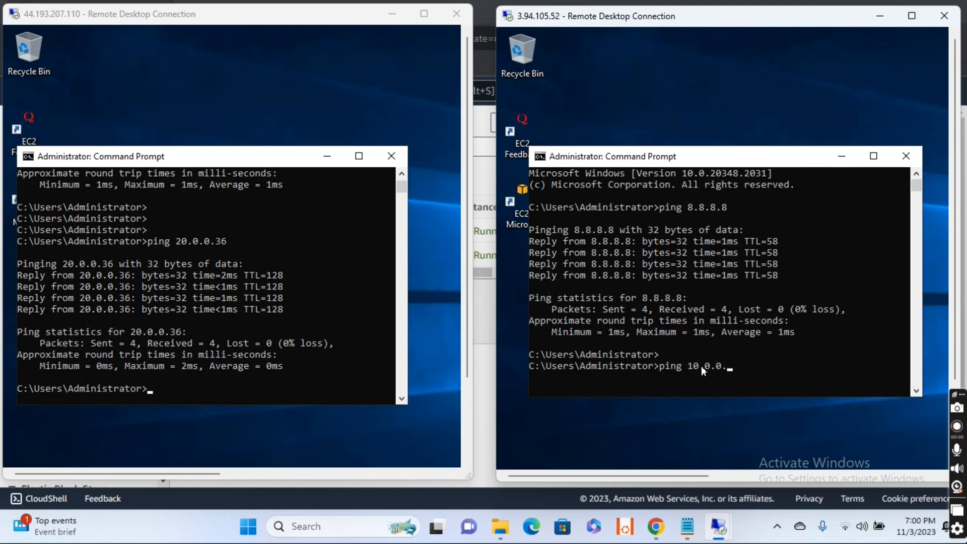
text(31)
key(Return)
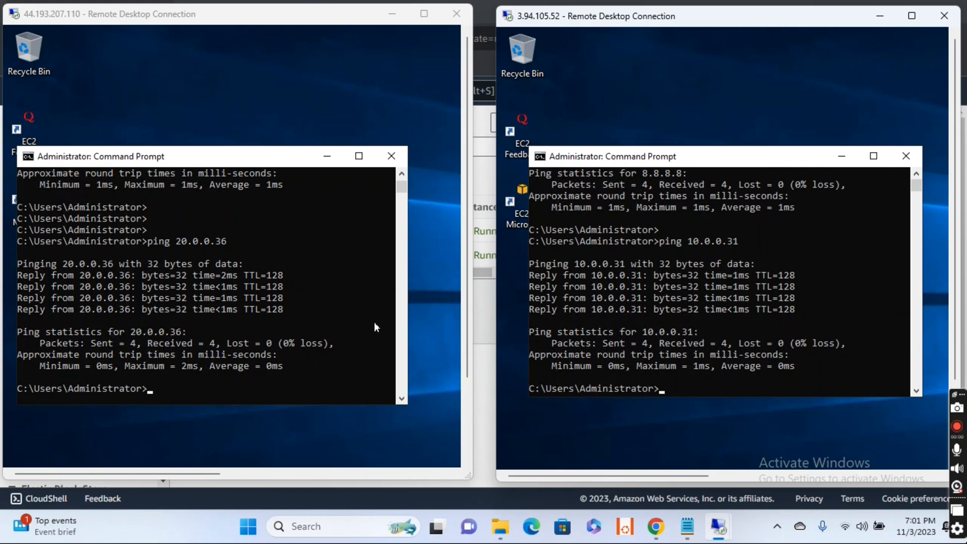
Close the Command Prompt windows in both remote sessions and disconnect the 3.94.105.52 session.
click(392, 159)
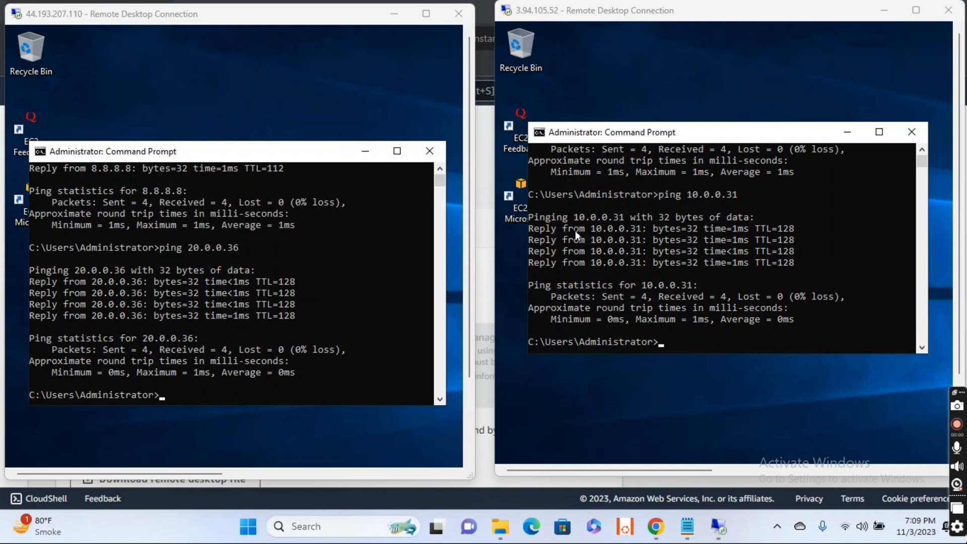
click(429, 154)
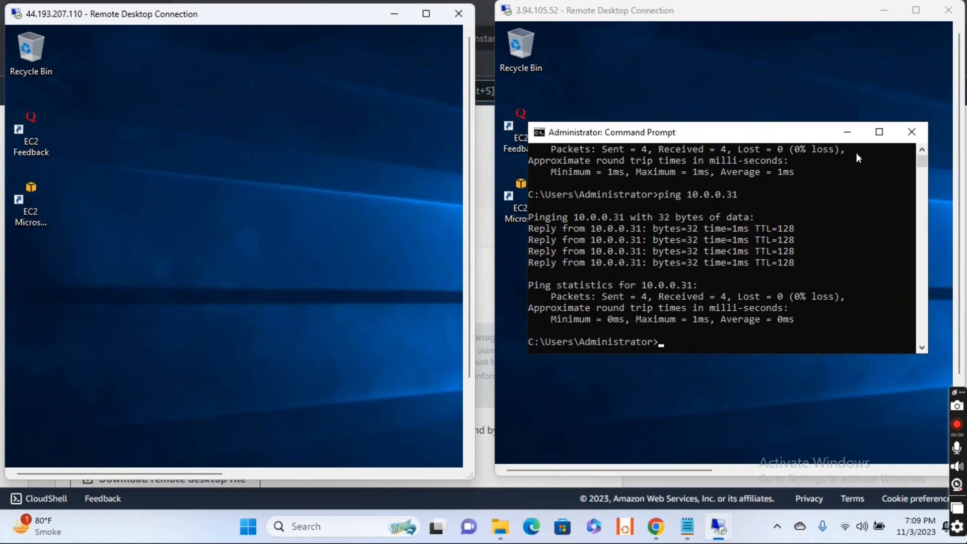
click(911, 132)
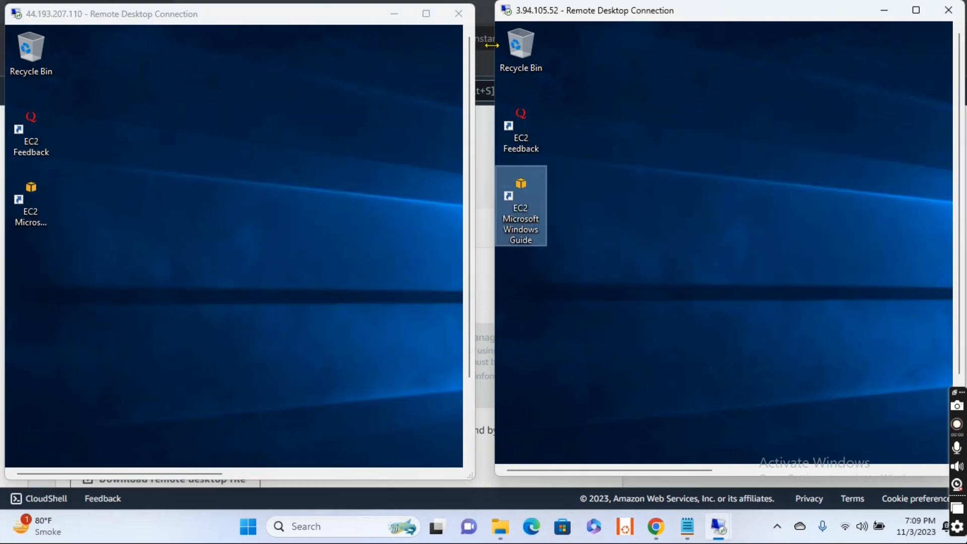
click(950, 15)
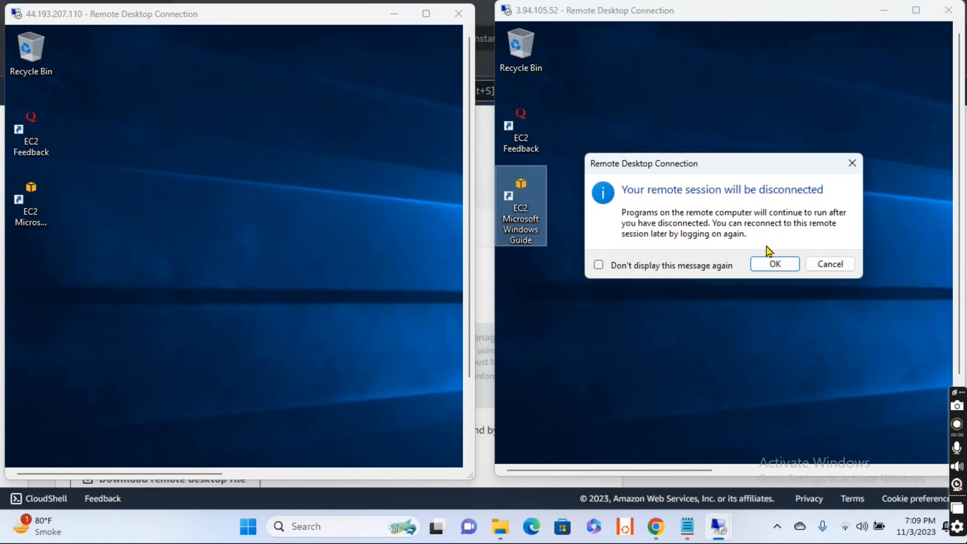
click(770, 264)
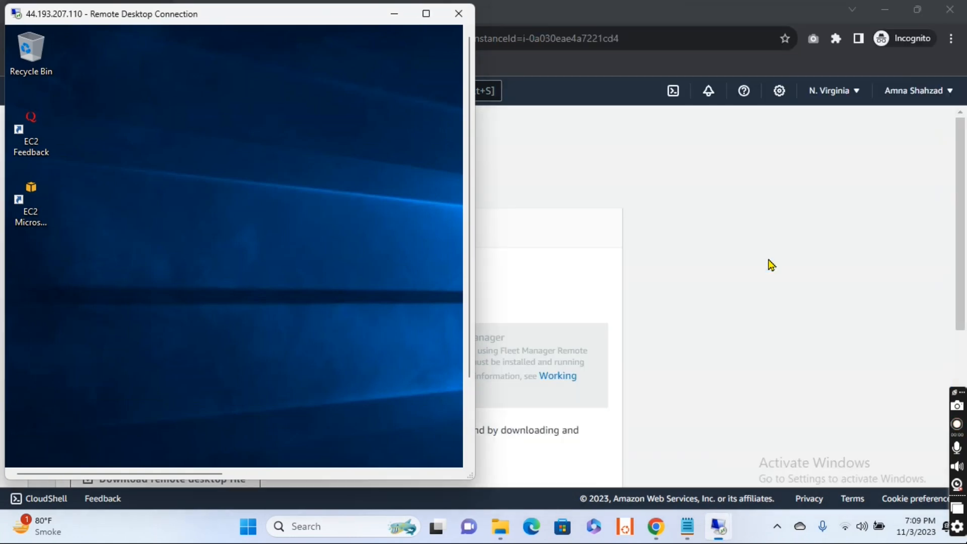
Maximize the 44.193.207.110 session and start a Remote Desktop connection from it to the private address 20.0.0.36.
click(426, 15)
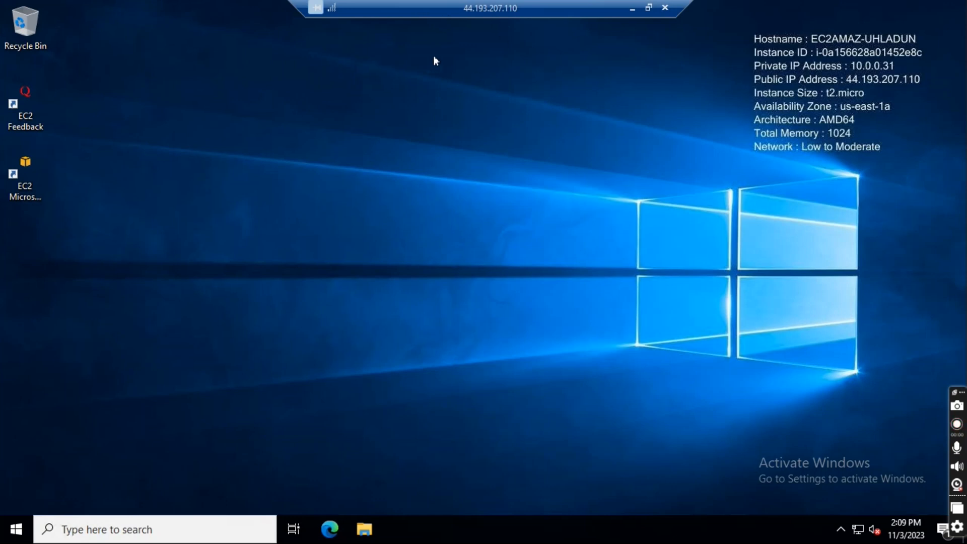
click(142, 528)
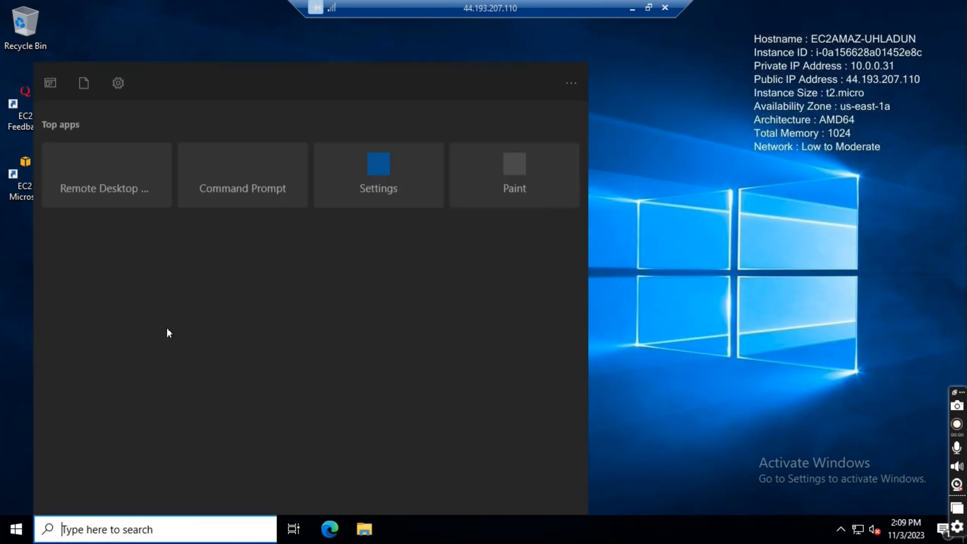
text(rdp)
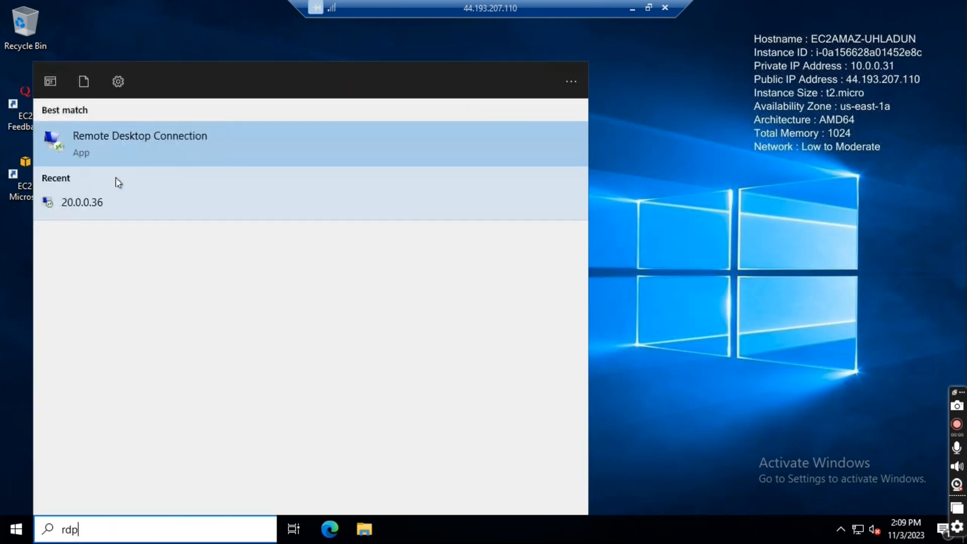
click(135, 163)
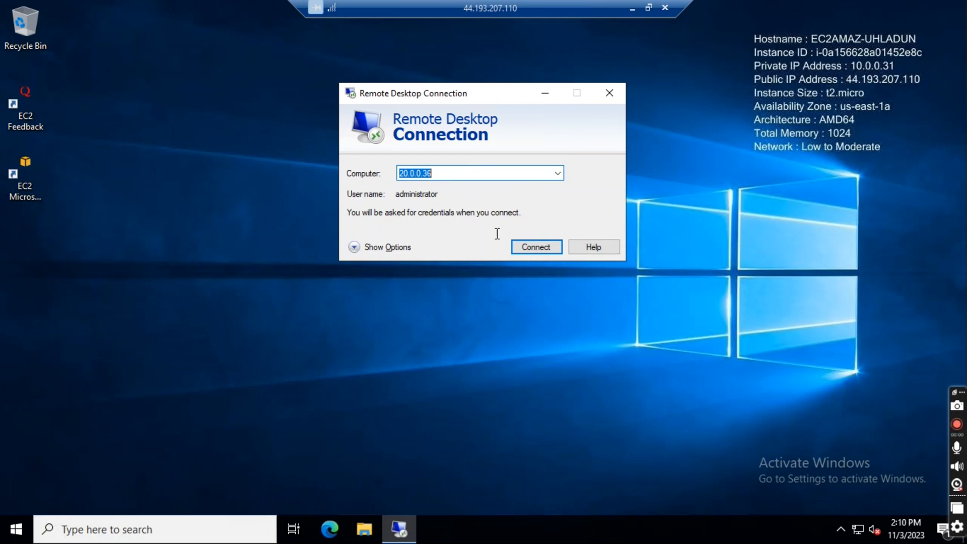
click(536, 248)
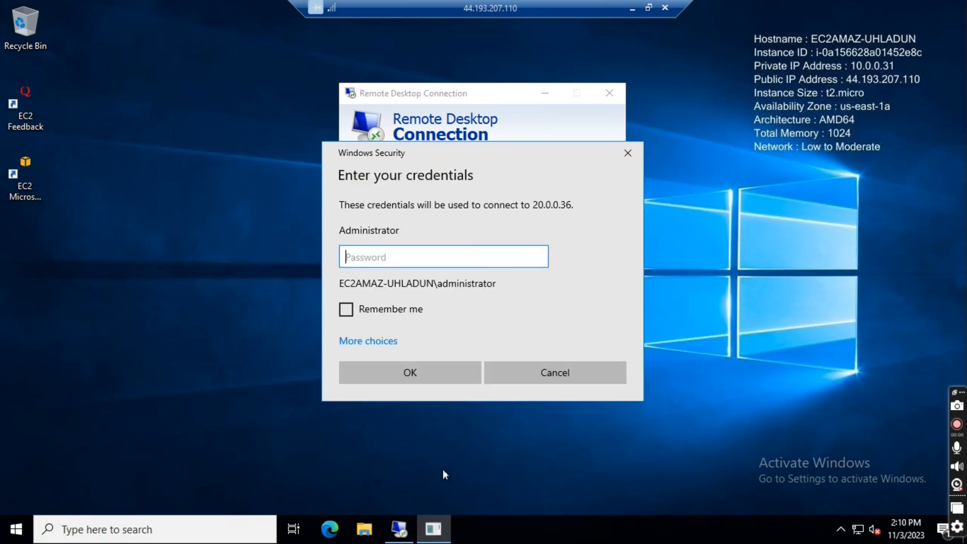
Copy the administrator password for 20.0.0.36 from the local Notepad notes and return to the 44.193.207.110 session.
click(632, 8)
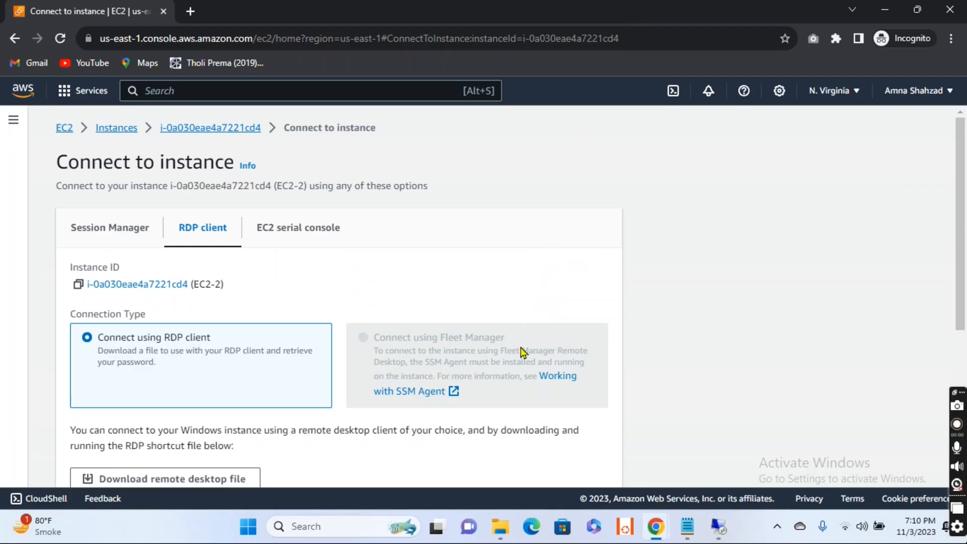
click(681, 523)
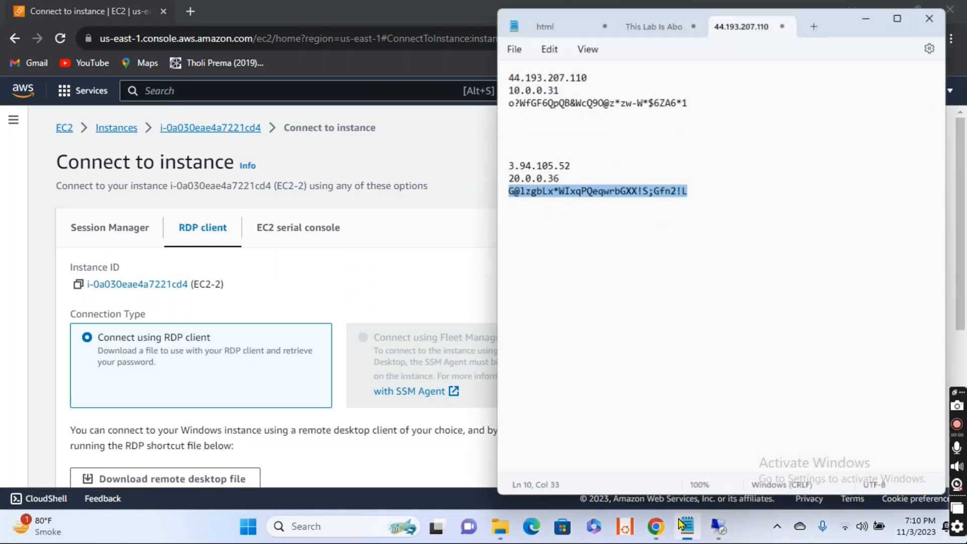
click(686, 185)
drag(695, 186, 499, 194)
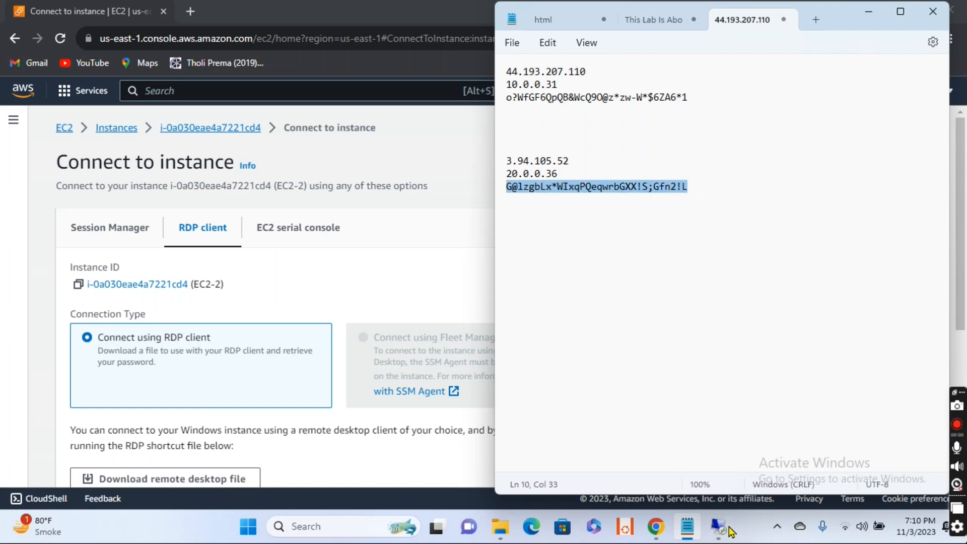
mouse_move(718, 529)
click(705, 453)
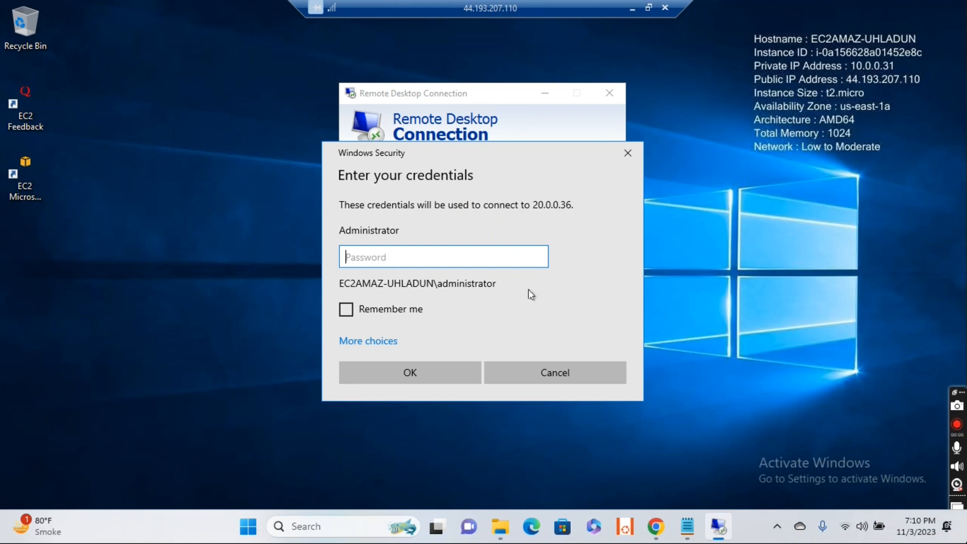
Paste the administrator password into the credentials prompt for 20.0.0.36 and connect despite the certificate warning.
click(489, 259)
key(ctrl+v)
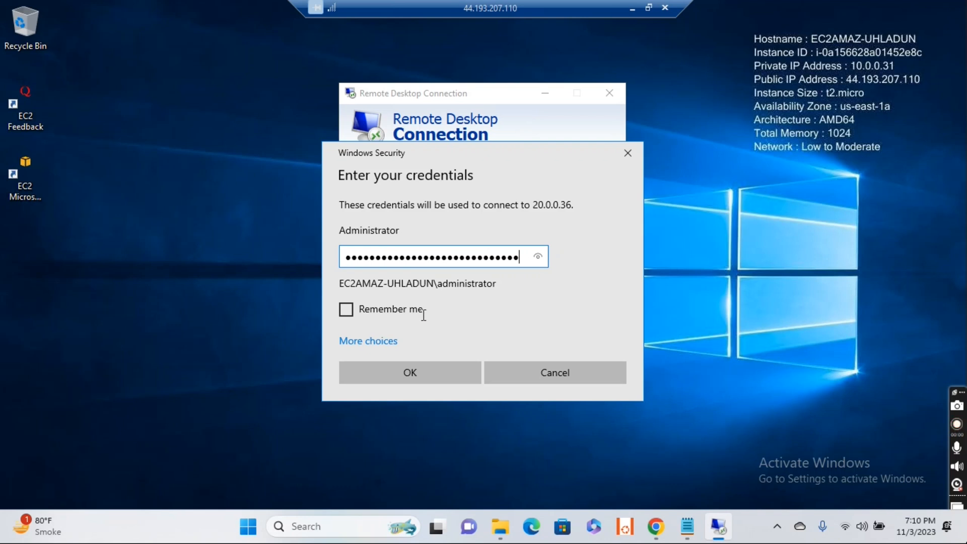
drag(516, 256, 309, 258)
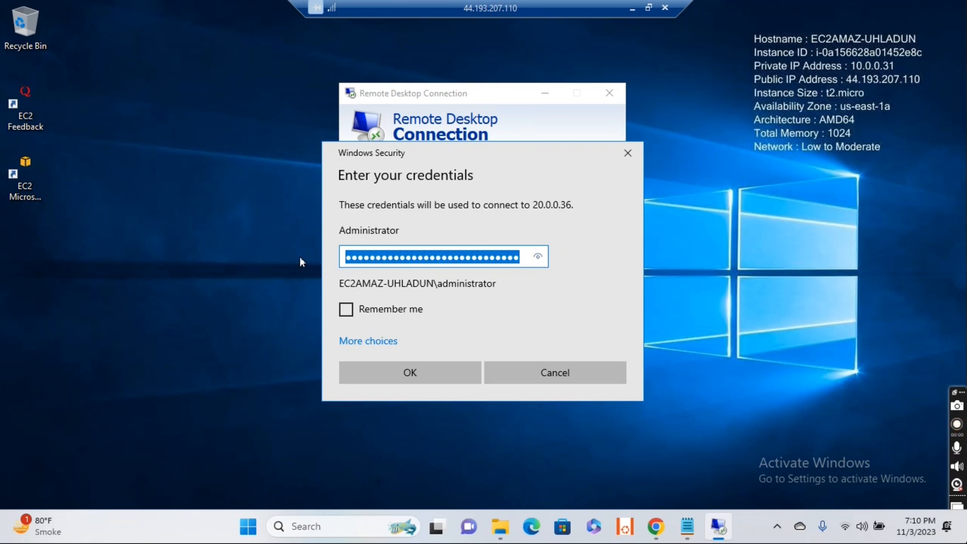
key(BackSpace)
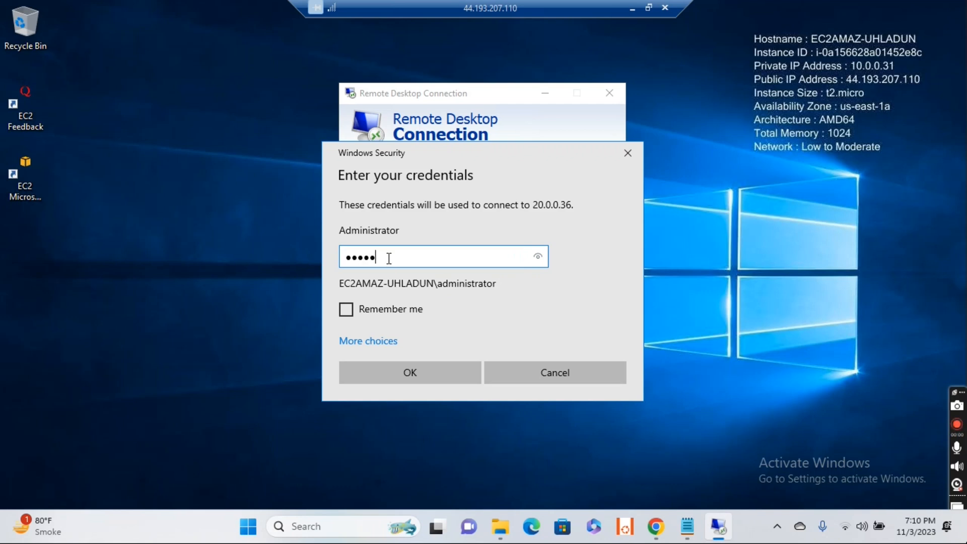
key(BackSpace)
key(ctrl+v)
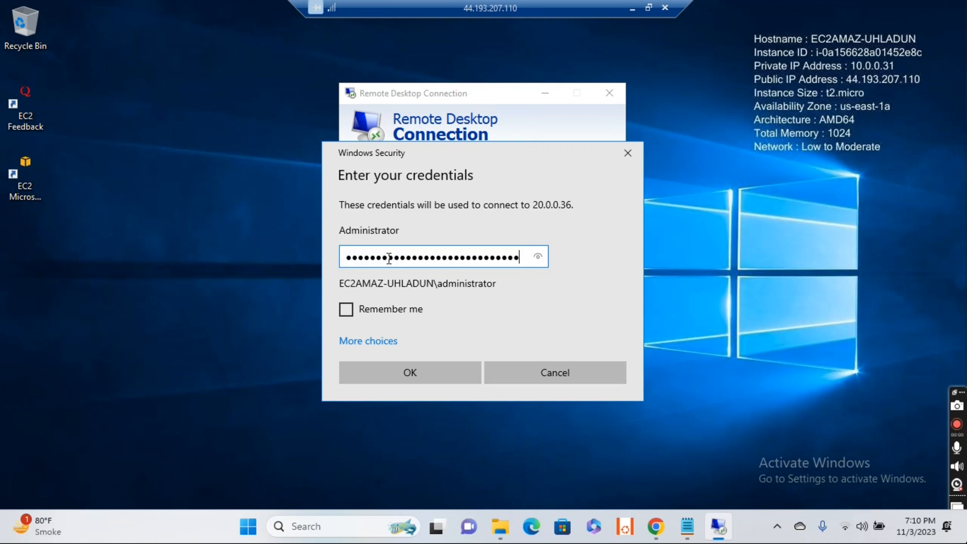
click(410, 373)
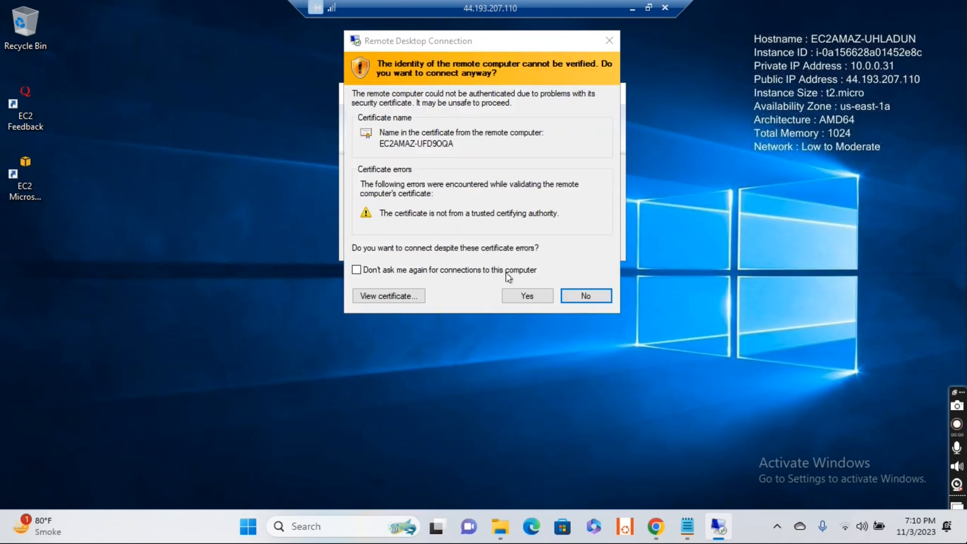
click(526, 297)
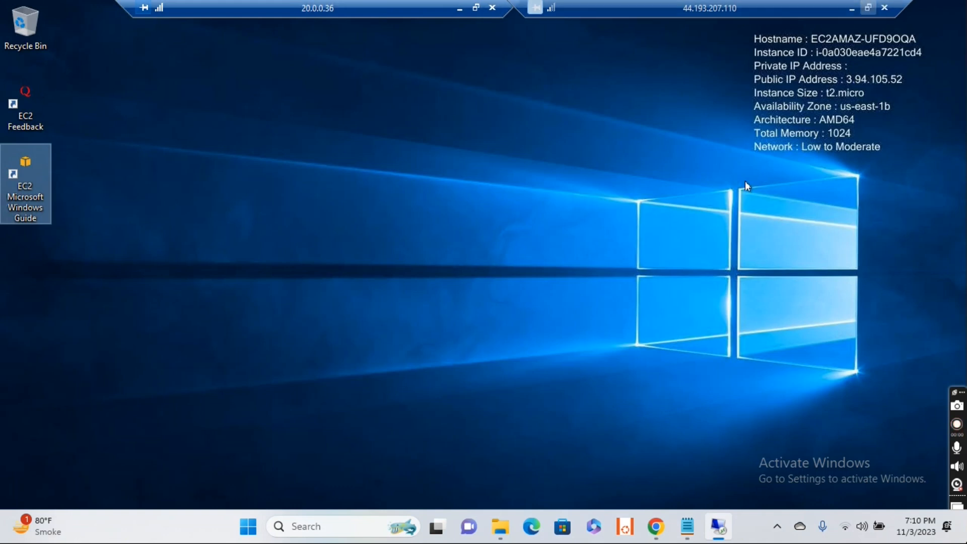
Disconnect the 44.193.207.110 session and start a new Remote Desktop connection to 44.193.207.110 from the local computer.
click(884, 7)
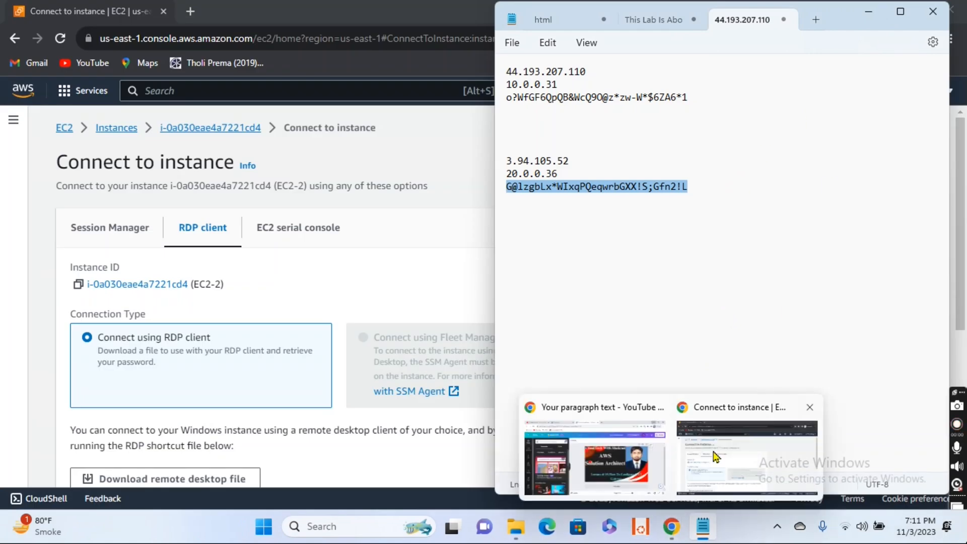
click(715, 456)
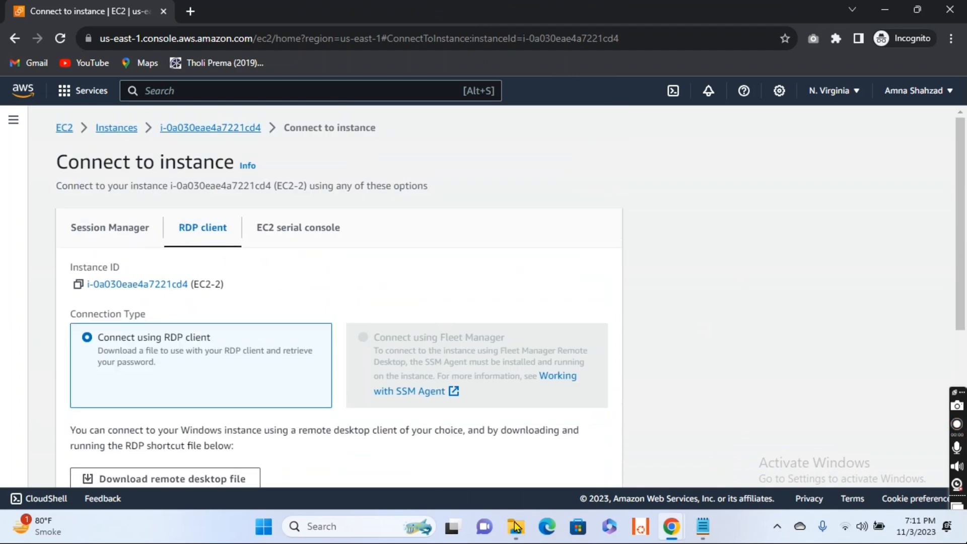
mouse_move(517, 526)
click(318, 526)
text(rdp)
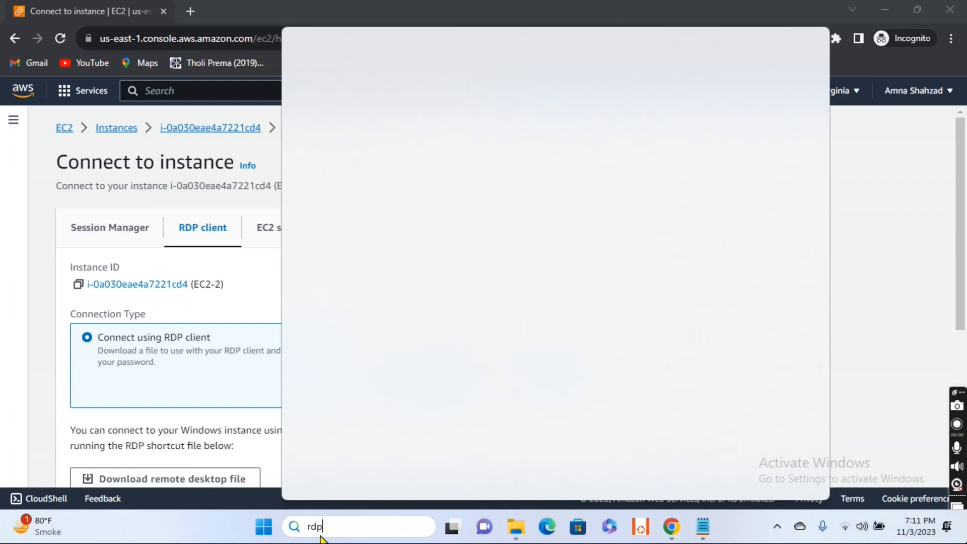
click(411, 135)
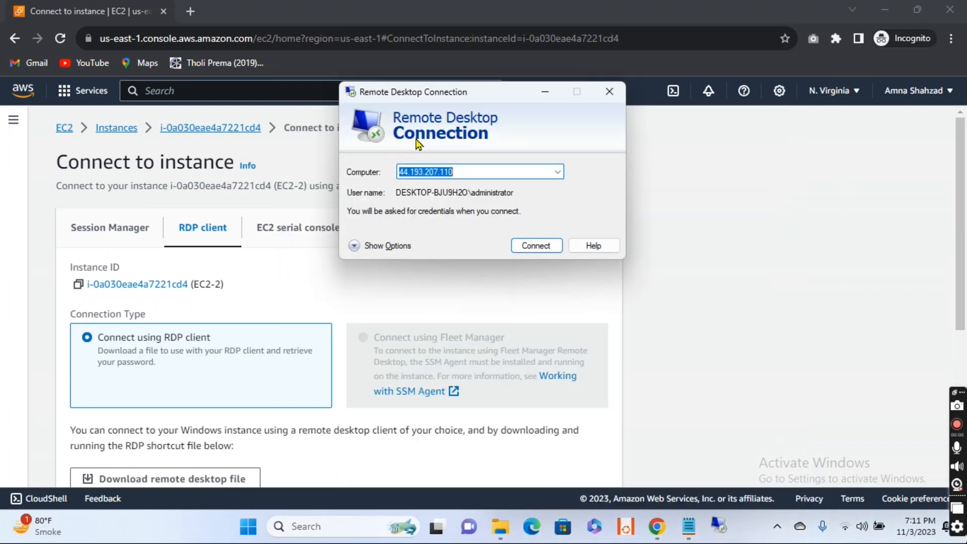
click(535, 247)
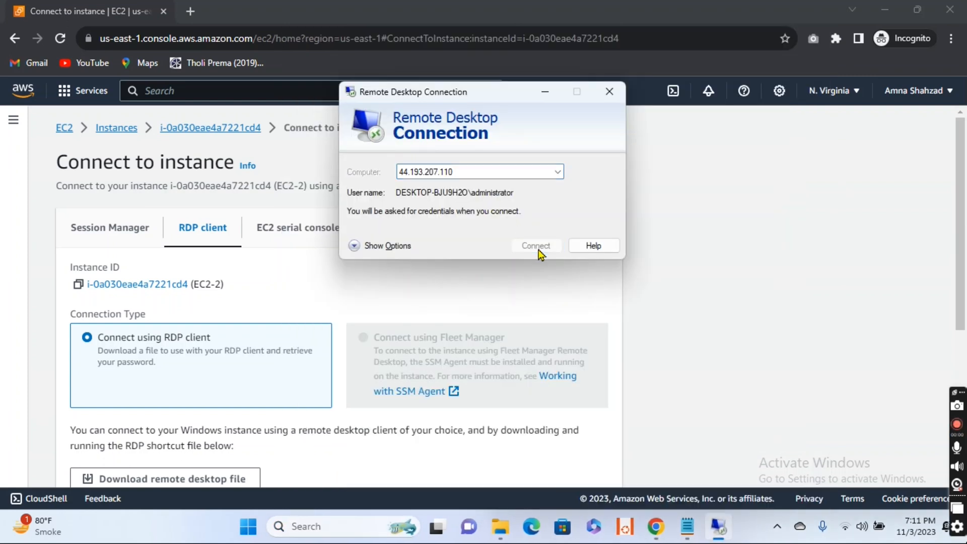
Copy the 44.193.207.110 administrator password from the Notepad notes, paste it into the credentials prompt, and accept the certificate warning.
click(687, 526)
drag(687, 97, 500, 105)
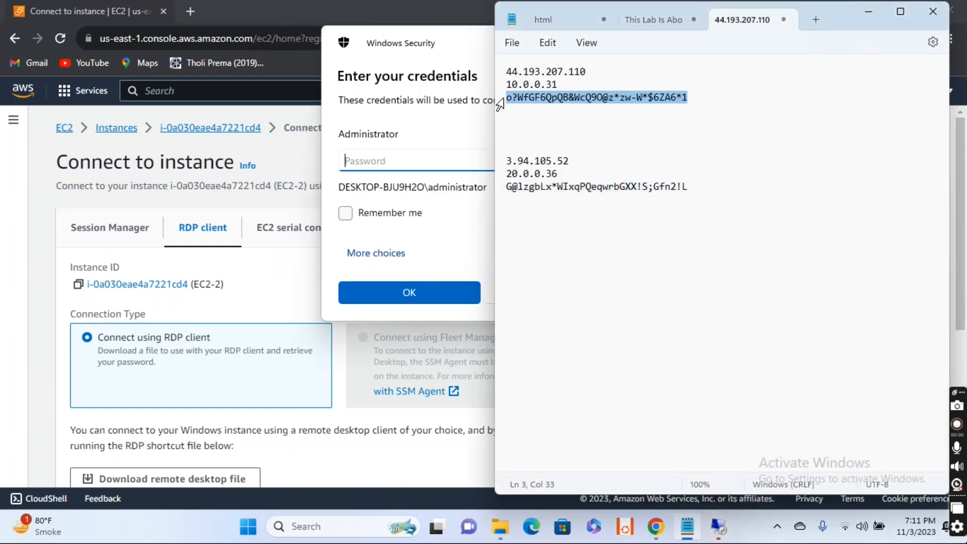
click(432, 41)
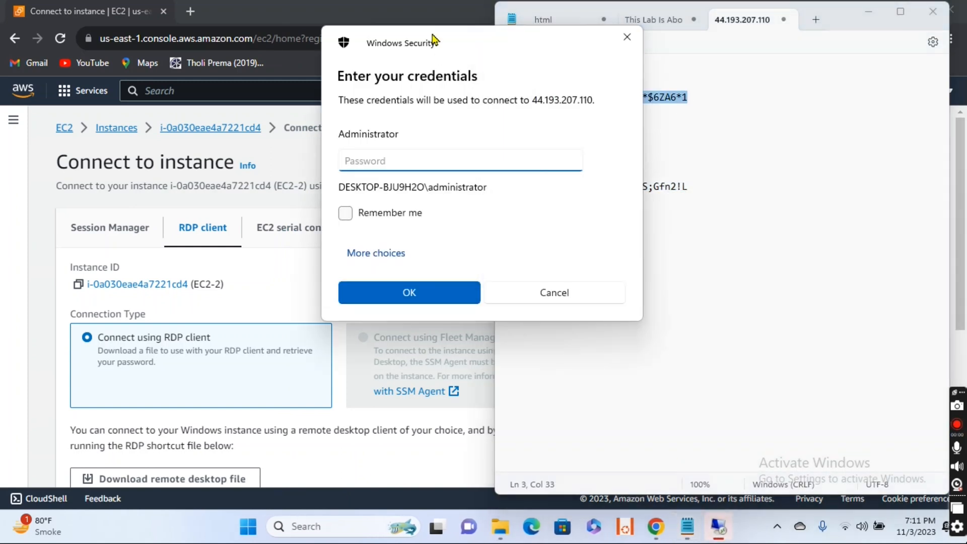
key(ctrl+v)
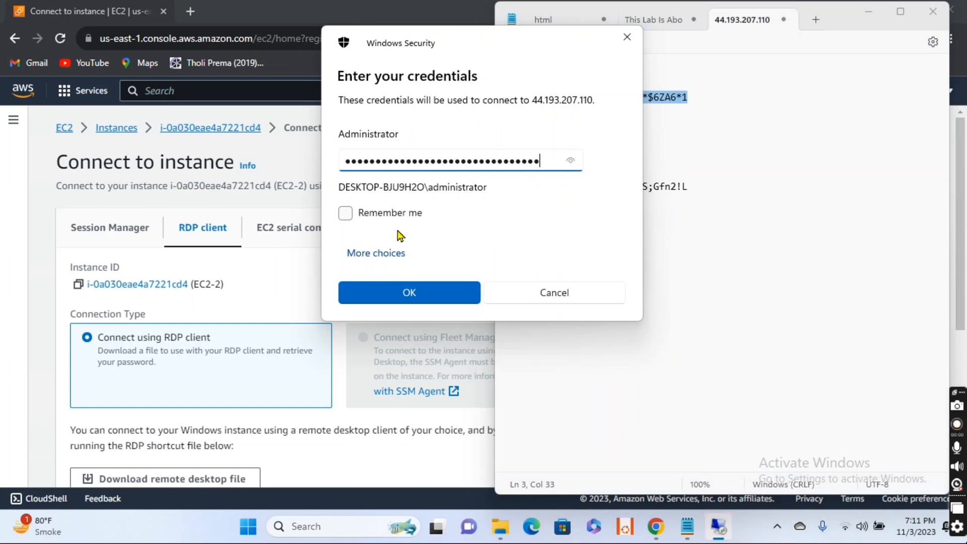
click(382, 292)
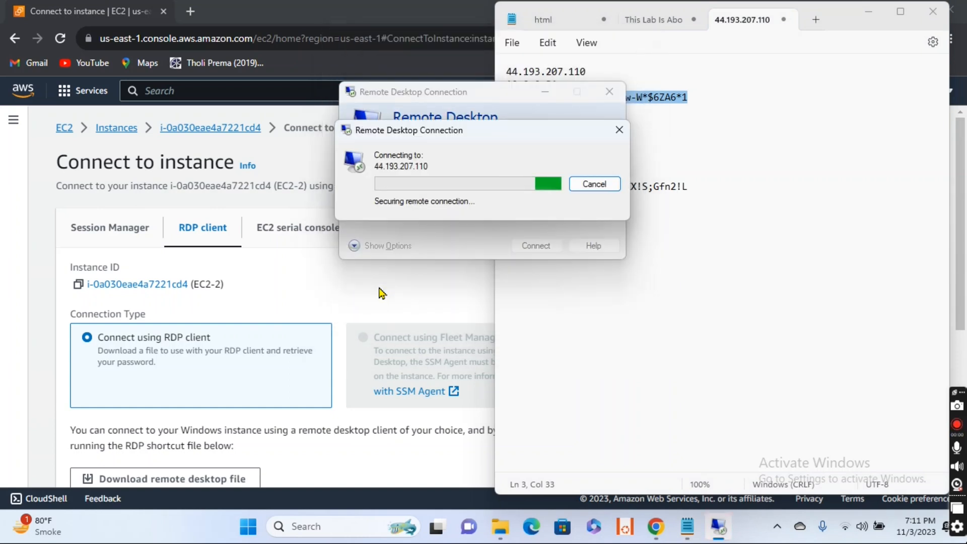
click(525, 295)
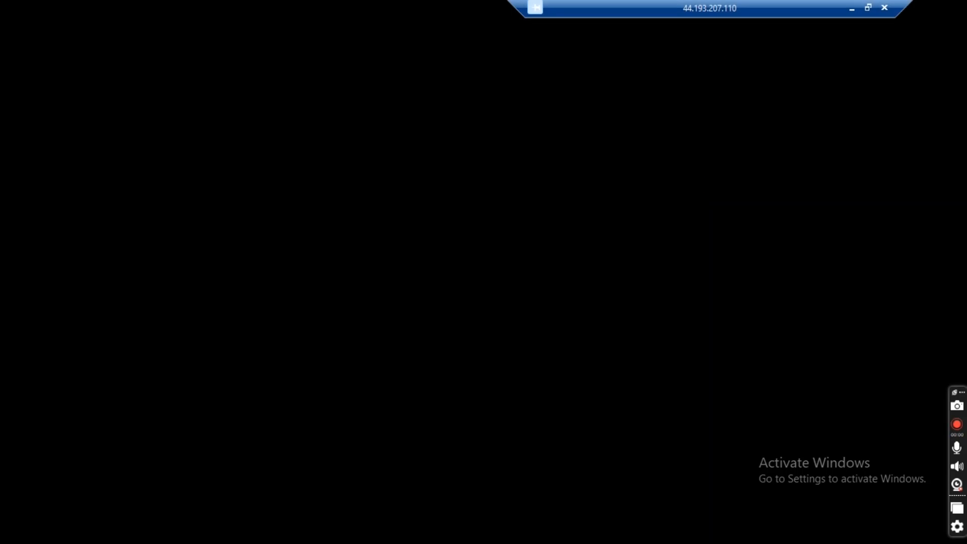
Move the full-screen connection bar of the 44.193.207.110 session to the middle and minimize the session.
drag(750, 16, 540, 11)
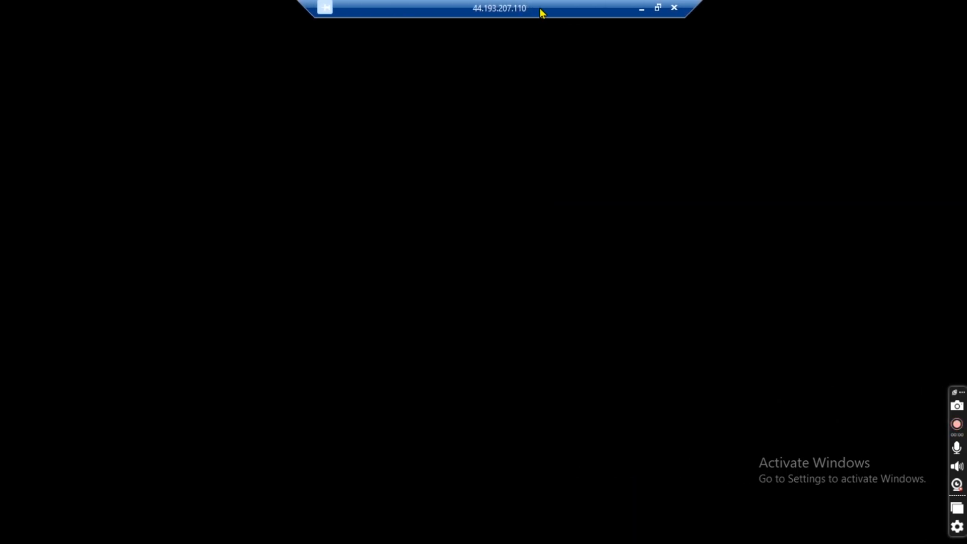
click(640, 8)
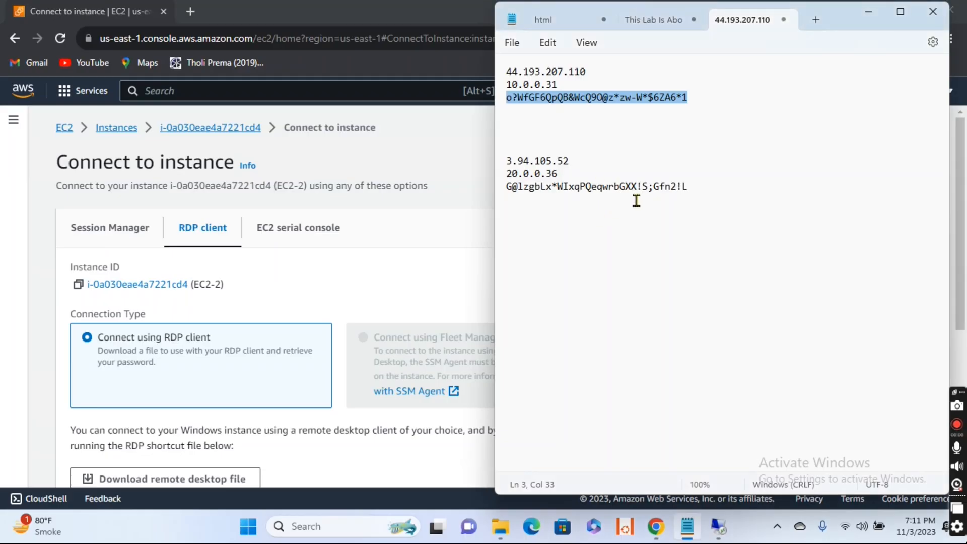
Return to the 44.193.207.110 session, move its connection bar aside, and restore the nested 20.0.0.36 session from full screen to a window.
drag(701, 182, 498, 196)
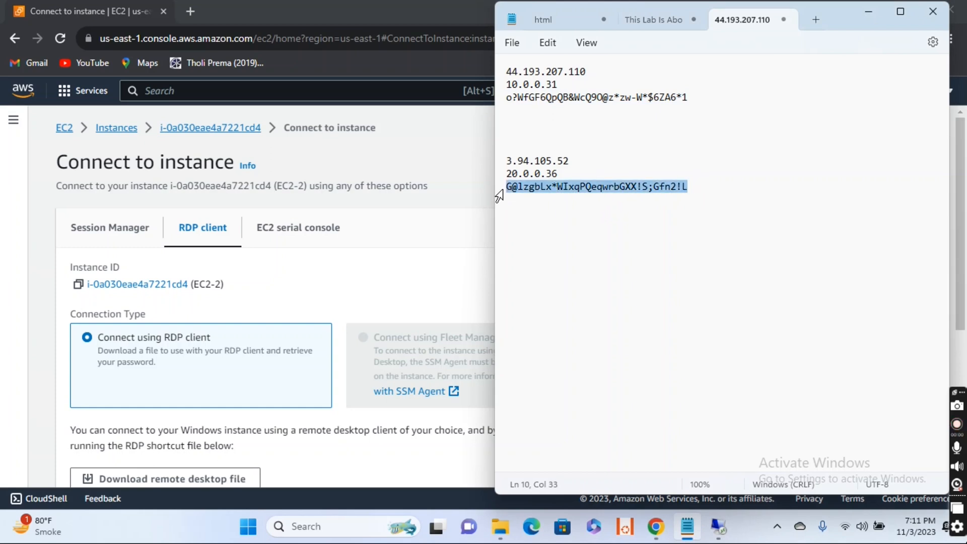
click(654, 324)
mouse_move(718, 526)
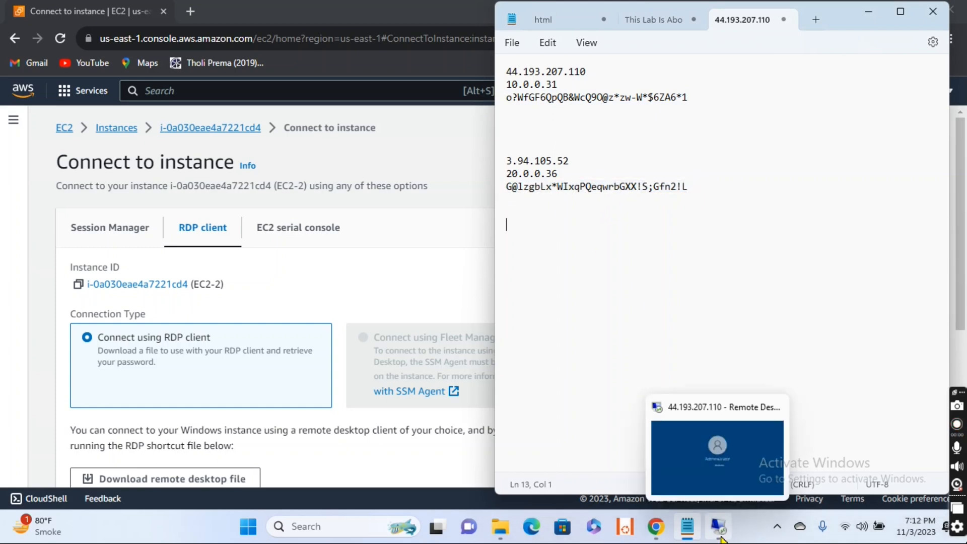
click(715, 483)
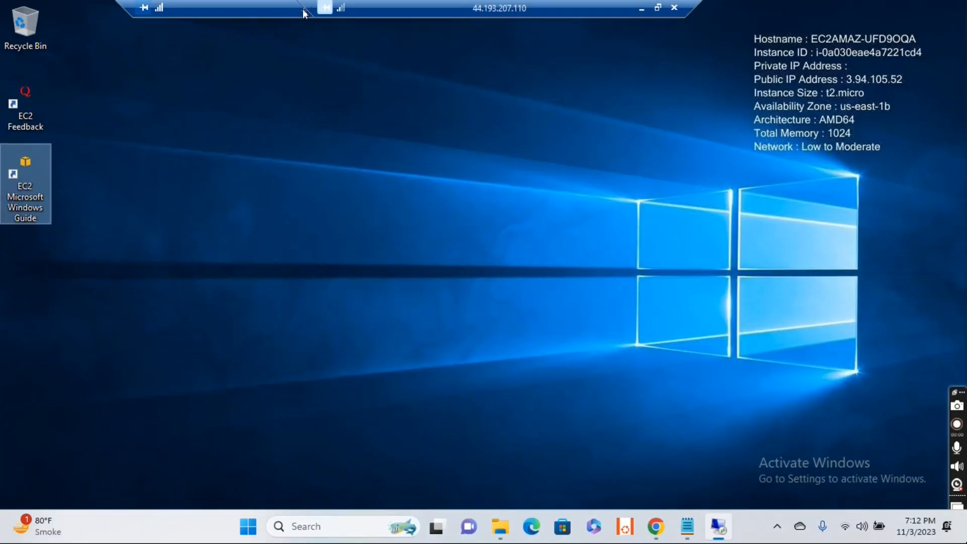
drag(592, 17, 663, 14)
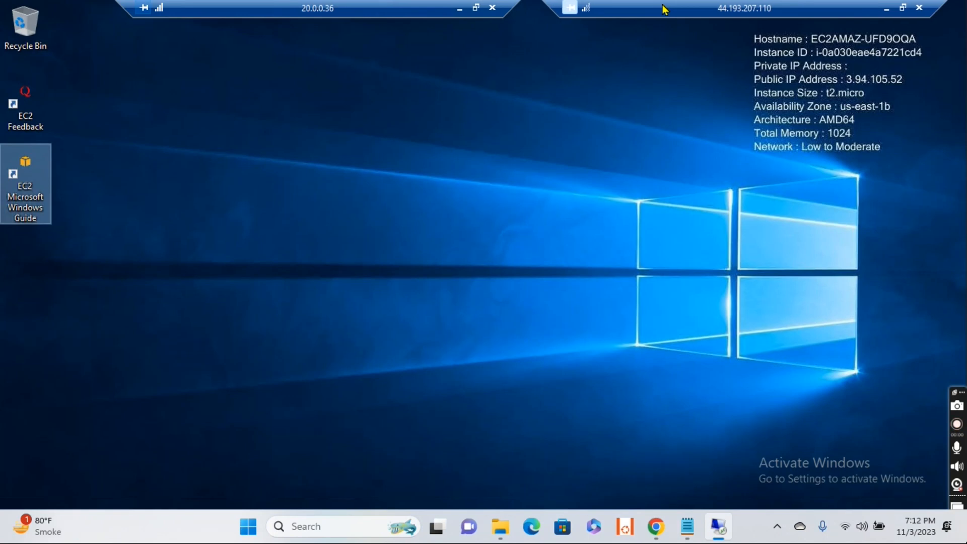
click(476, 10)
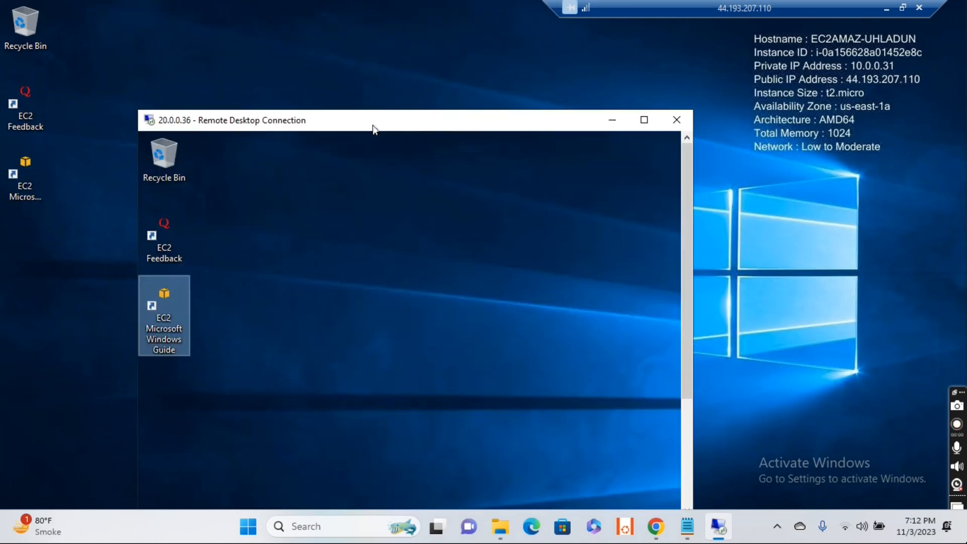
Disconnect the 44.193.207.110 session and start a new Remote Desktop connection to the same address from the local computer.
click(919, 8)
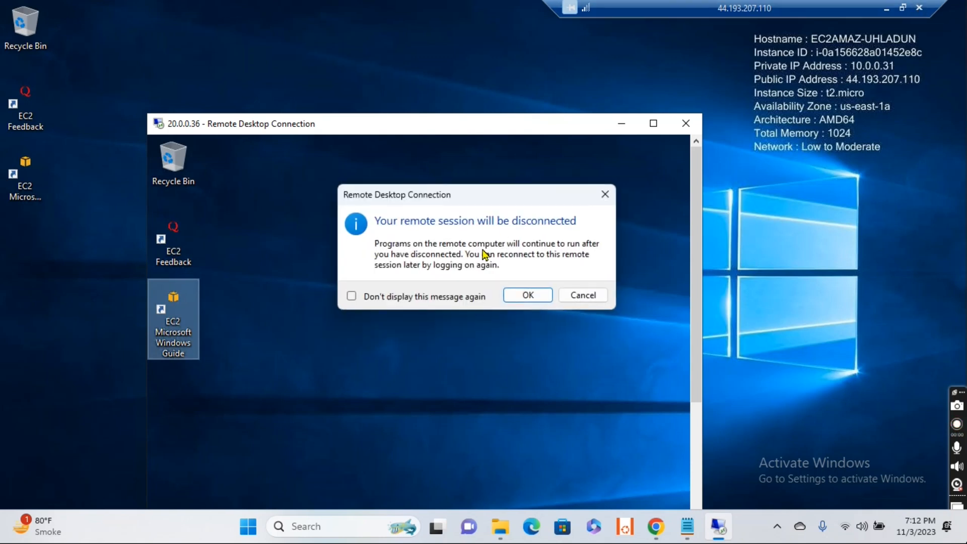
click(524, 293)
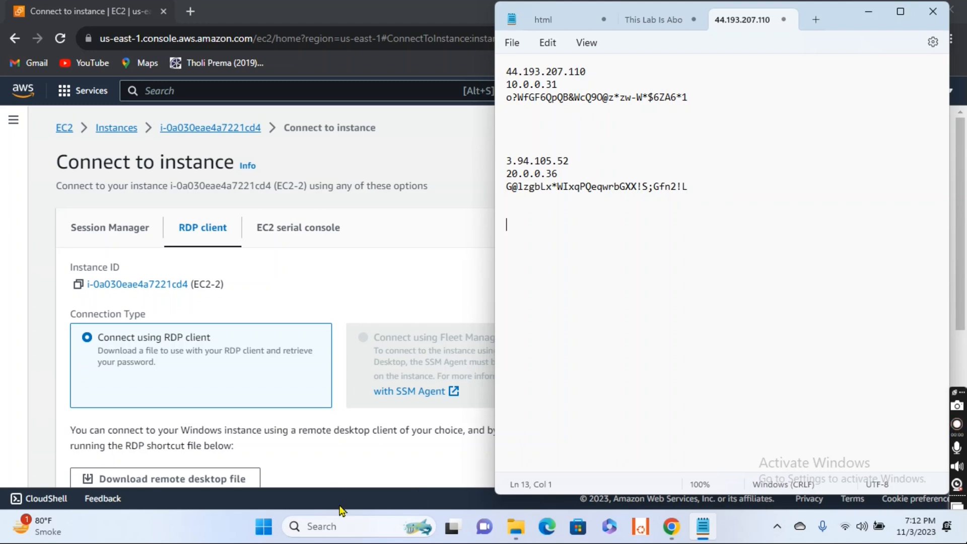
click(333, 528)
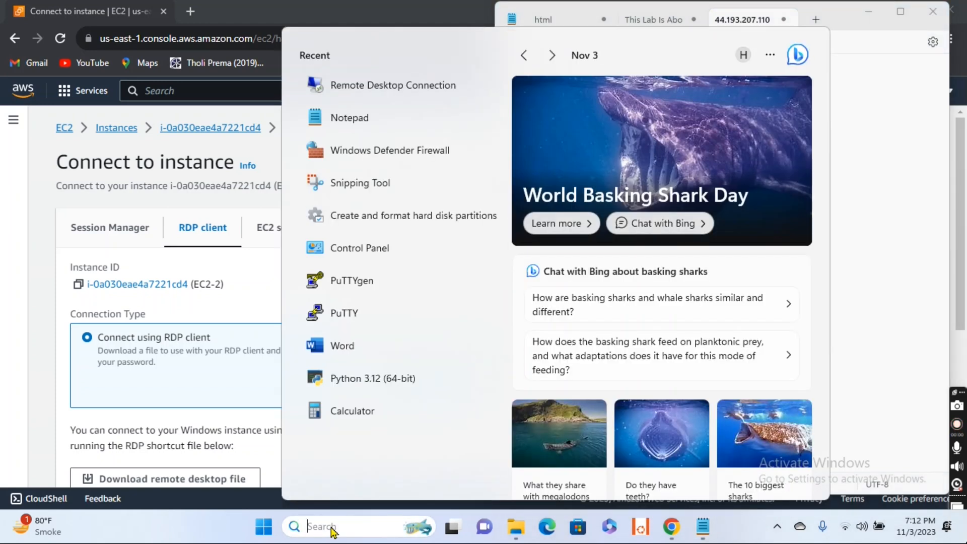
click(375, 98)
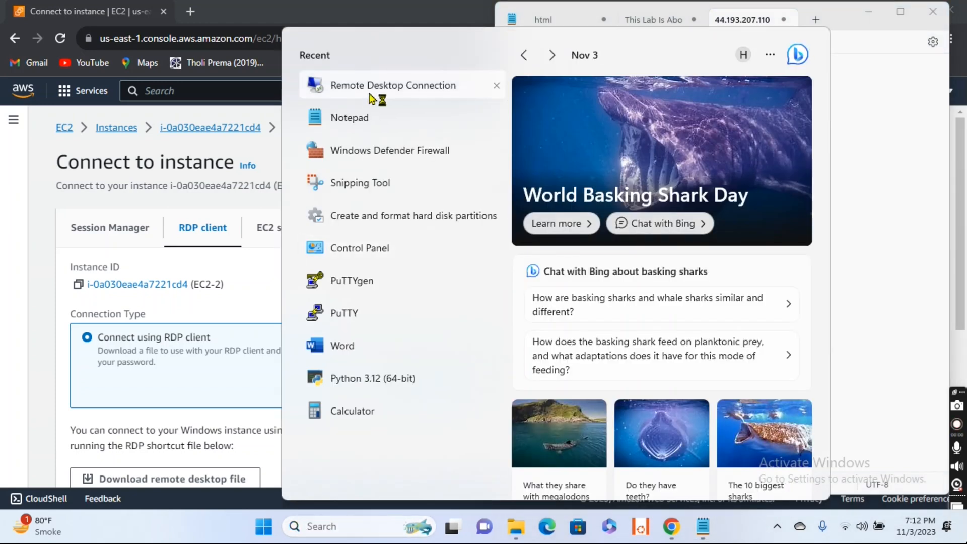
click(535, 245)
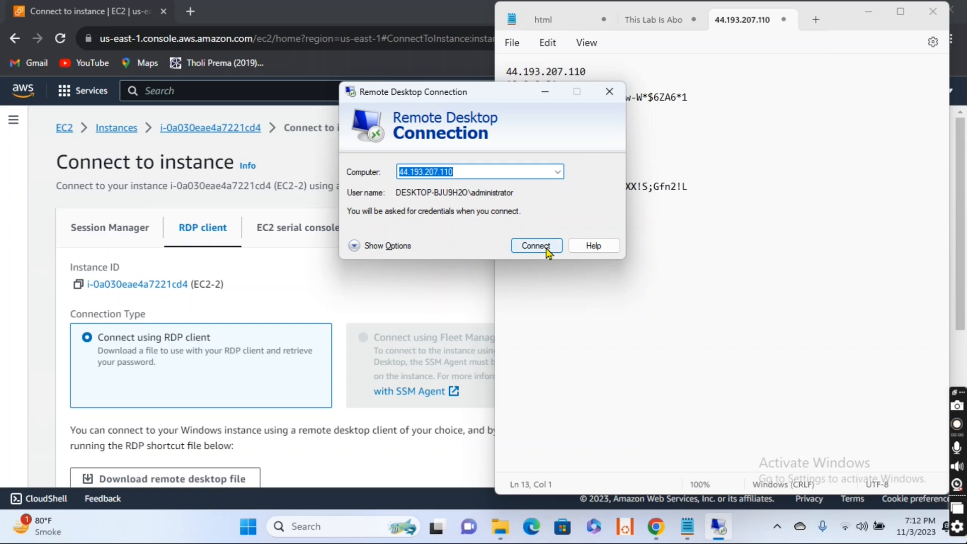
Copy the 44.193.207.110 administrator password from the Notepad notes, paste it into the credentials prompt, and connect despite the certificate warning.
click(684, 97)
drag(684, 98, 502, 99)
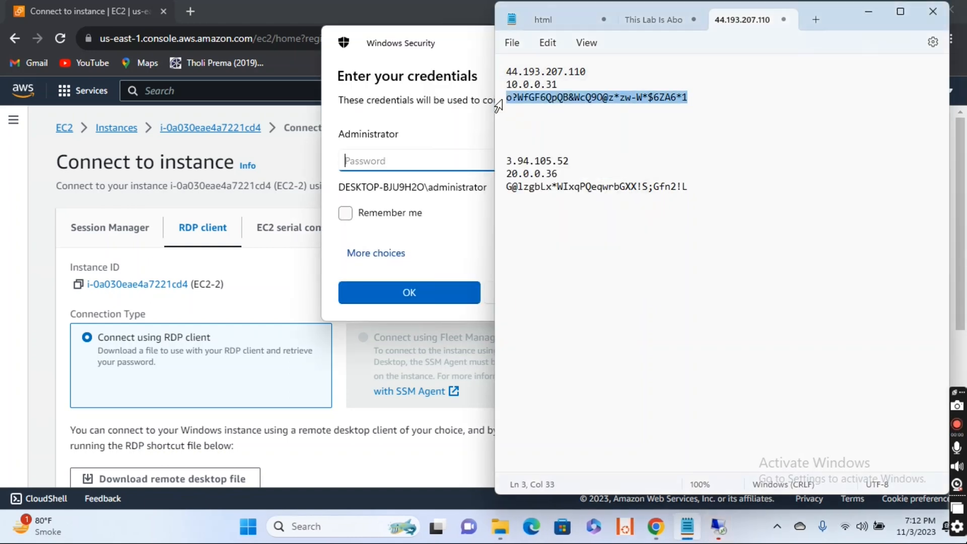
click(391, 161)
key(ctrl+v)
click(398, 292)
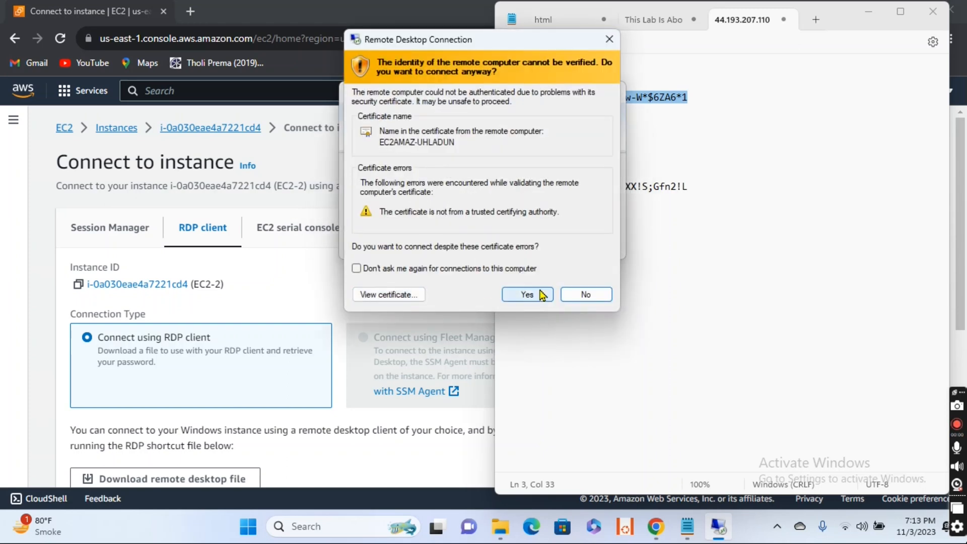
click(541, 295)
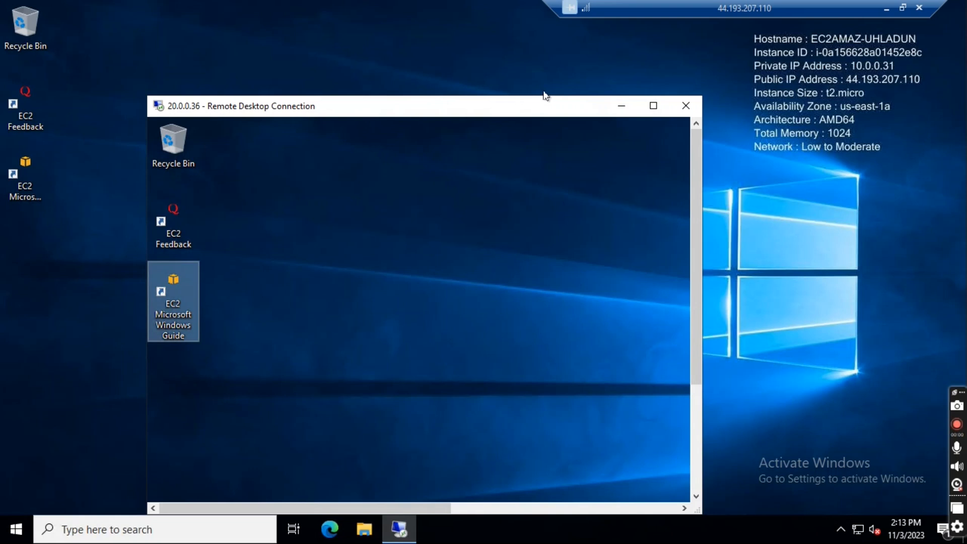
Reposition the nested window and the connection bar, and disconnect both the 20.0.0.36 and the 44.193.207.110 sessions.
drag(399, 107, 543, 92)
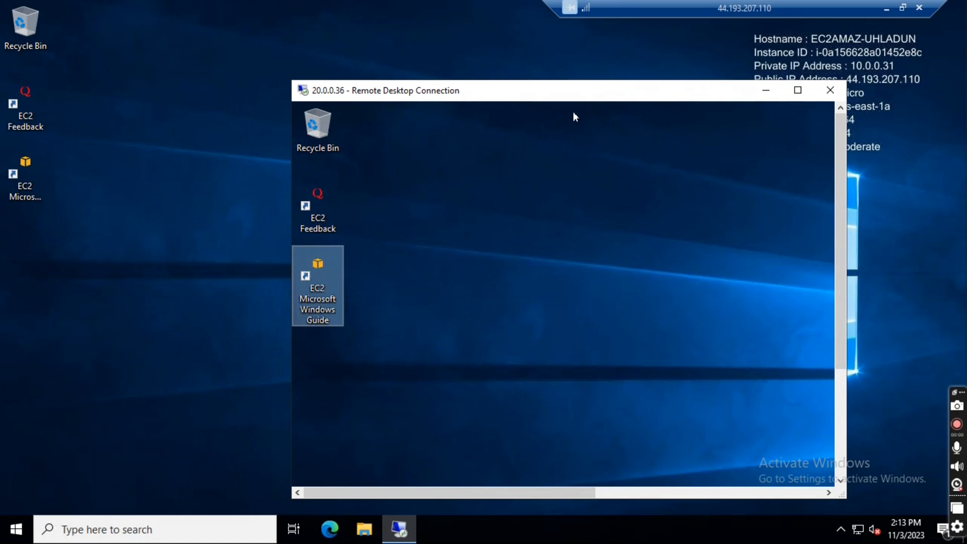
drag(801, 11, 576, 13)
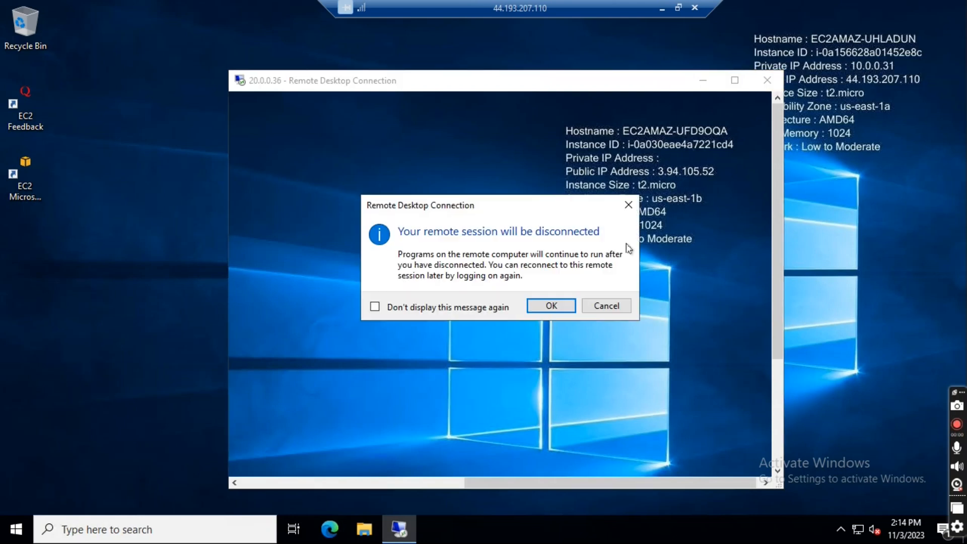
click(560, 306)
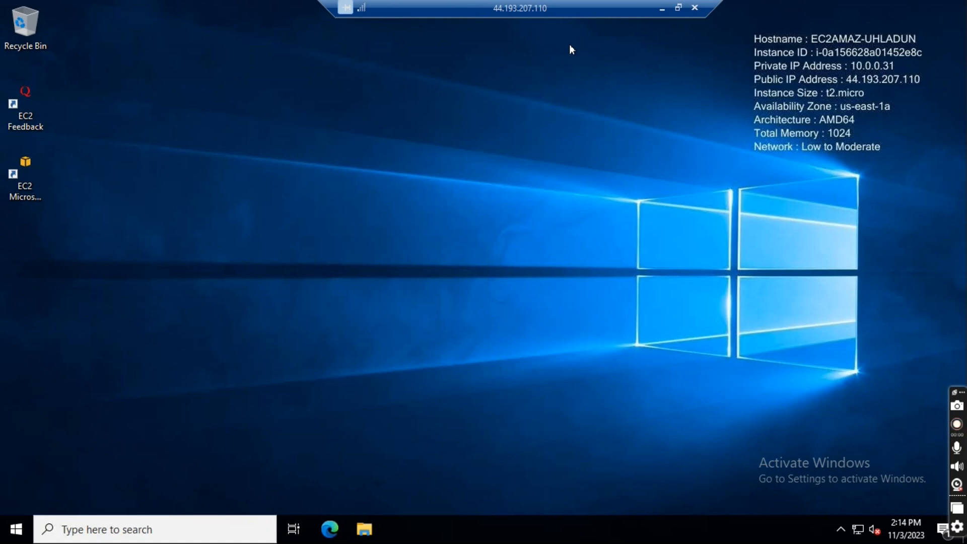
click(693, 14)
click(512, 295)
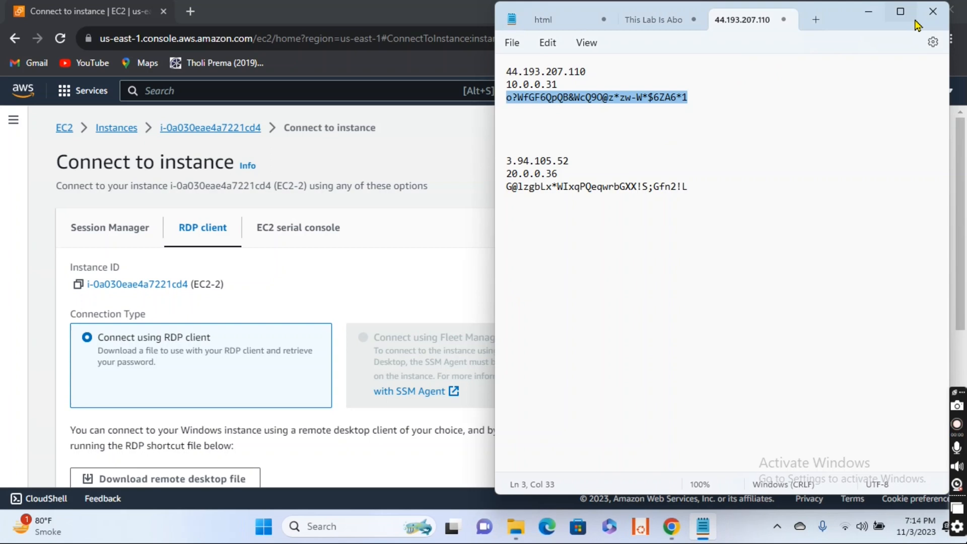
Delete all the instance addresses and passwords from the Notepad notes and minimize Notepad.
drag(688, 186, 501, 67)
key(Delete)
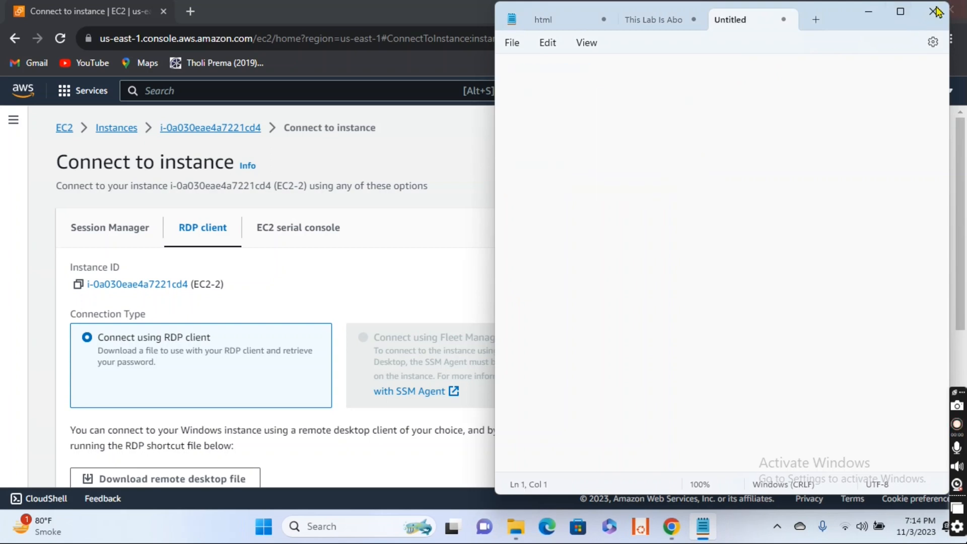
click(868, 11)
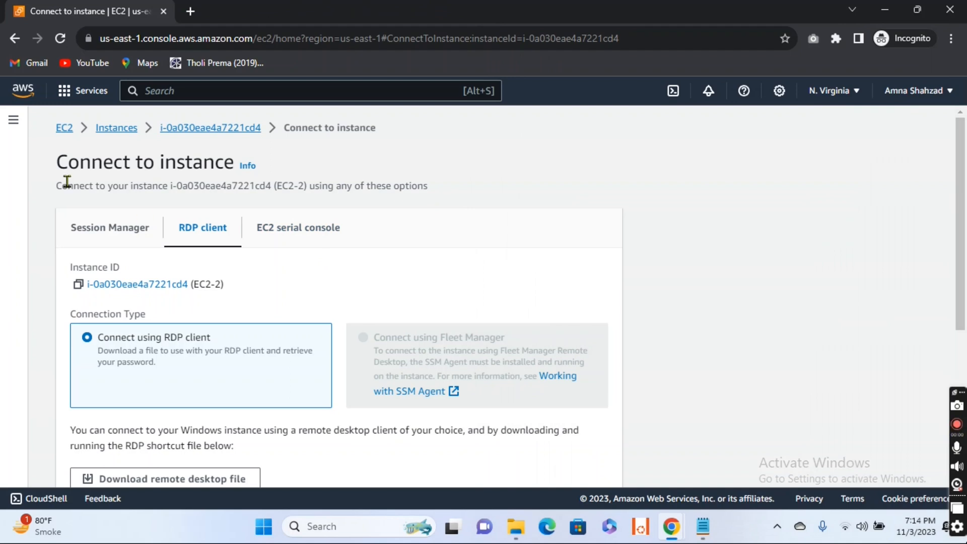
Go to the EC2 dashboard, enter "vpC" in the service search, and open the list of running instances.
click(63, 127)
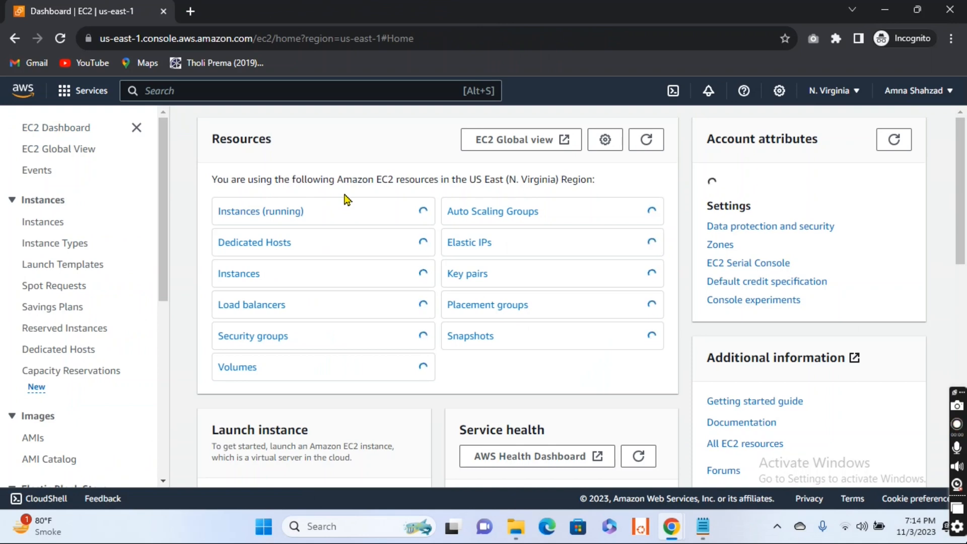
click(277, 89)
text(vp)
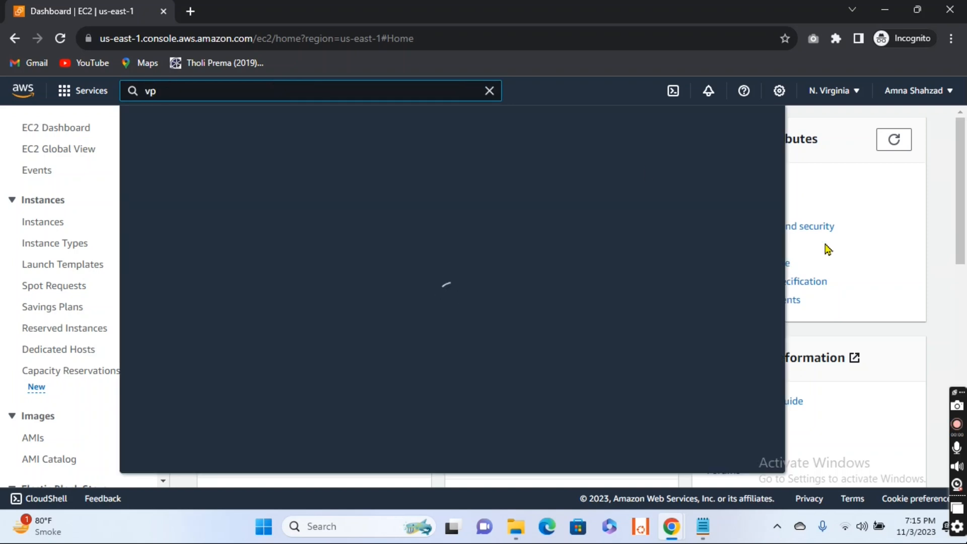
click(945, 266)
click(269, 211)
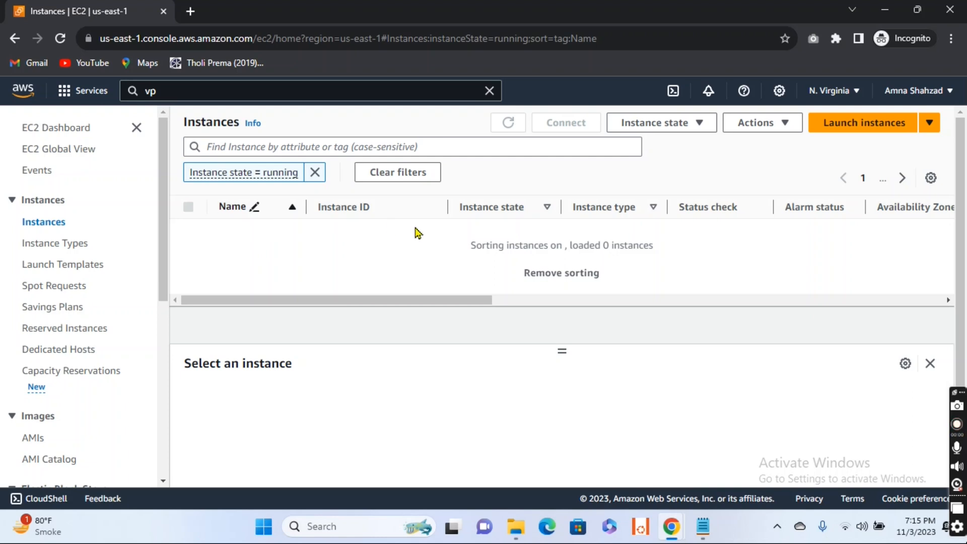
text(C)
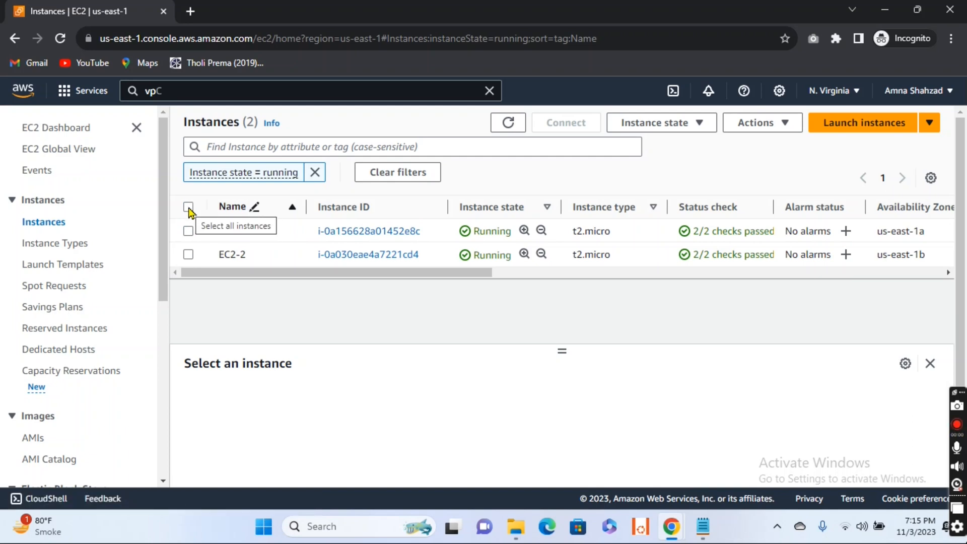
Terminate both the EC2-1 and EC2-2 instances.
click(188, 207)
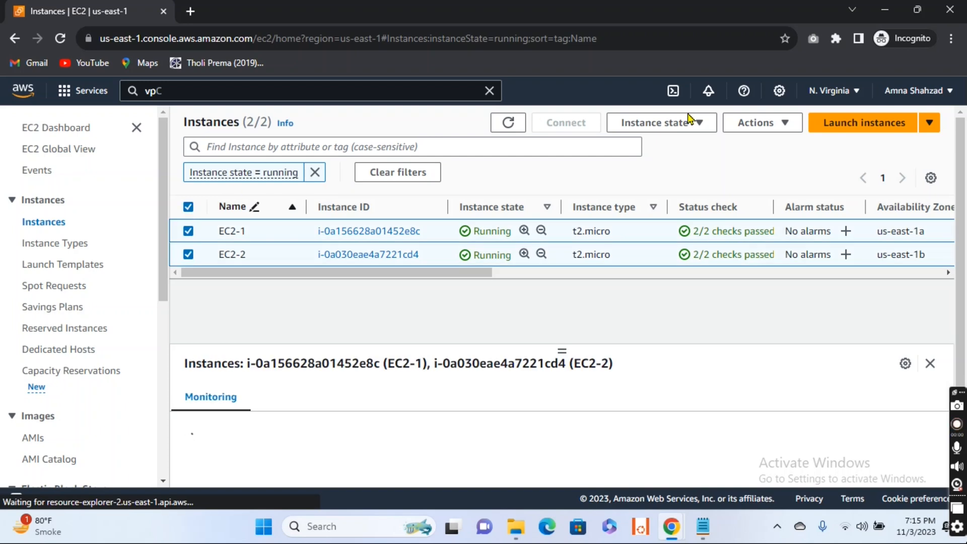
click(693, 132)
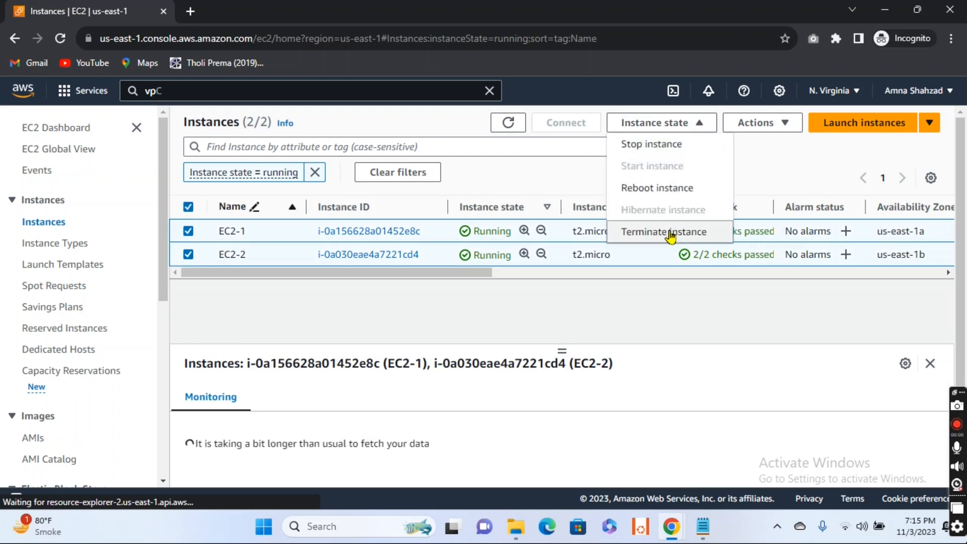
click(648, 244)
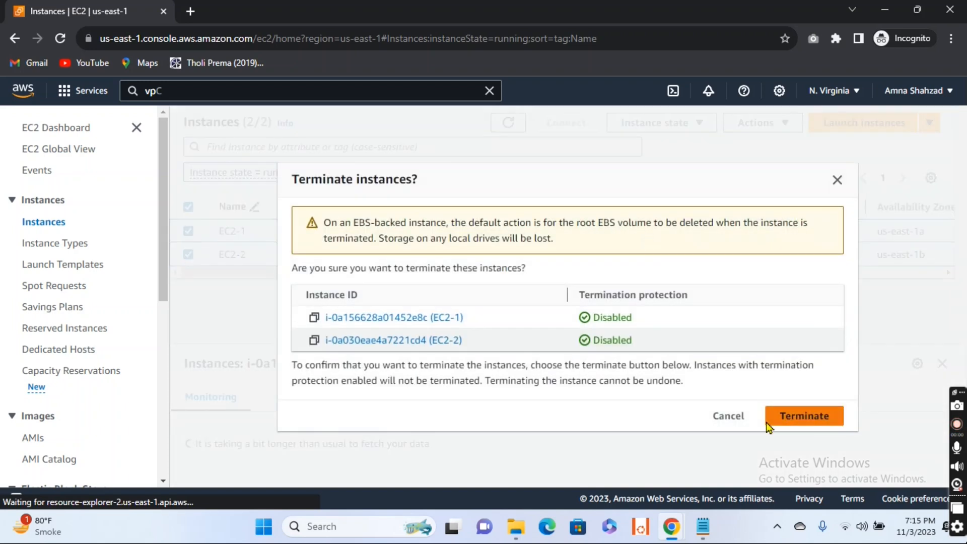
click(789, 425)
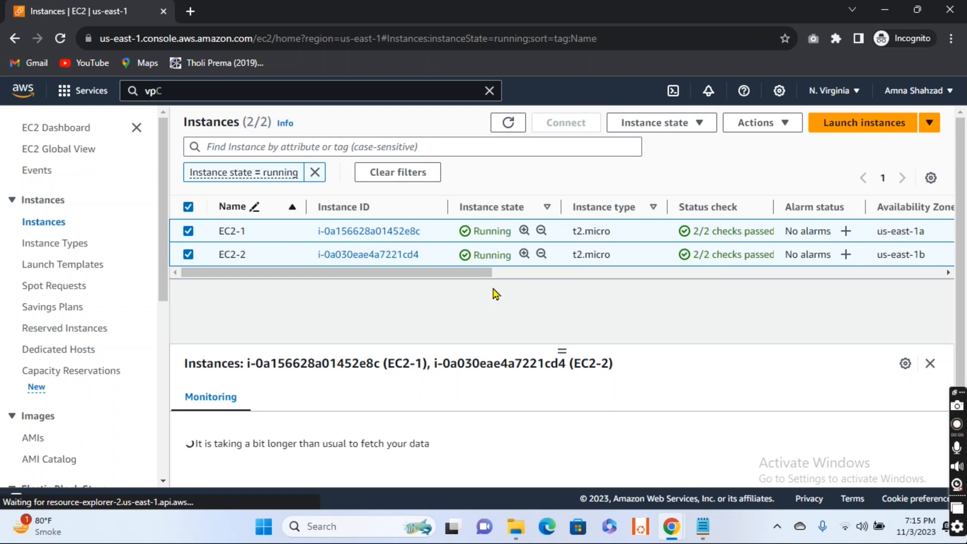
Dismiss the notification and refresh the instances list repeatedly to check the termination state of EC2-1 and EC2-2.
click(508, 126)
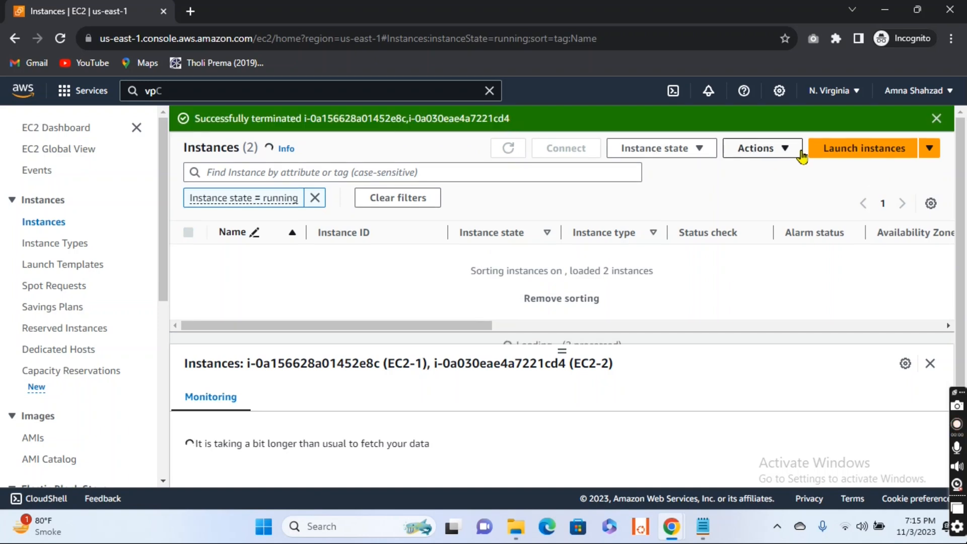
click(936, 119)
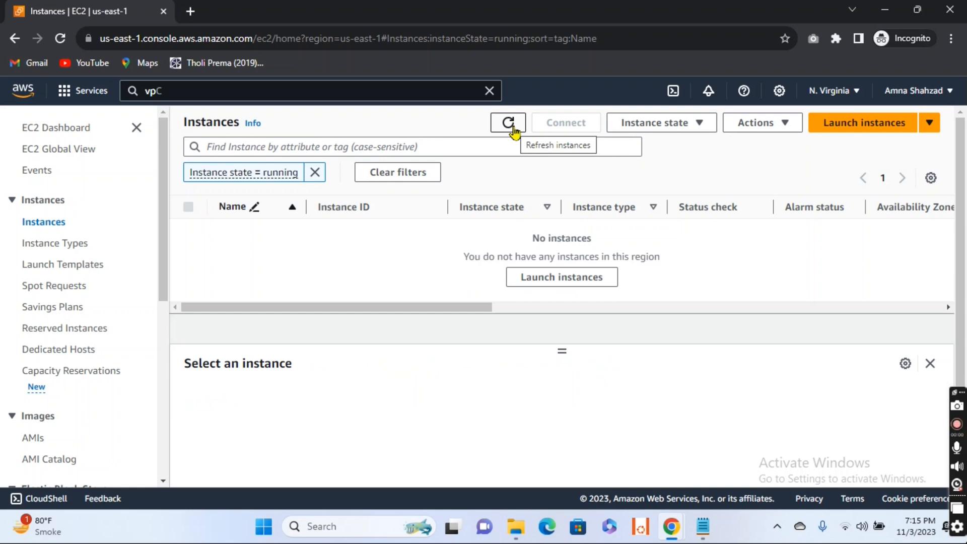
click(510, 125)
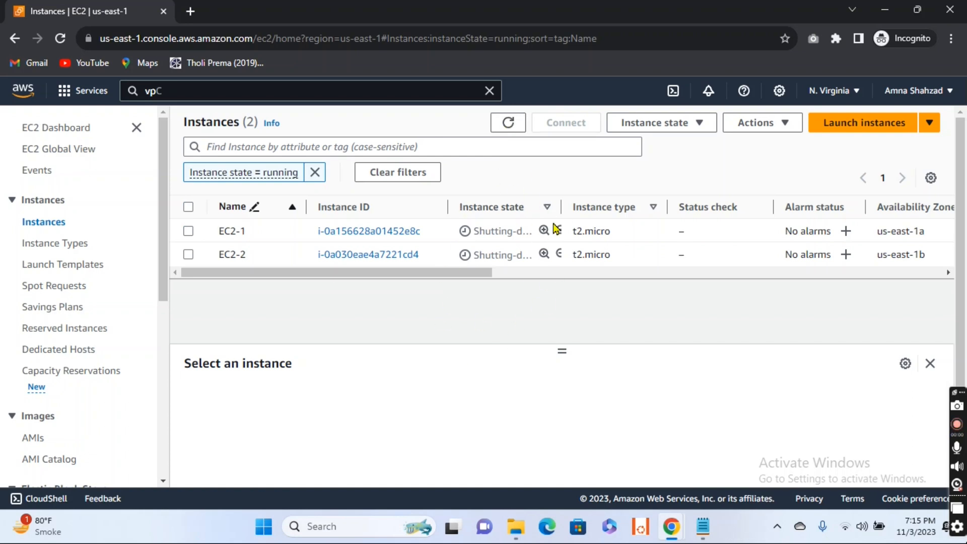
click(509, 125)
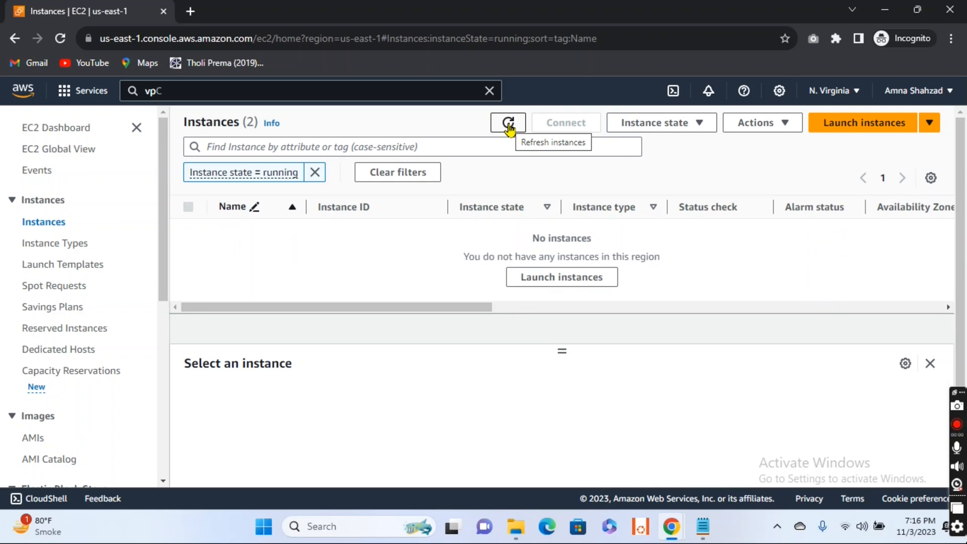
click(508, 124)
click(508, 124)
click(508, 124)
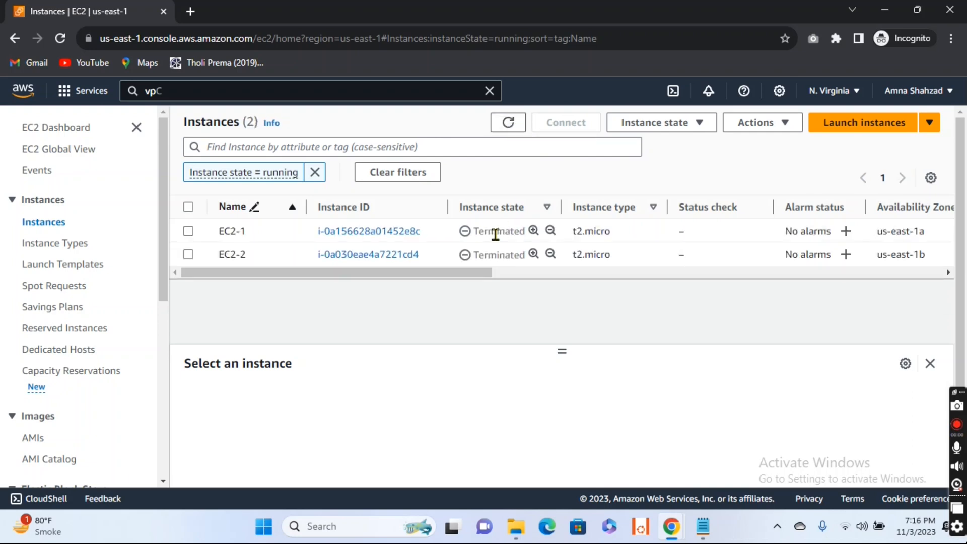
Open the VPC service from the existing "vpC" search and go to its peering connections list.
click(198, 89)
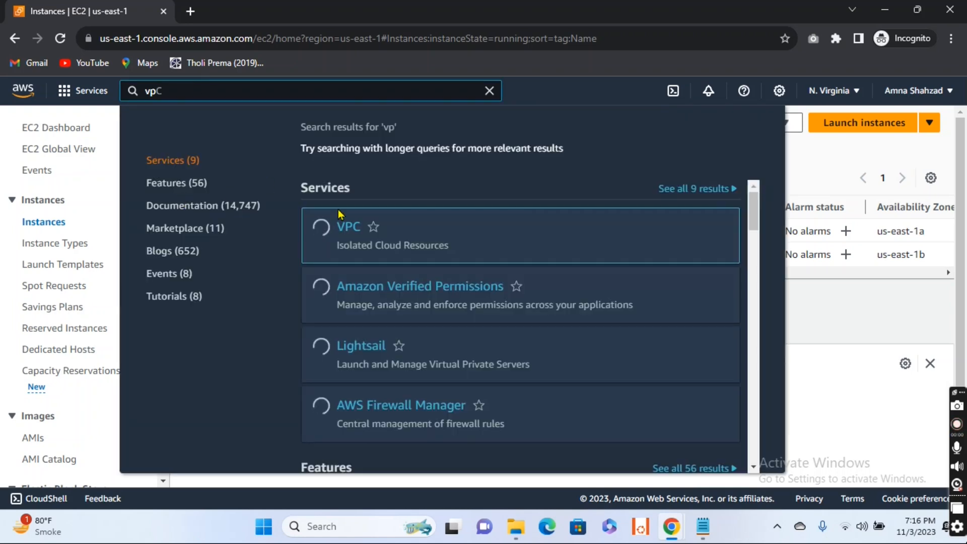
click(346, 233)
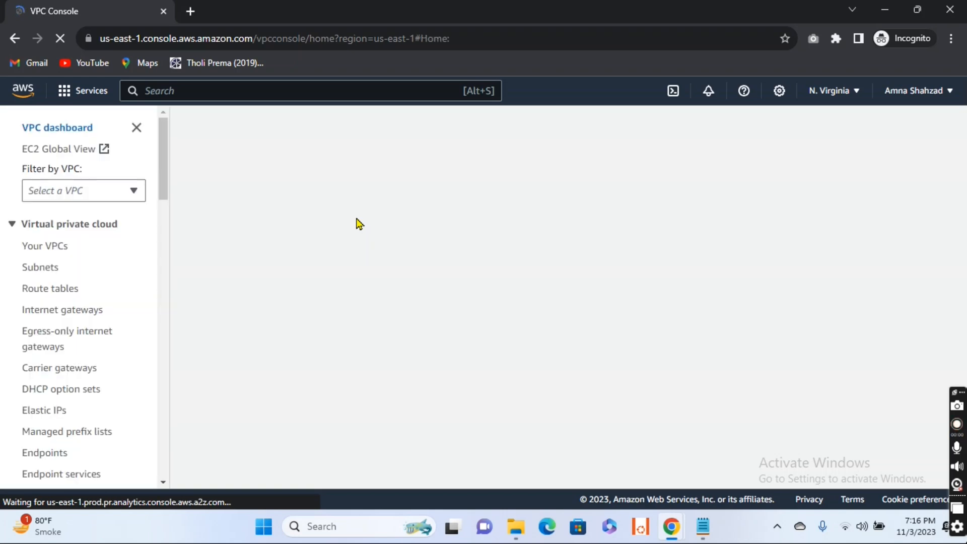
drag(161, 153, 162, 209)
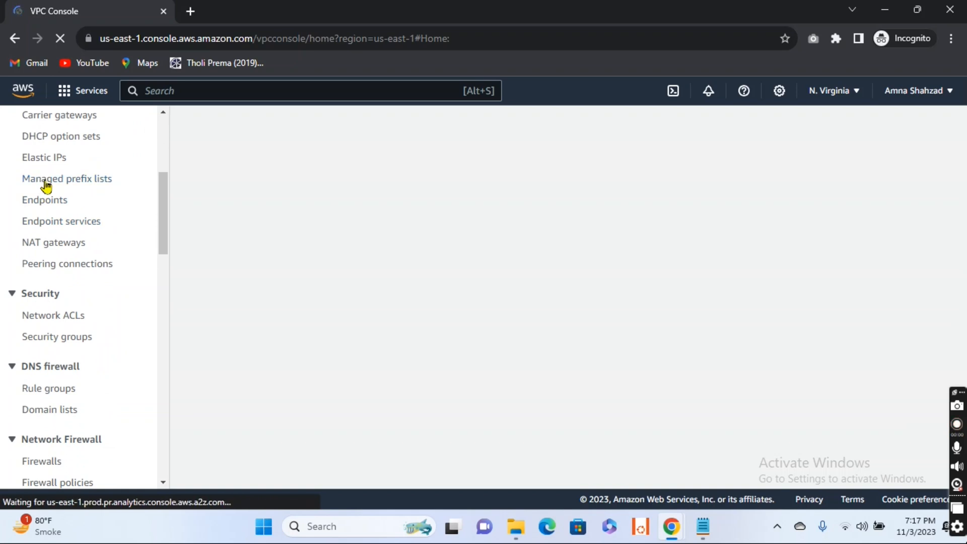
click(69, 270)
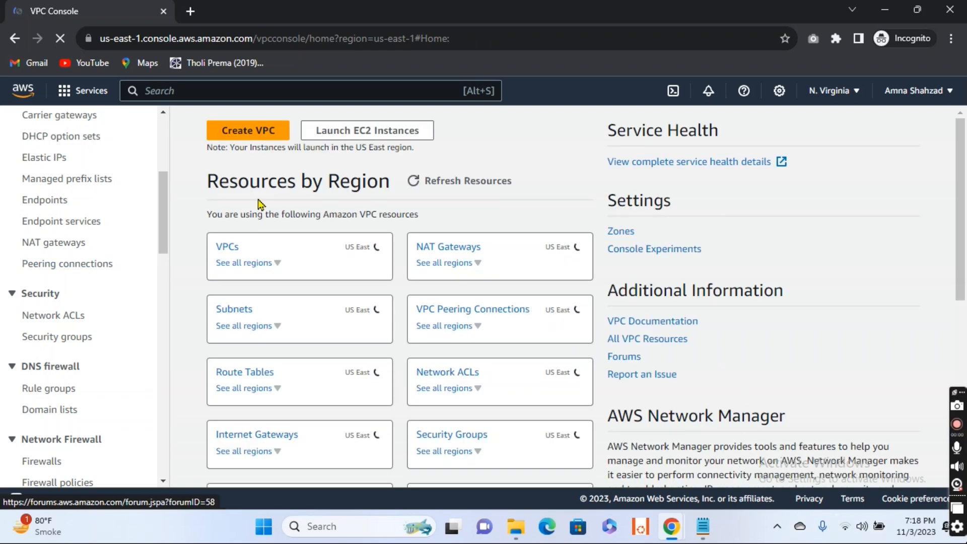
click(53, 267)
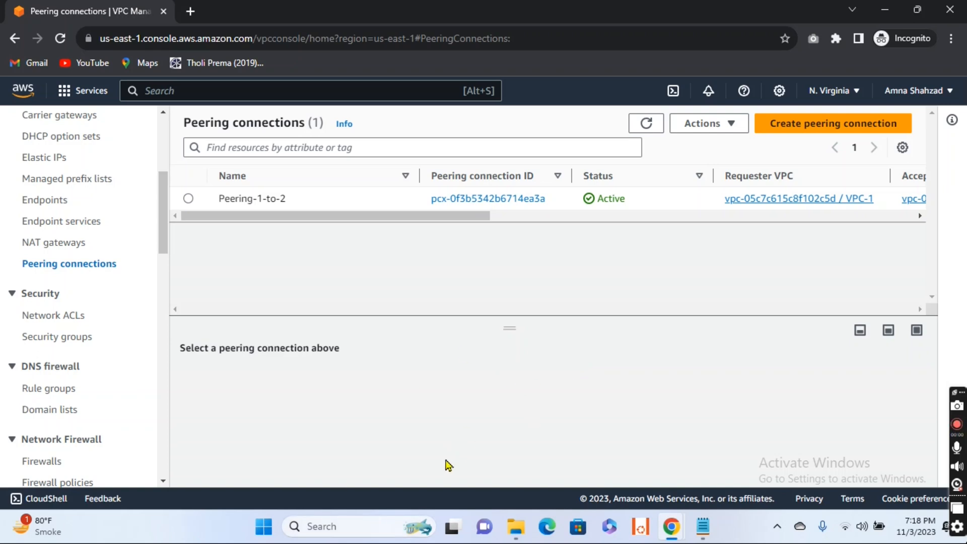
Search Windows for "window", review Windows Defender Firewall's on/off settings for private and public networks, and close the firewall window.
click(355, 527)
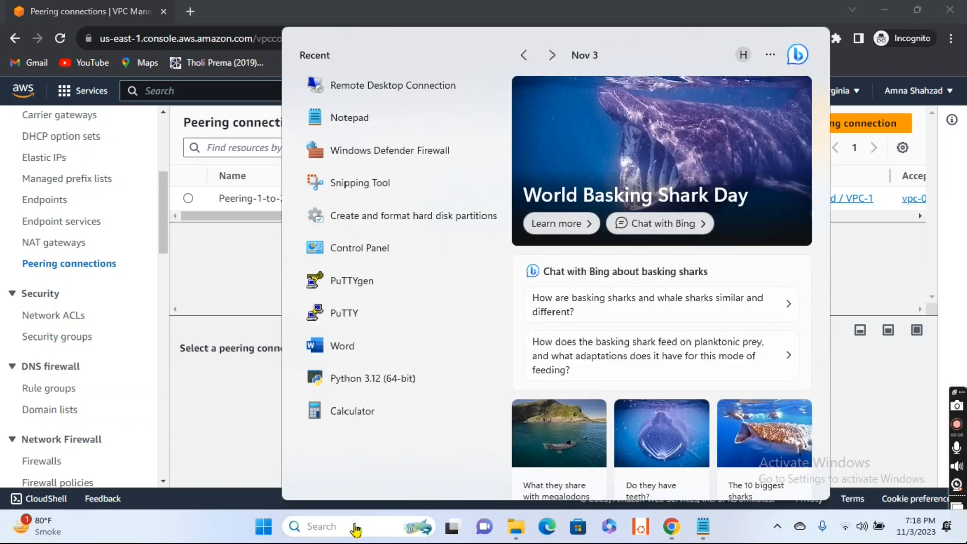
text(wi)
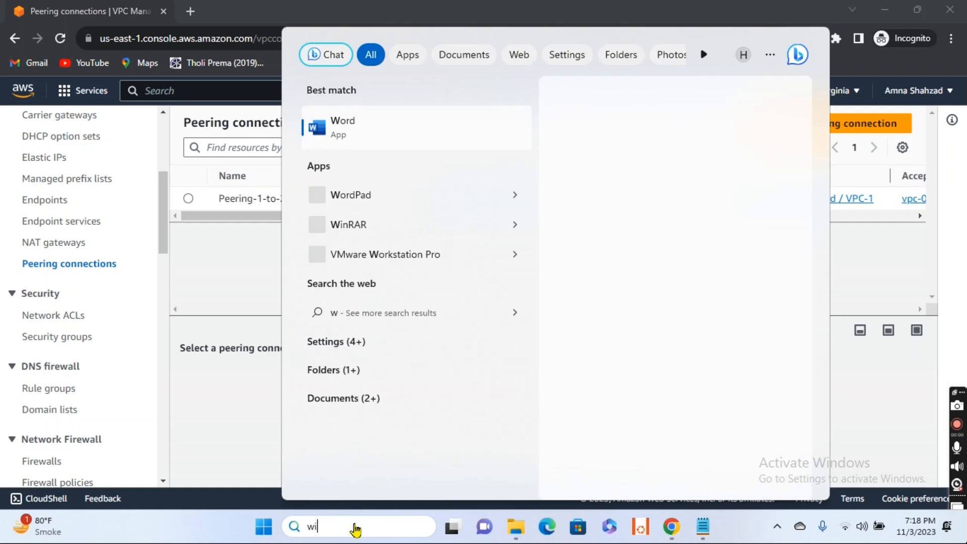
text(ndow)
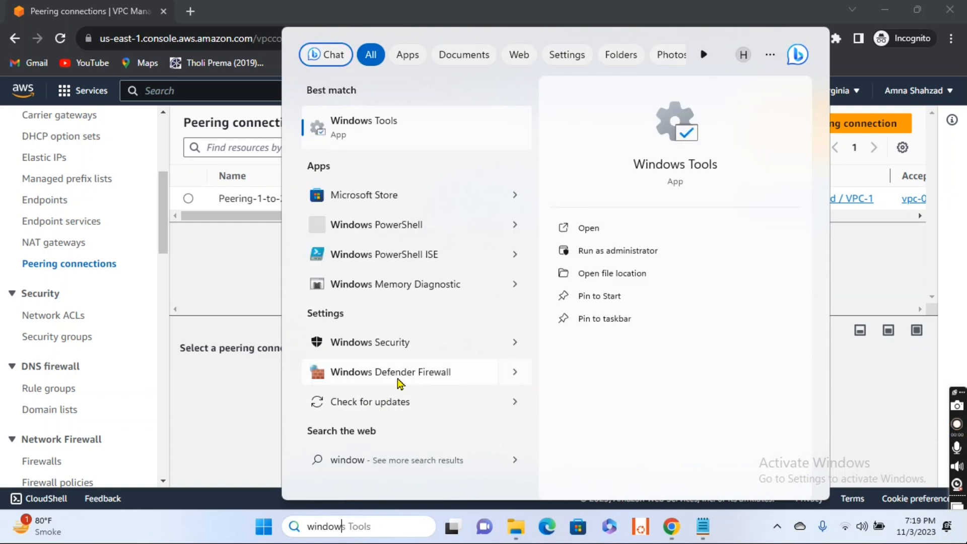
key(Escape)
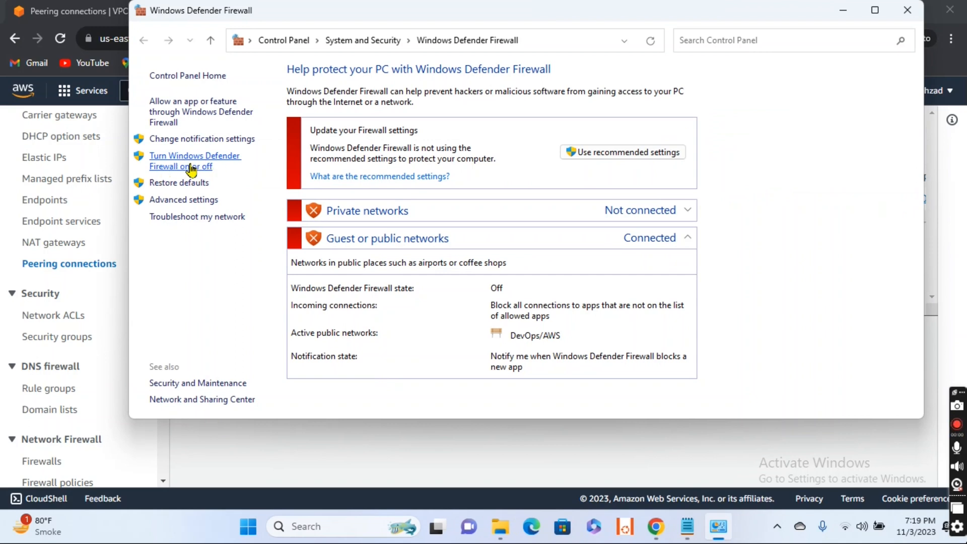
click(191, 161)
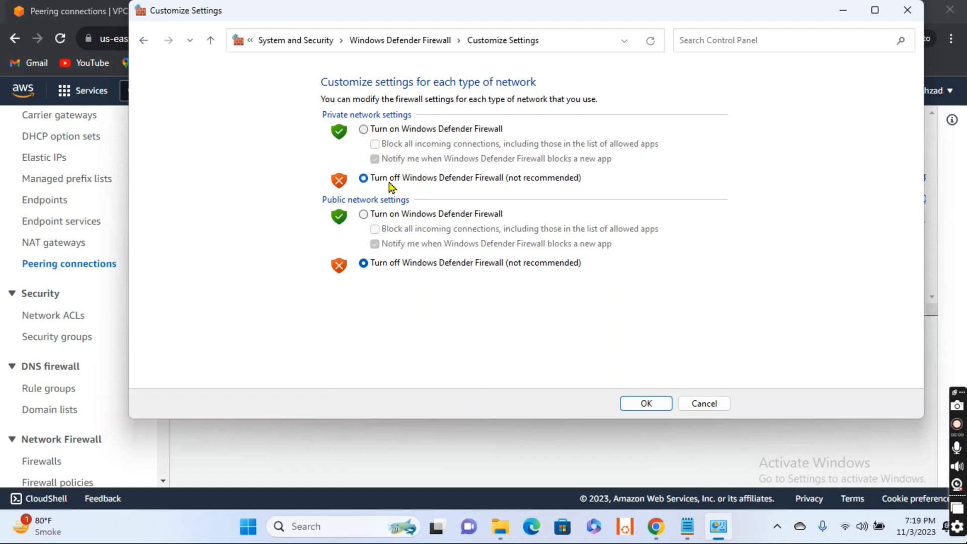
click(646, 404)
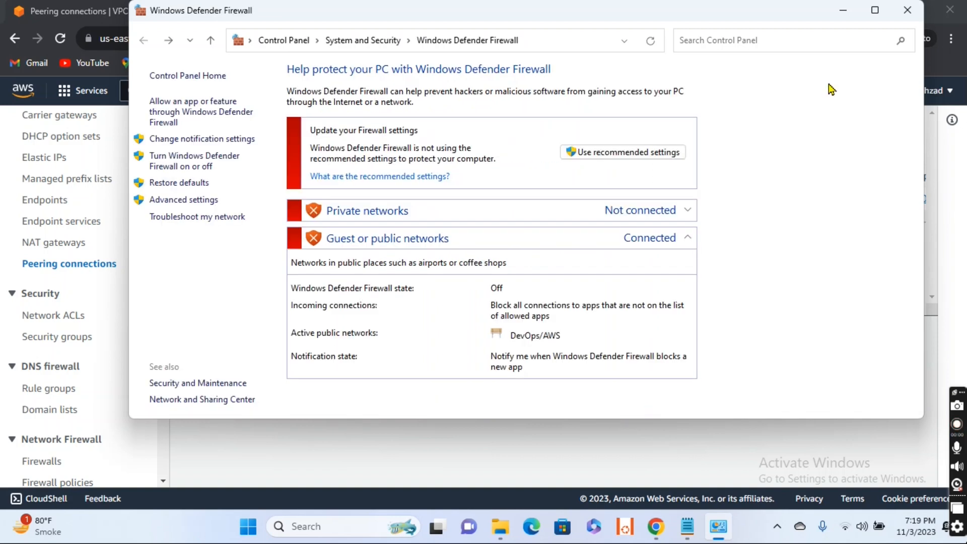
click(907, 10)
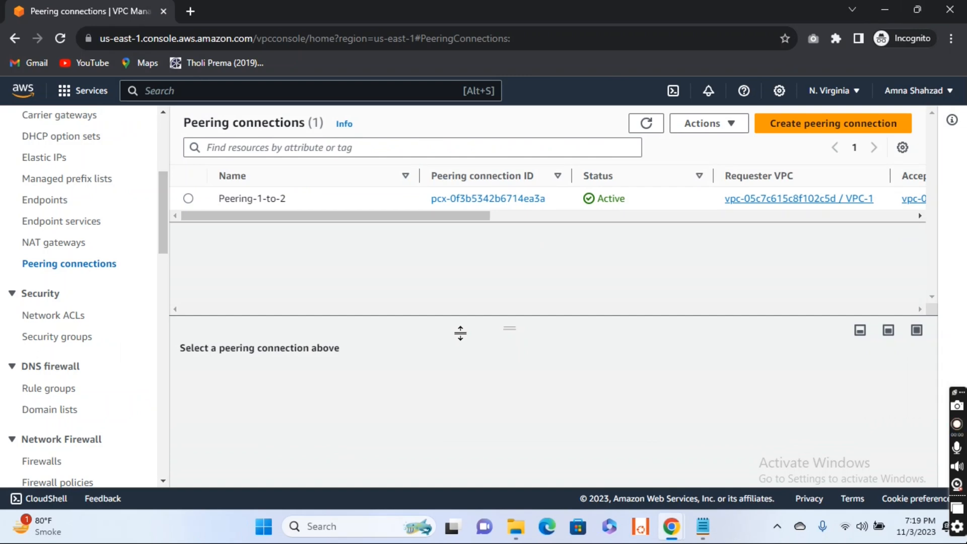
Delete the Peering-1-to-2 connection with its related route table entries, confirming with "delete", and refresh the peering list.
click(188, 198)
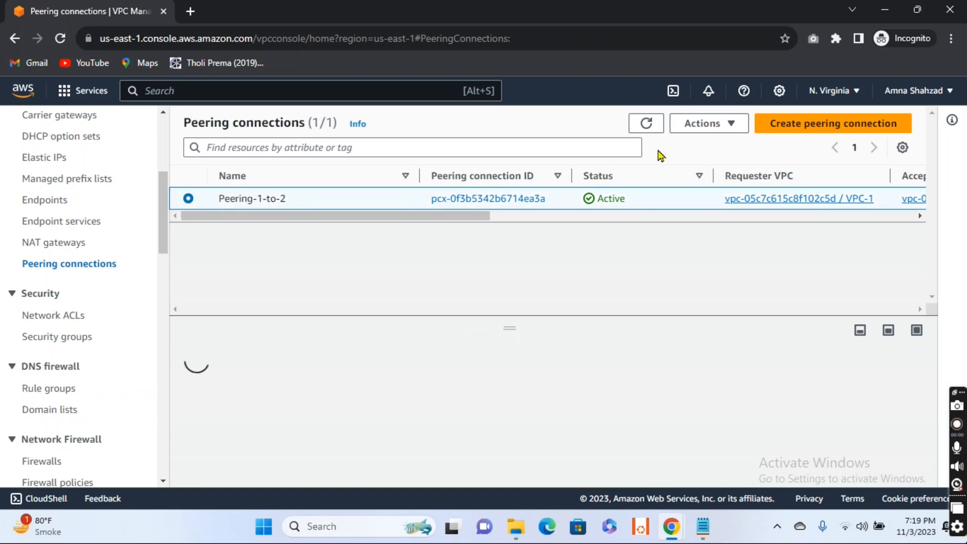
click(729, 125)
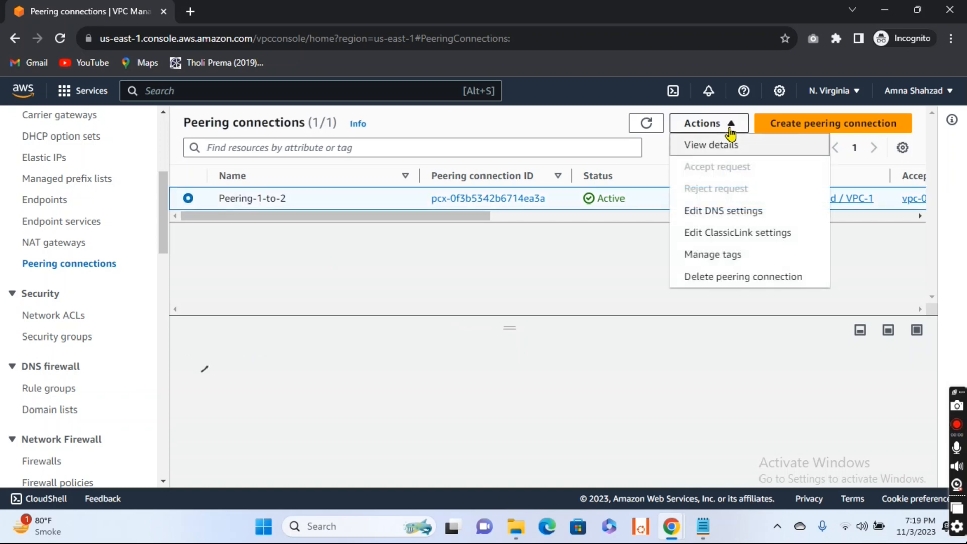
click(748, 276)
scroll(681, 370, down, 2)
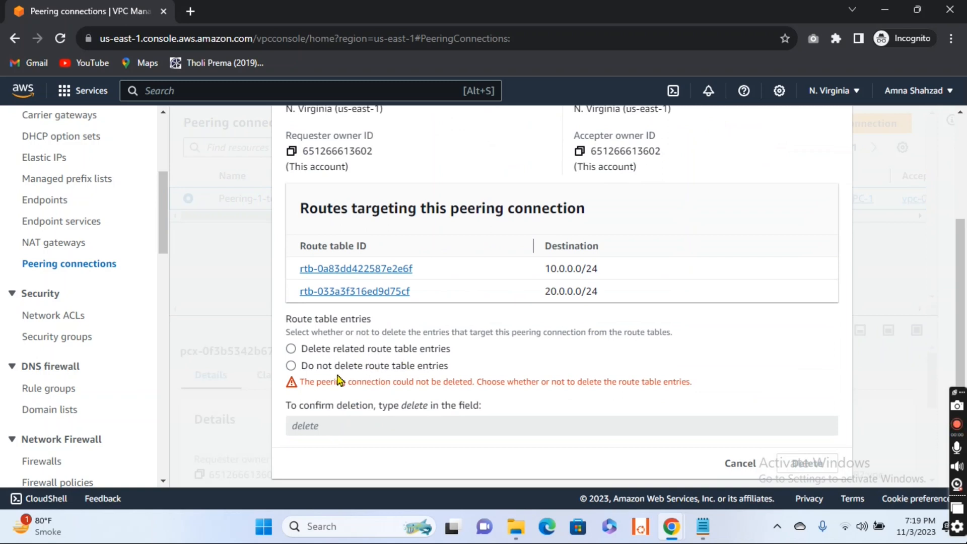
click(291, 348)
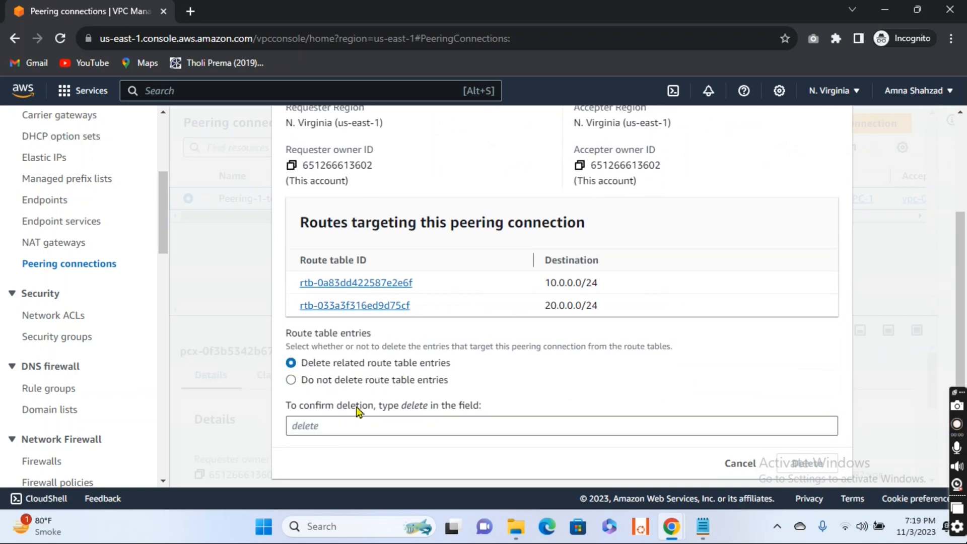
click(330, 424)
text(de)
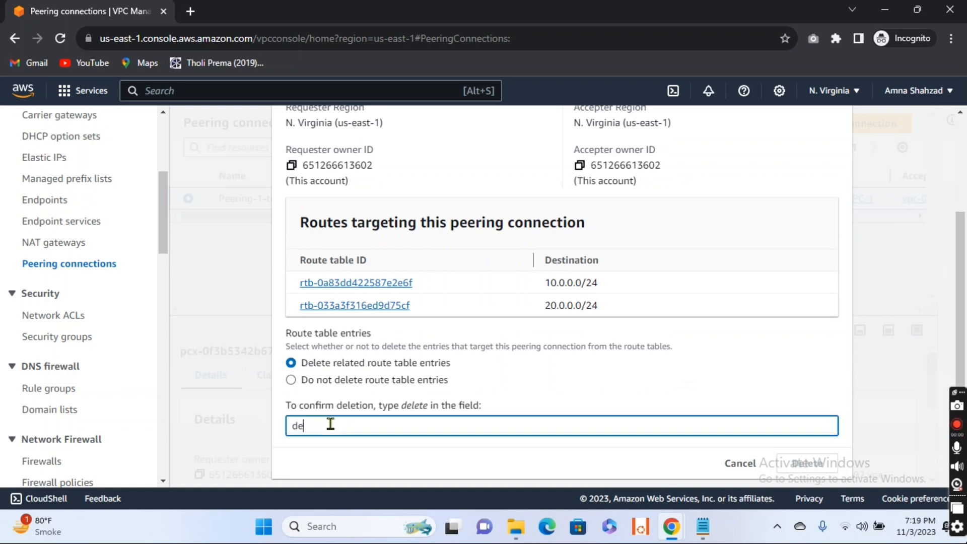
text(lete)
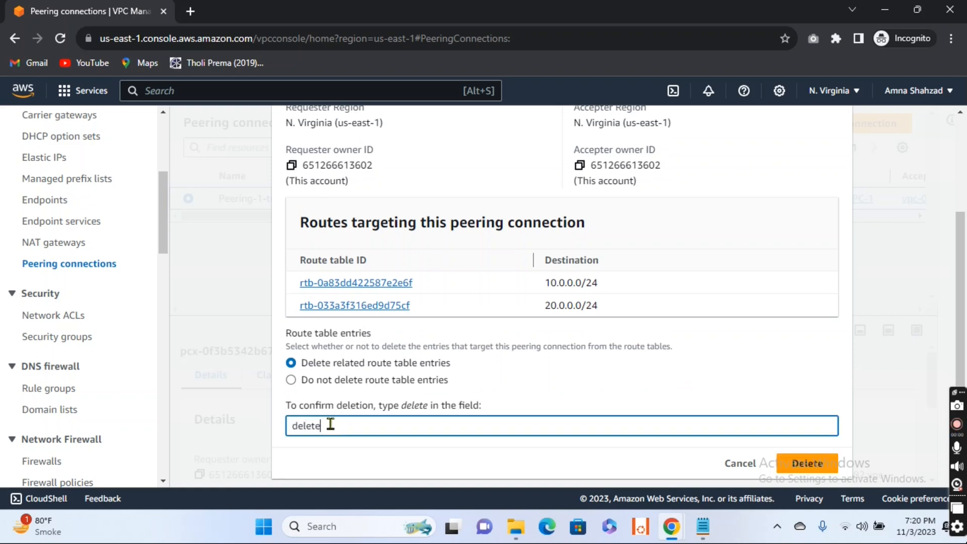
click(802, 463)
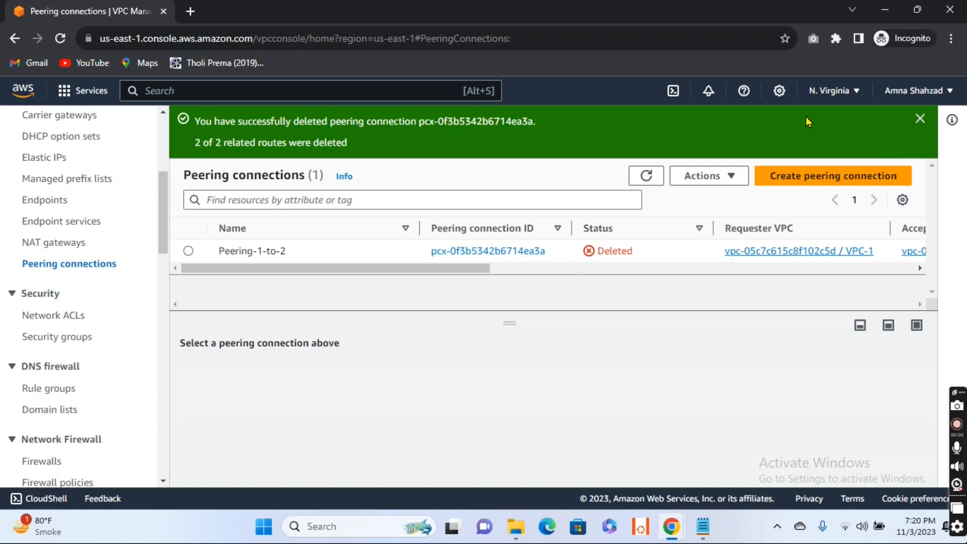
click(919, 118)
click(647, 123)
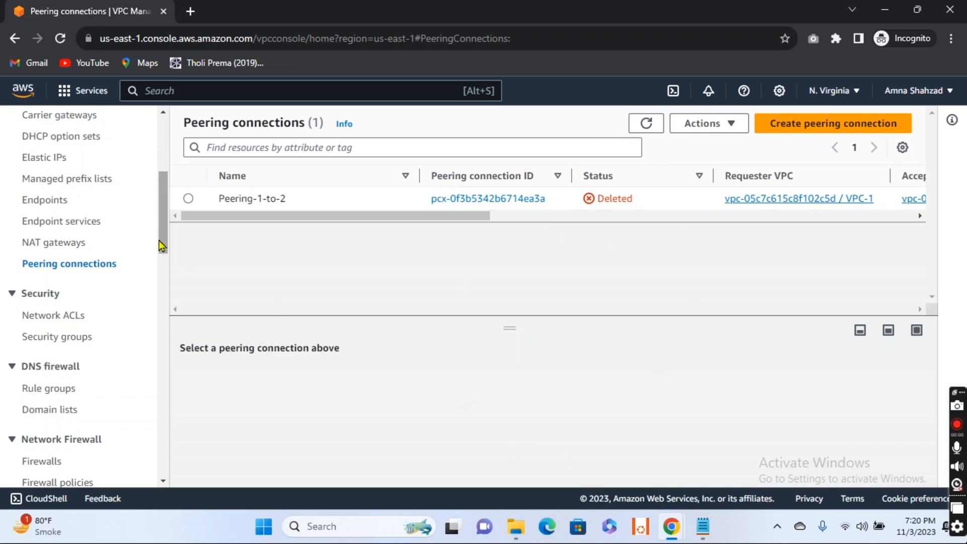
Delete VPC-2 and its associated resources from the VPC list, confirming with "delete", and dismiss the notification.
drag(160, 246, 176, 185)
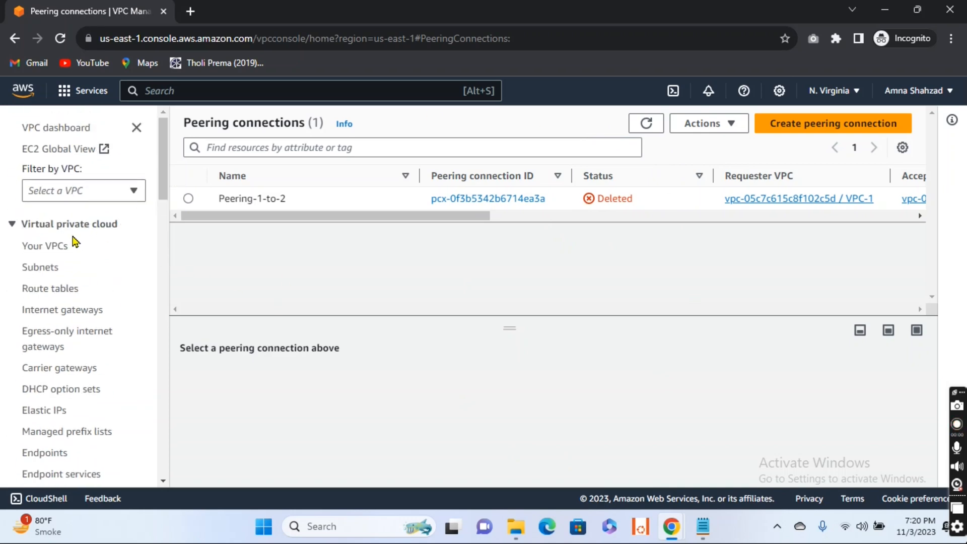
click(35, 250)
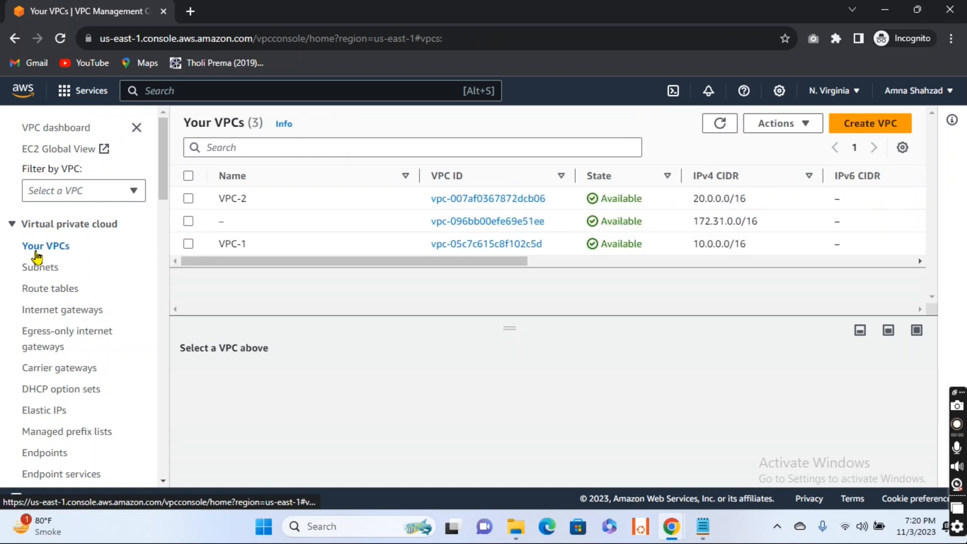
click(188, 199)
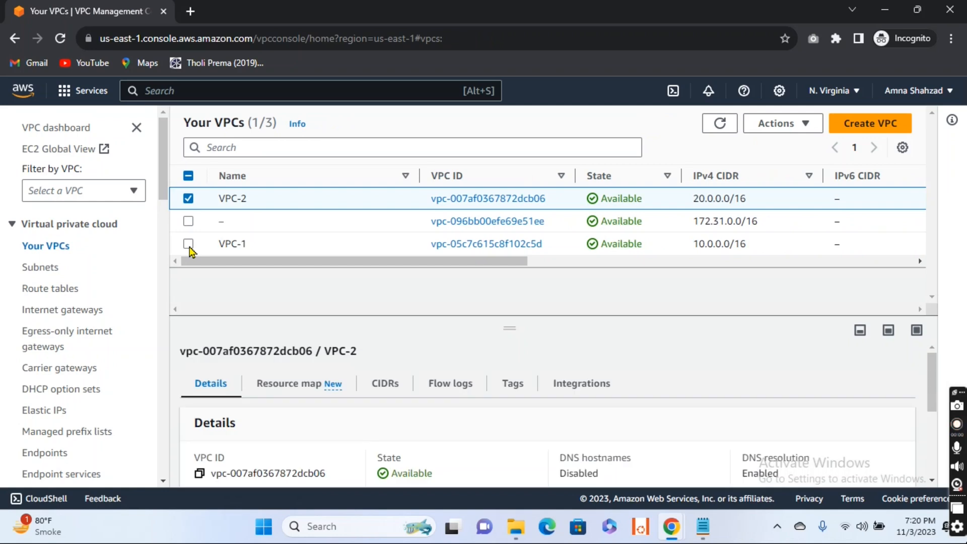
click(789, 130)
click(780, 276)
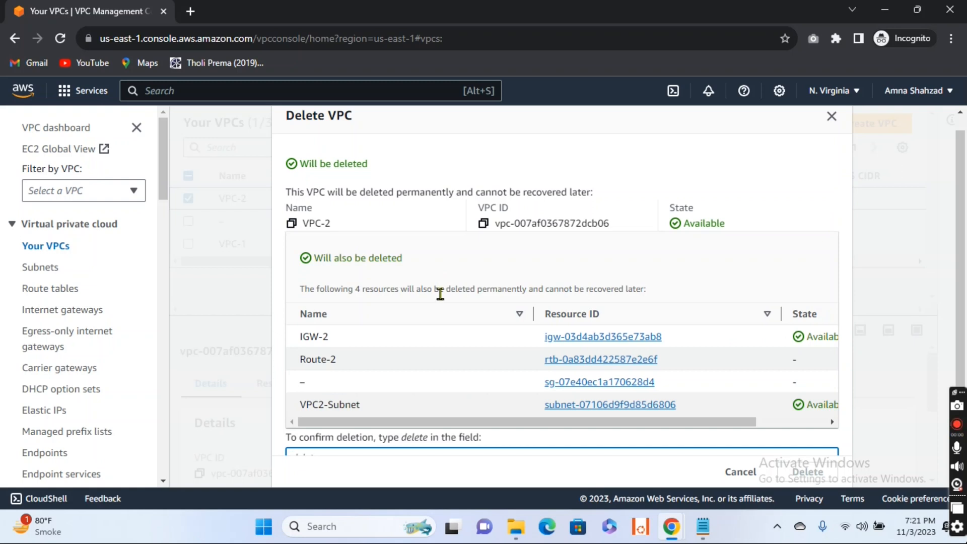
scroll(438, 291, down, 1)
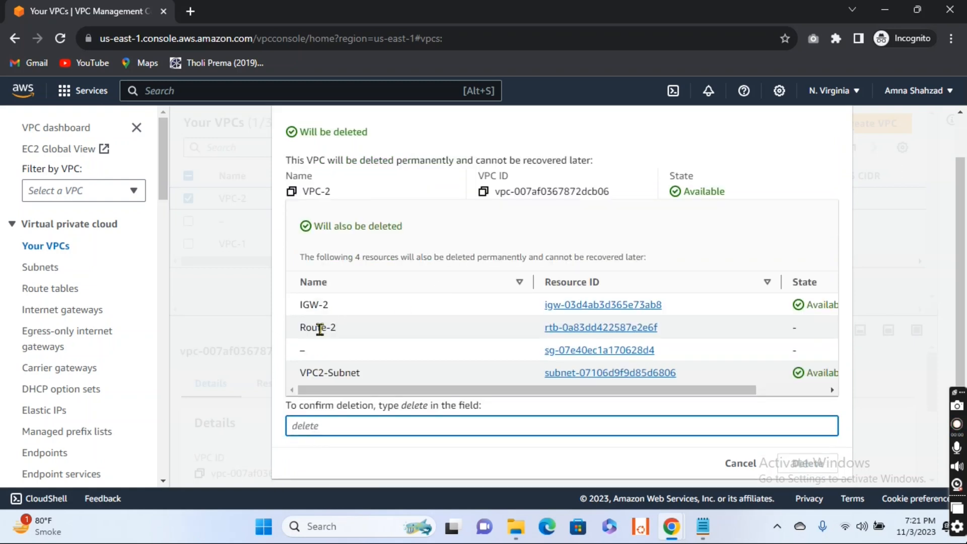
text(delete)
click(816, 468)
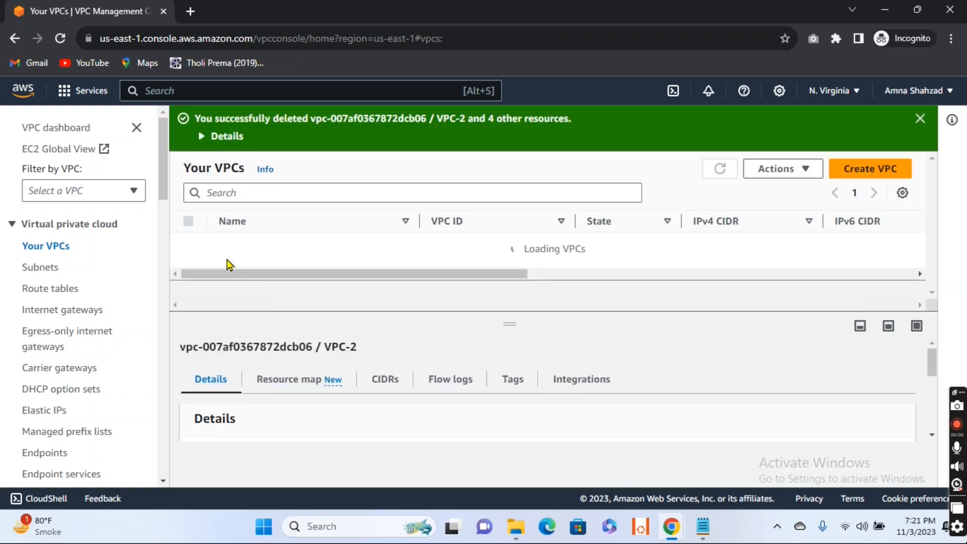
click(920, 118)
Delete VPC-1 and its associated resources, confirming with "delete", and dismiss the notification.
click(188, 222)
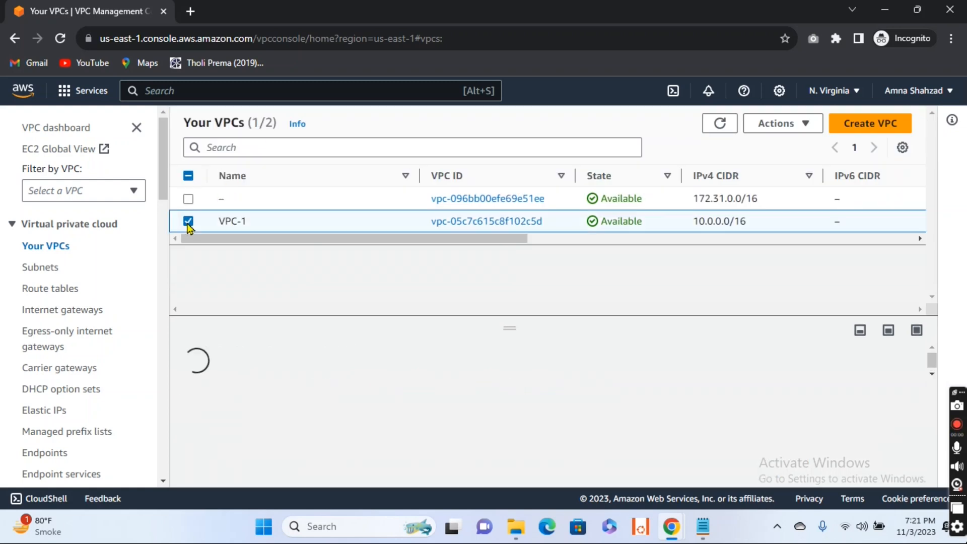
click(786, 125)
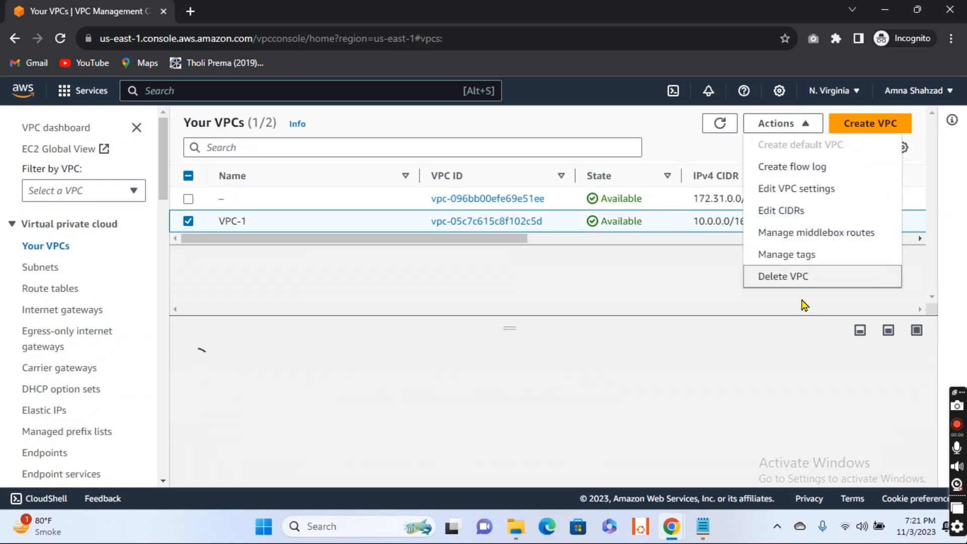
click(780, 278)
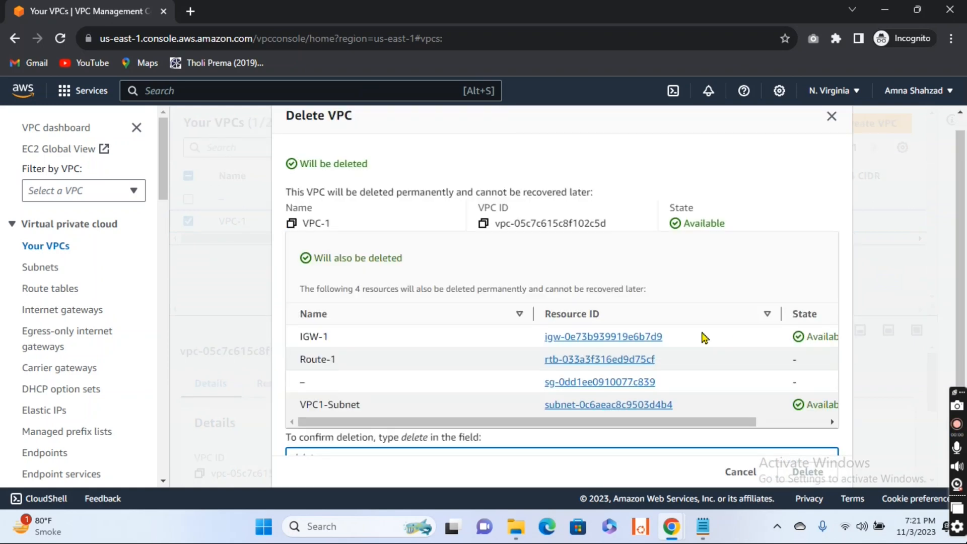
scroll(474, 421, down, 1)
text(delete)
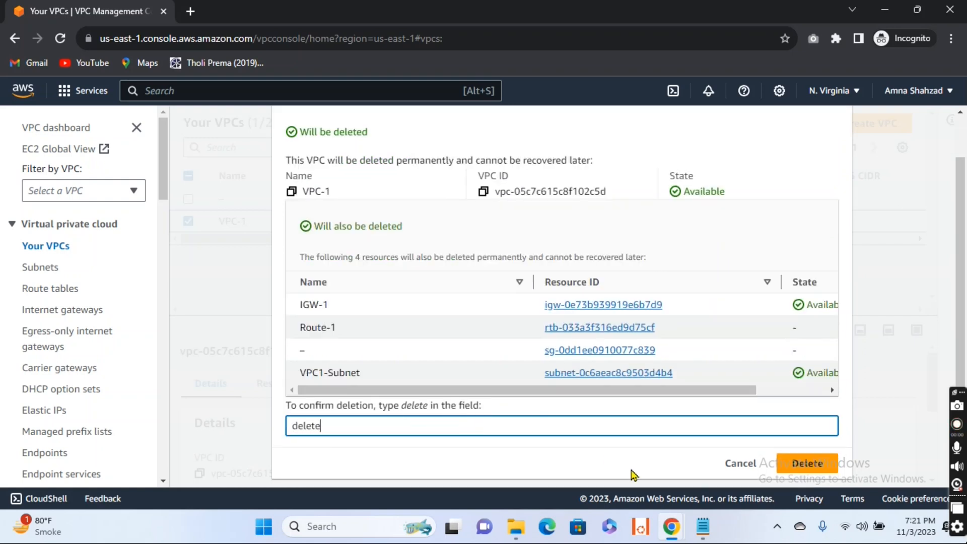
click(805, 463)
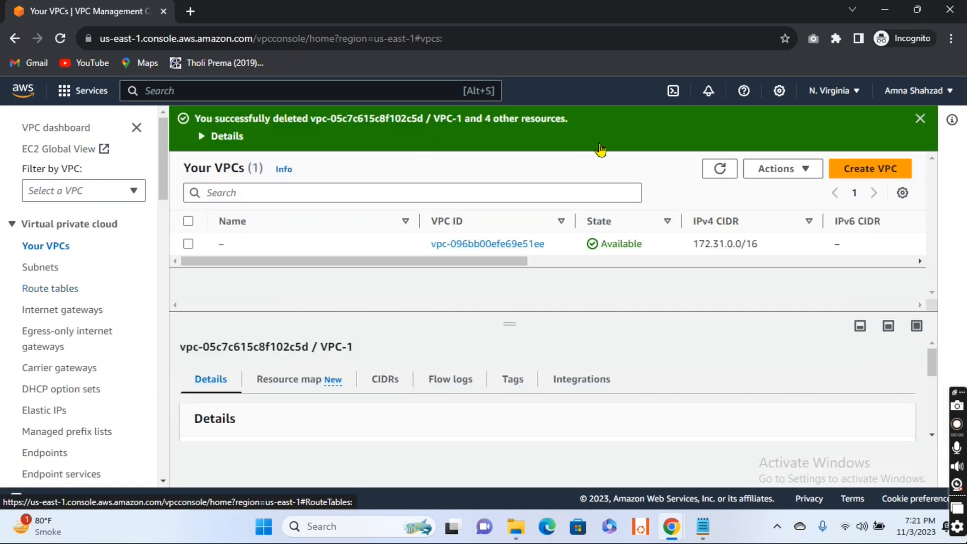
click(919, 119)
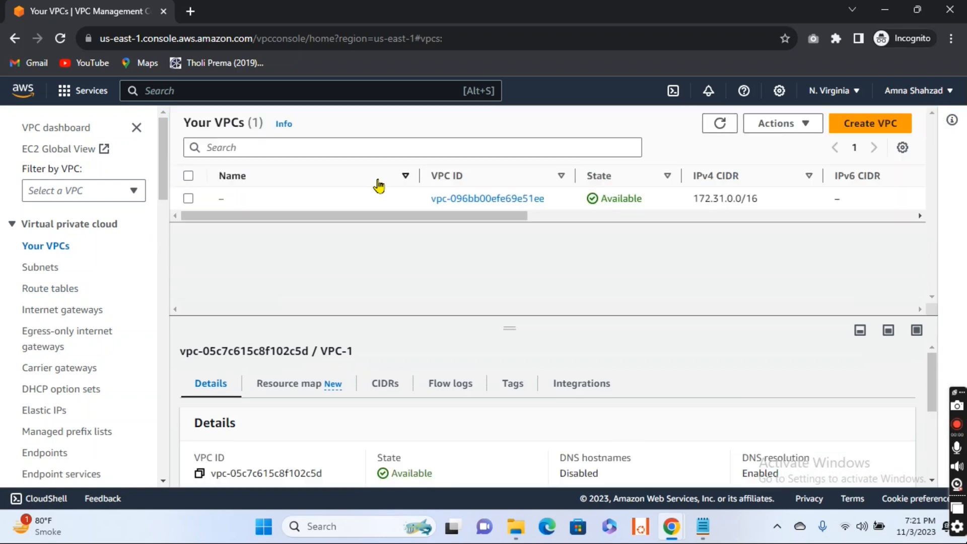
Check the subnets, route tables and internet gateways lists for leftovers of the deleted VPCs.
click(40, 274)
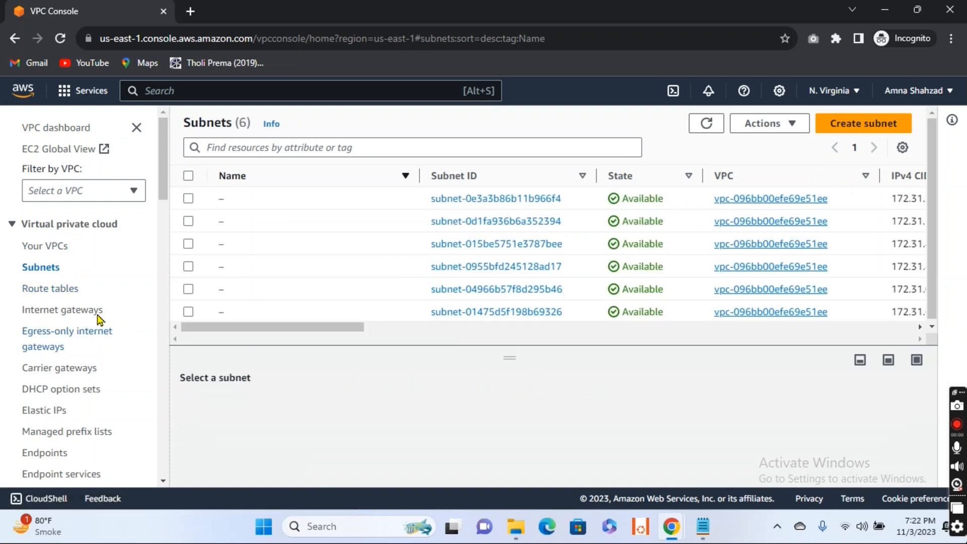
click(62, 296)
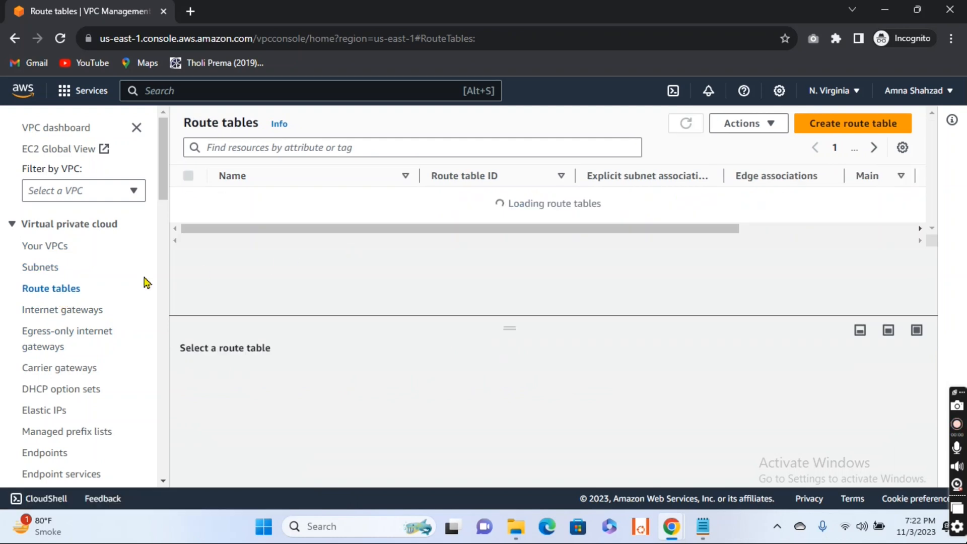
click(68, 313)
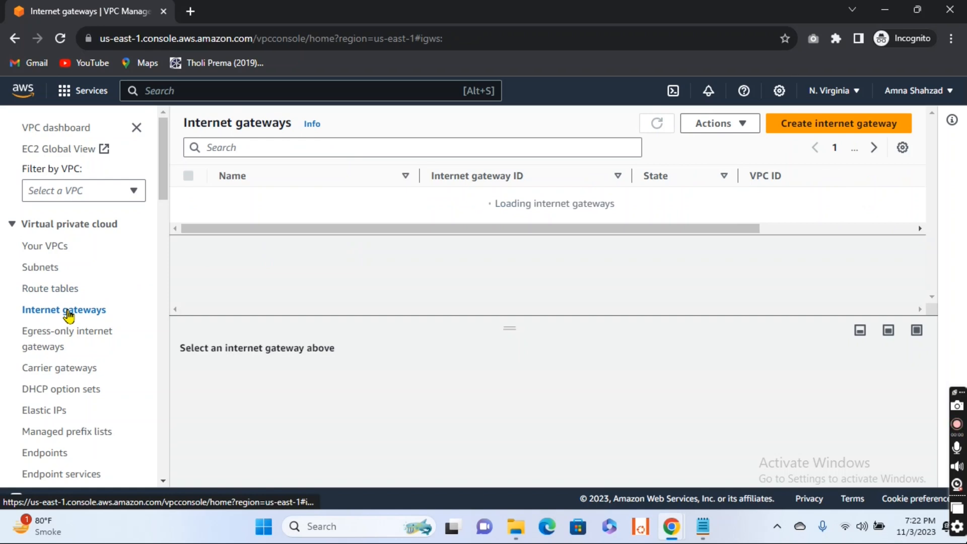
Check the Elastic IP addresses list for any addresses left over from the deleted VPCs.
scroll(69, 316, down, 2)
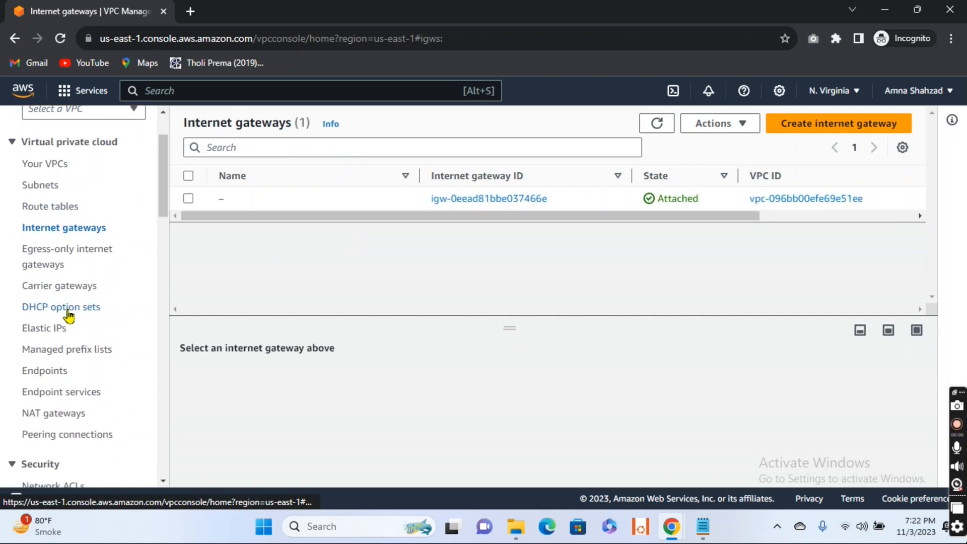
click(39, 331)
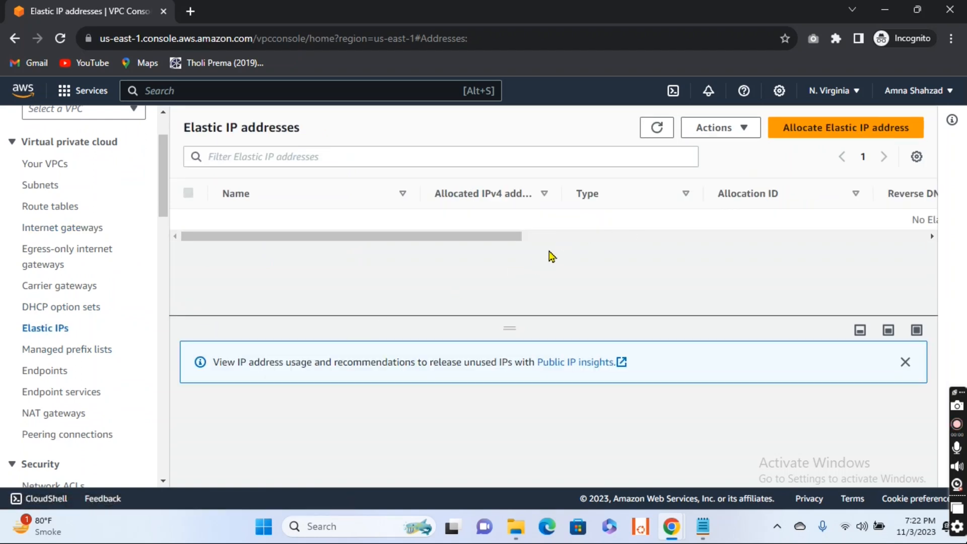
drag(521, 236, 712, 232)
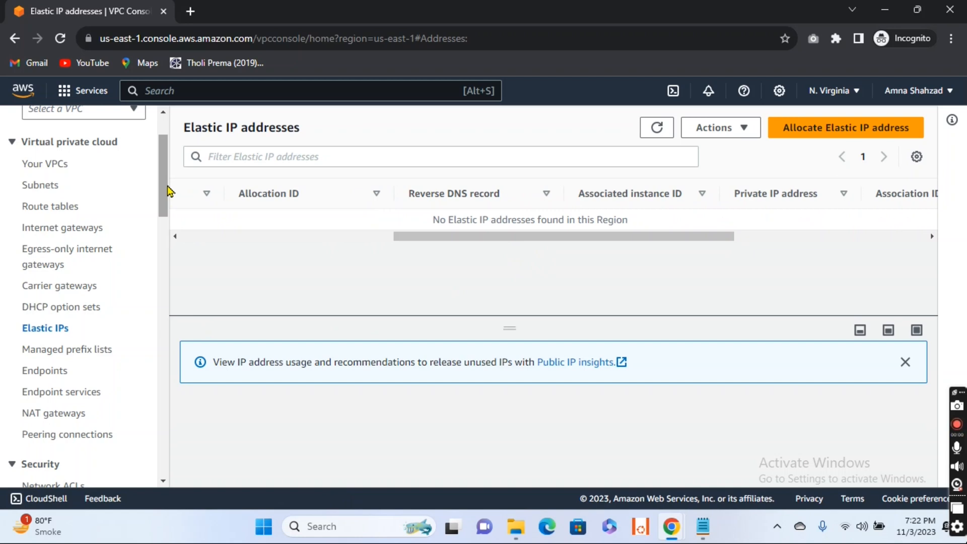
Check the status of Peering-1-to-2 in the peering connections list and dismiss the error notification.
drag(168, 189, 168, 230)
click(89, 238)
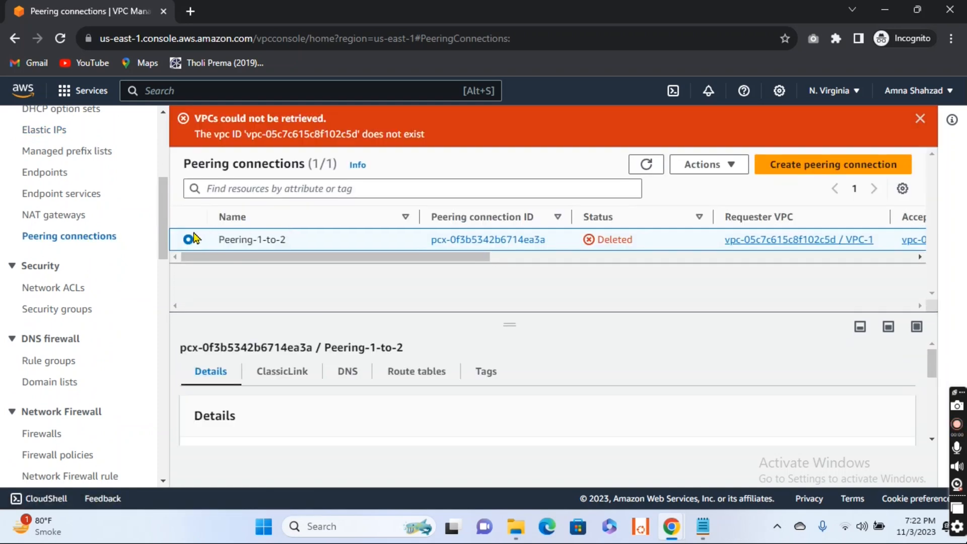
drag(165, 239, 171, 105)
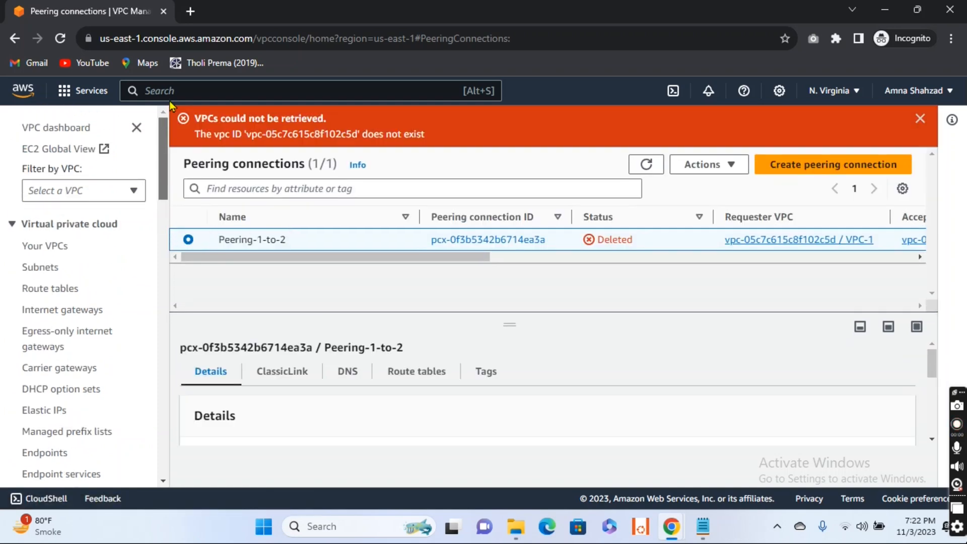
click(919, 120)
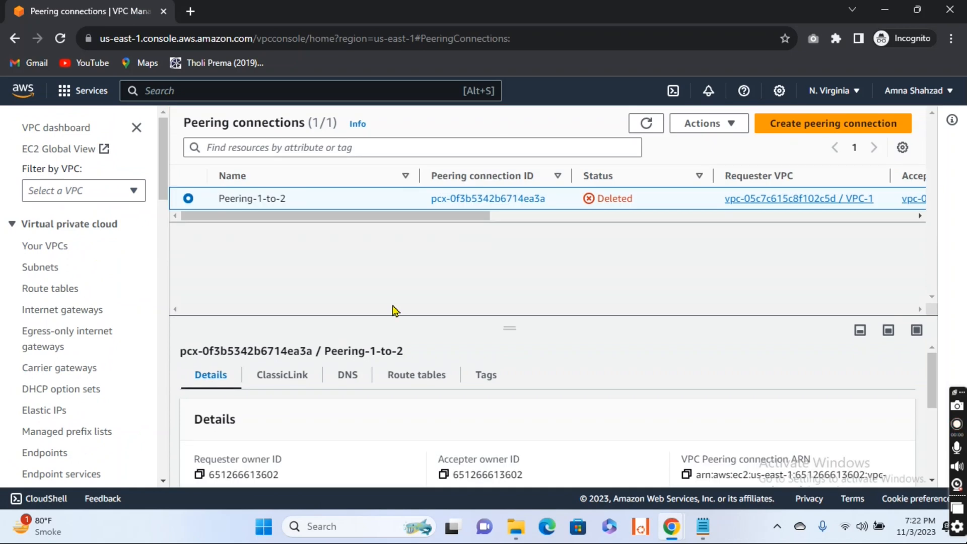